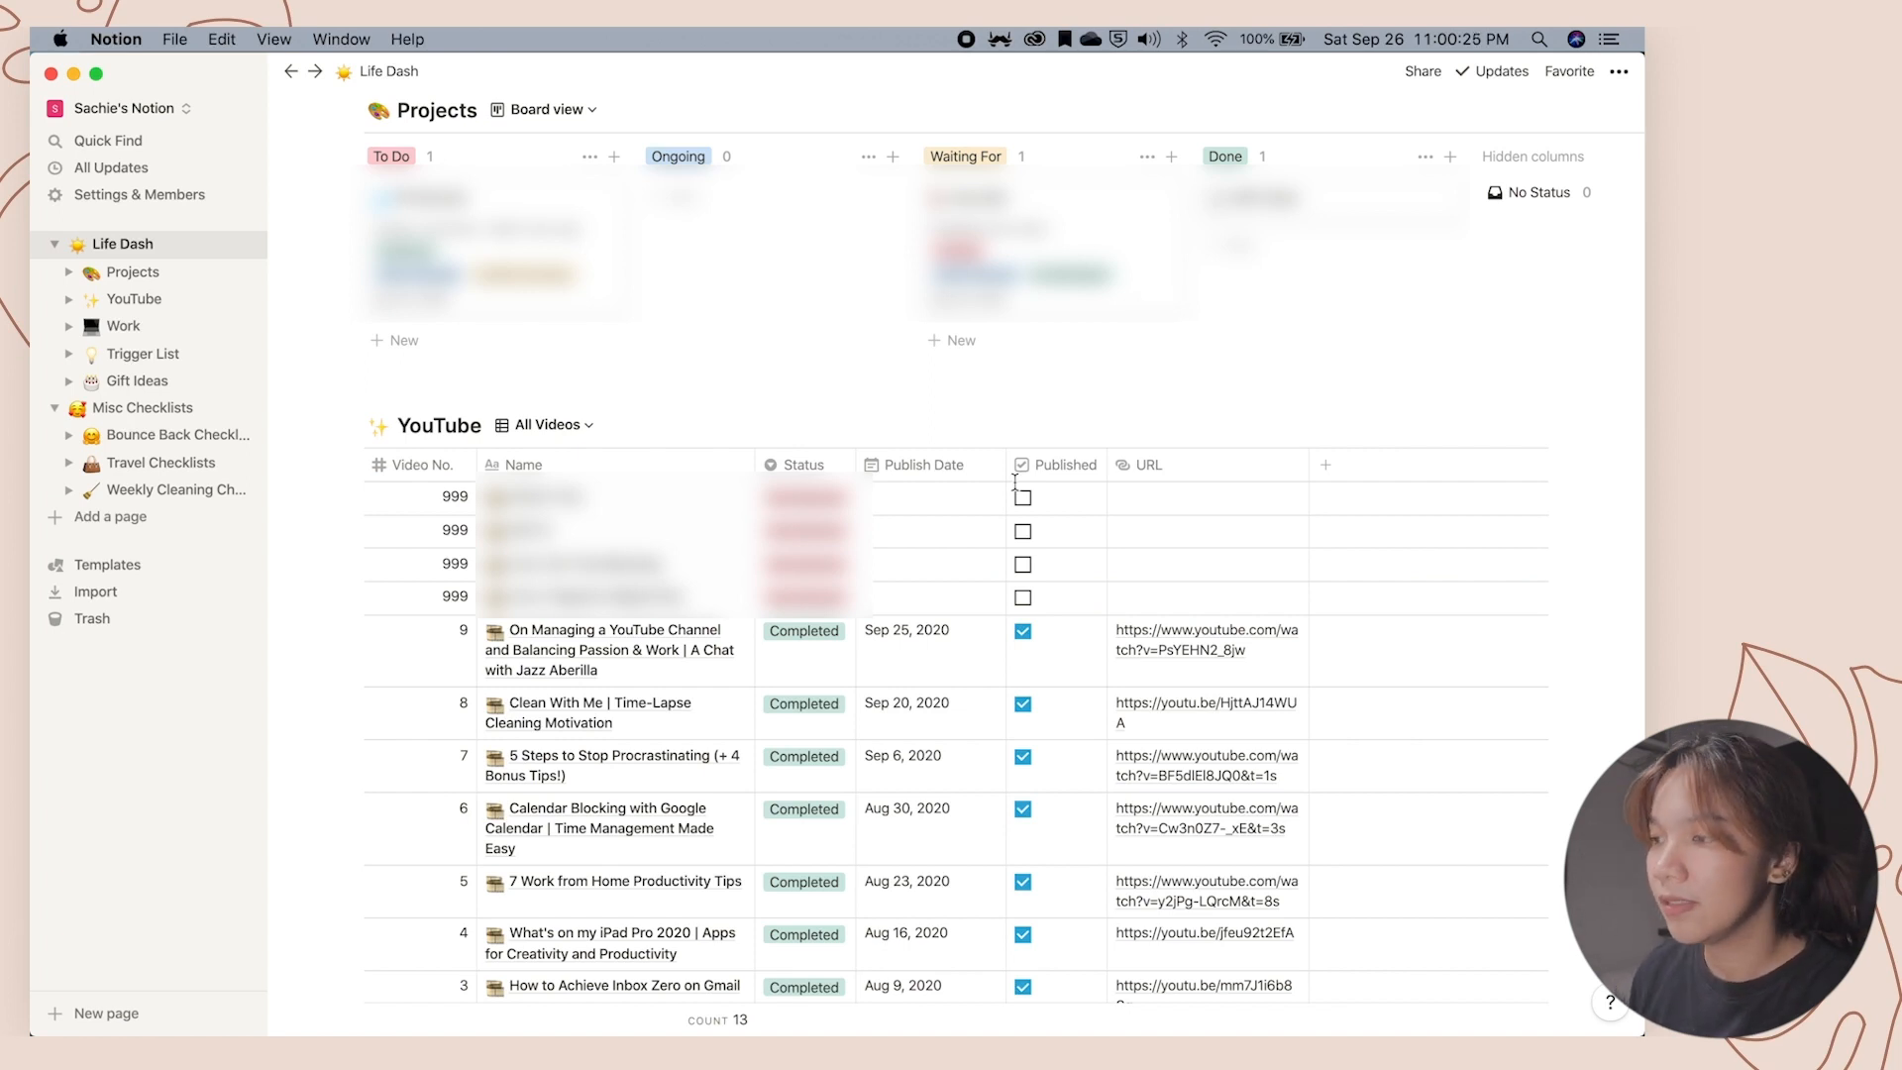
Open the Projects page and switch its database to Table view to examine the property columns.
scroll(569, 109, up, 1)
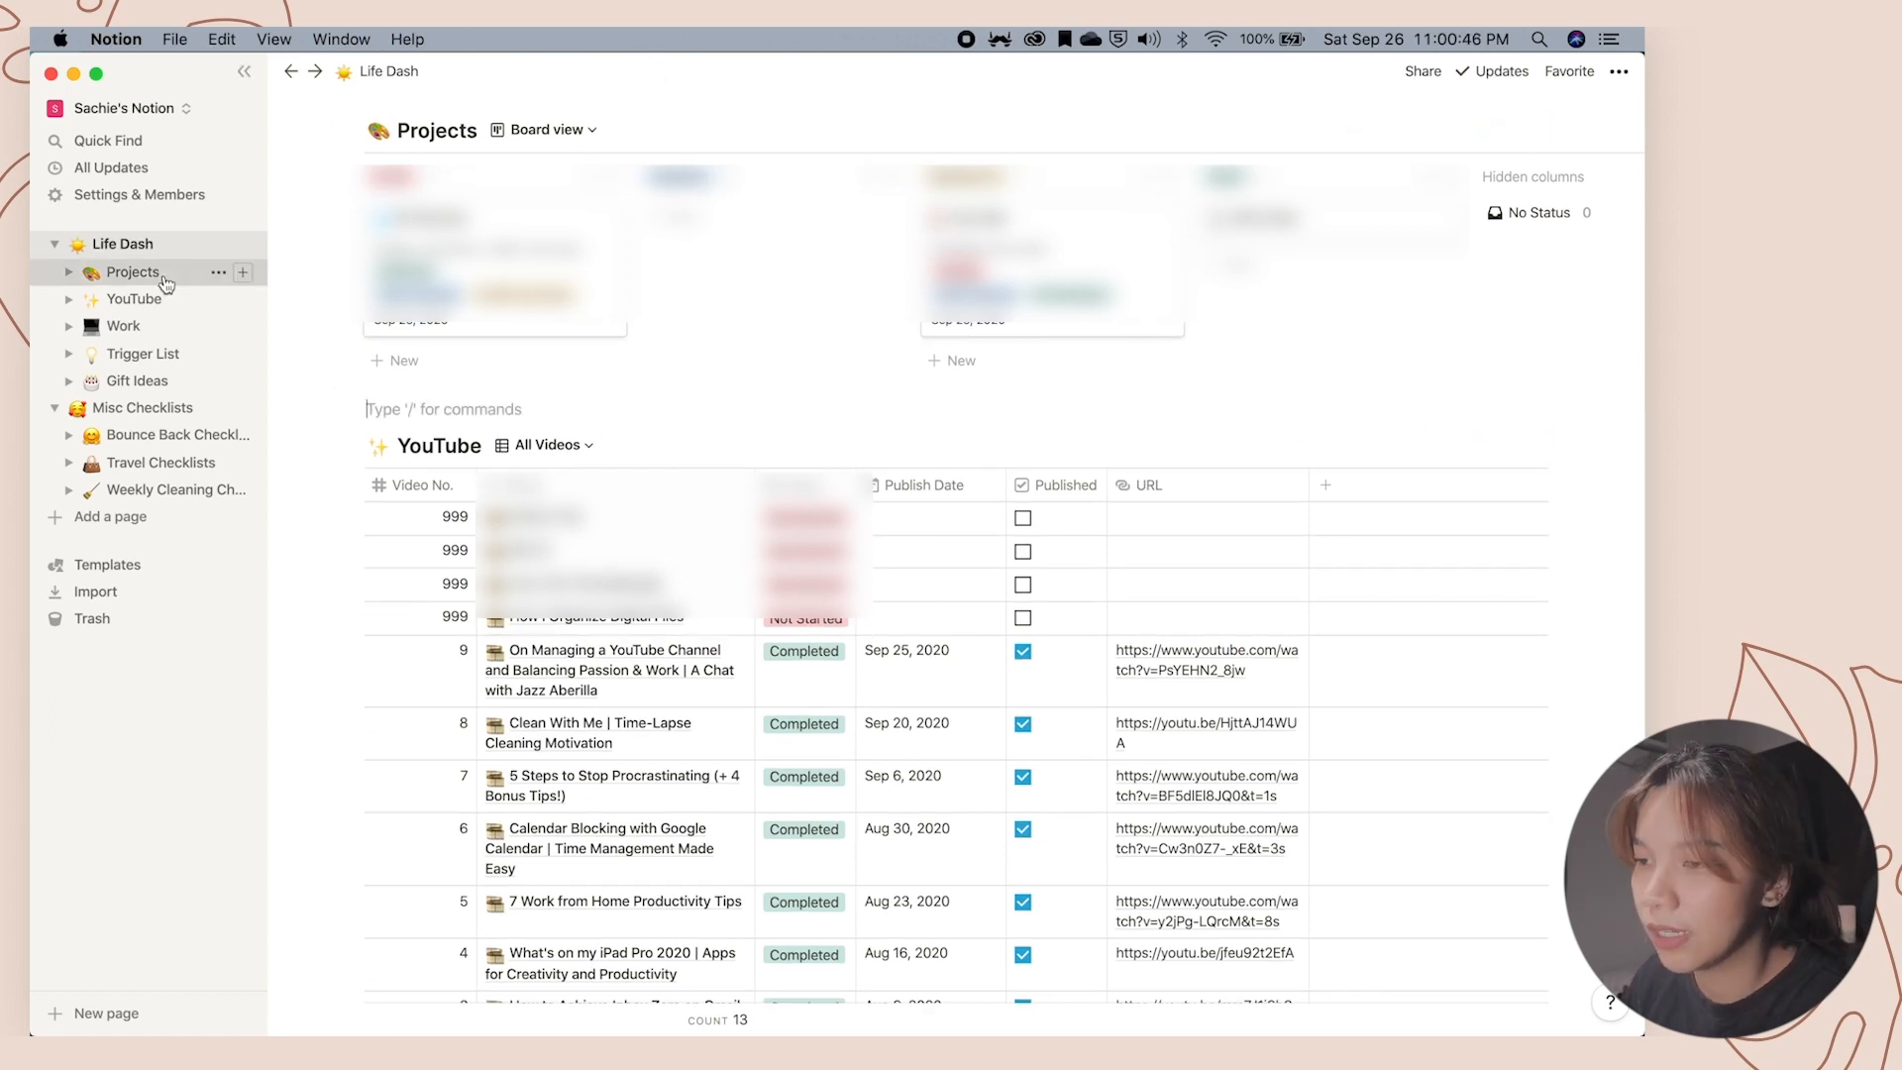
click(132, 272)
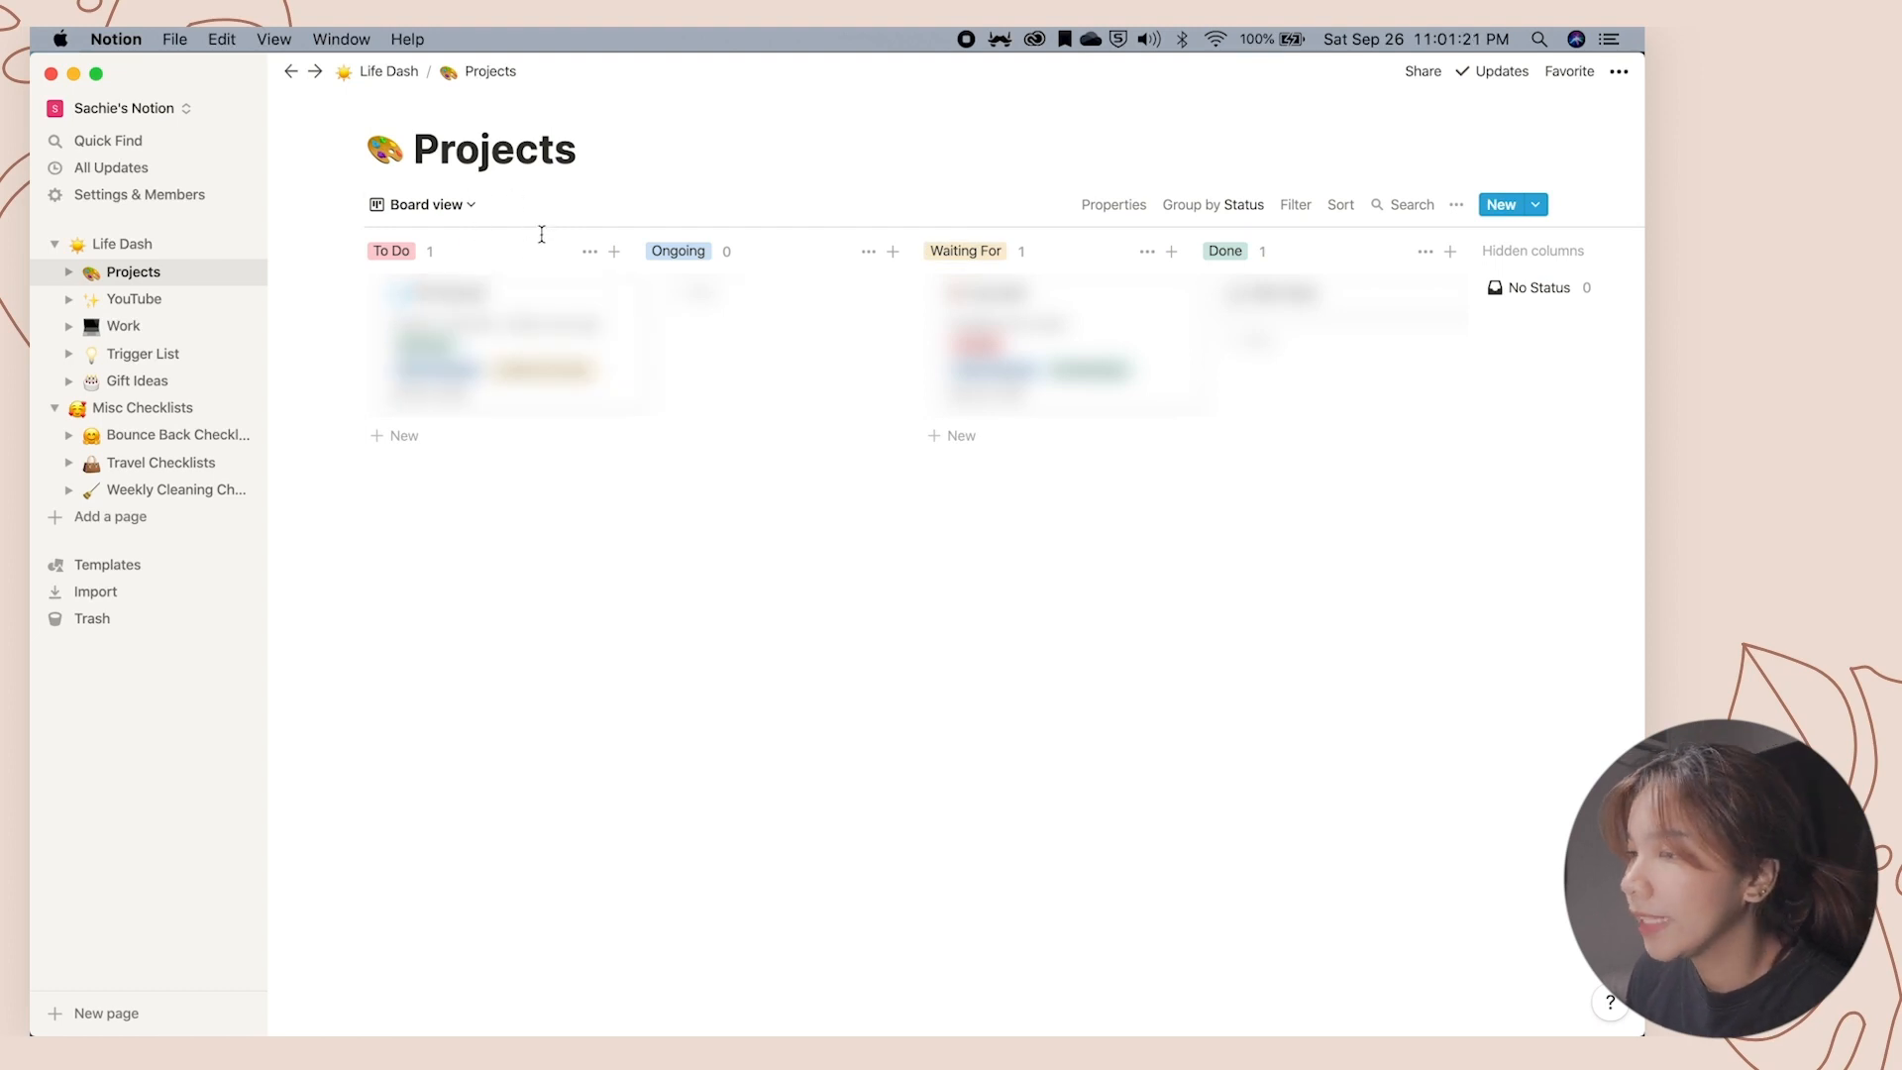
click(449, 206)
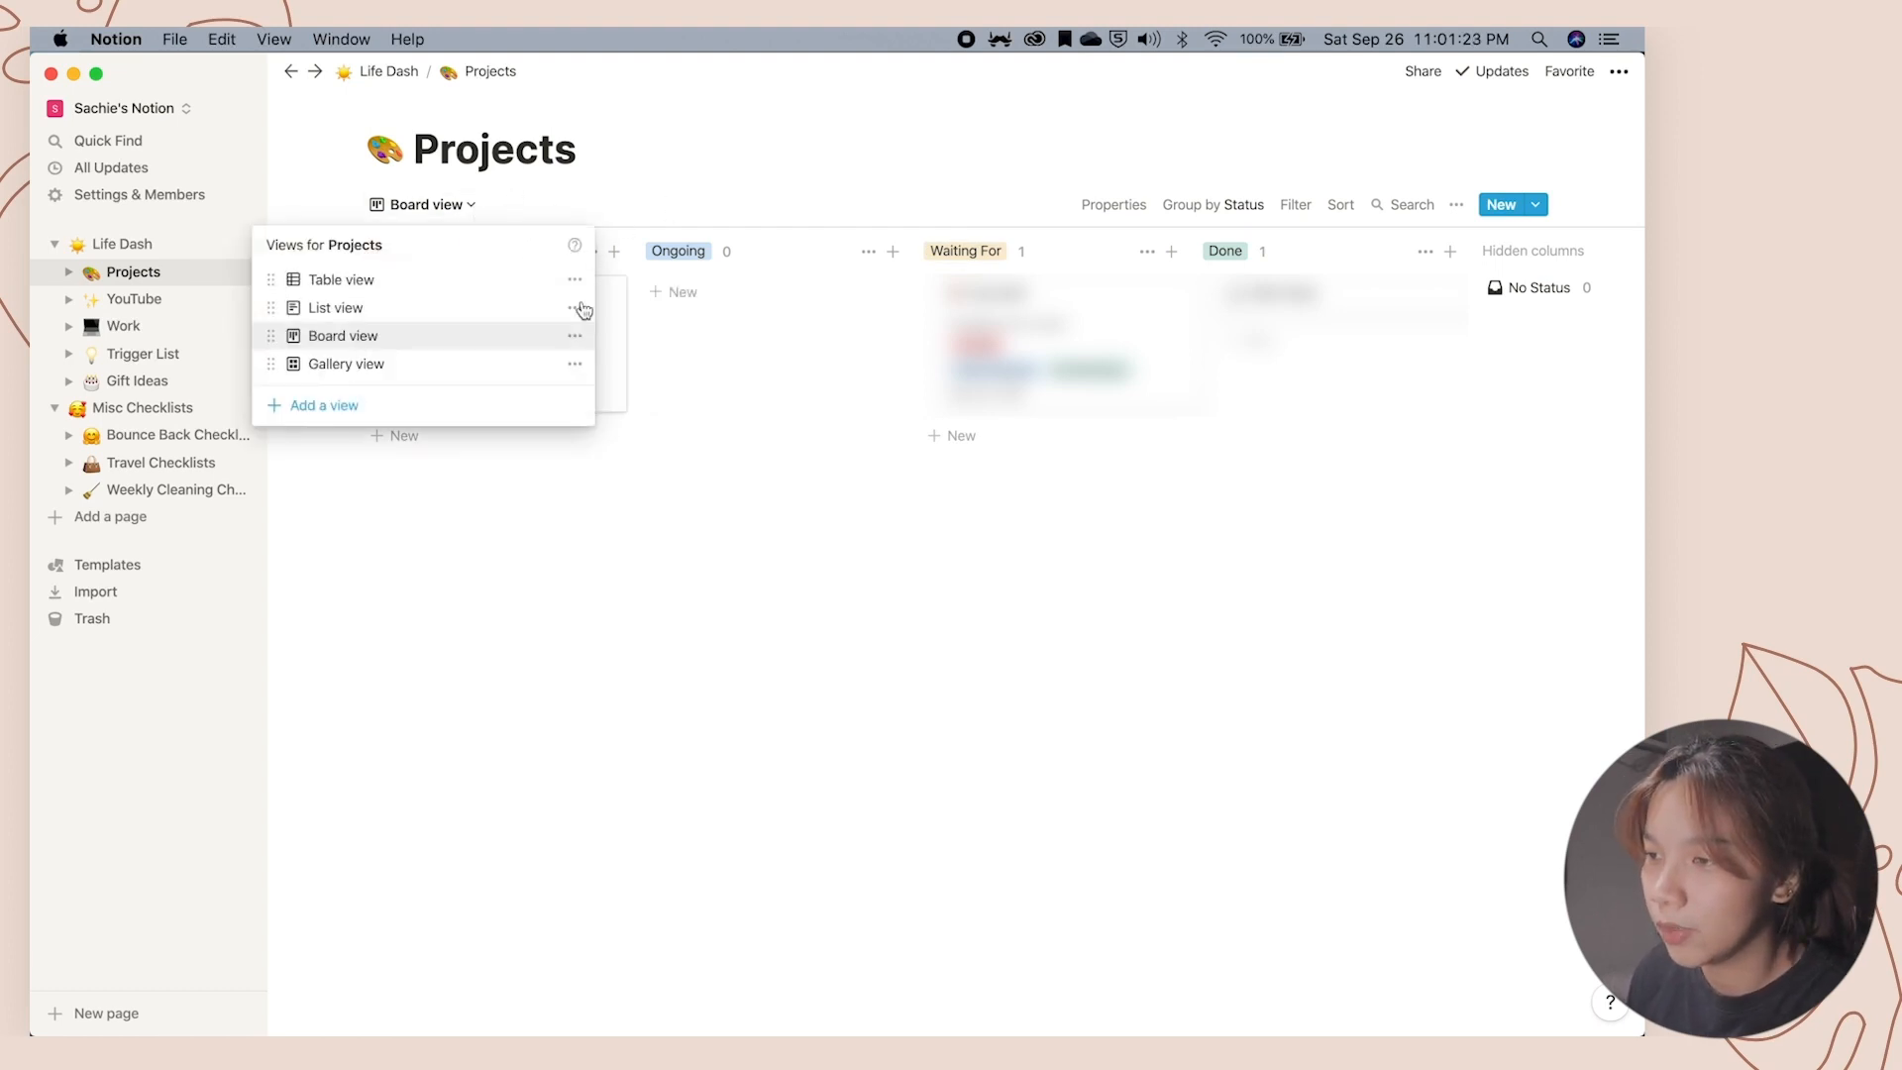
click(530, 278)
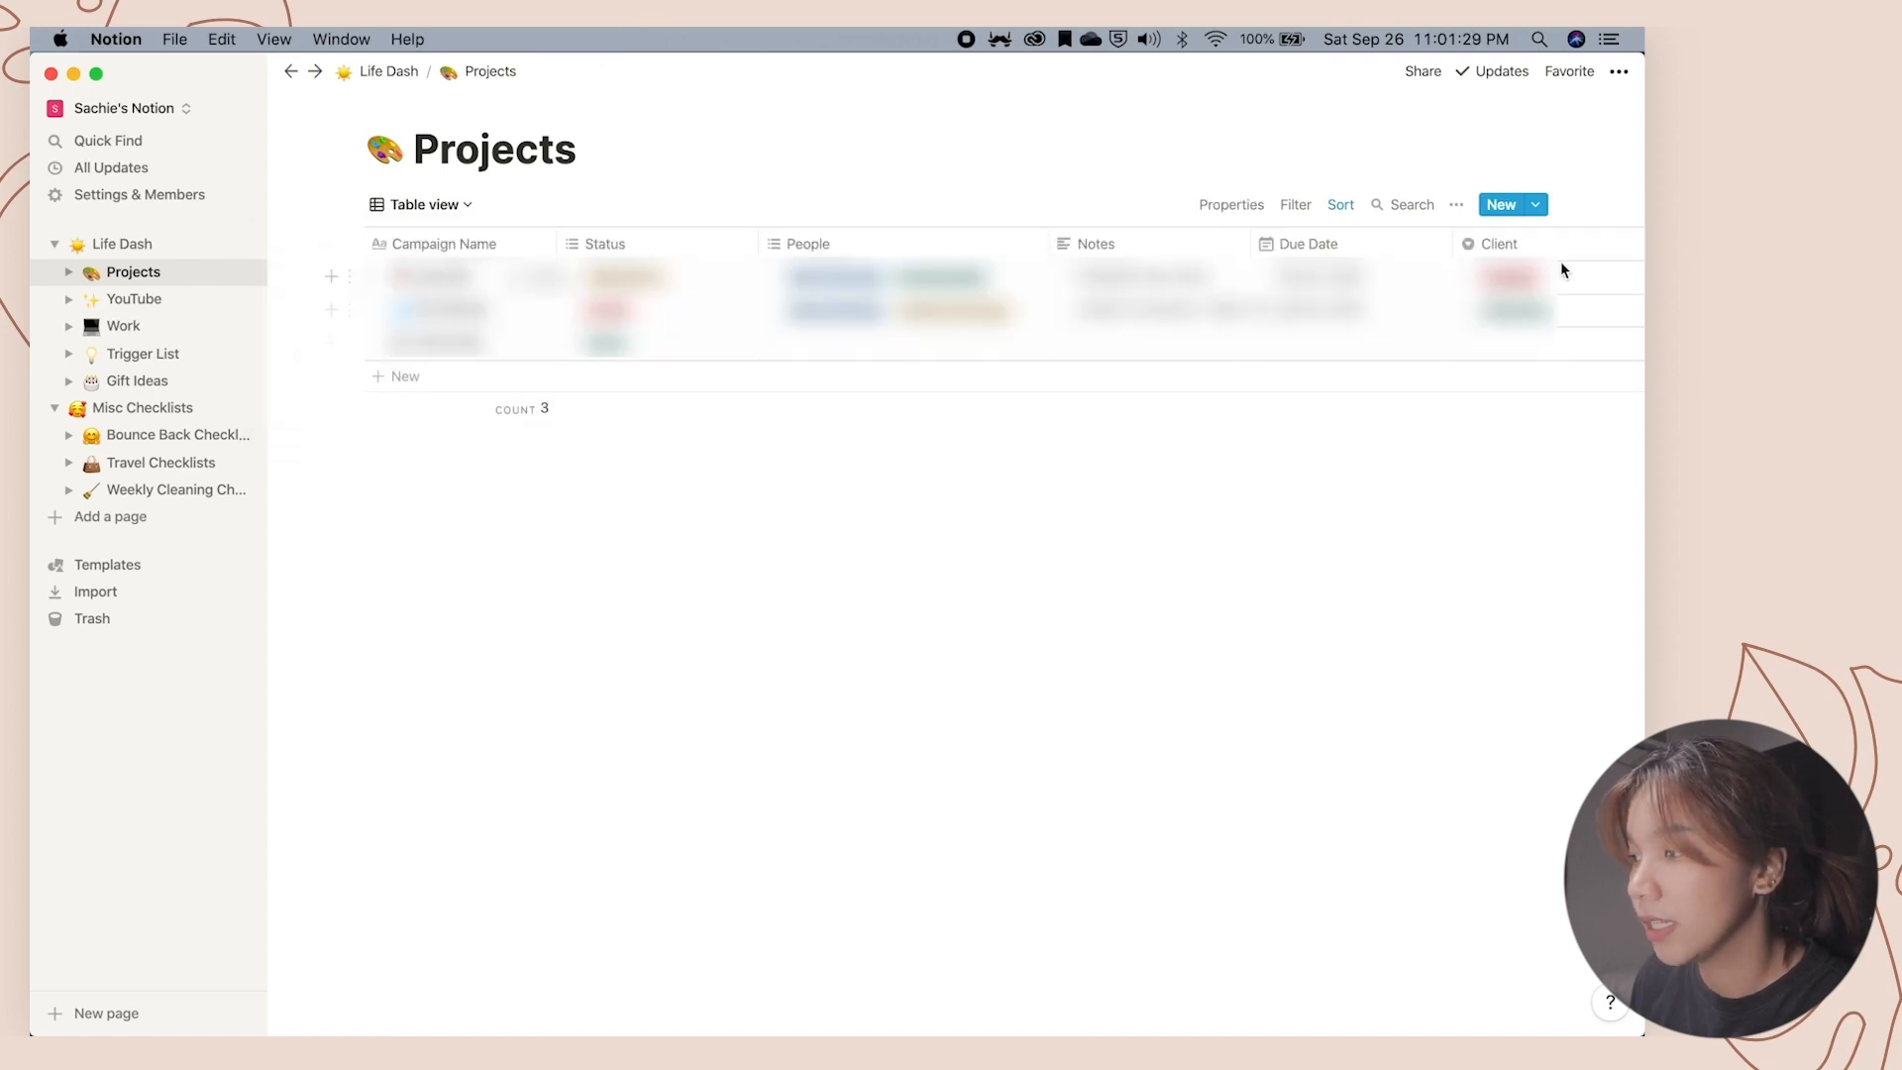
drag(530, 243, 1574, 238)
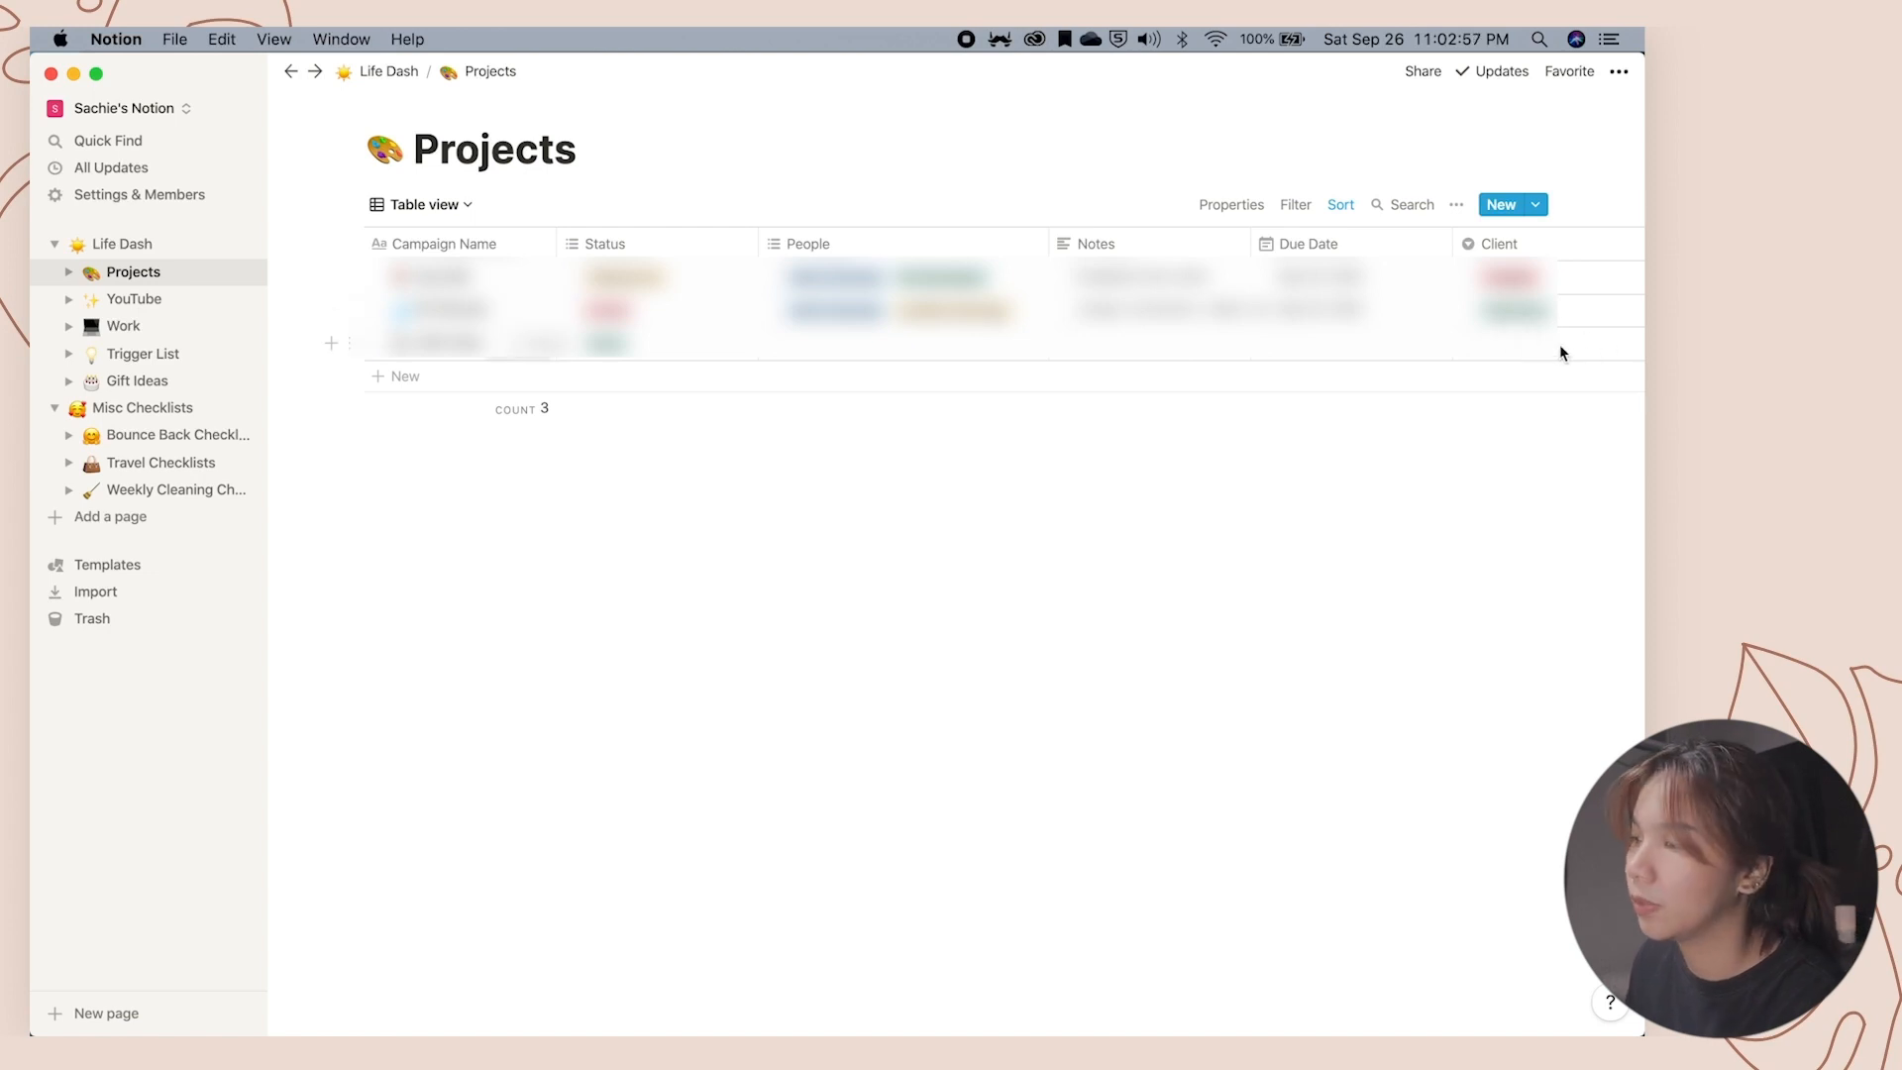
View the Projects database in List view, then return it to Board view.
click(461, 206)
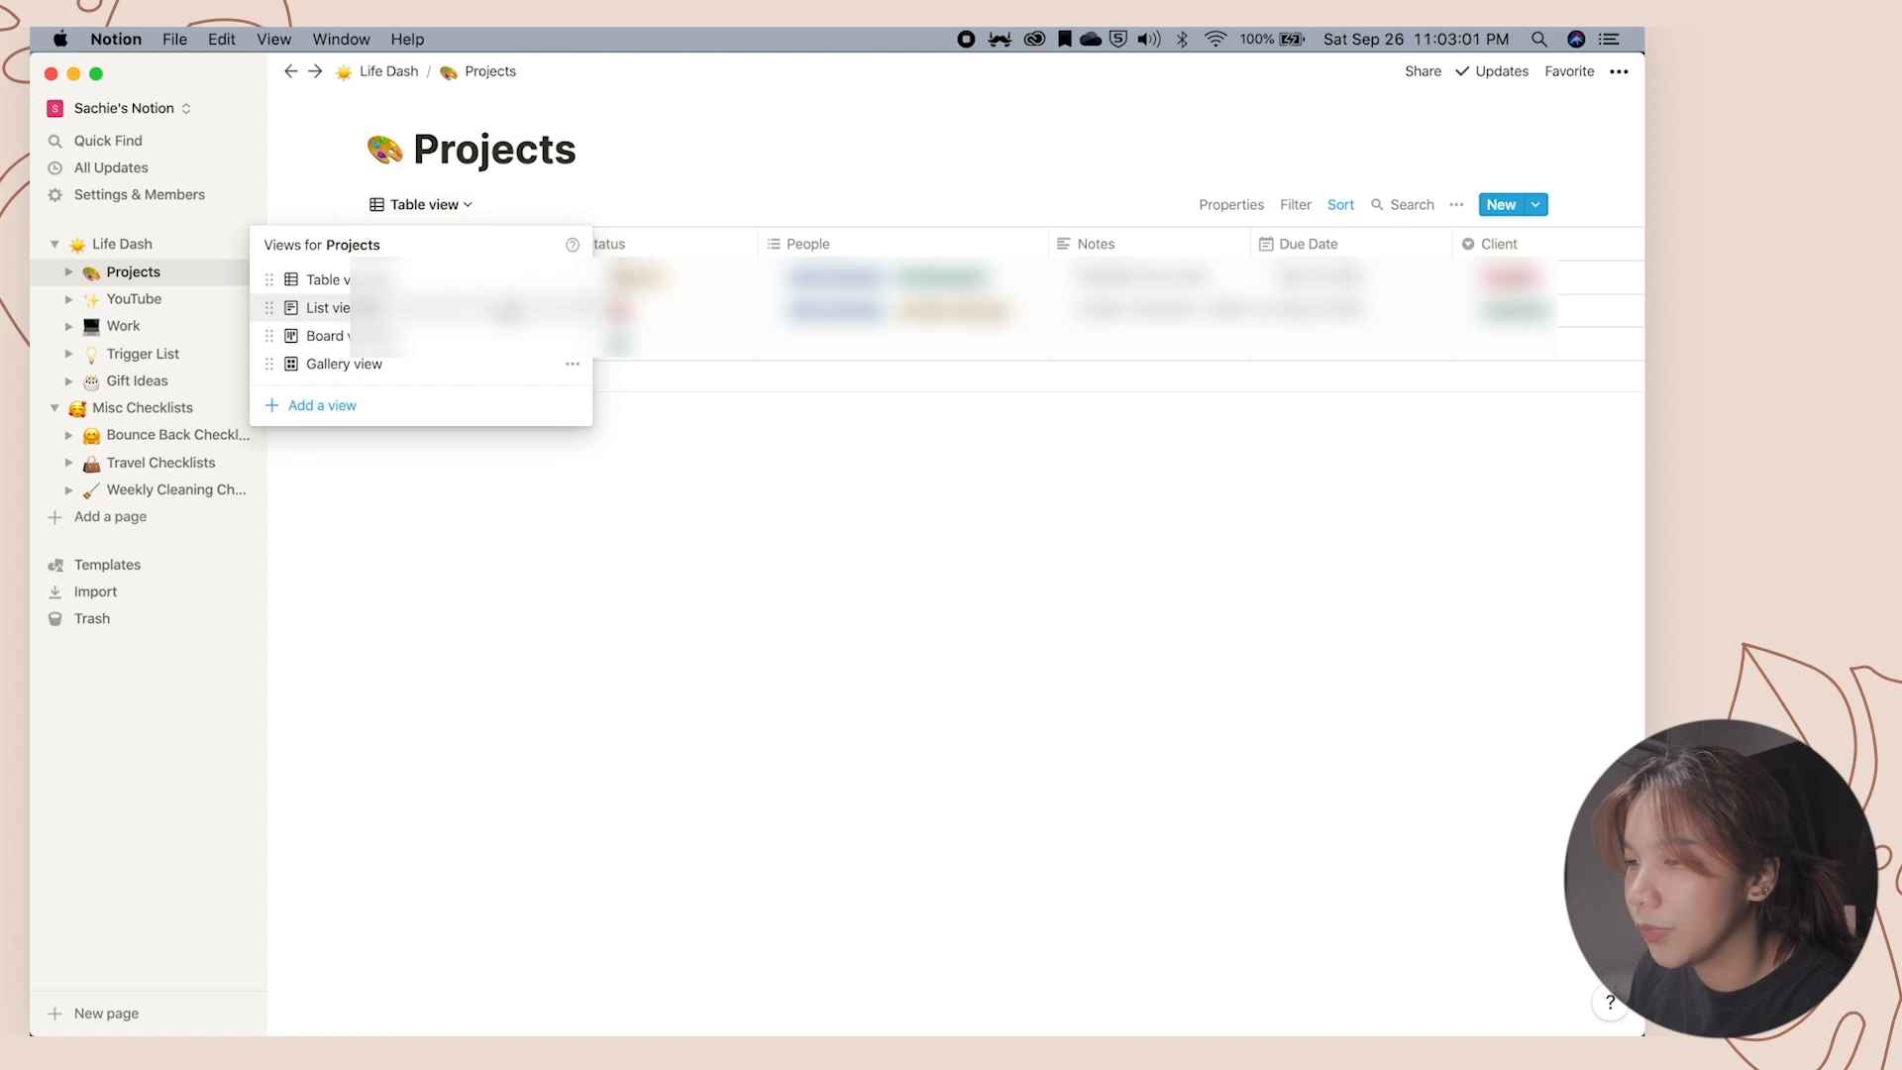
click(328, 307)
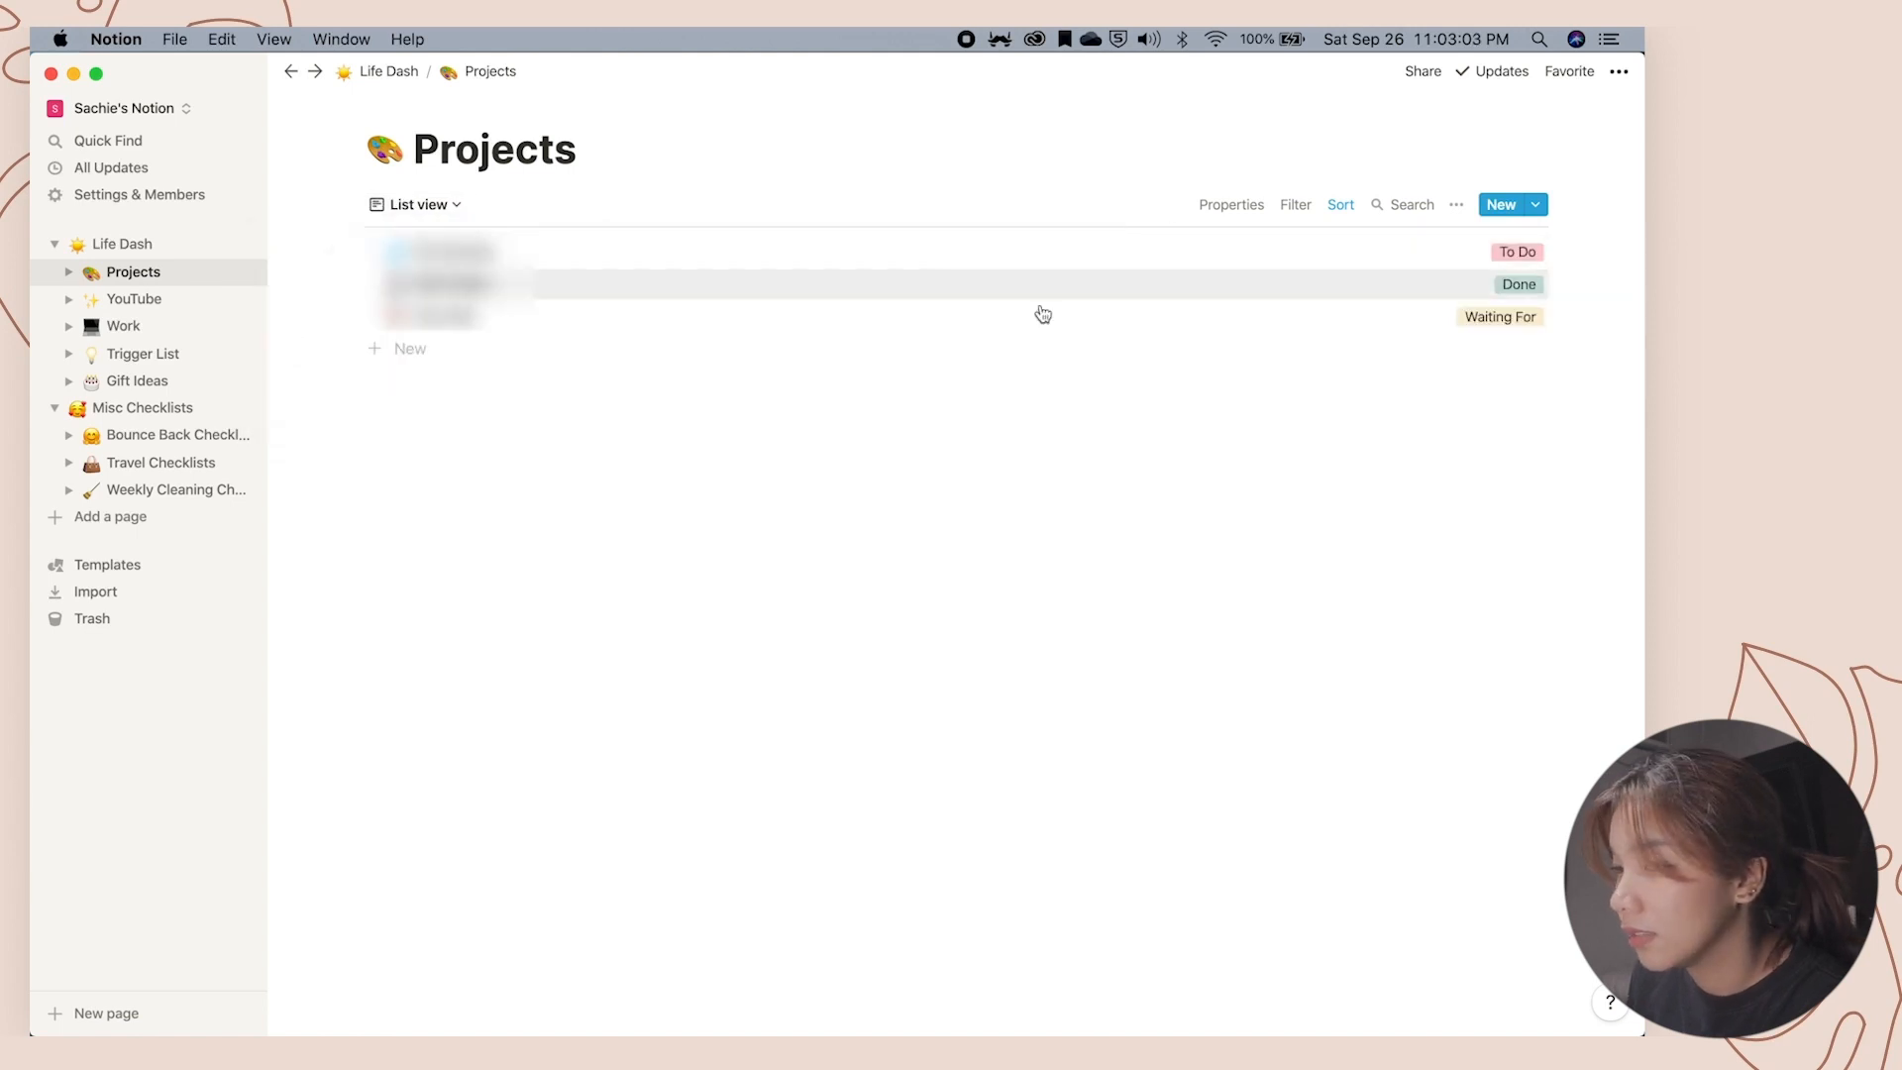
click(442, 205)
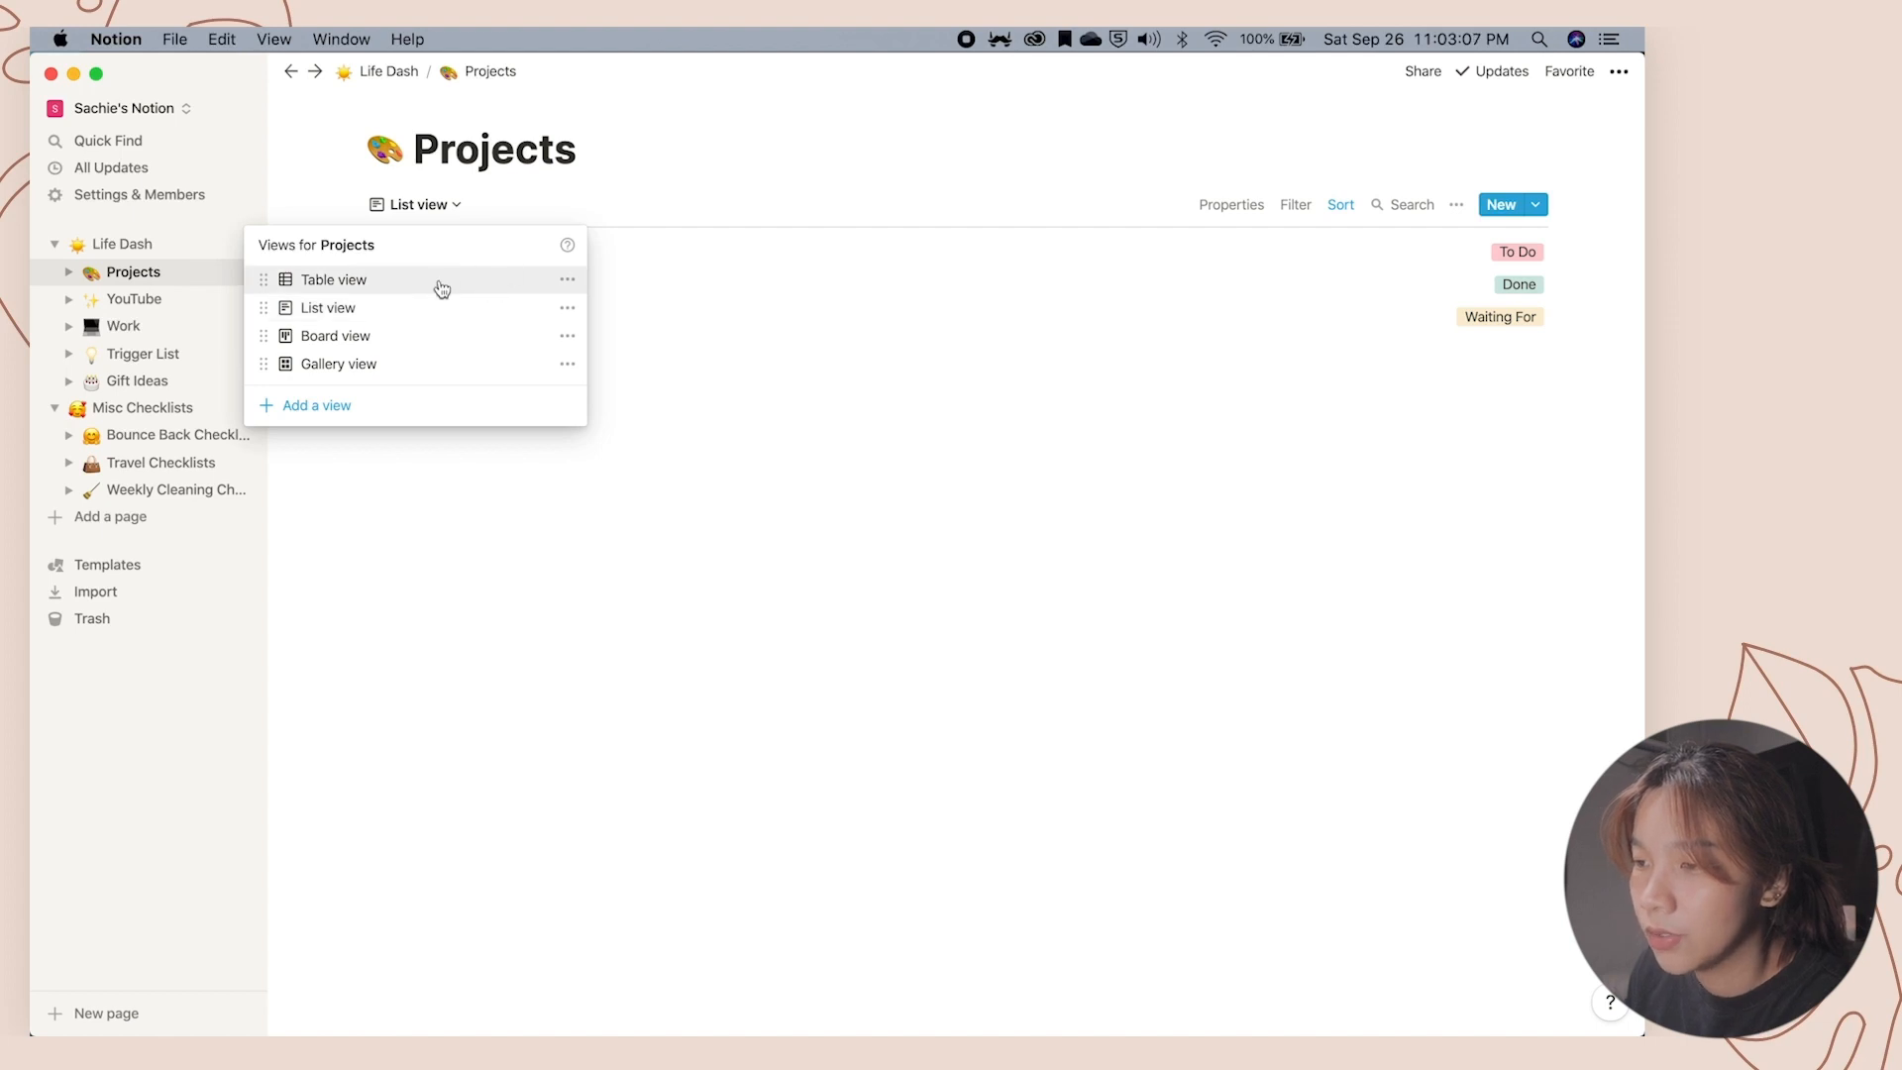
click(434, 340)
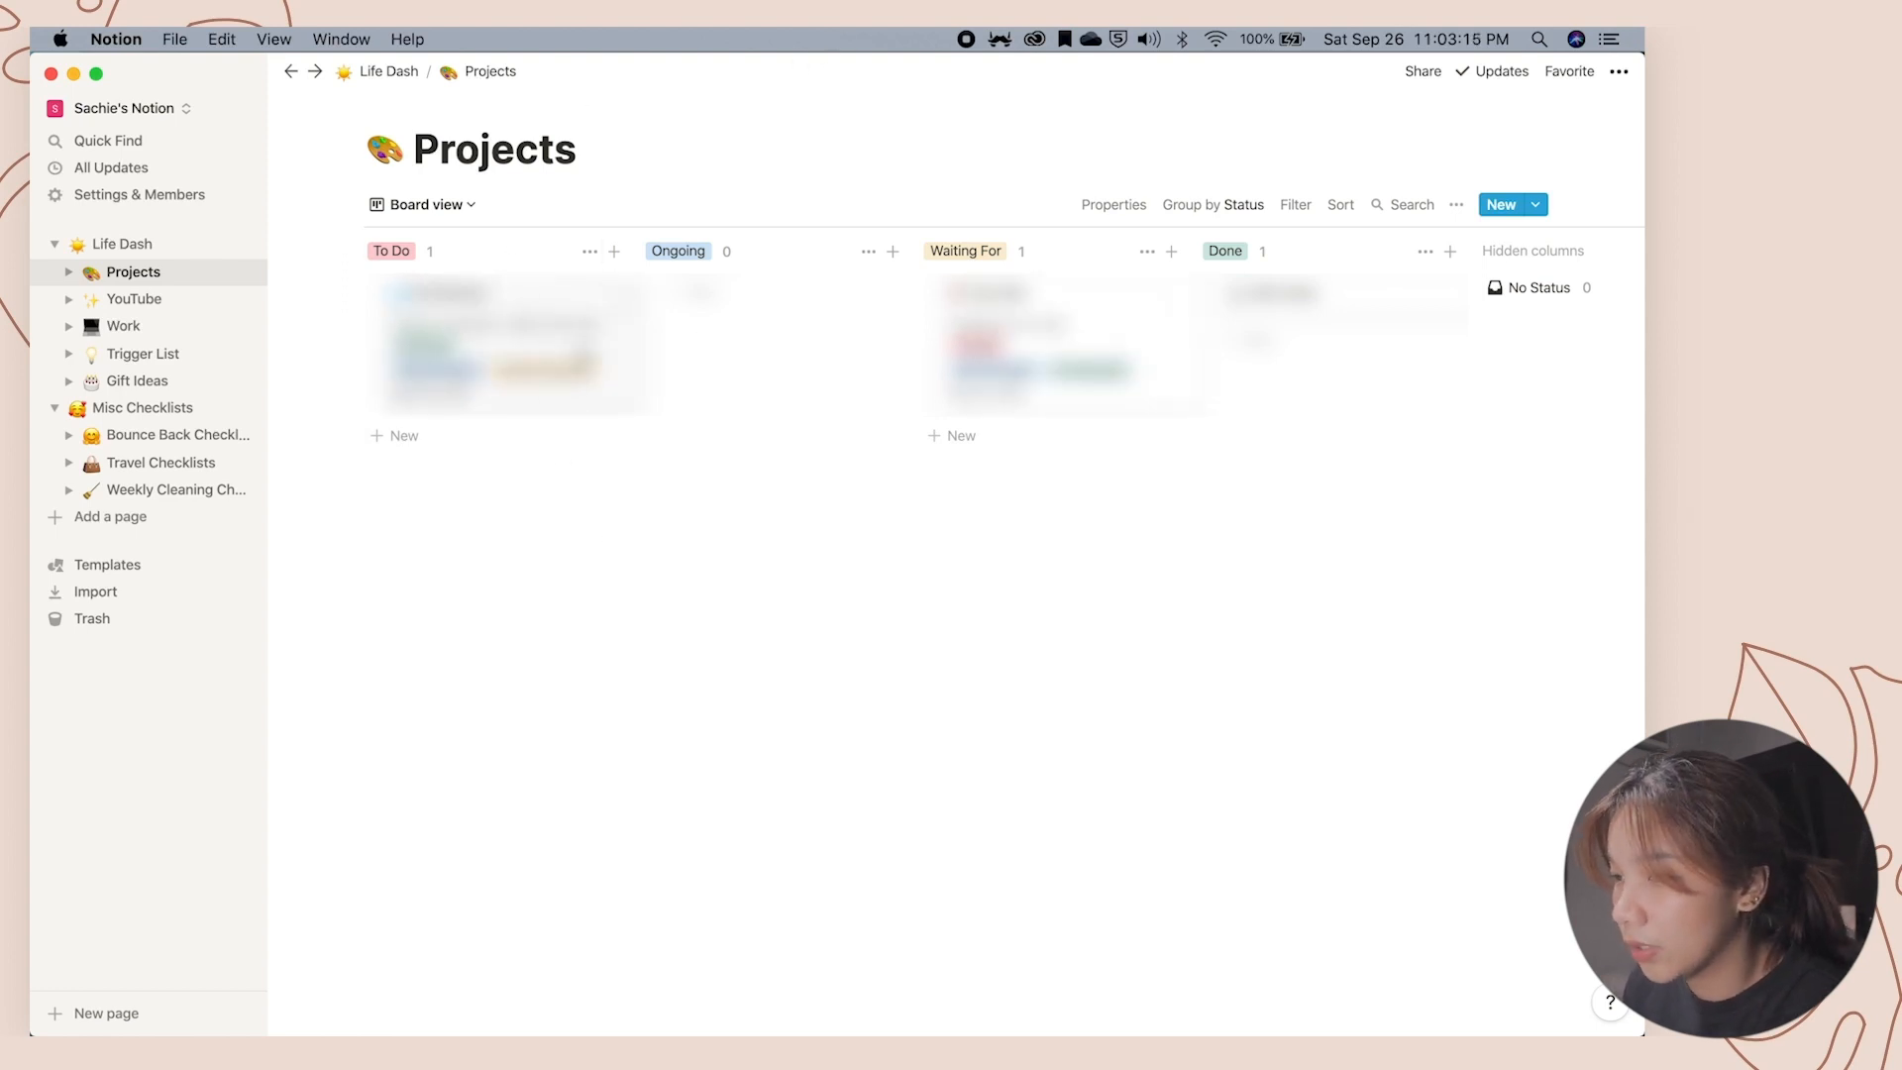
Add a card named "Project Name" to the To Do column and open it as a full page.
click(491, 432)
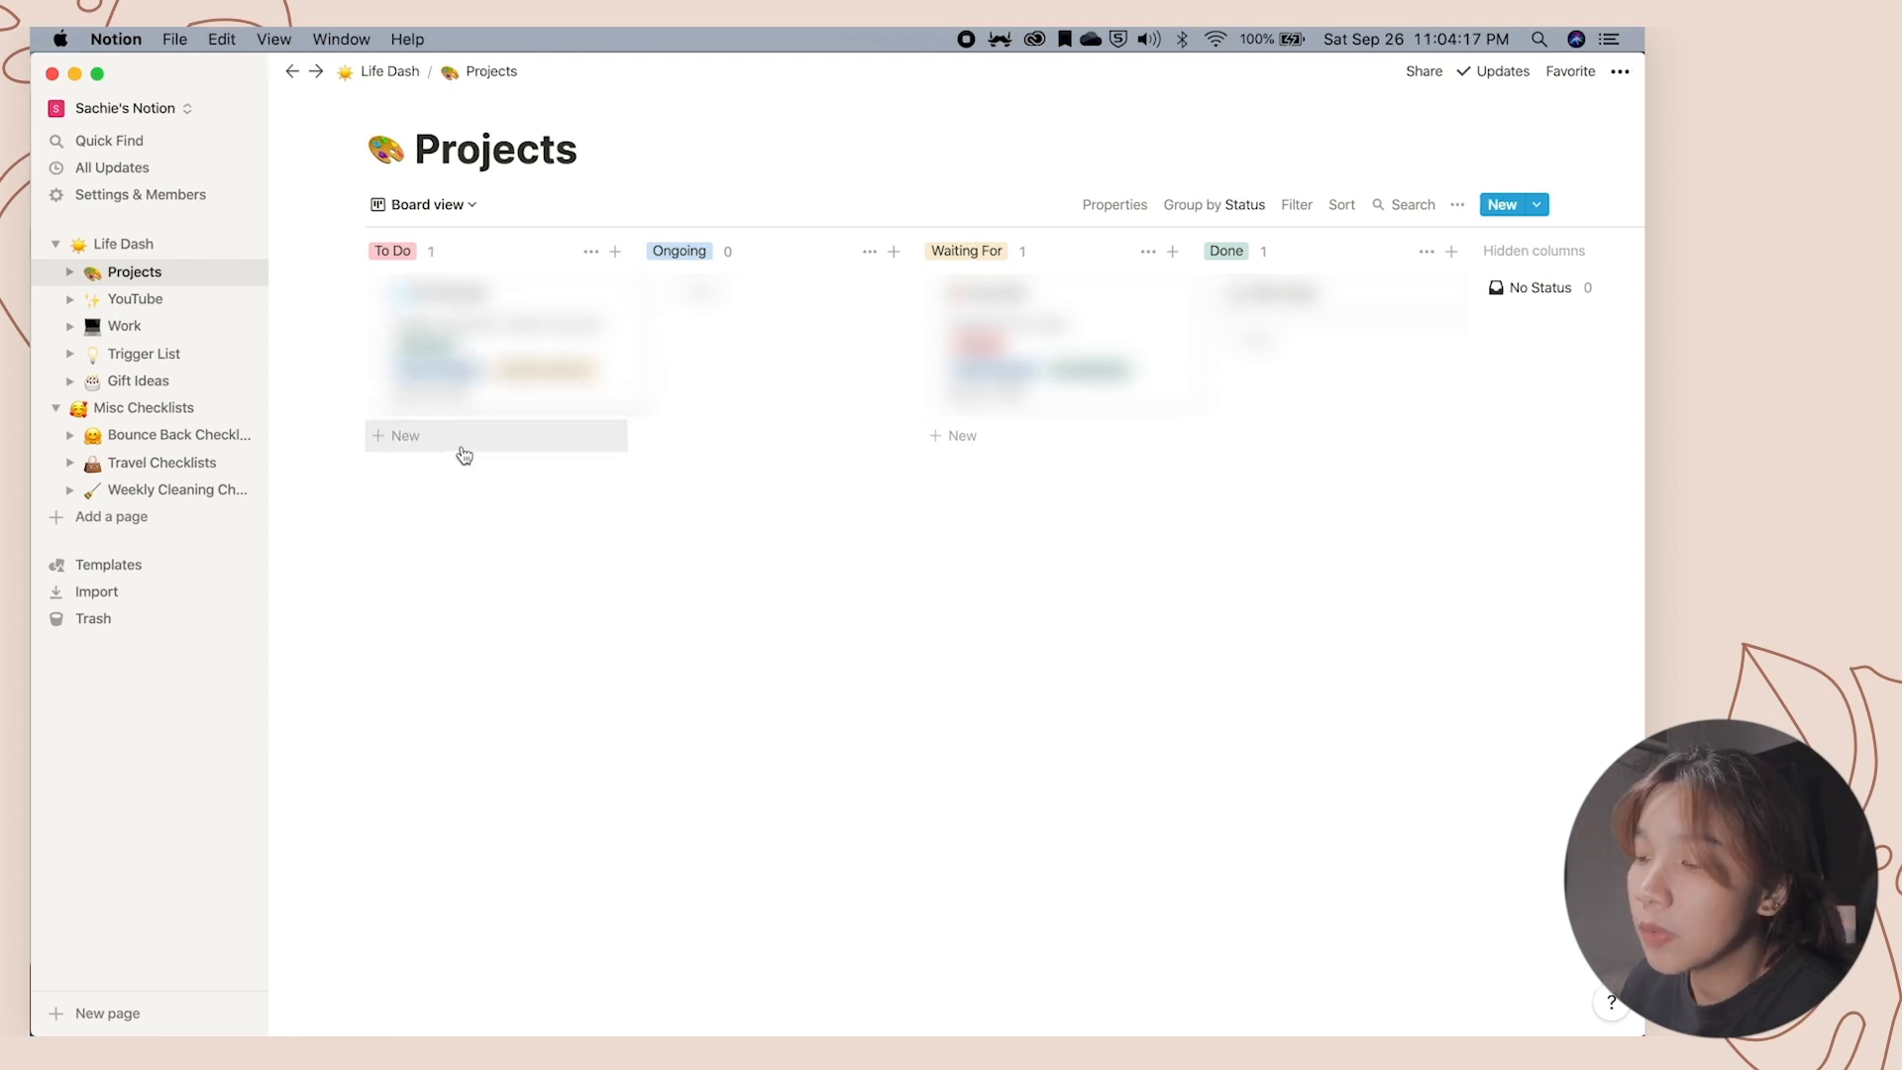
click(463, 446)
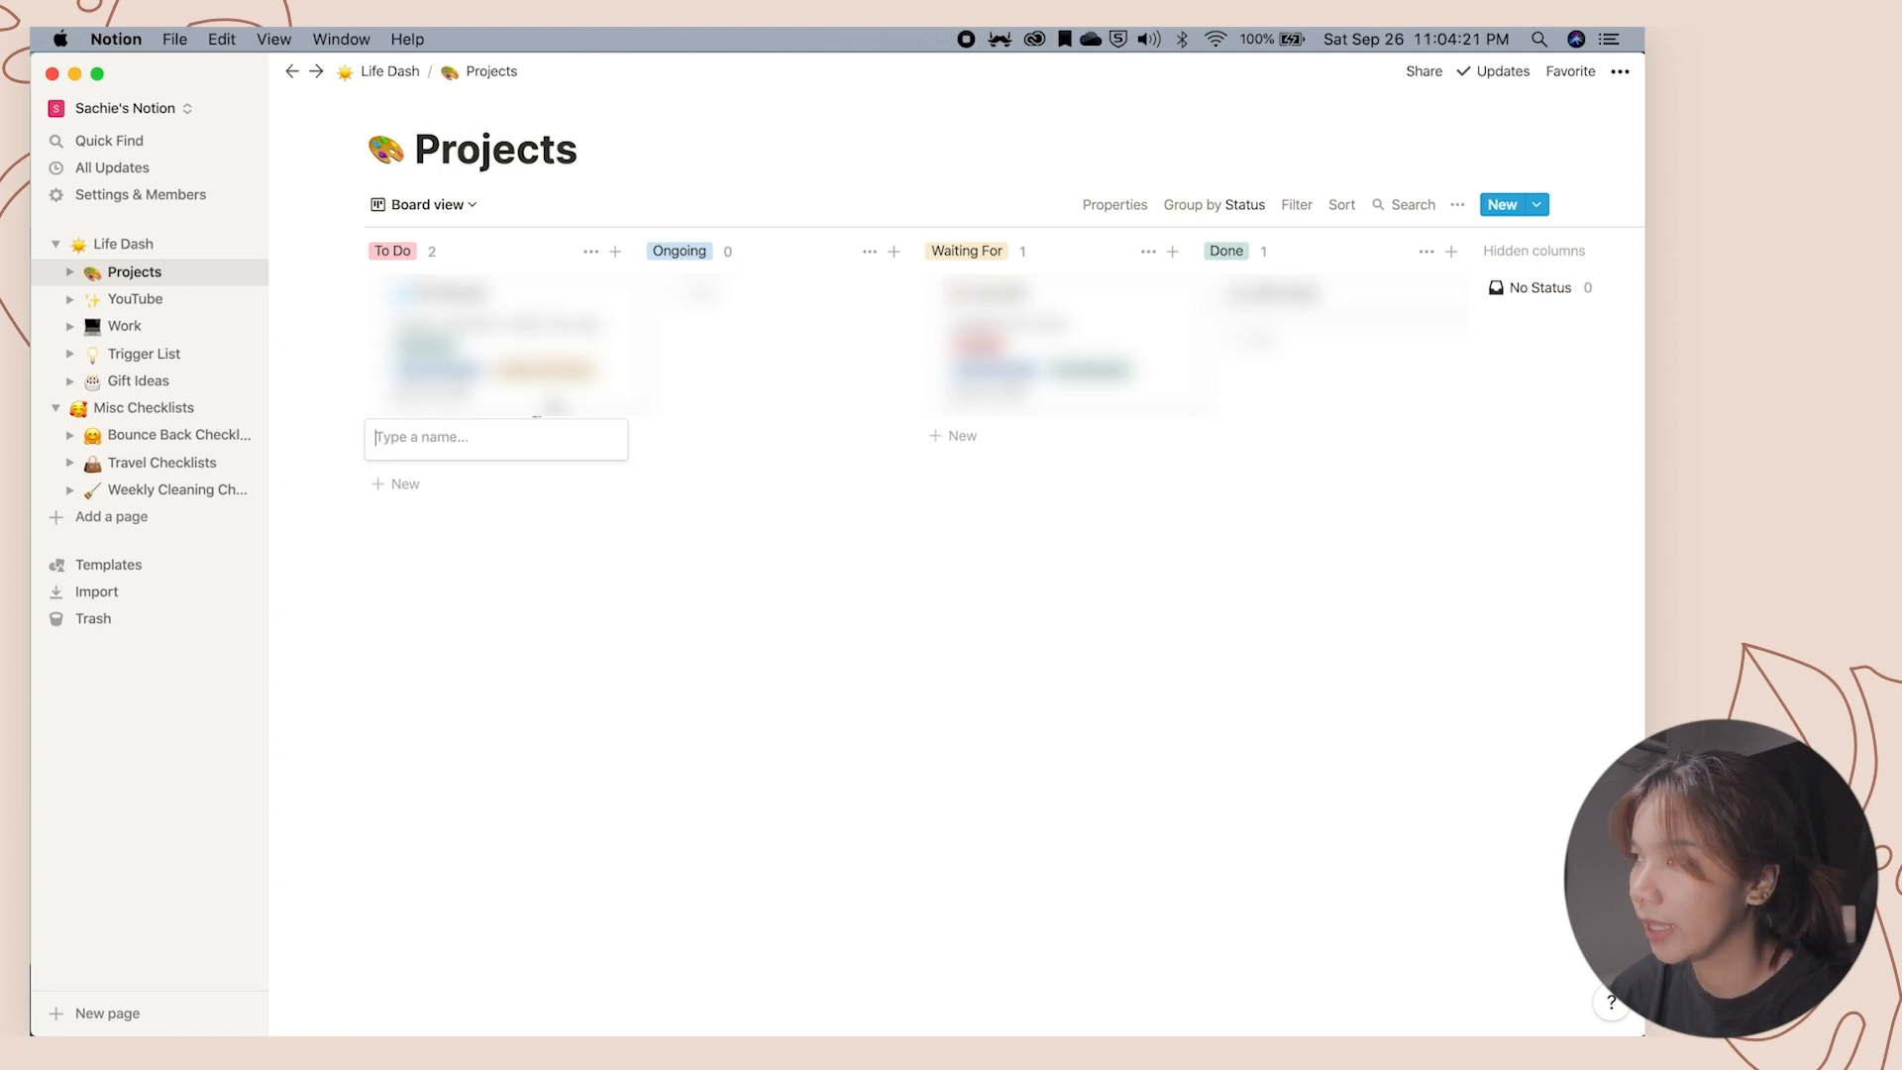
text(Project Name)
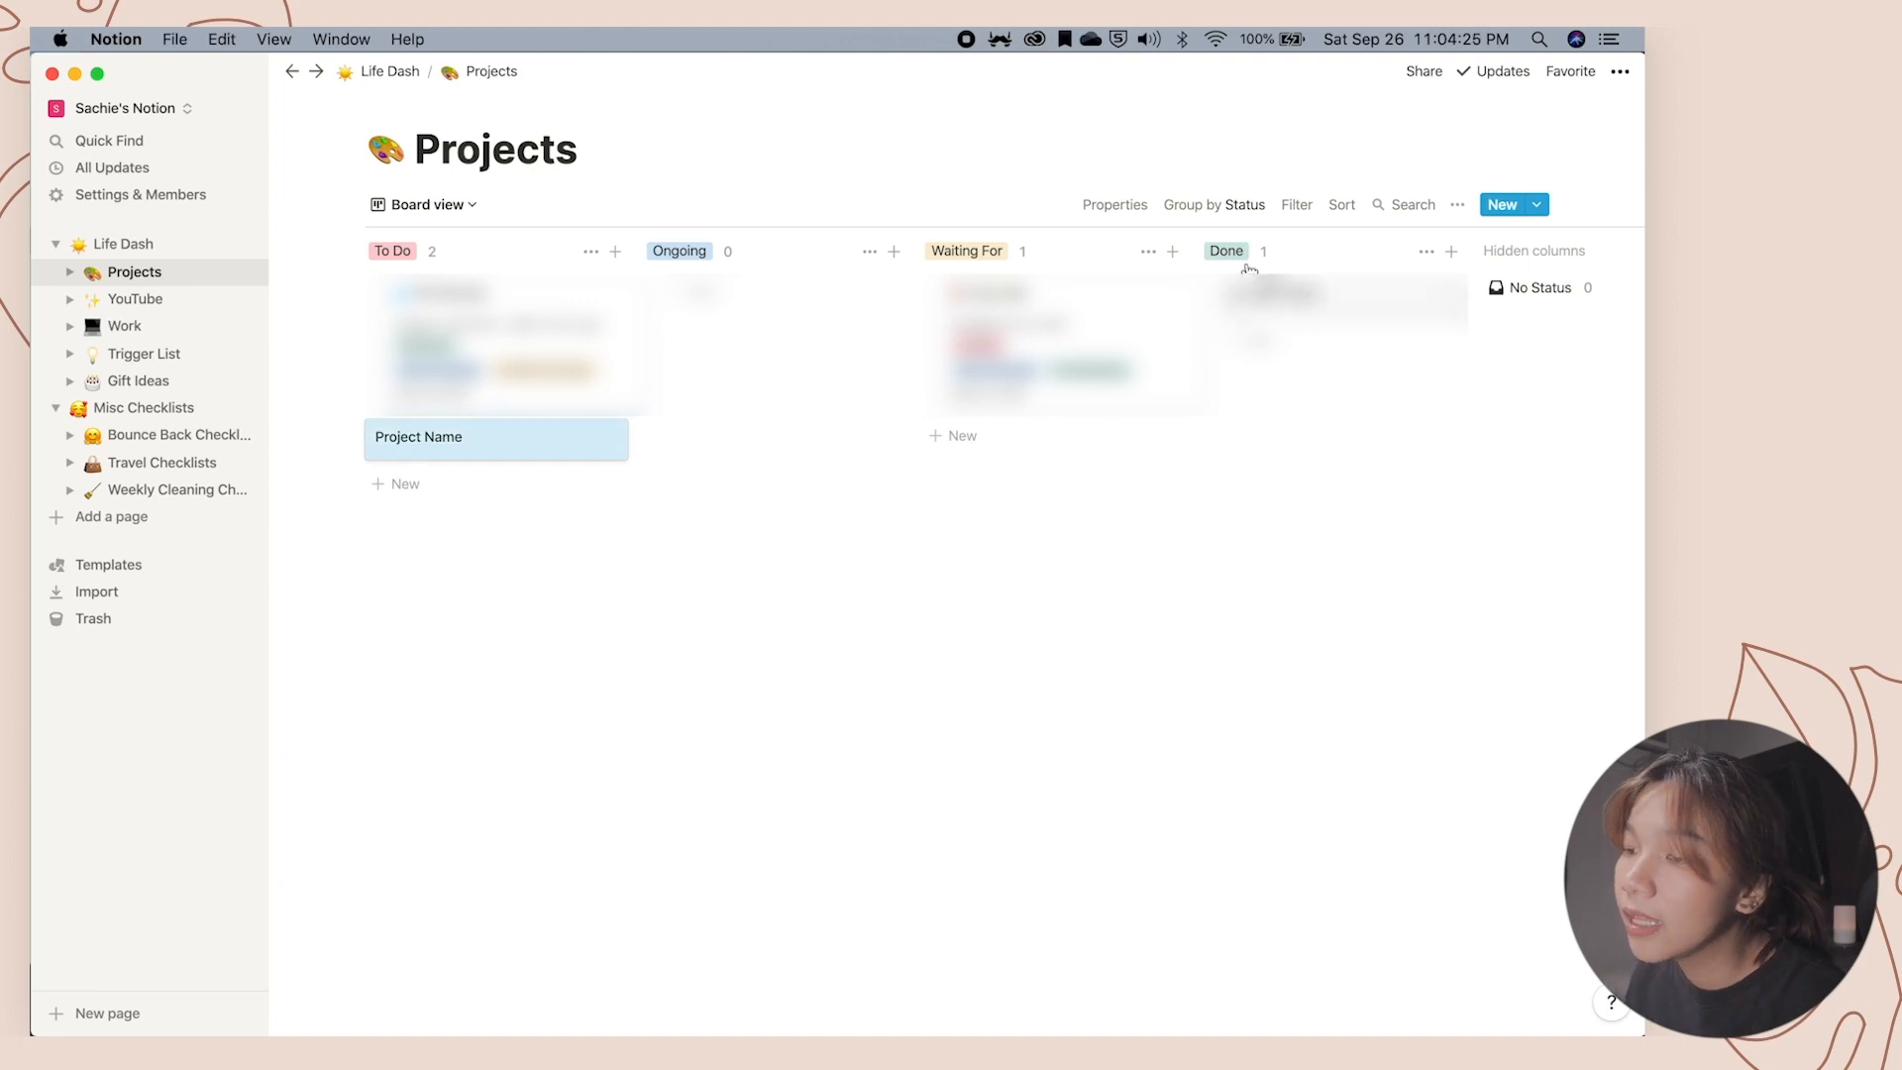
click(573, 457)
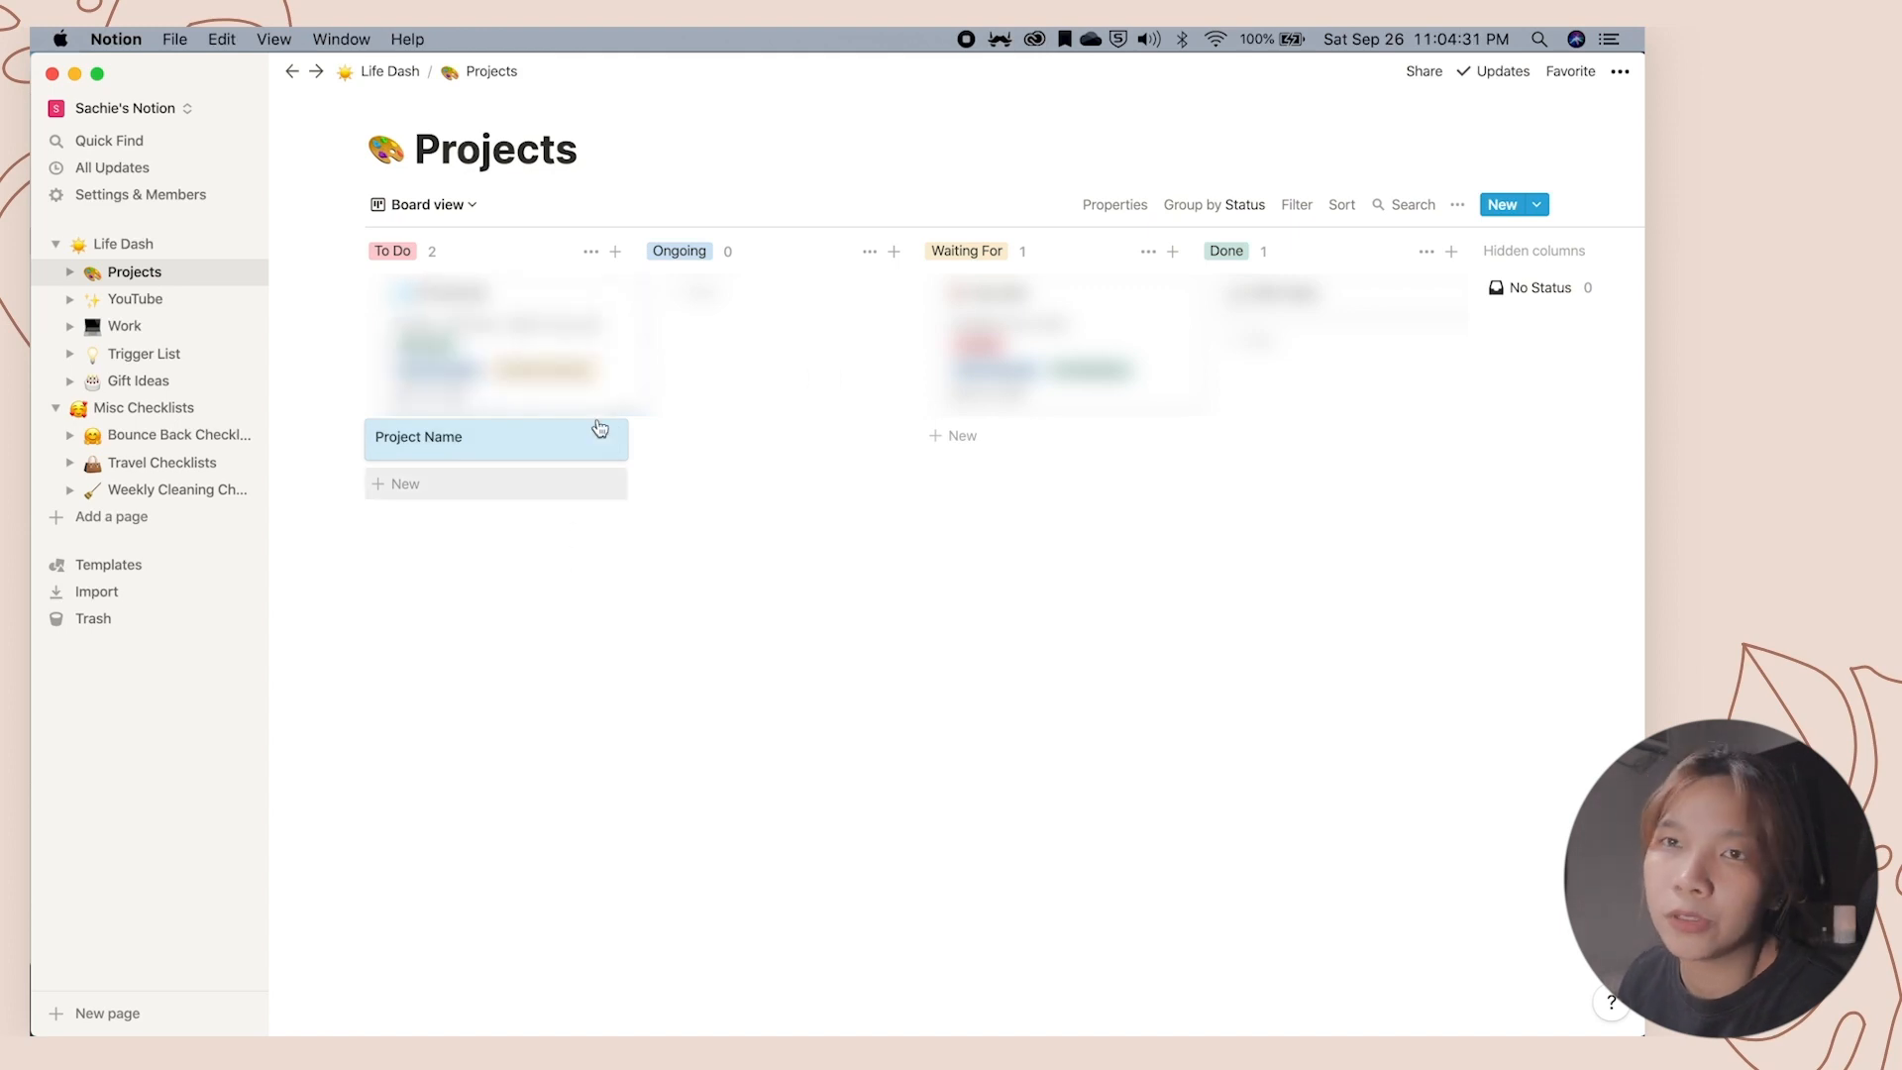
click(514, 453)
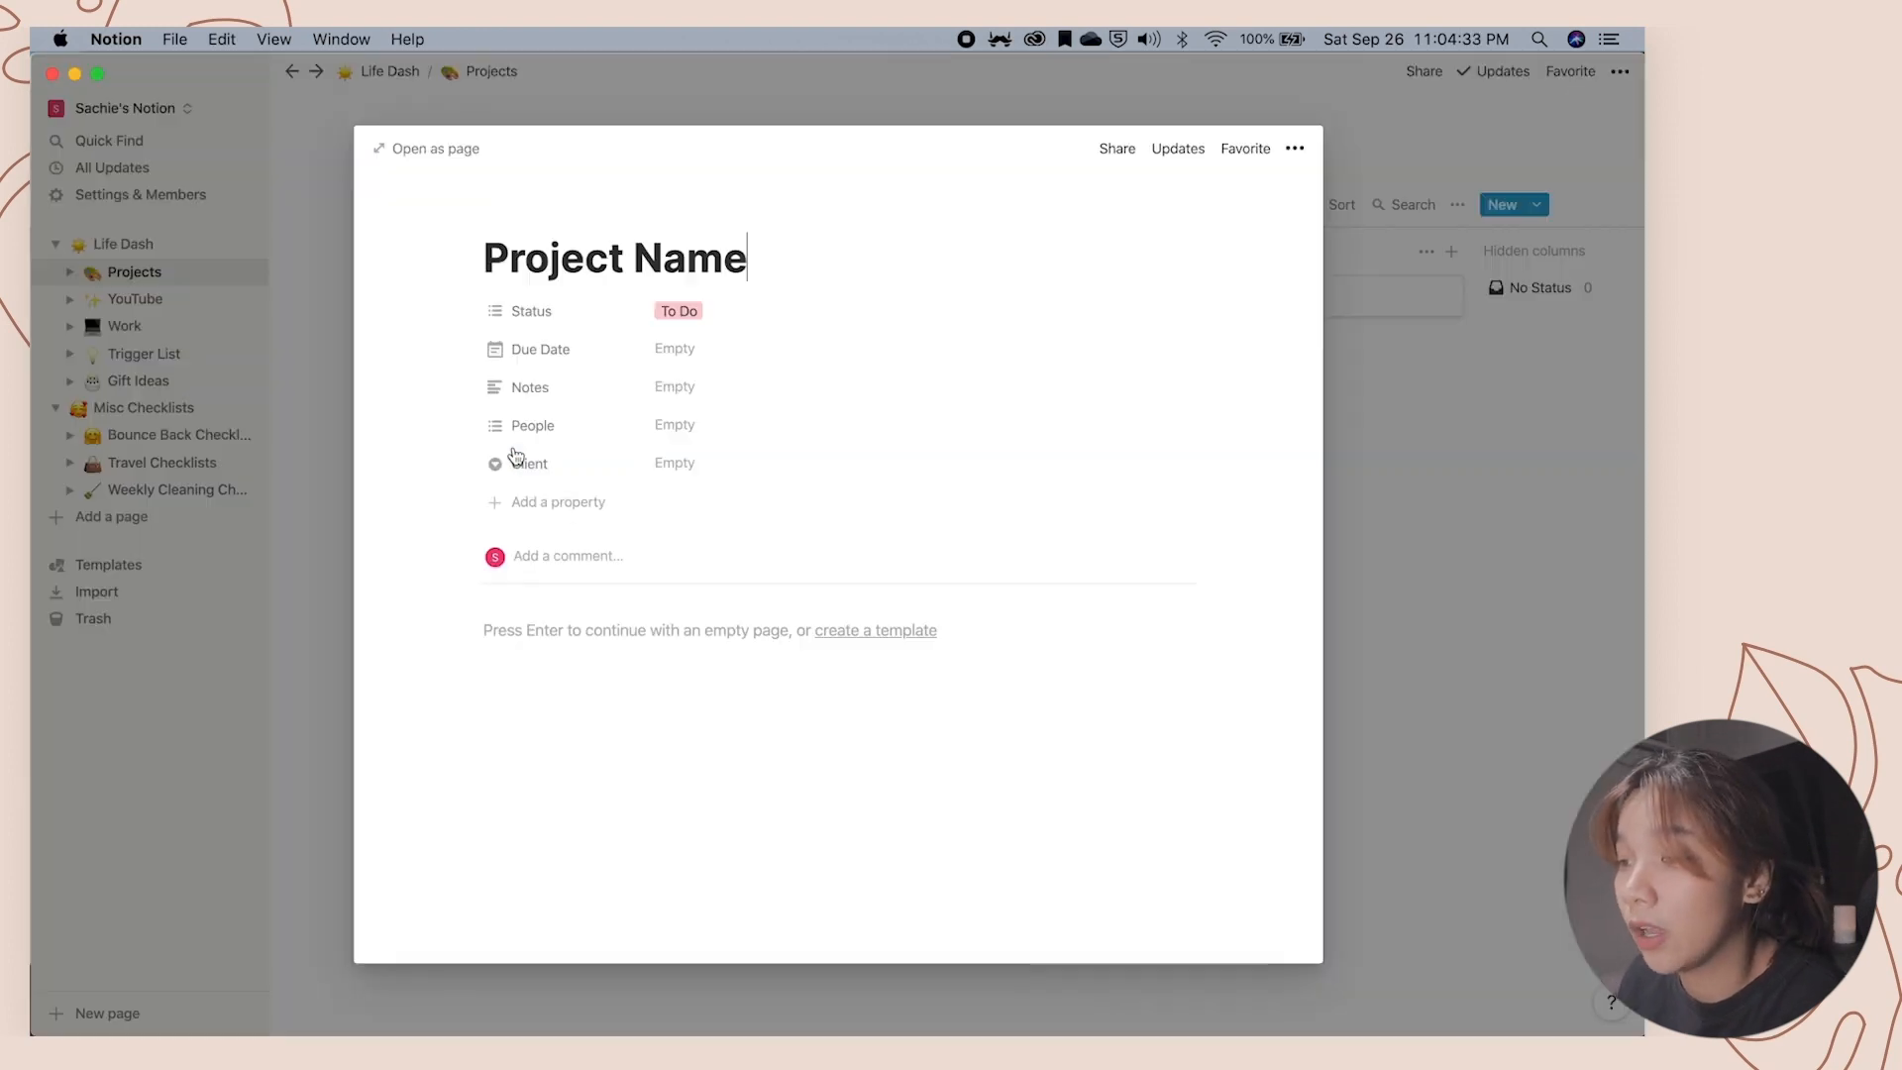
click(462, 148)
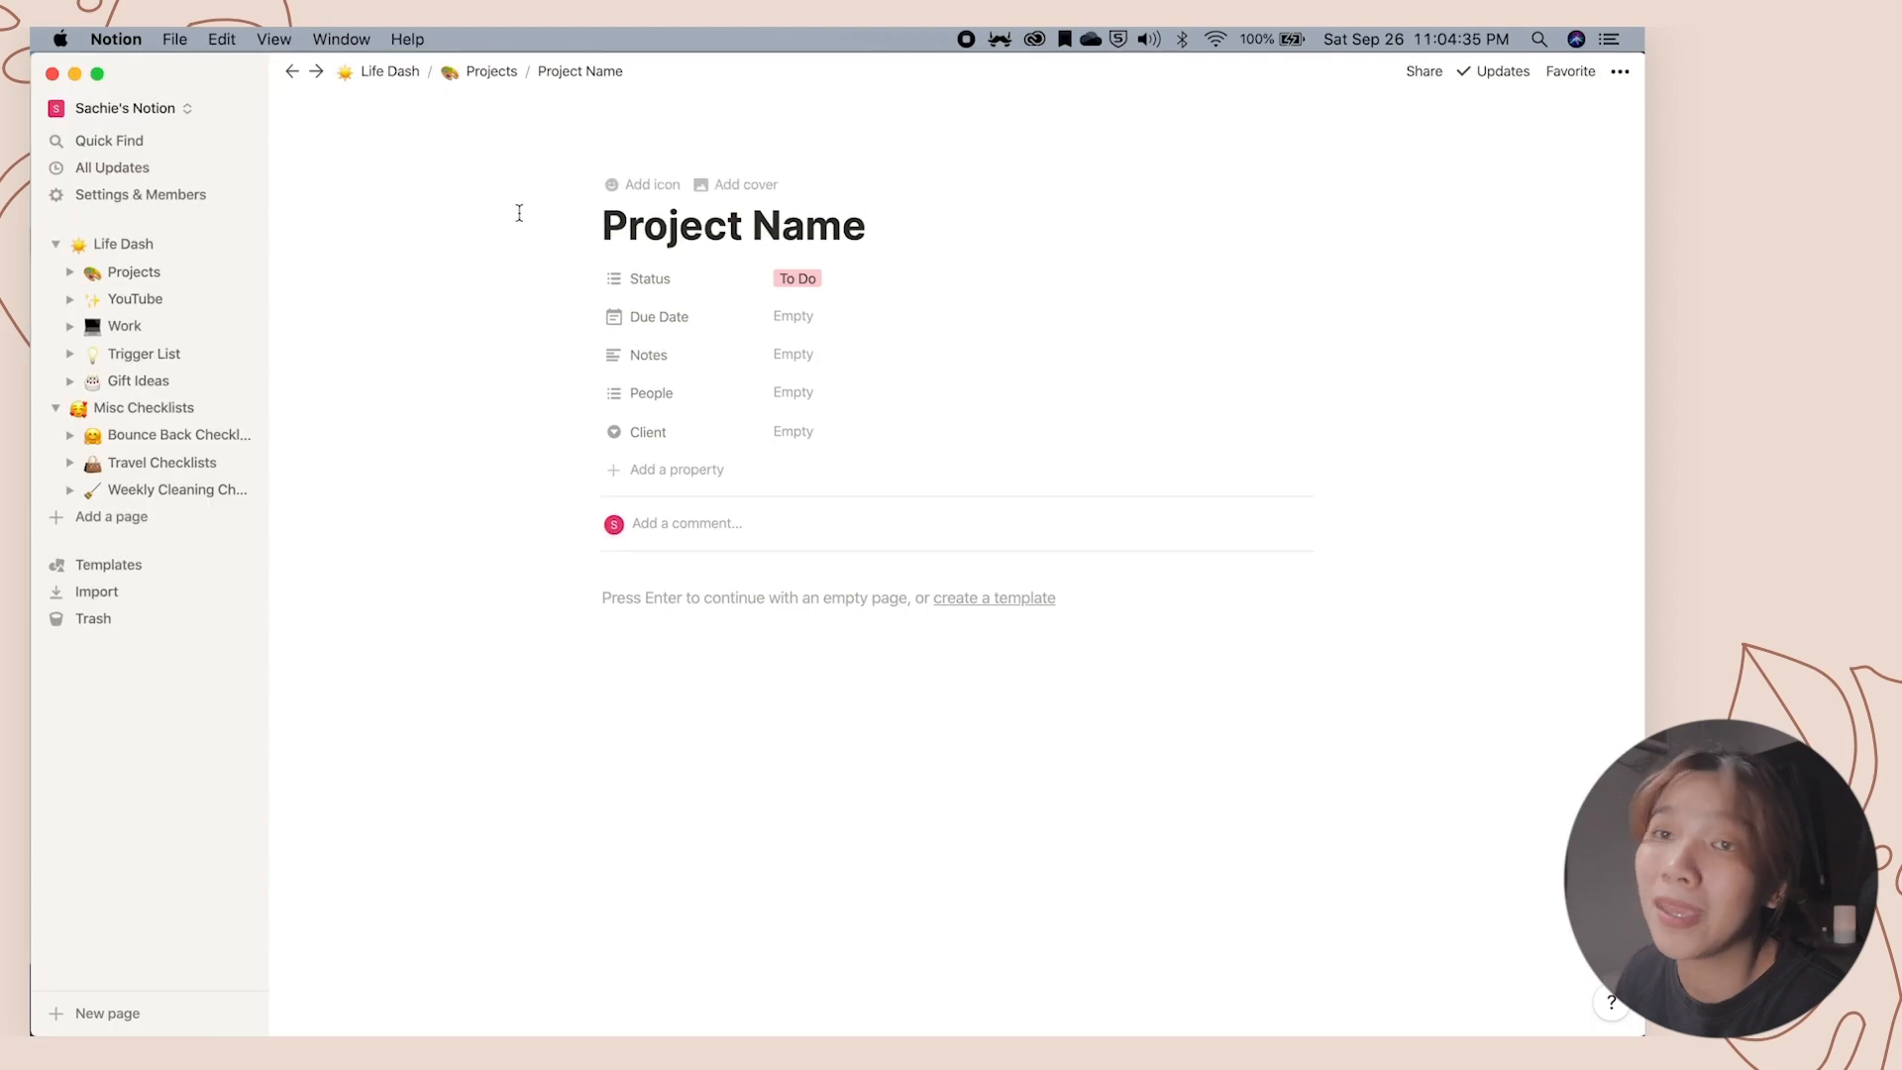
Review the Status options without changing them and set the project's Due Date to Sep 29, 2020.
click(911, 289)
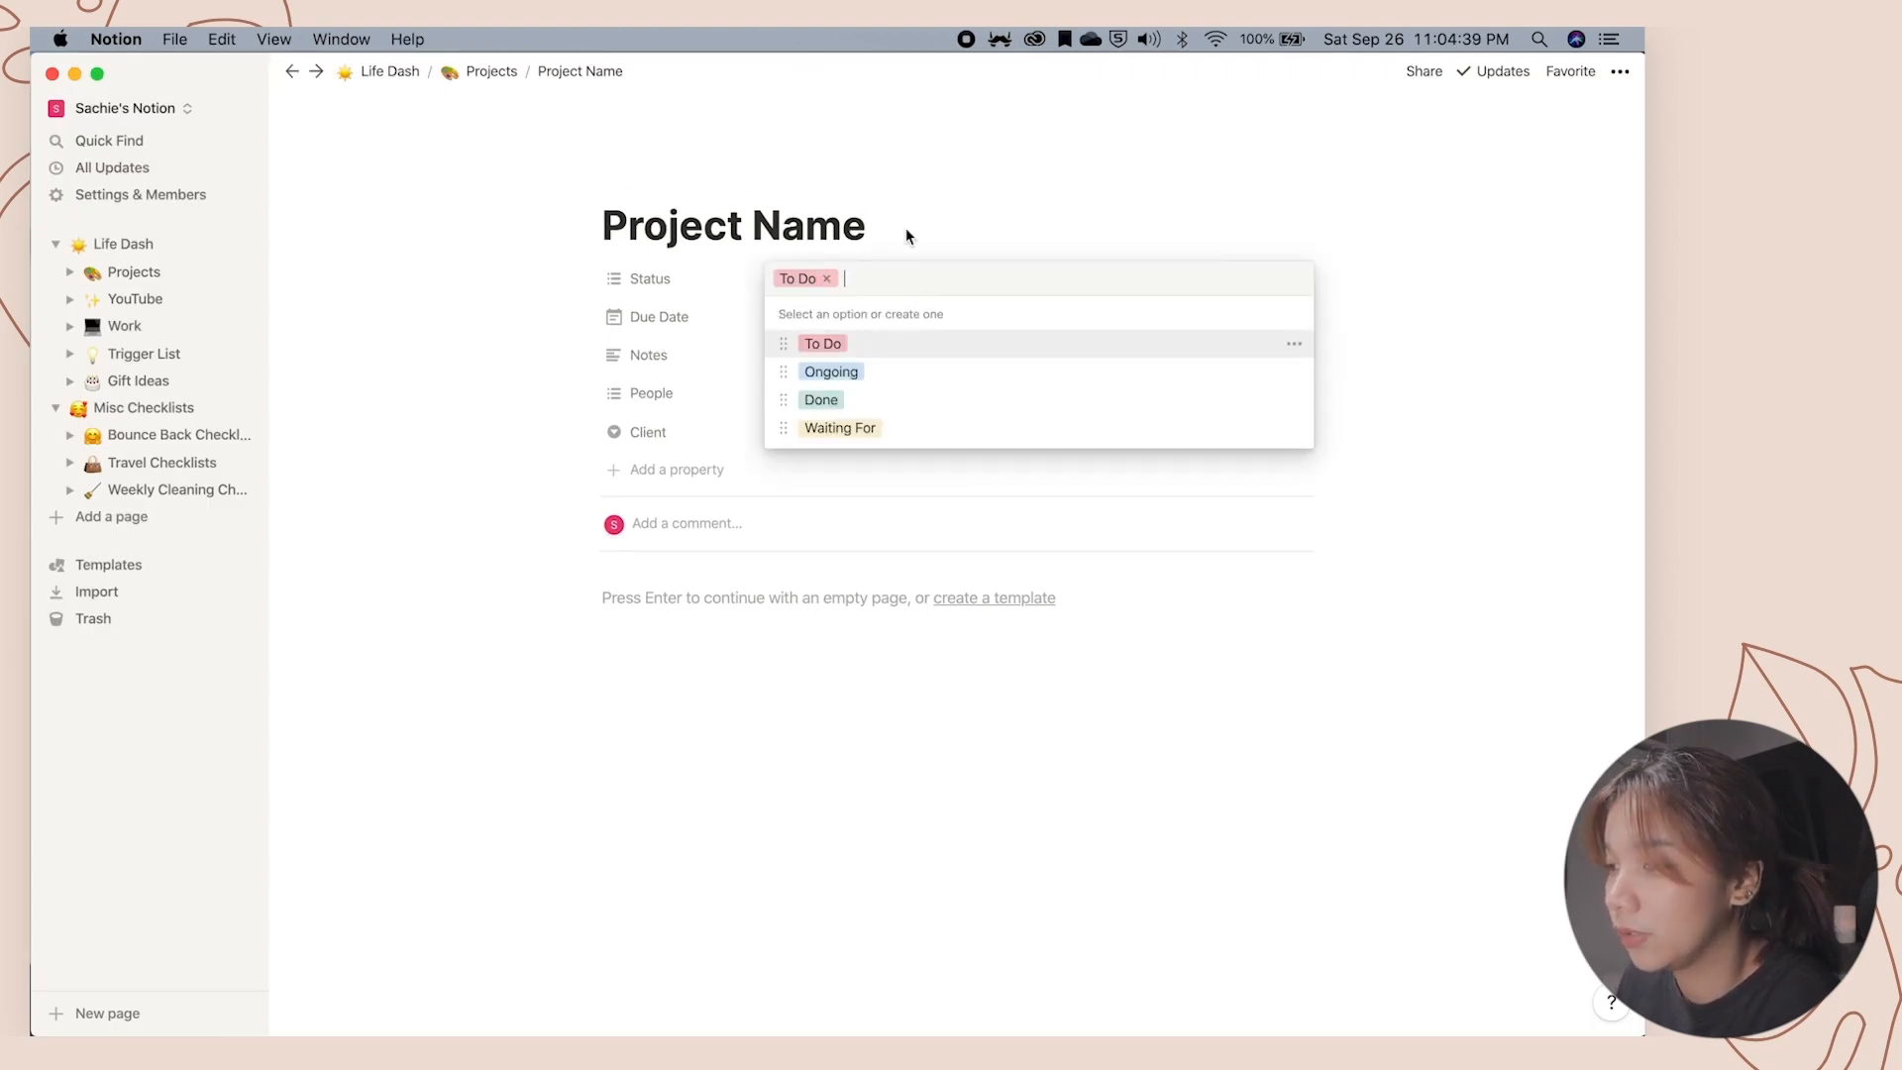
click(471, 355)
click(792, 316)
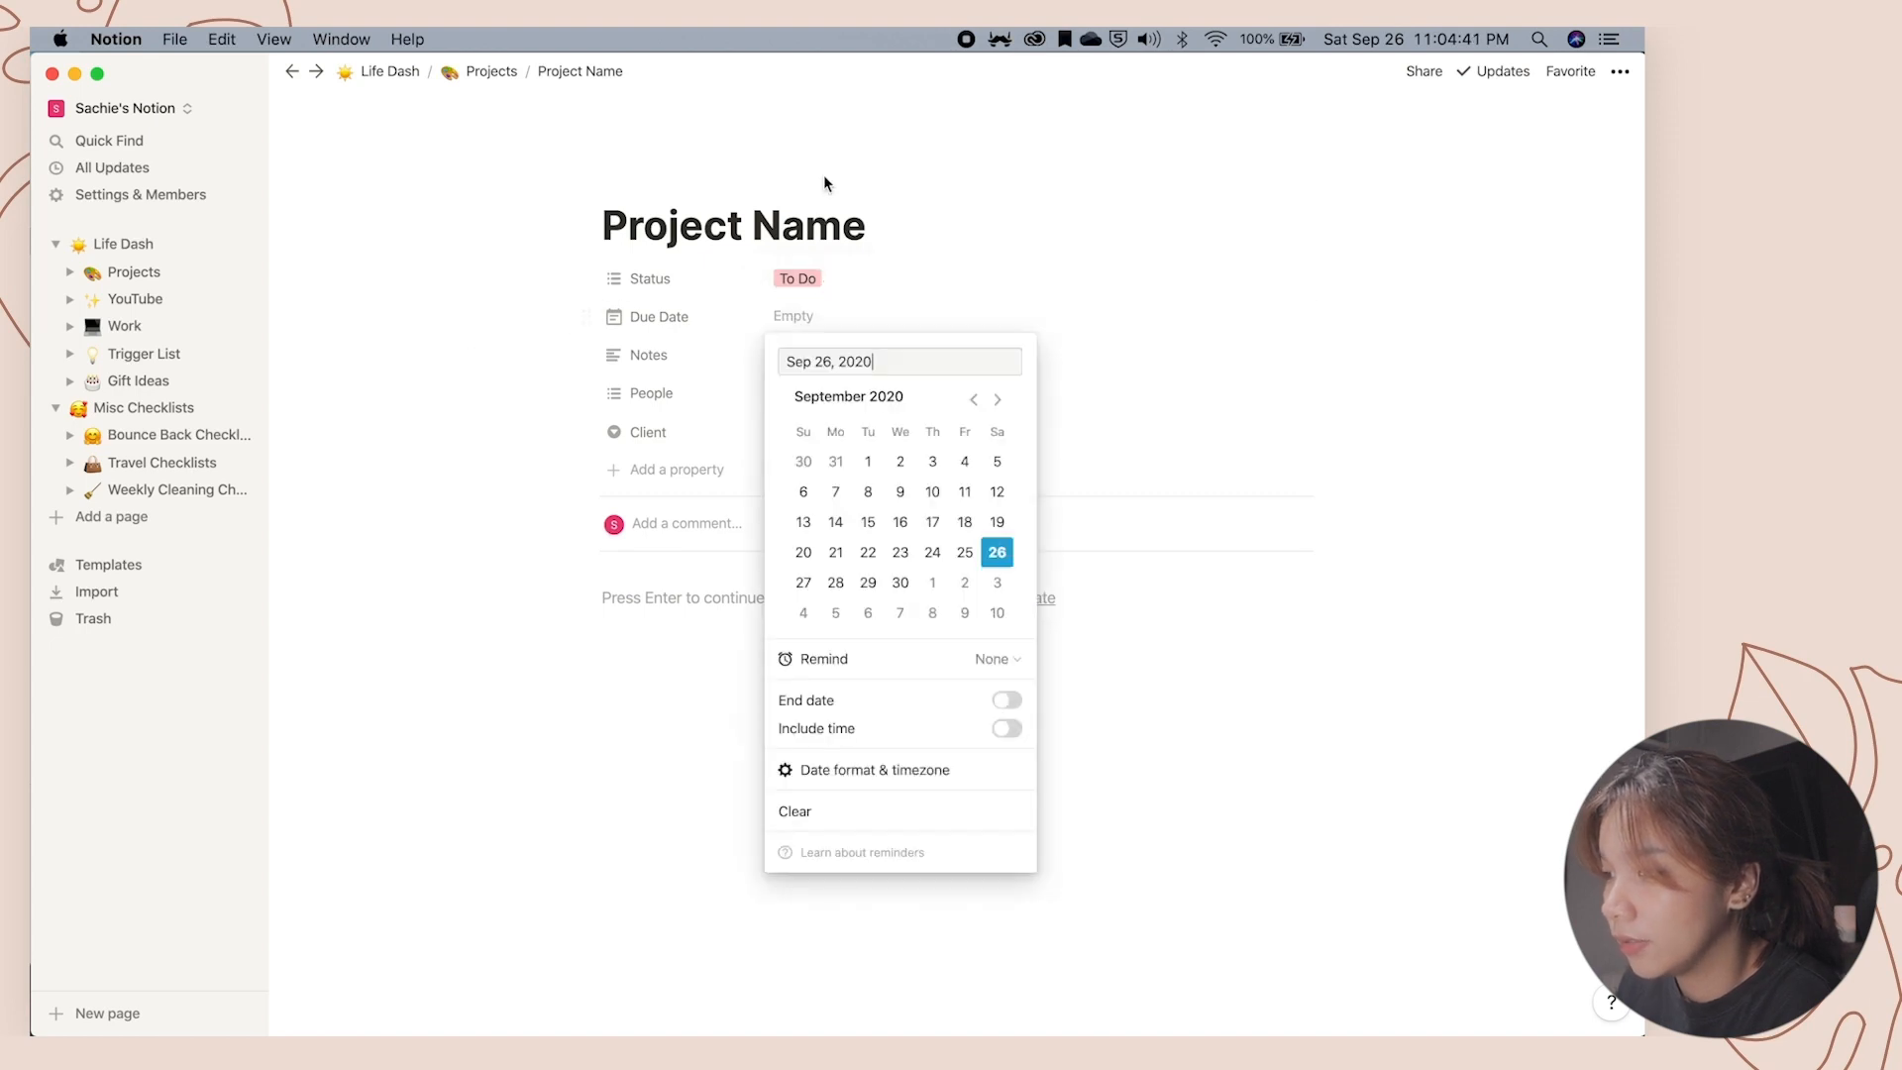
click(866, 585)
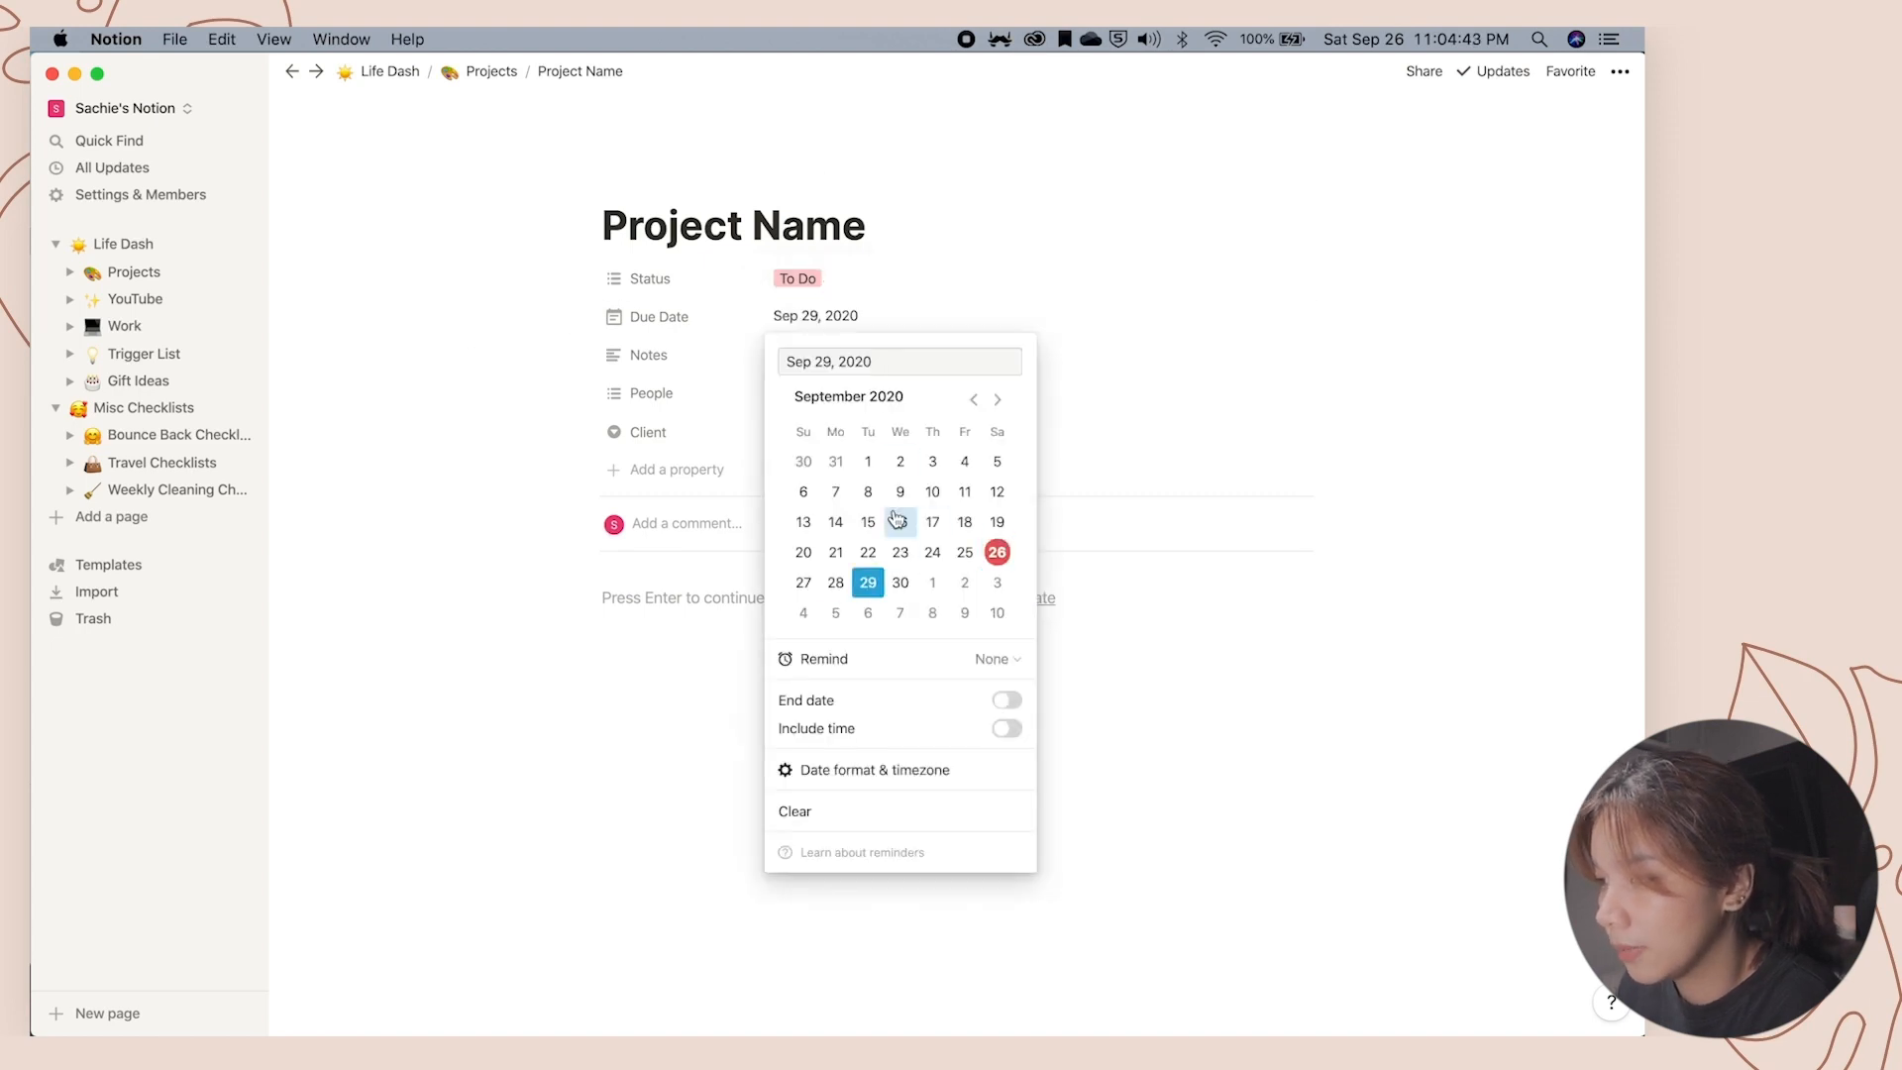
click(1179, 478)
Enter "Write something" in the project's Notes property.
click(880, 365)
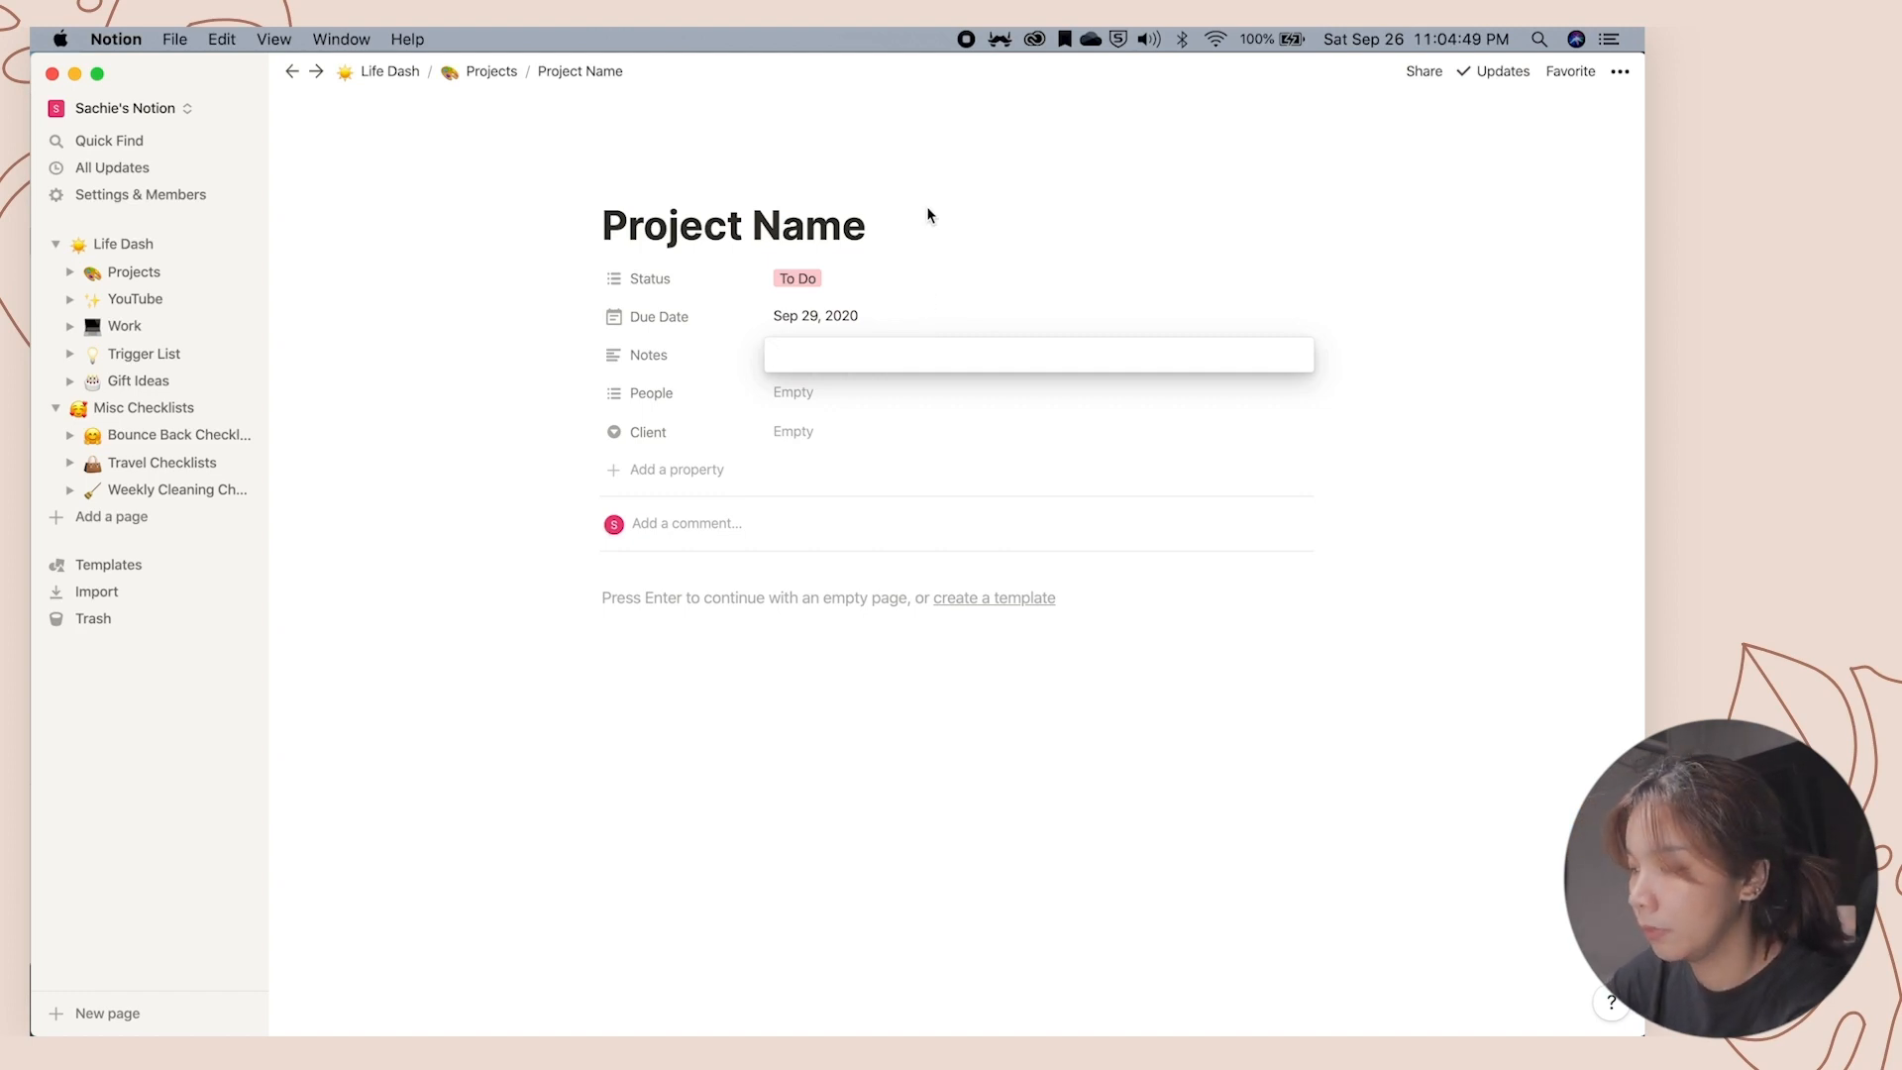
text(Write)
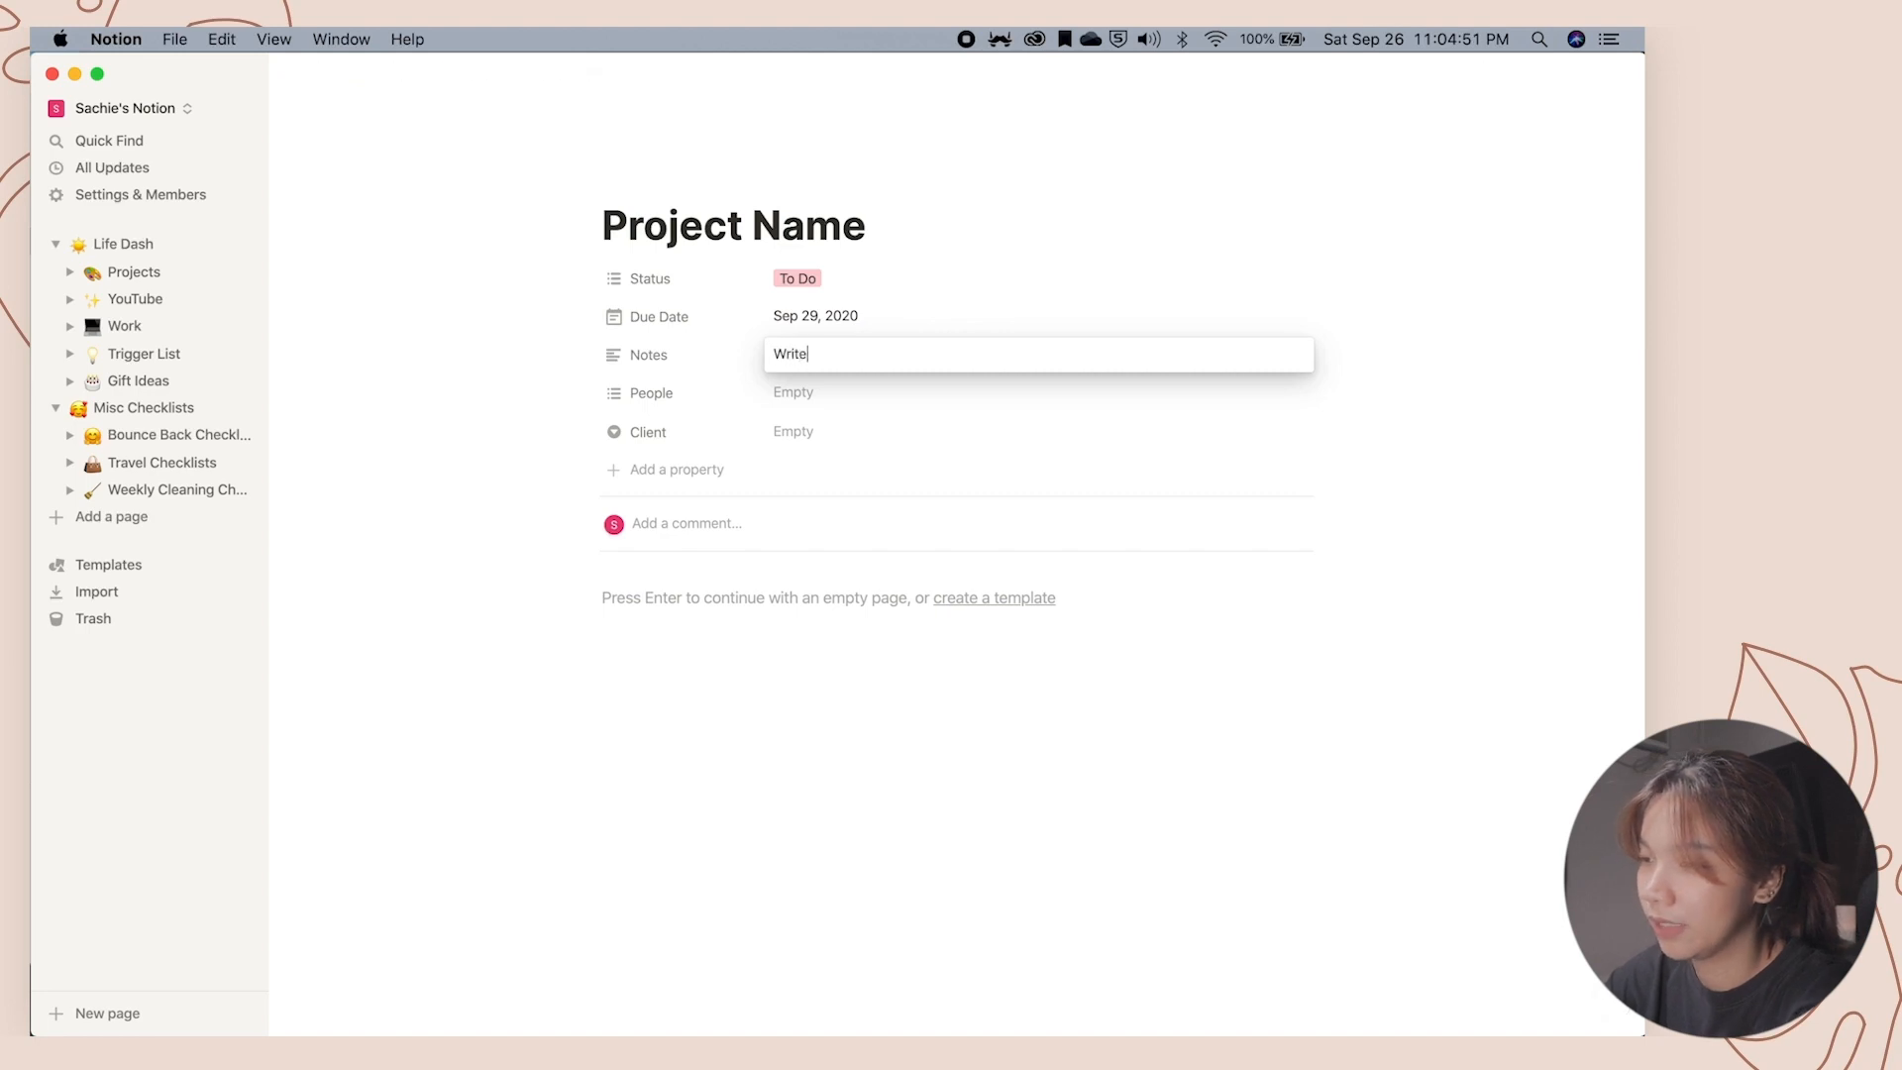
text( somethi)
text(ng)
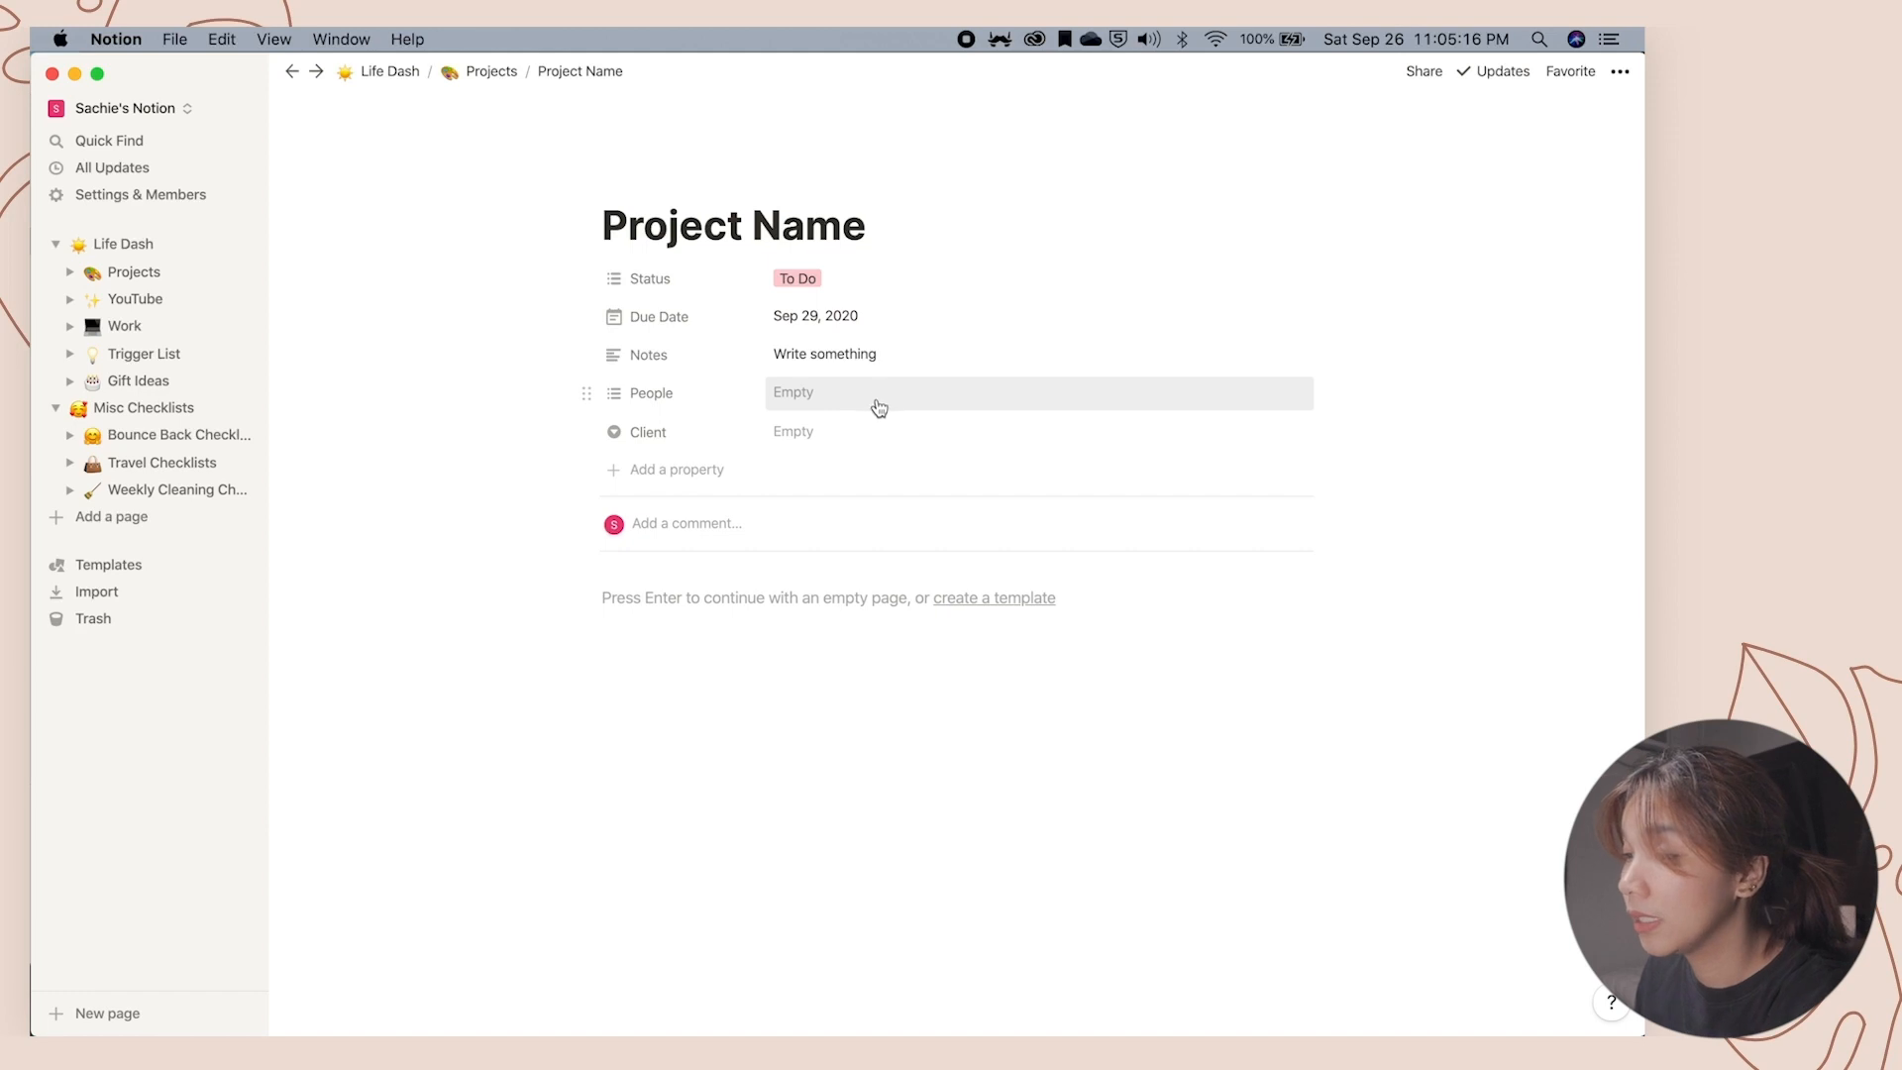
Add the team member's full name as a People tag and set the Client property to a new option, Personal.
click(901, 396)
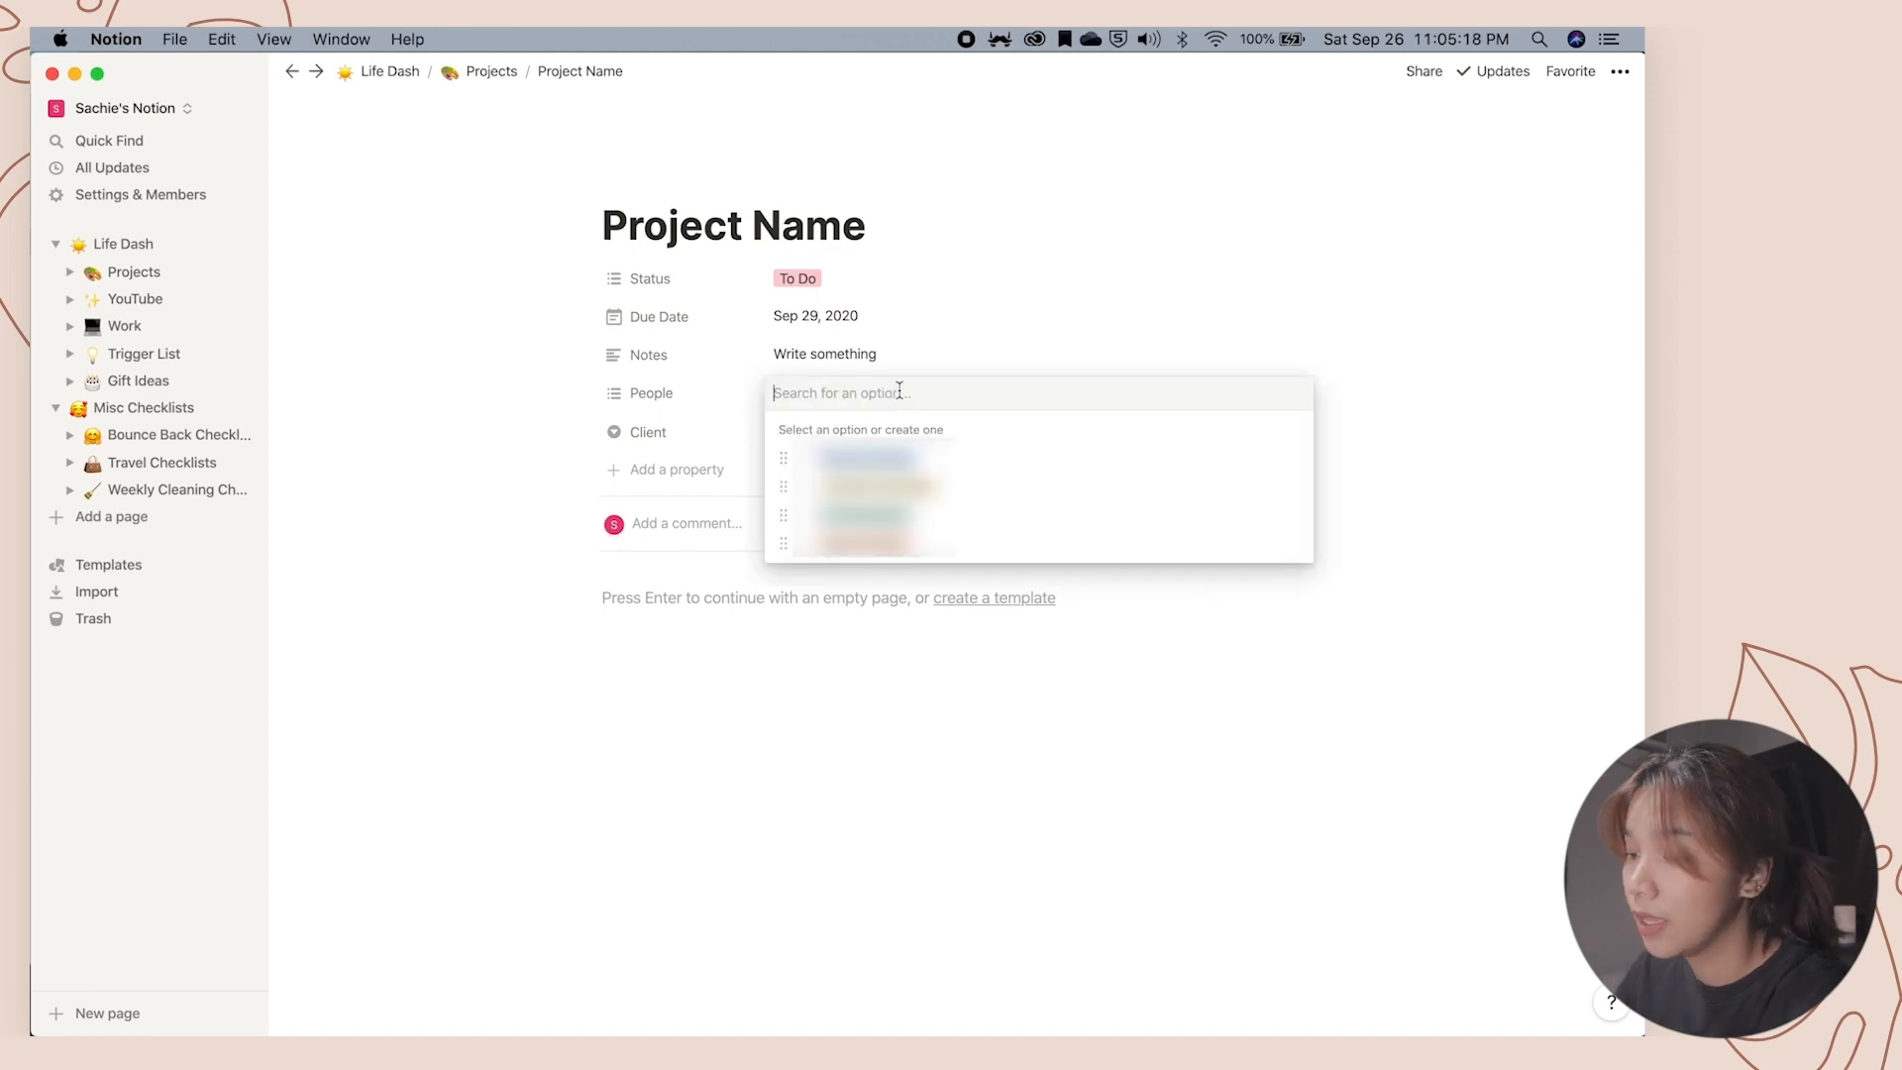
text(Sachie R)
key(Return)
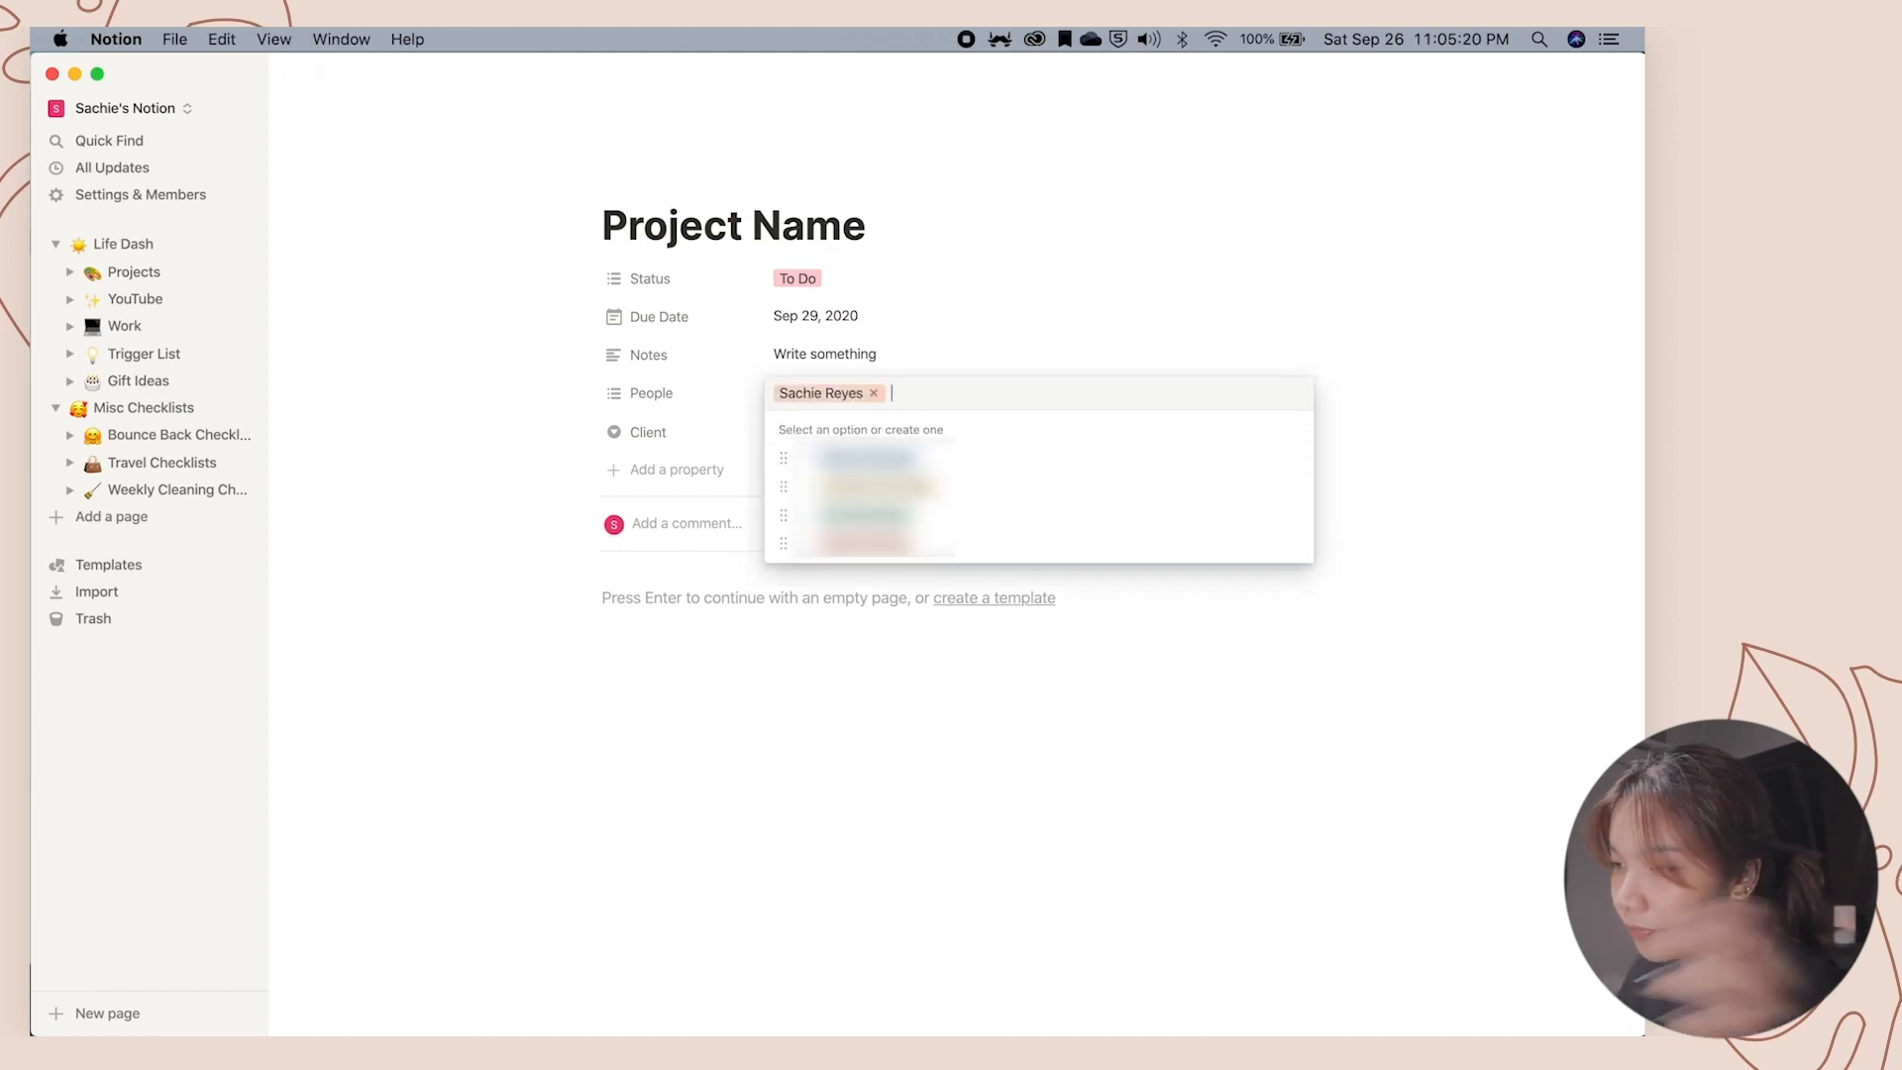
click(1104, 691)
click(886, 426)
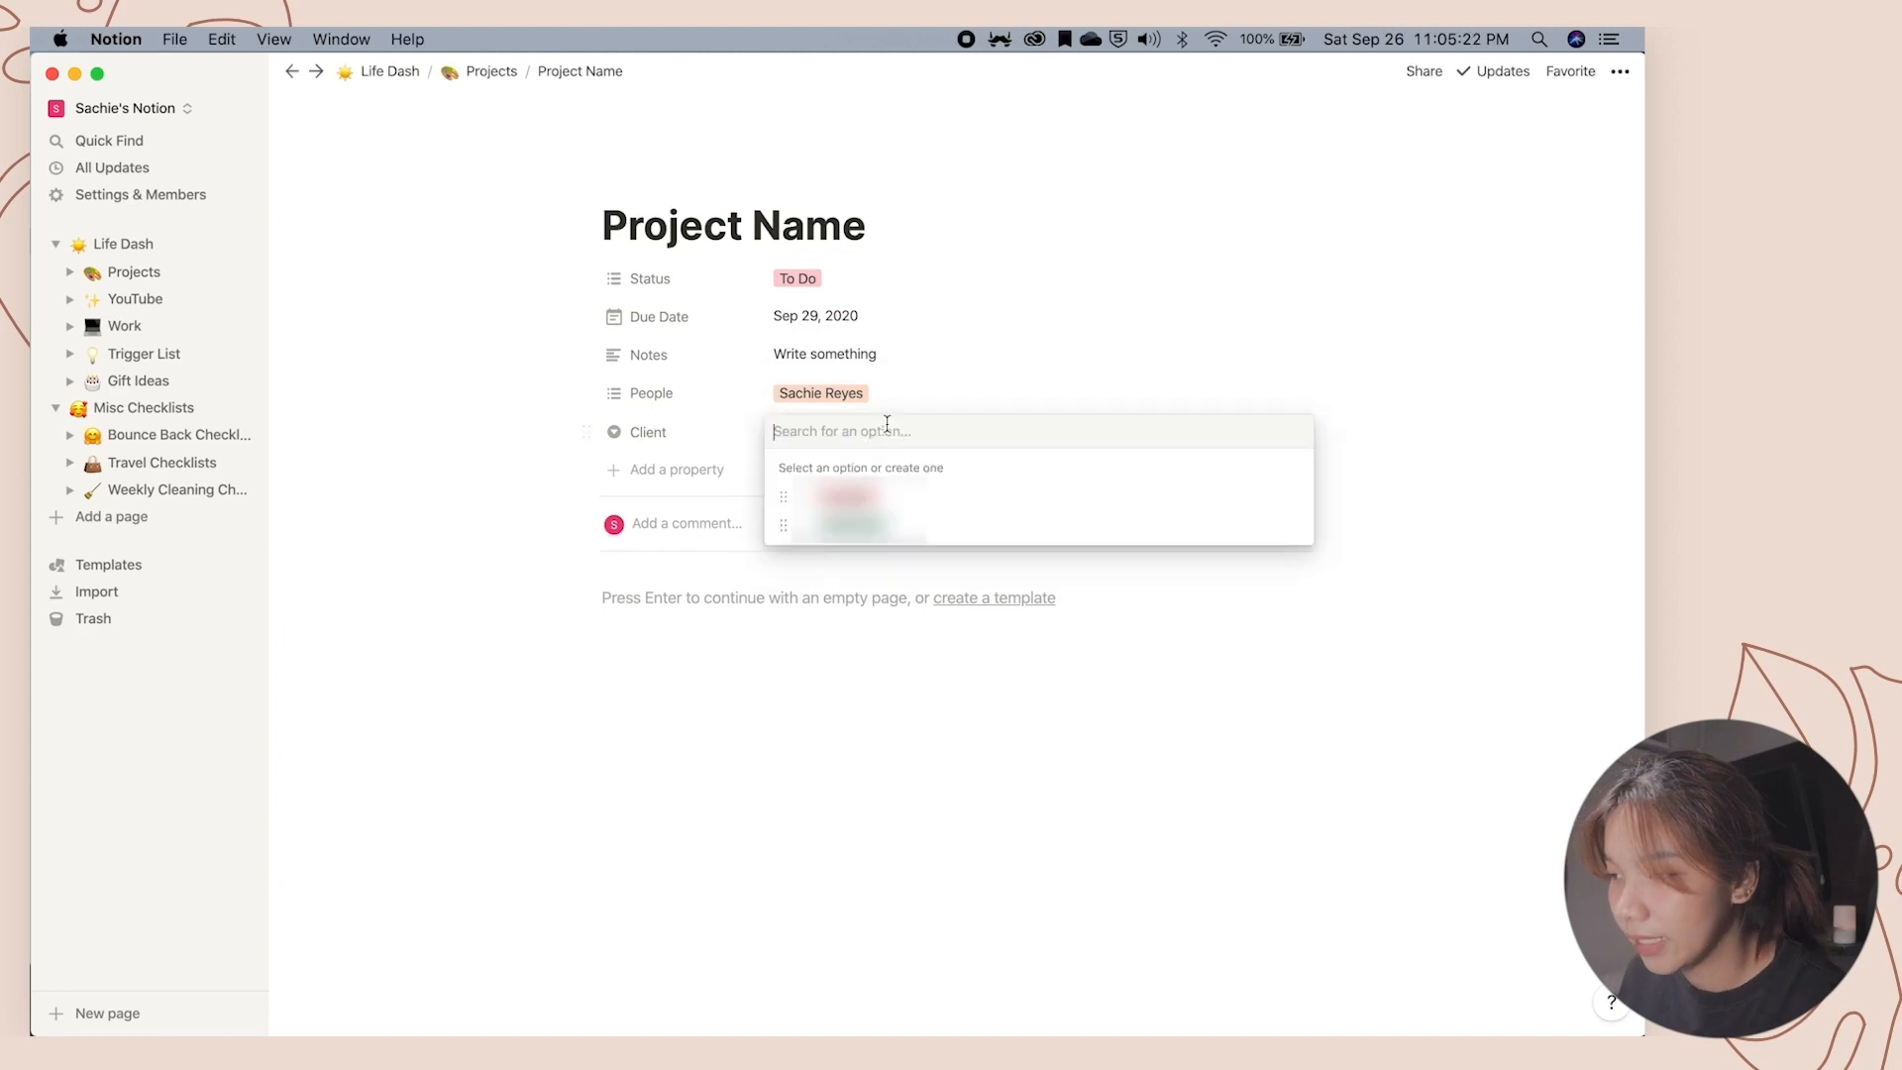
text(Personal)
key(Return)
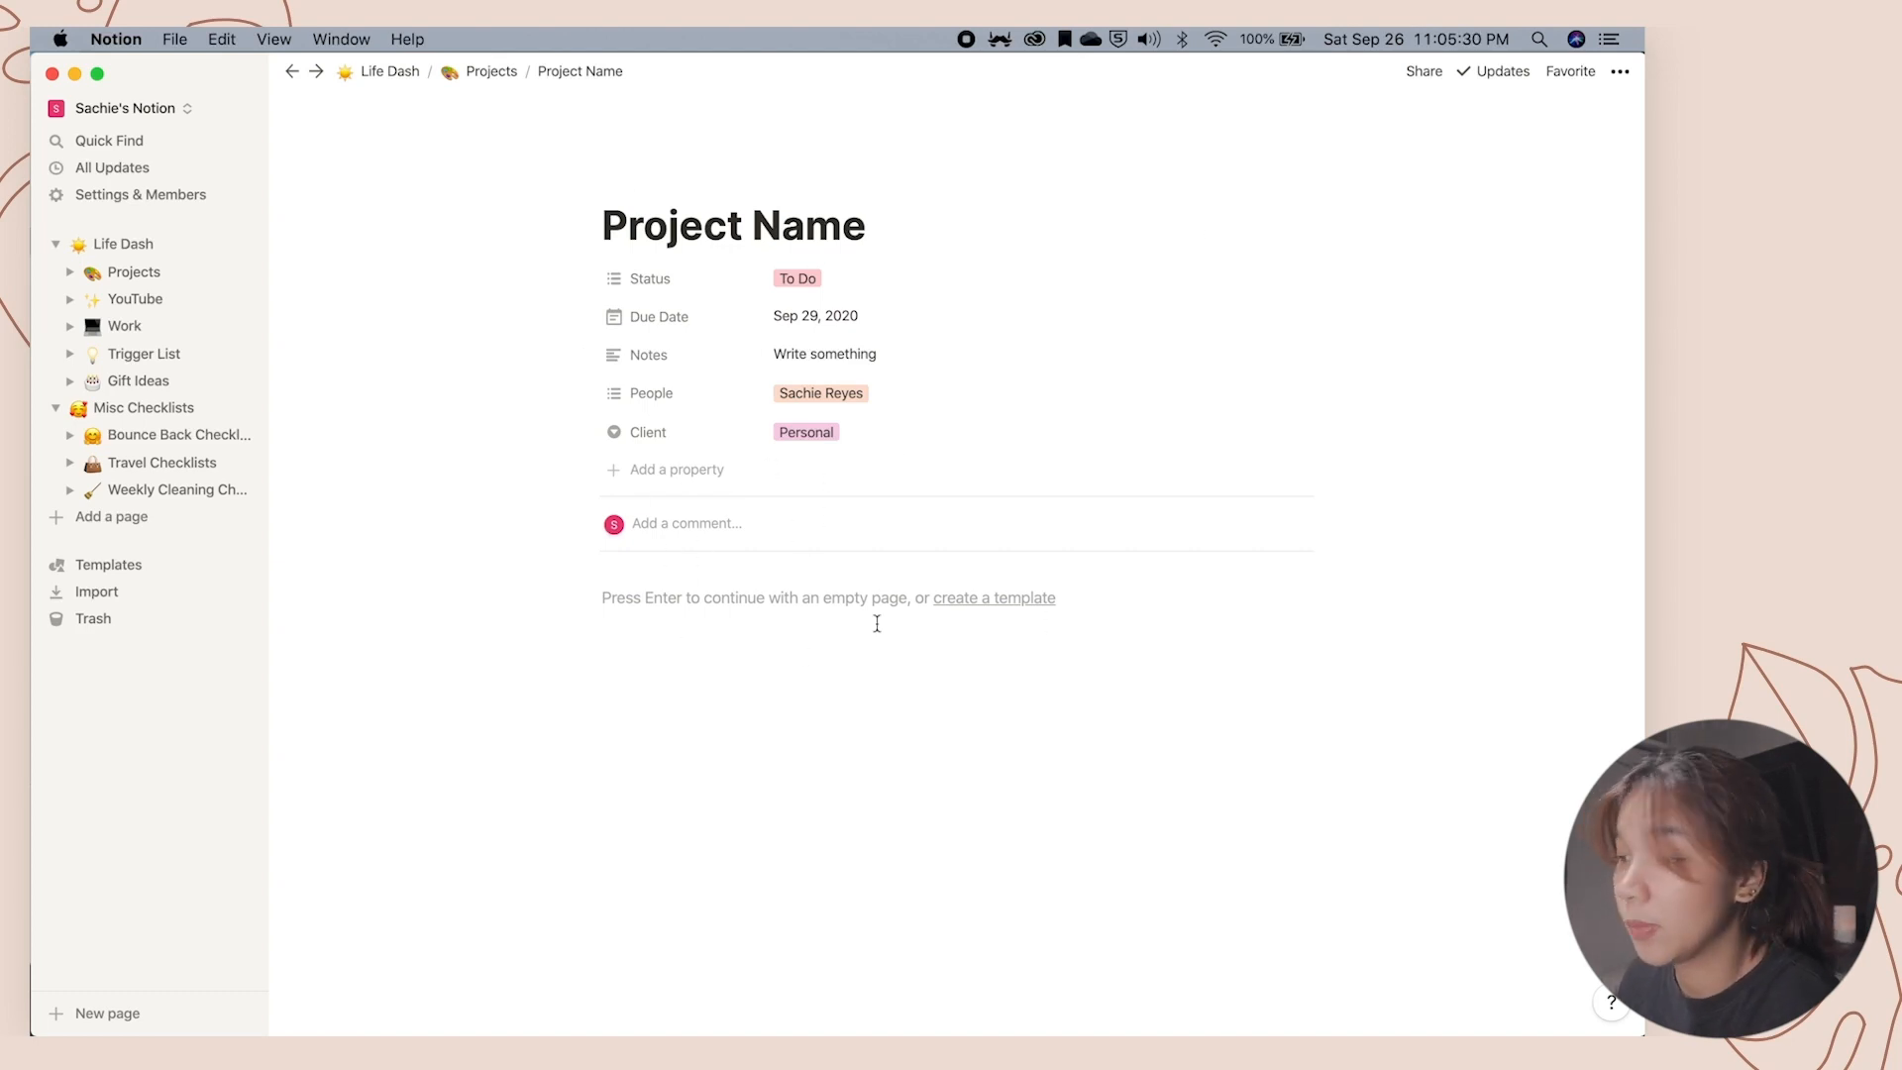
Start a to-do list in the page body with the items "Do this thing" and "Do this other thing".
click(694, 610)
text(/todo)
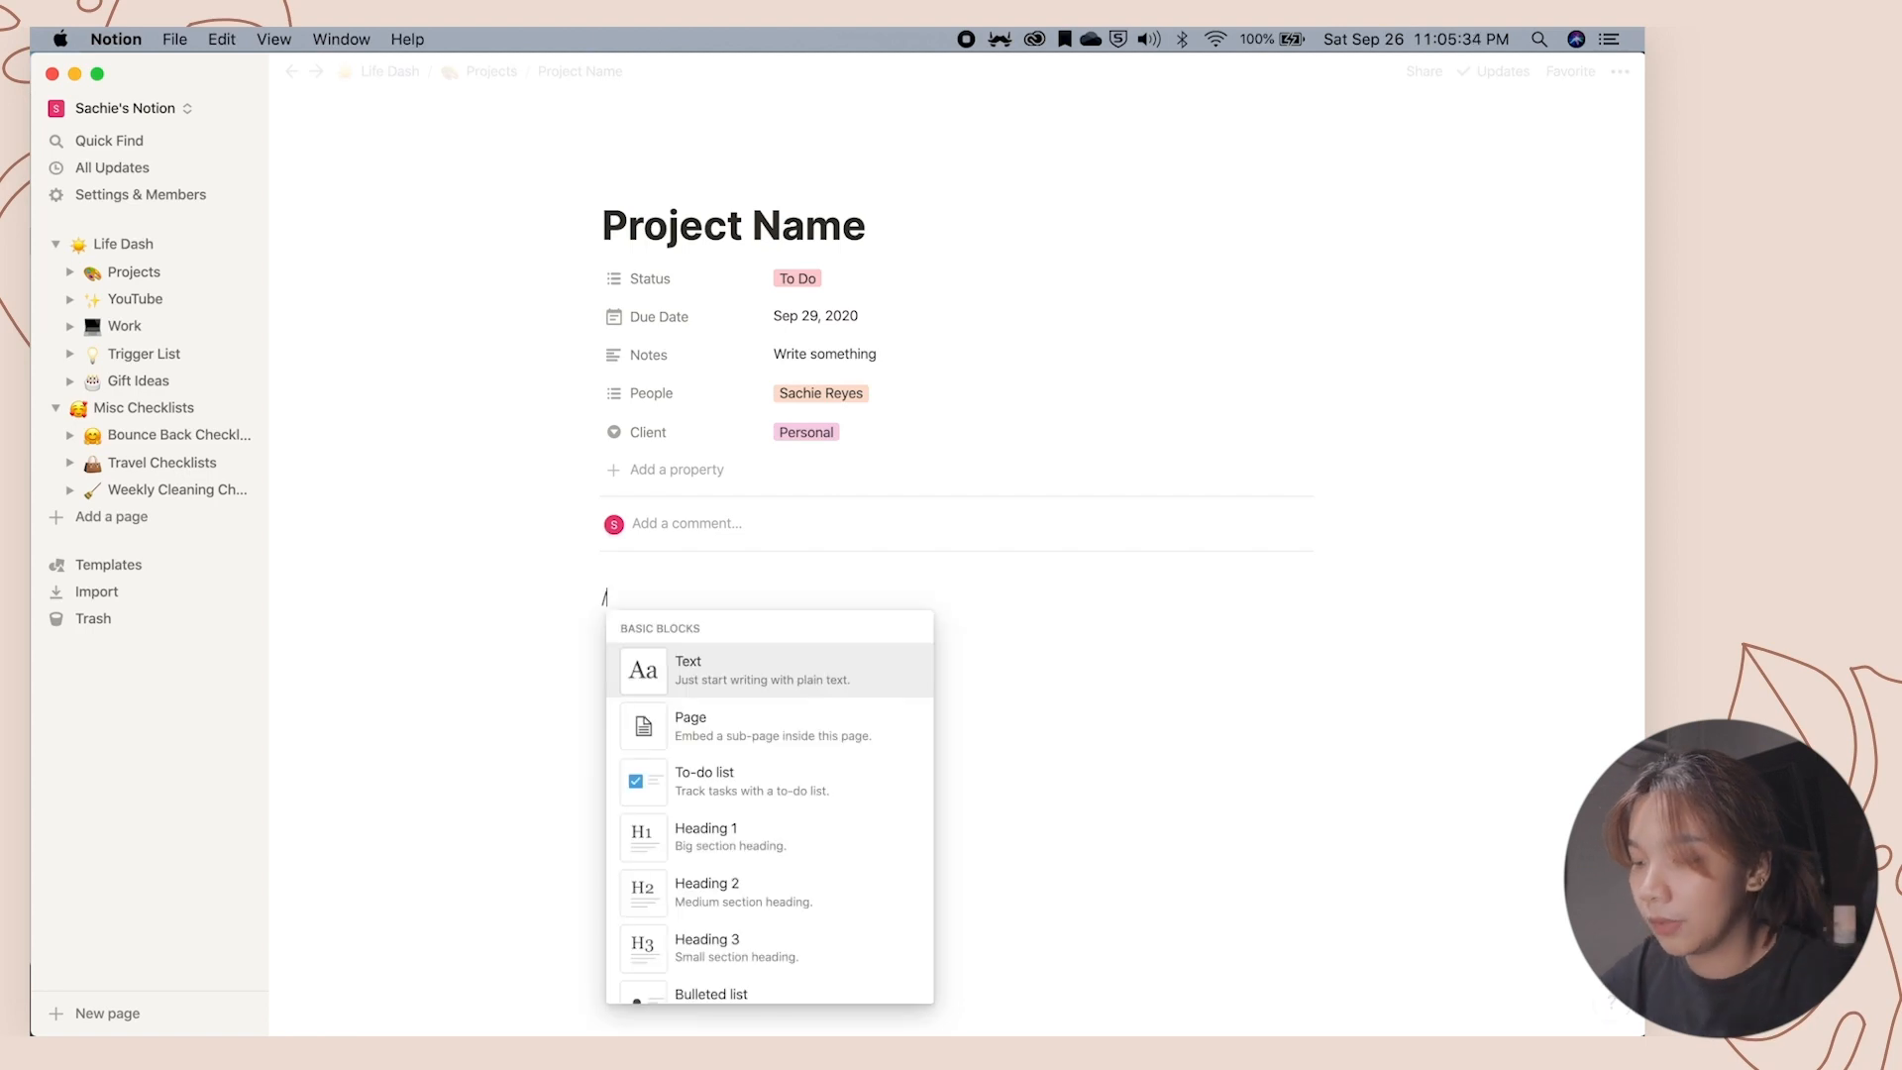
key(Return)
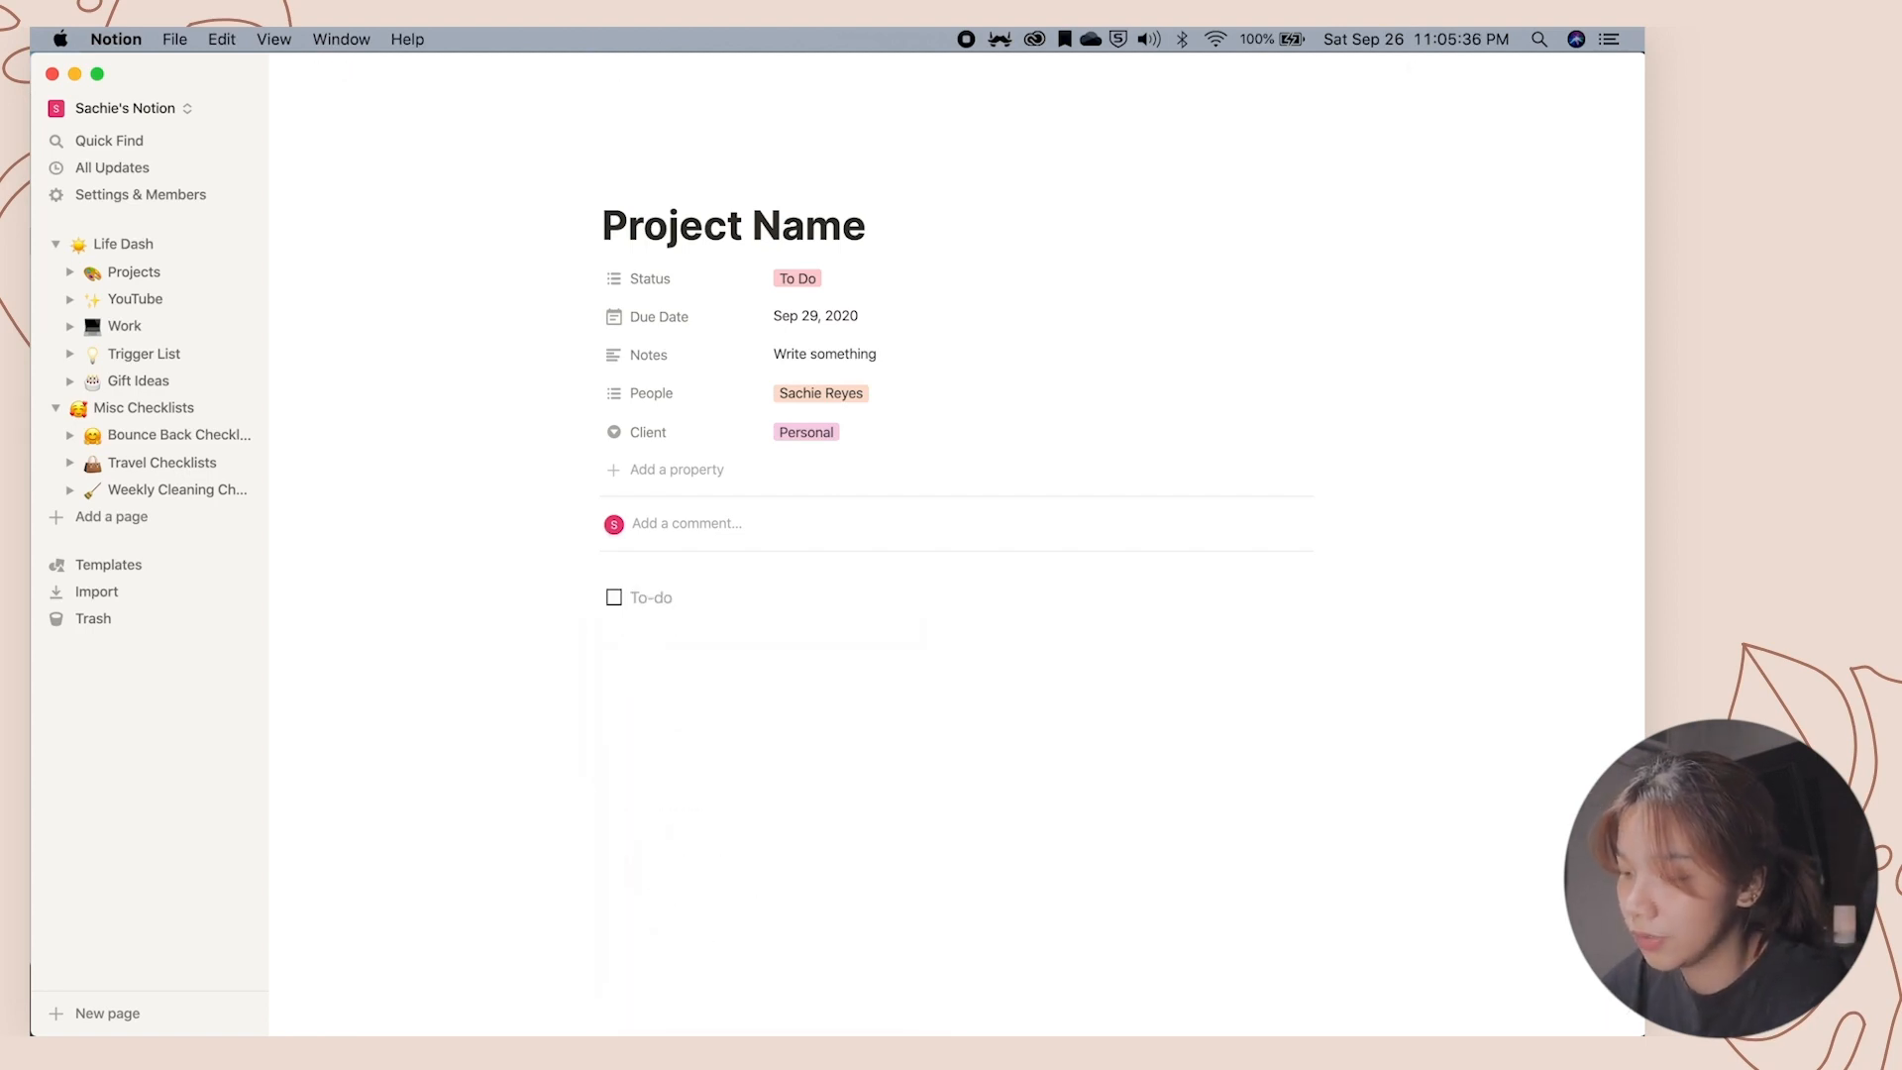
text(Do t)
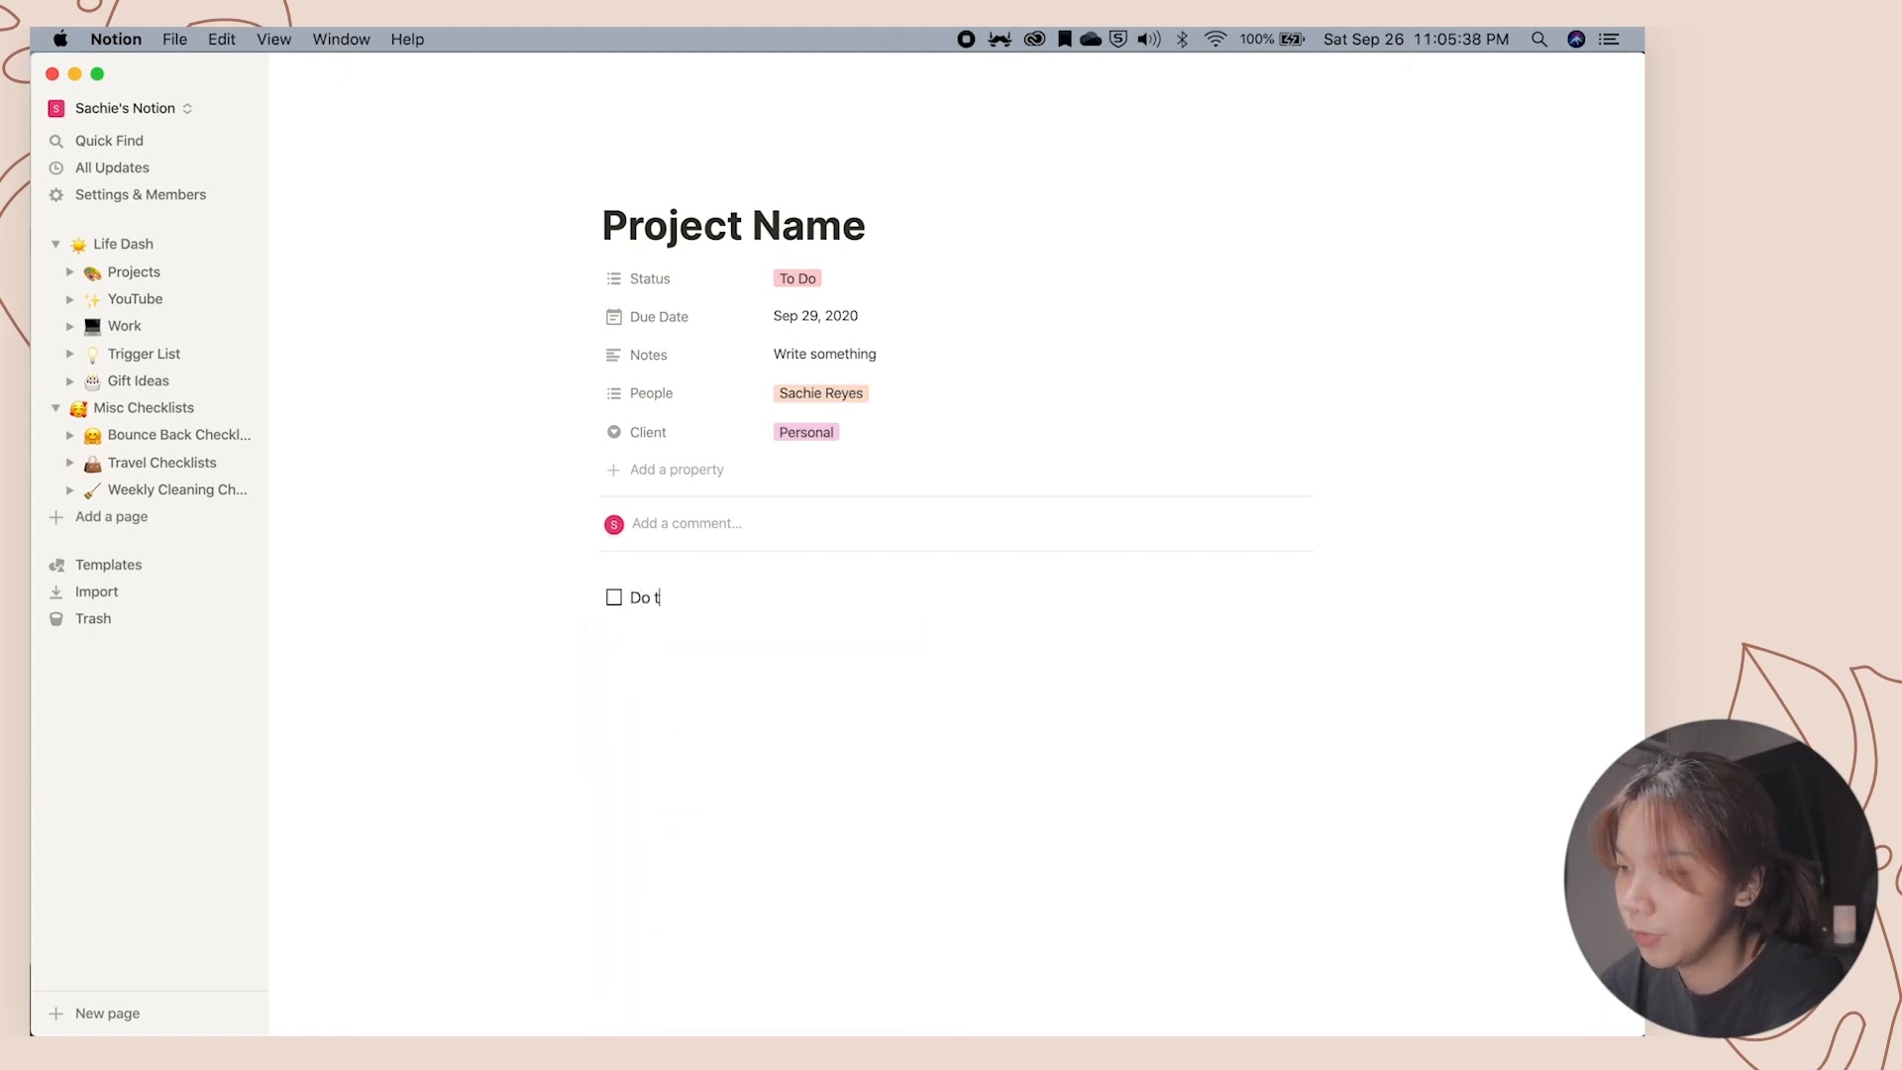
text(his thing)
key(Return)
text(Do th)
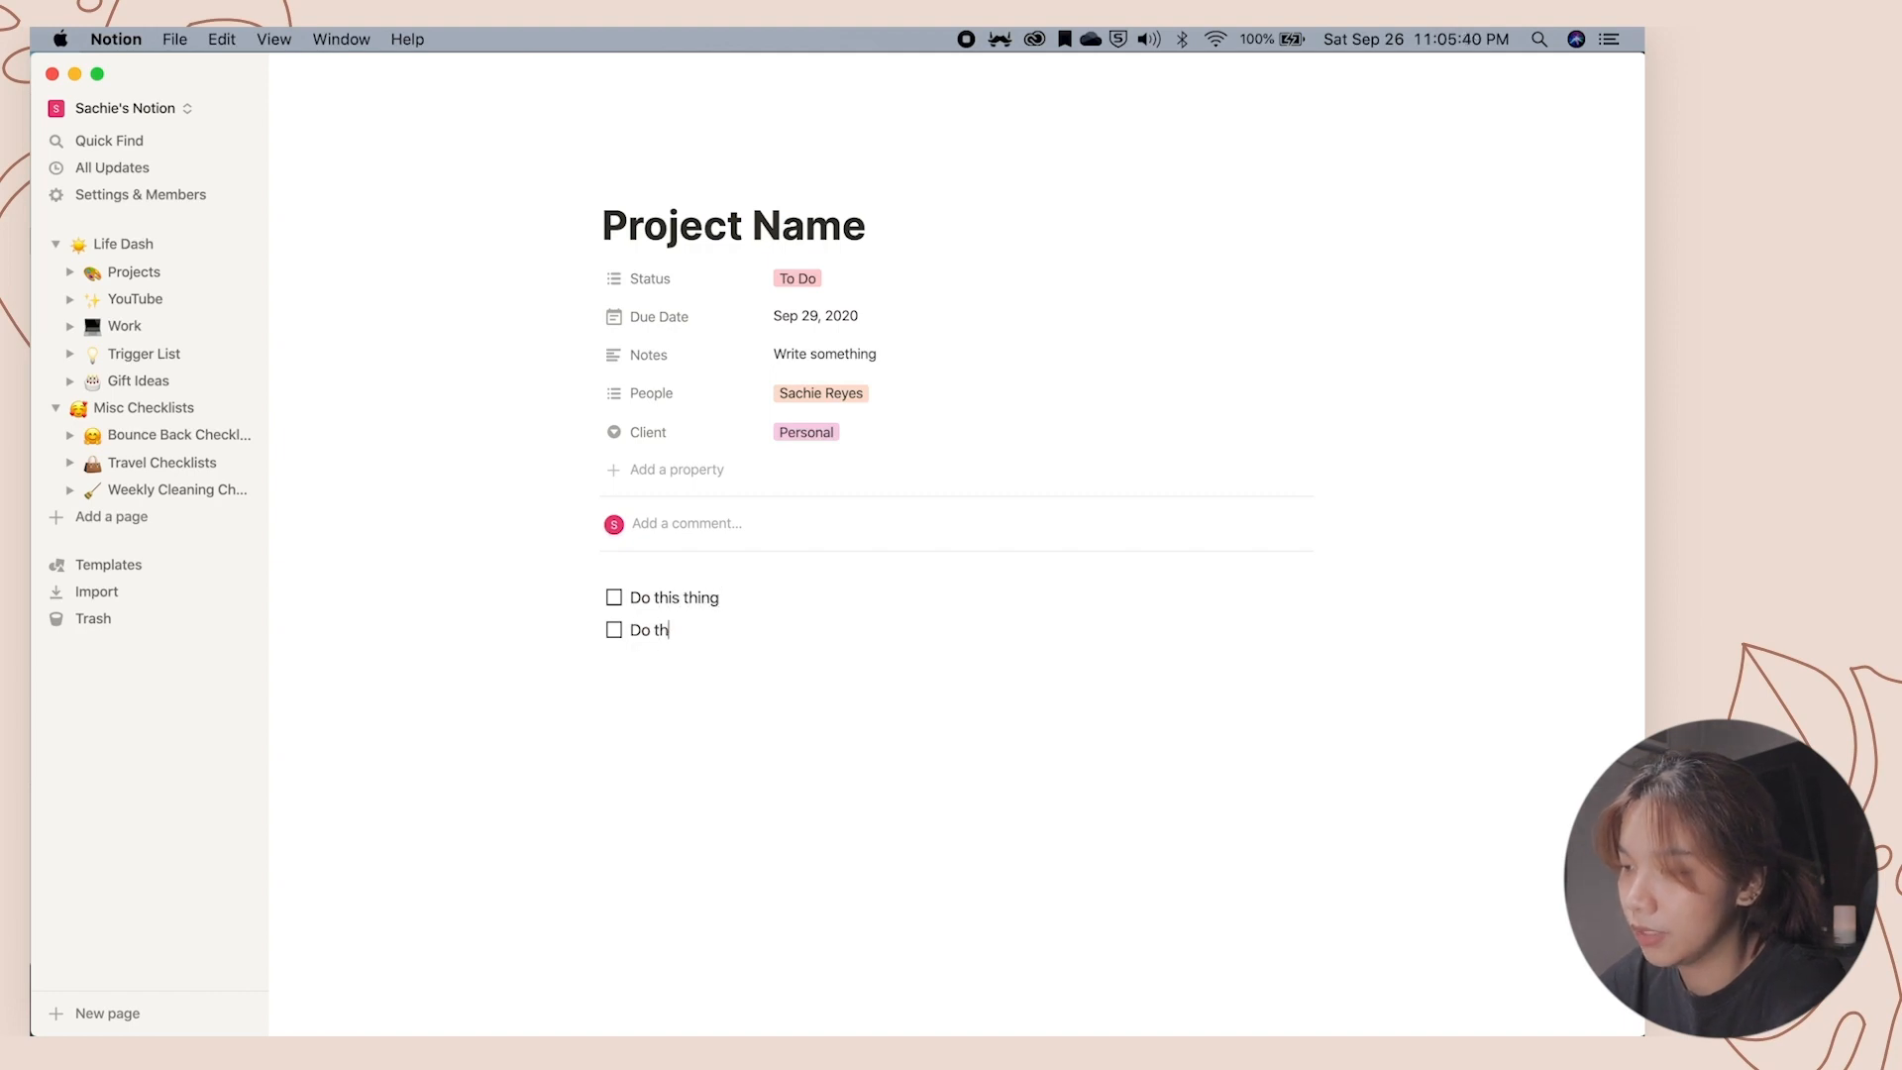
text(is other thing)
key(Return)
Add the to-dos "Create a thing", "Do a thing" and "Say something to someone", then end the list.
text(Create a thing)
key(Return)
text(Do a thing)
key(Return)
text(S)
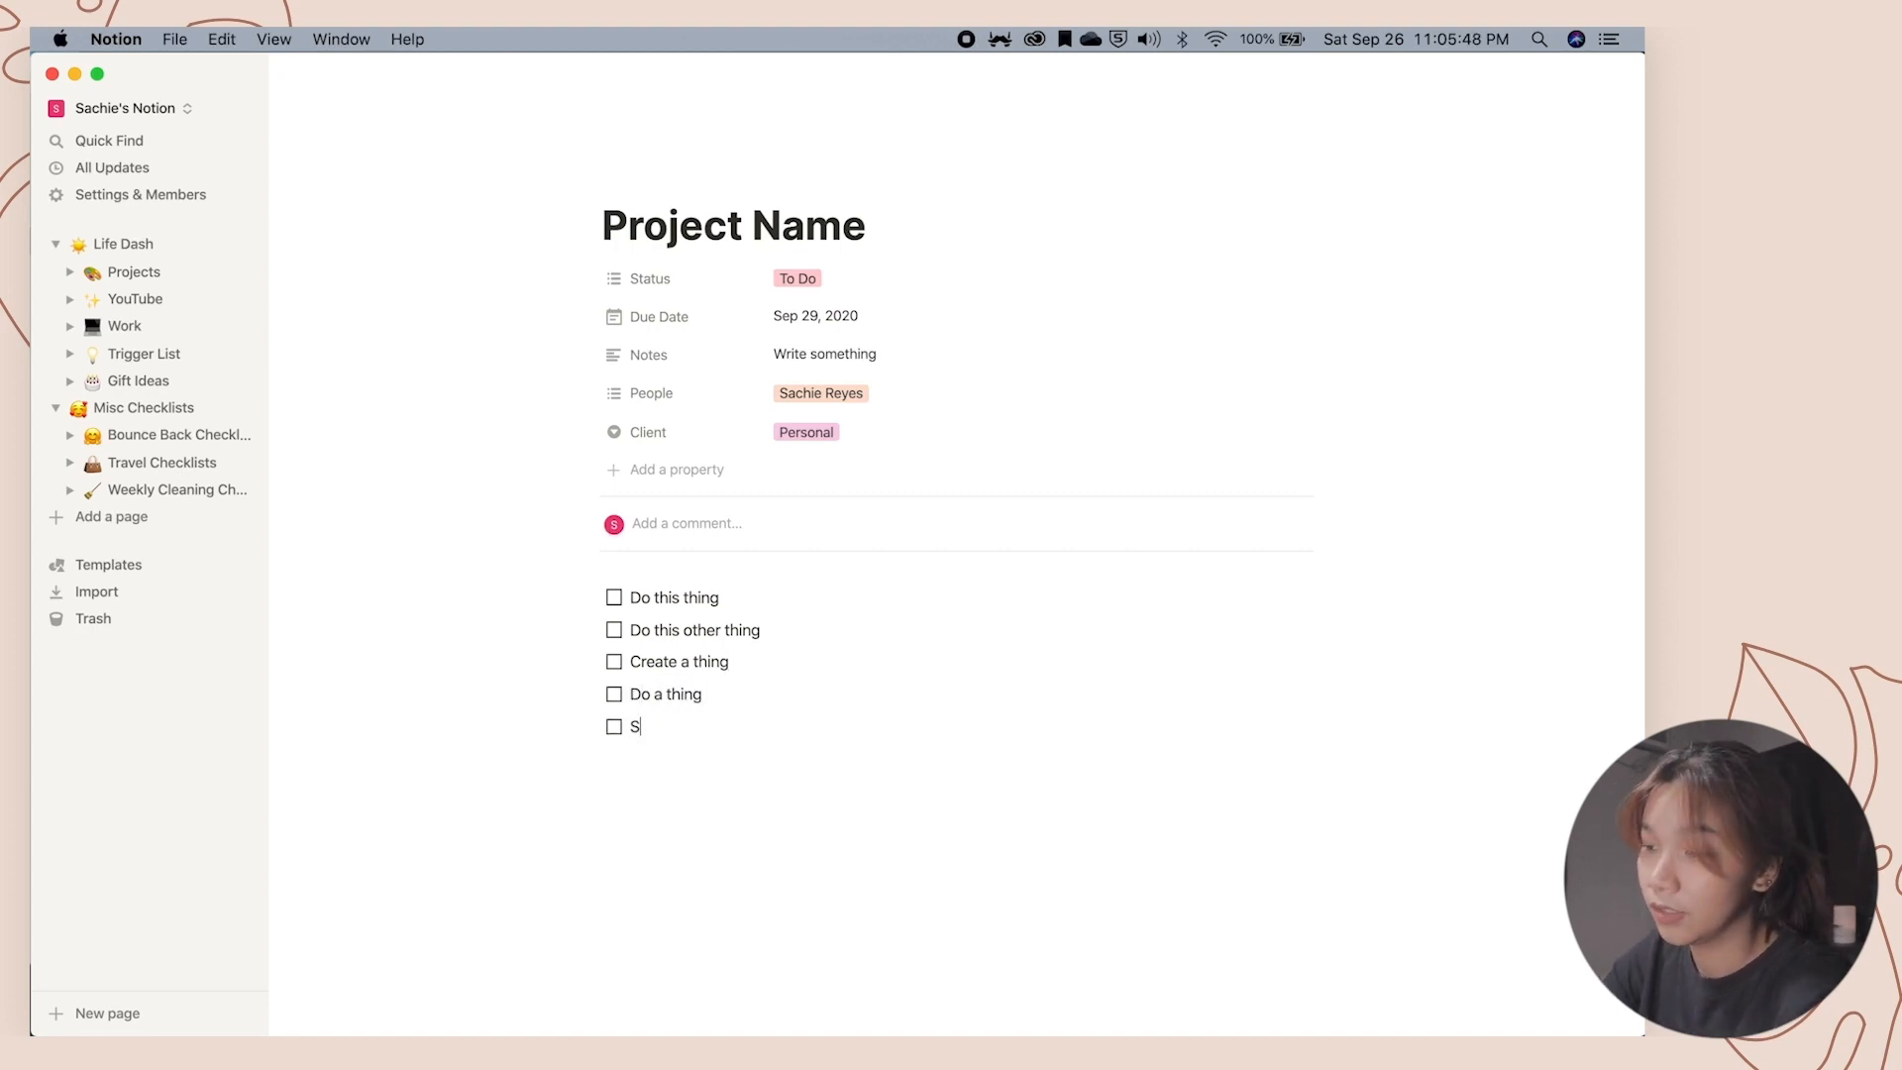
text(ay some)
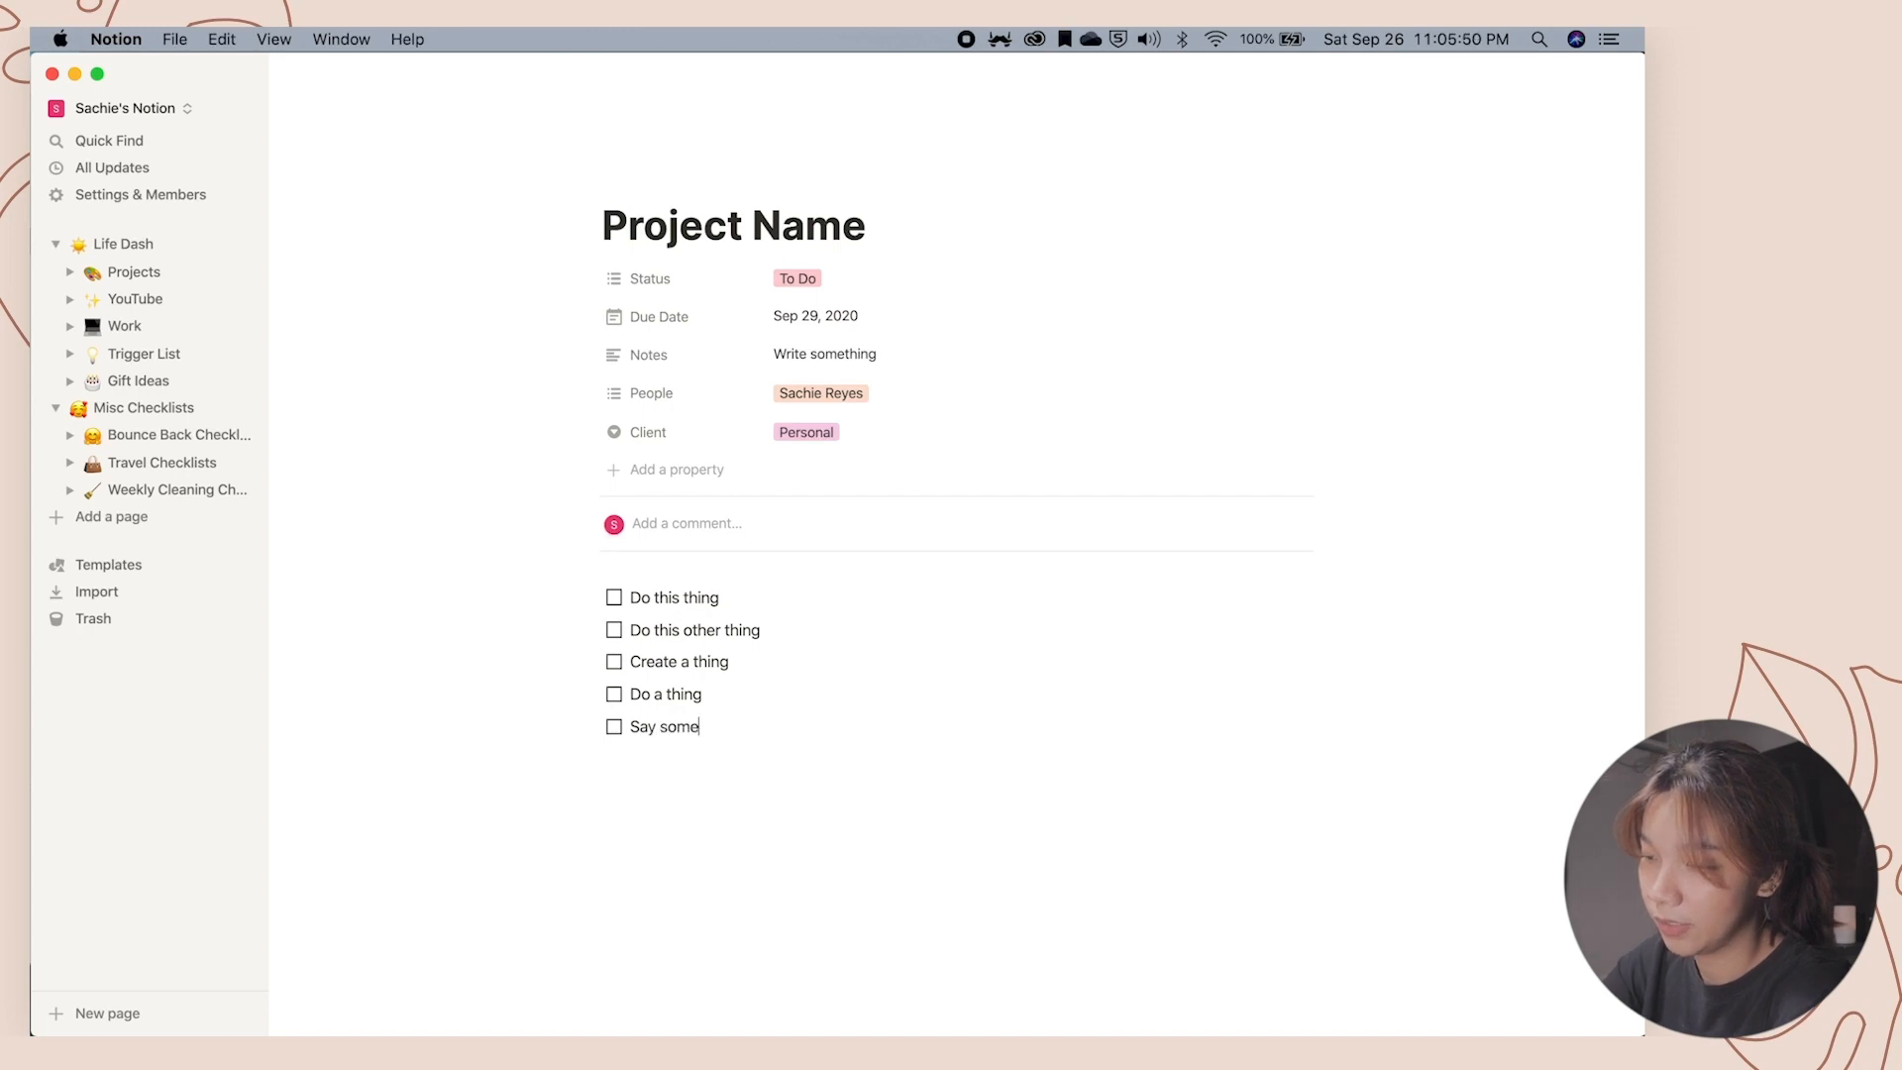
text(thing to someone)
key(Return)
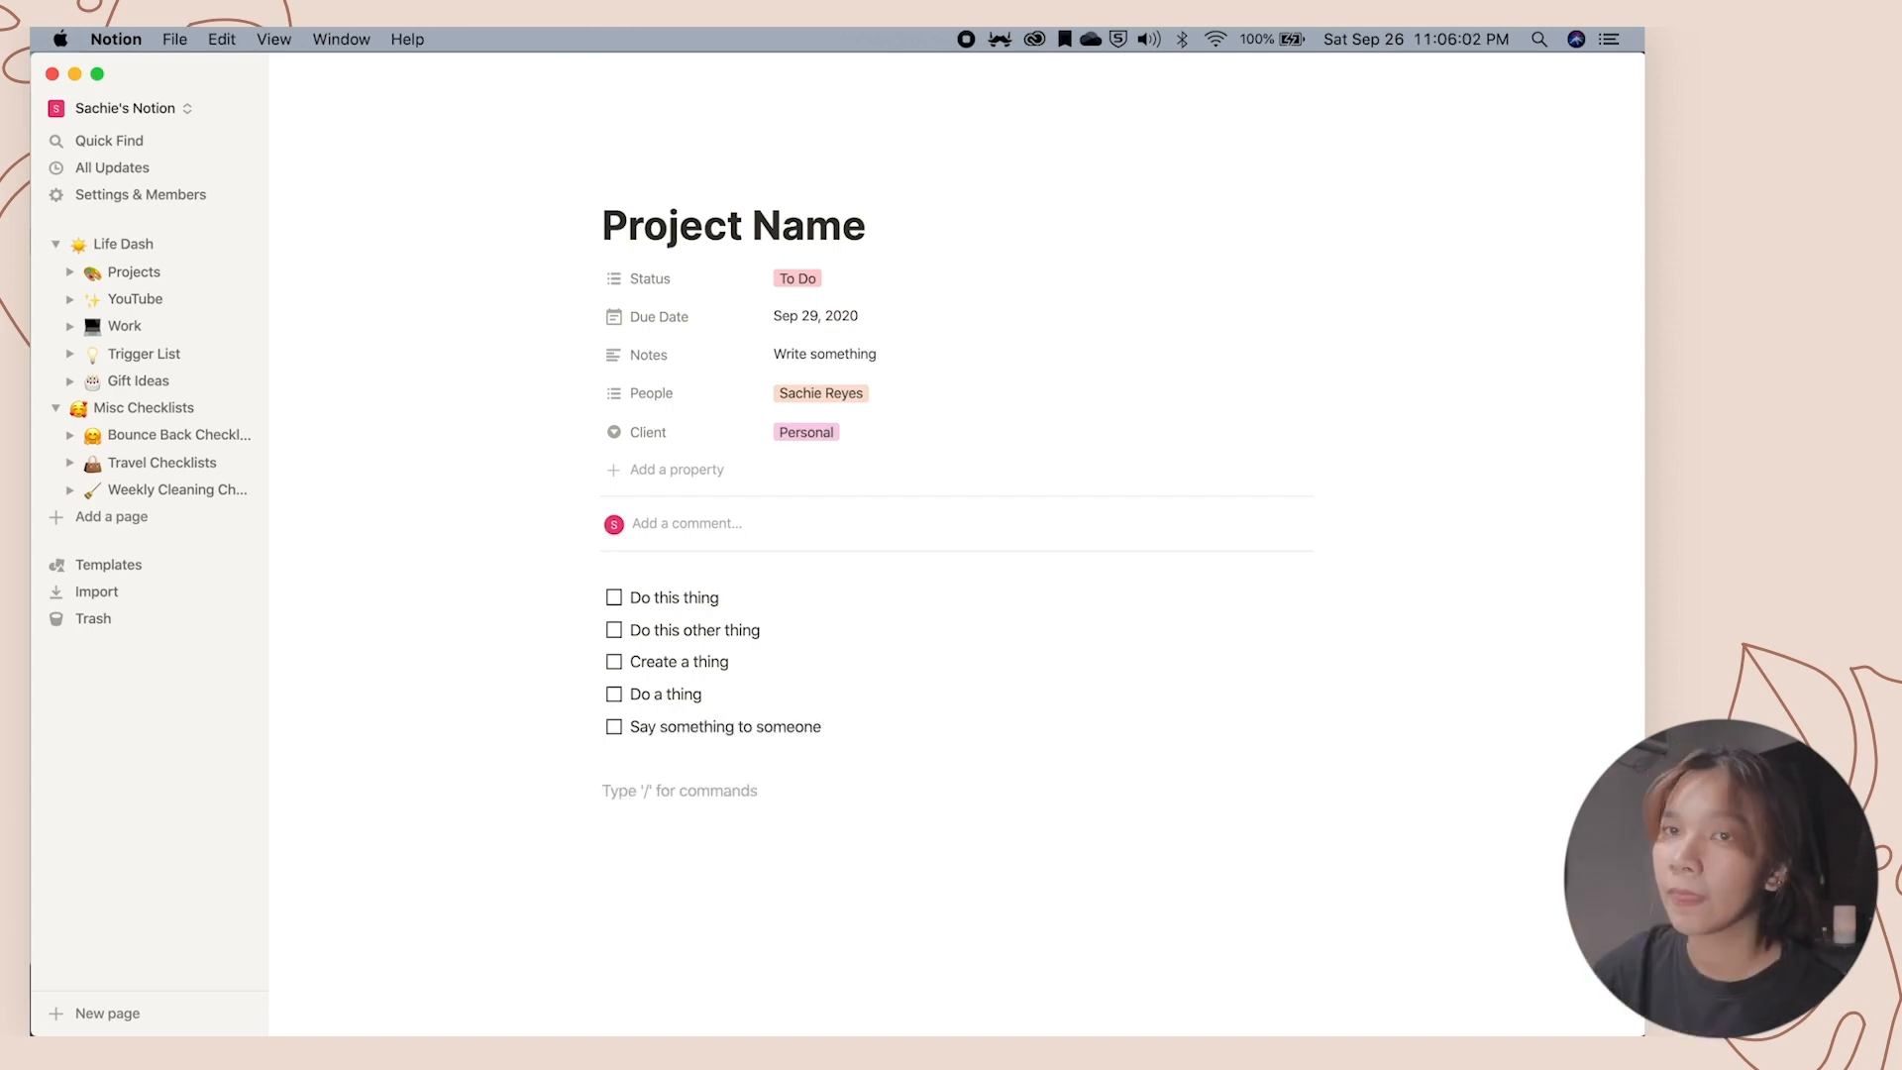
Browse the available block types and insert an empty quote block below the to-do list.
text(/)
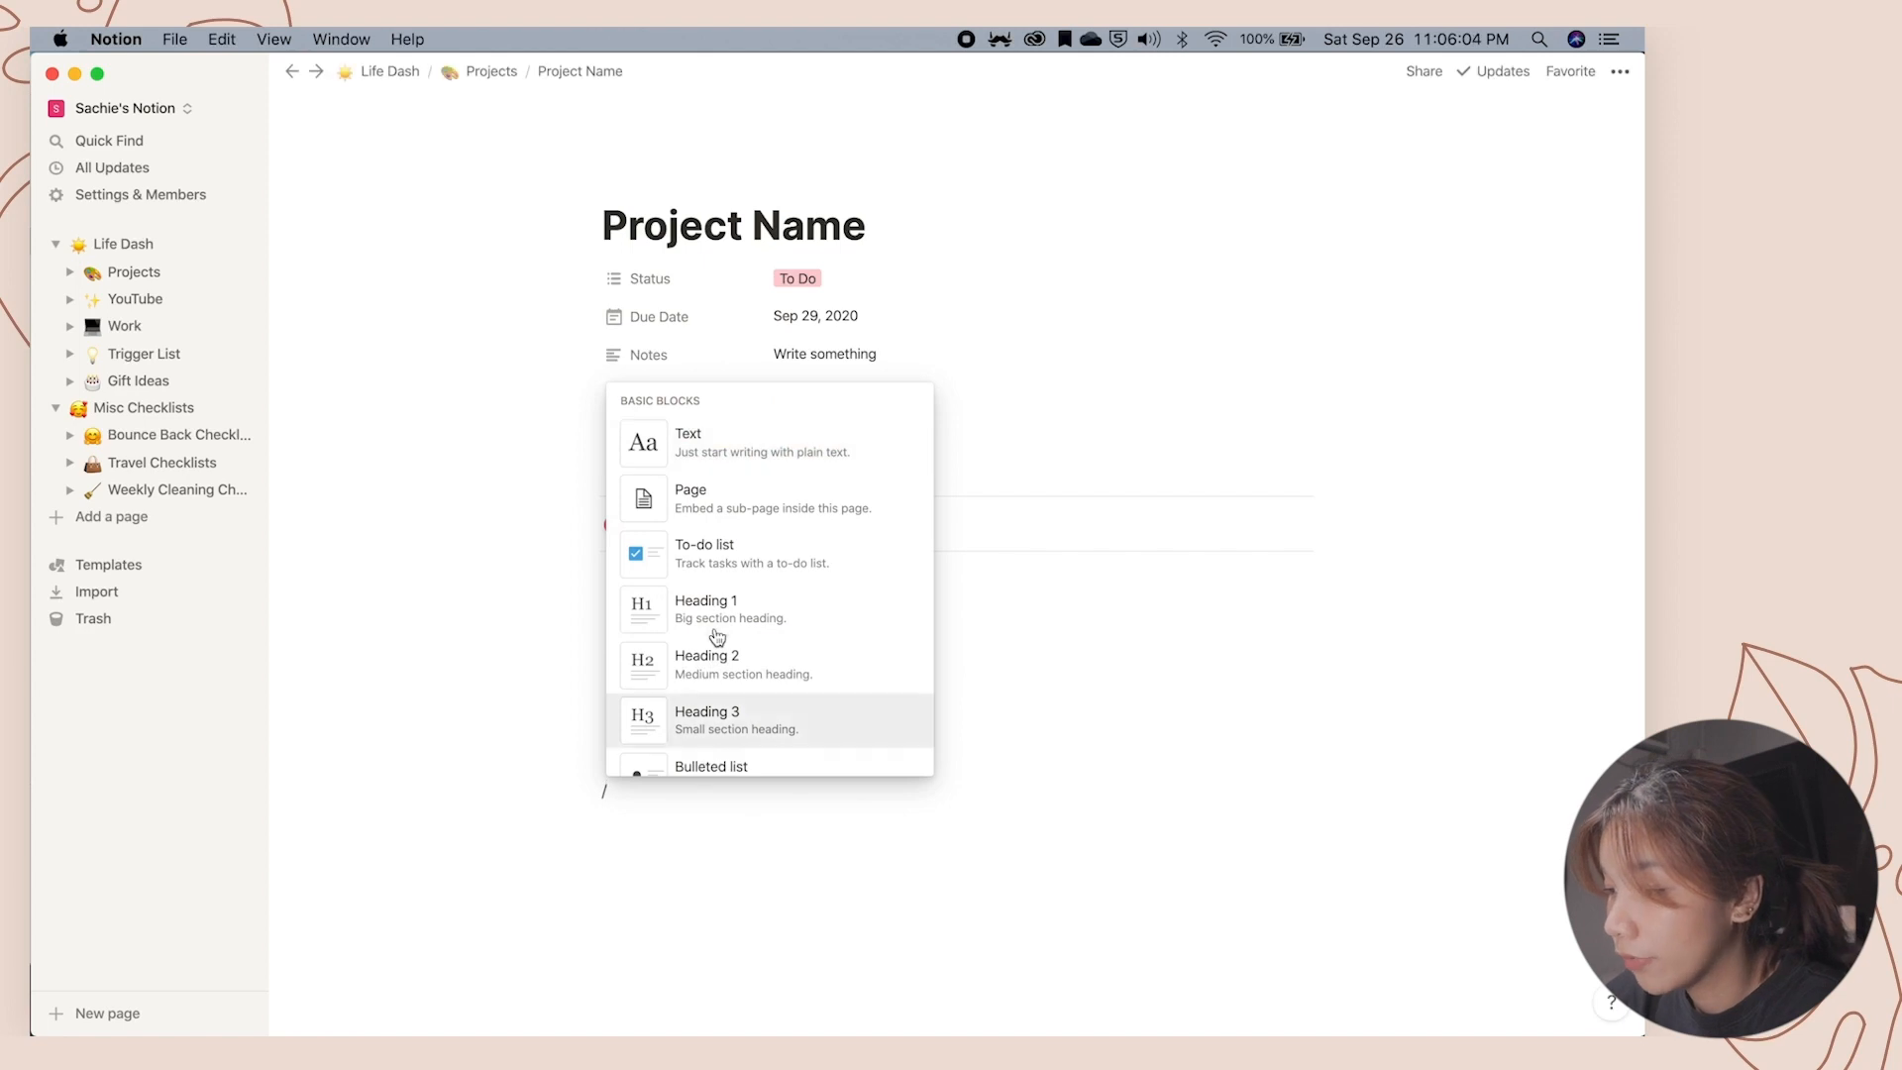
scroll(720, 630, down, 3)
scroll(717, 637, down, 3)
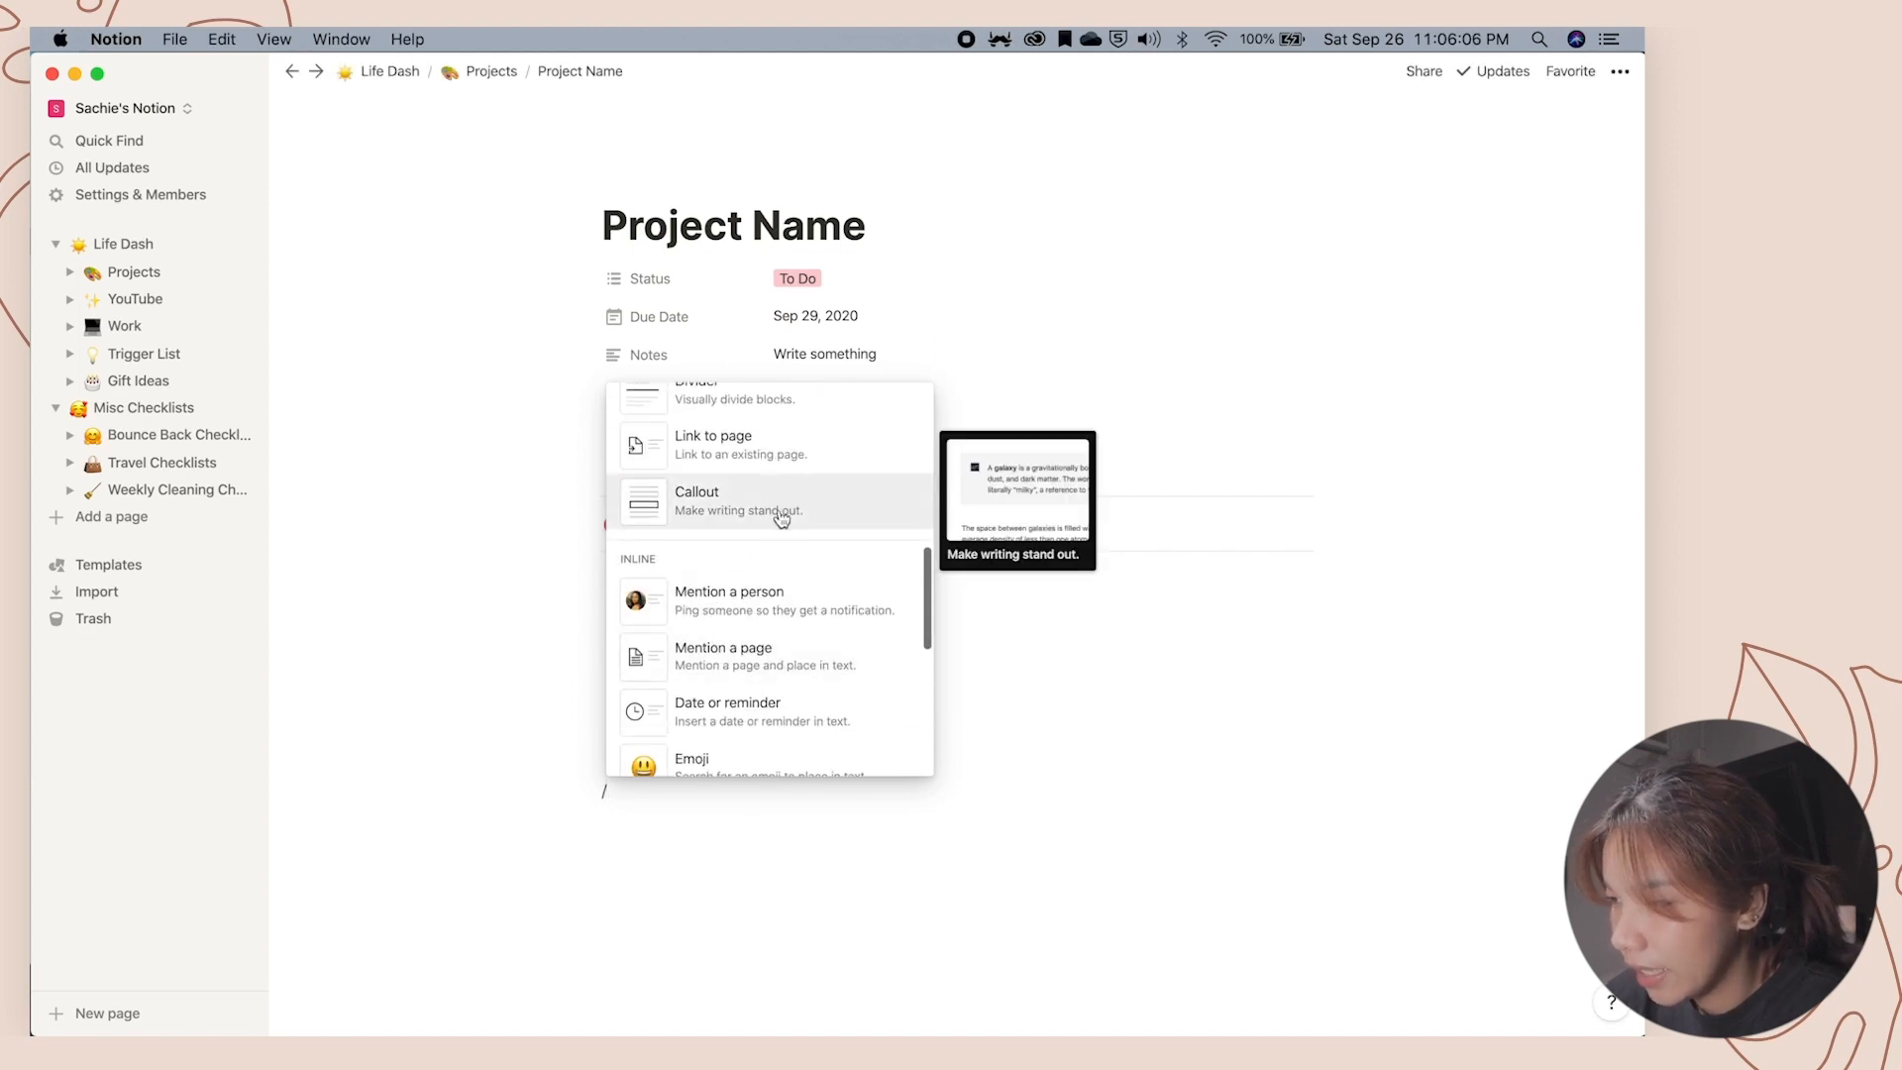
scroll(777, 514, up, 4)
click(710, 515)
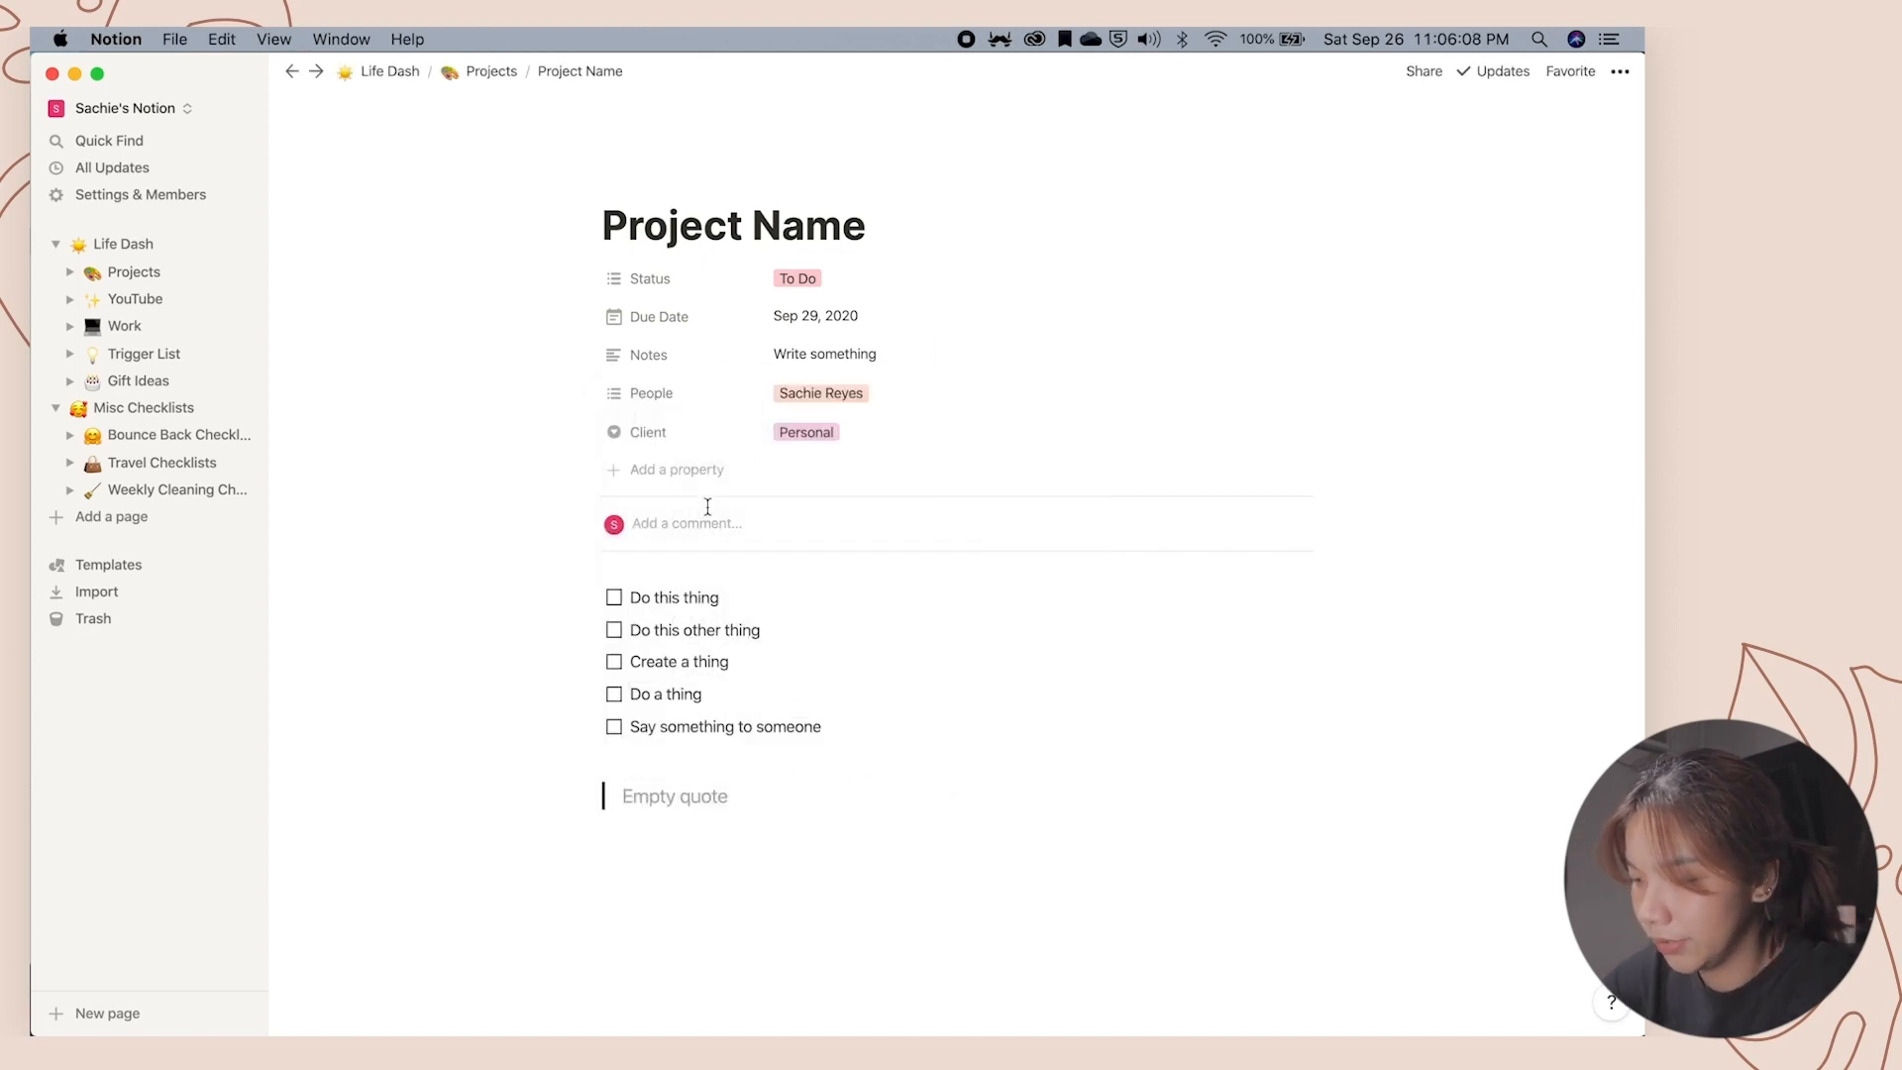
Fill the empty quote block with "No man is an island." and start a new line below it.
text(No man is an island.)
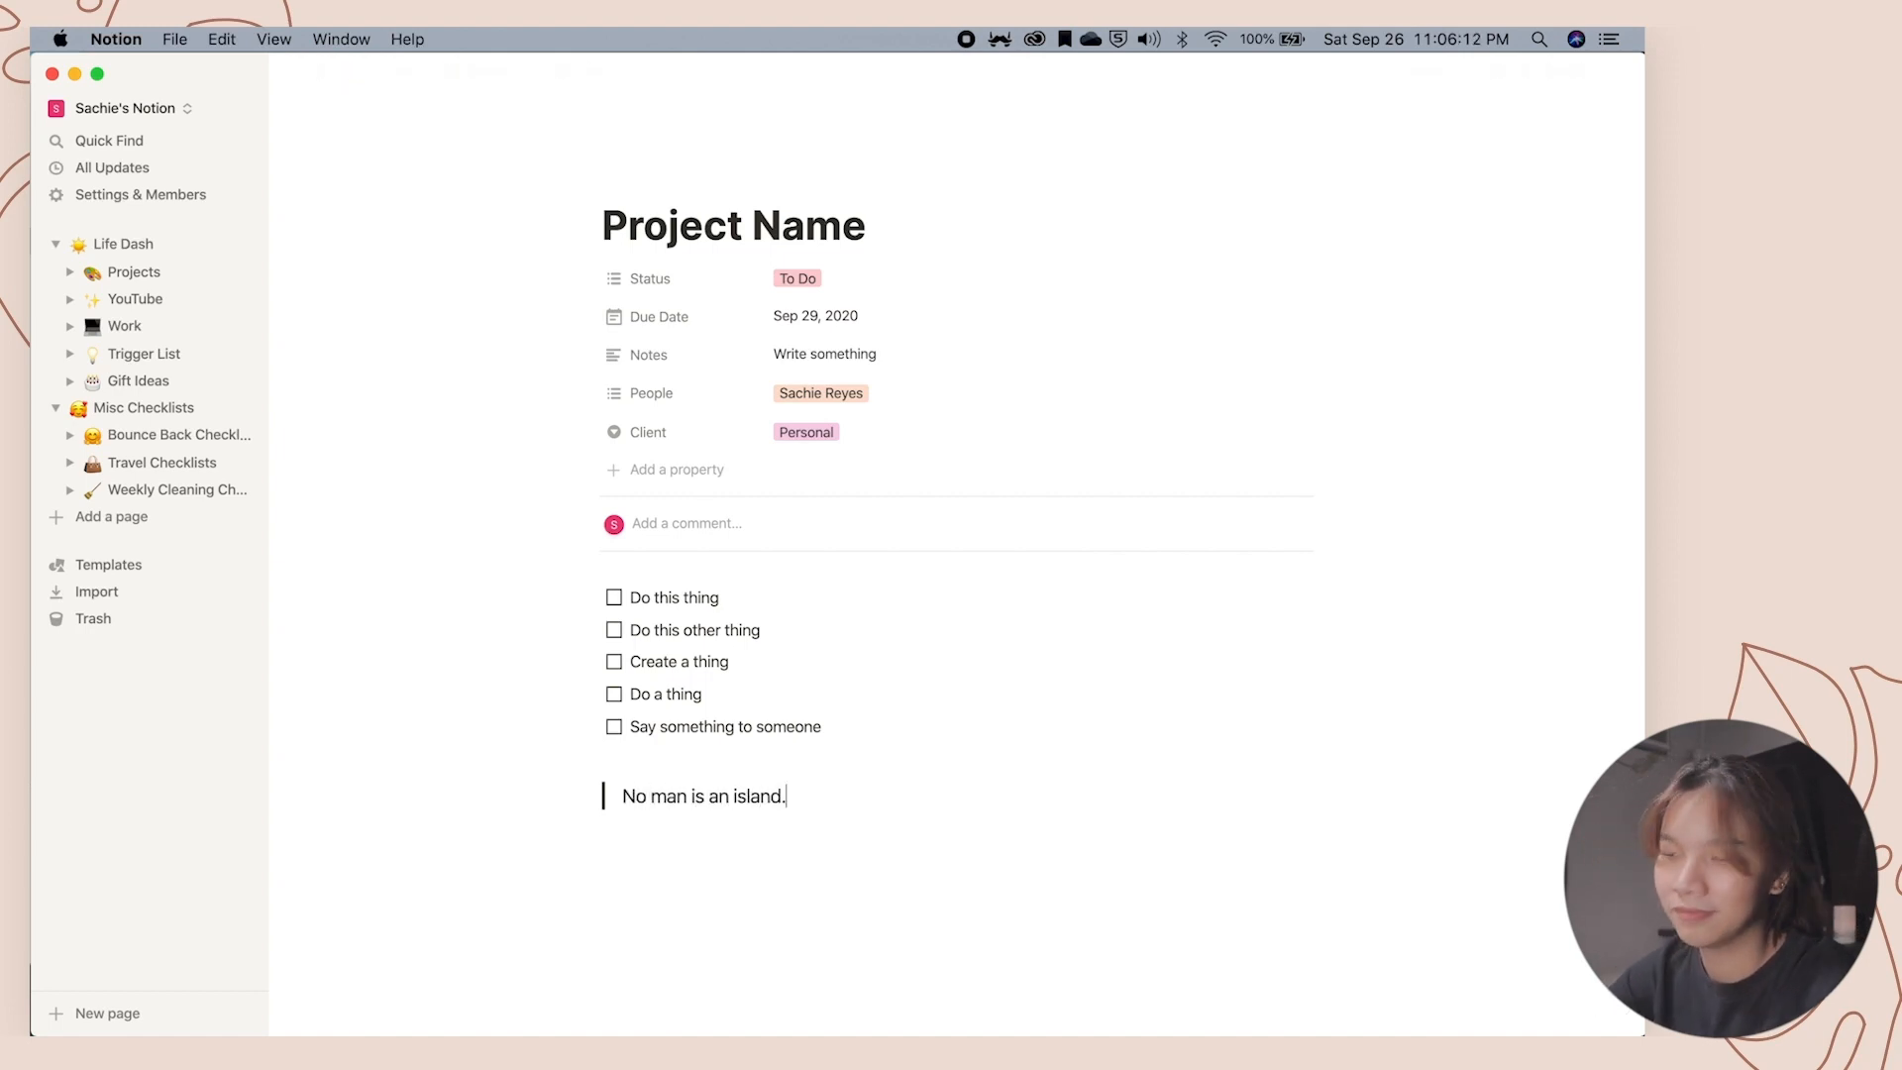
key(Return)
key(Return)
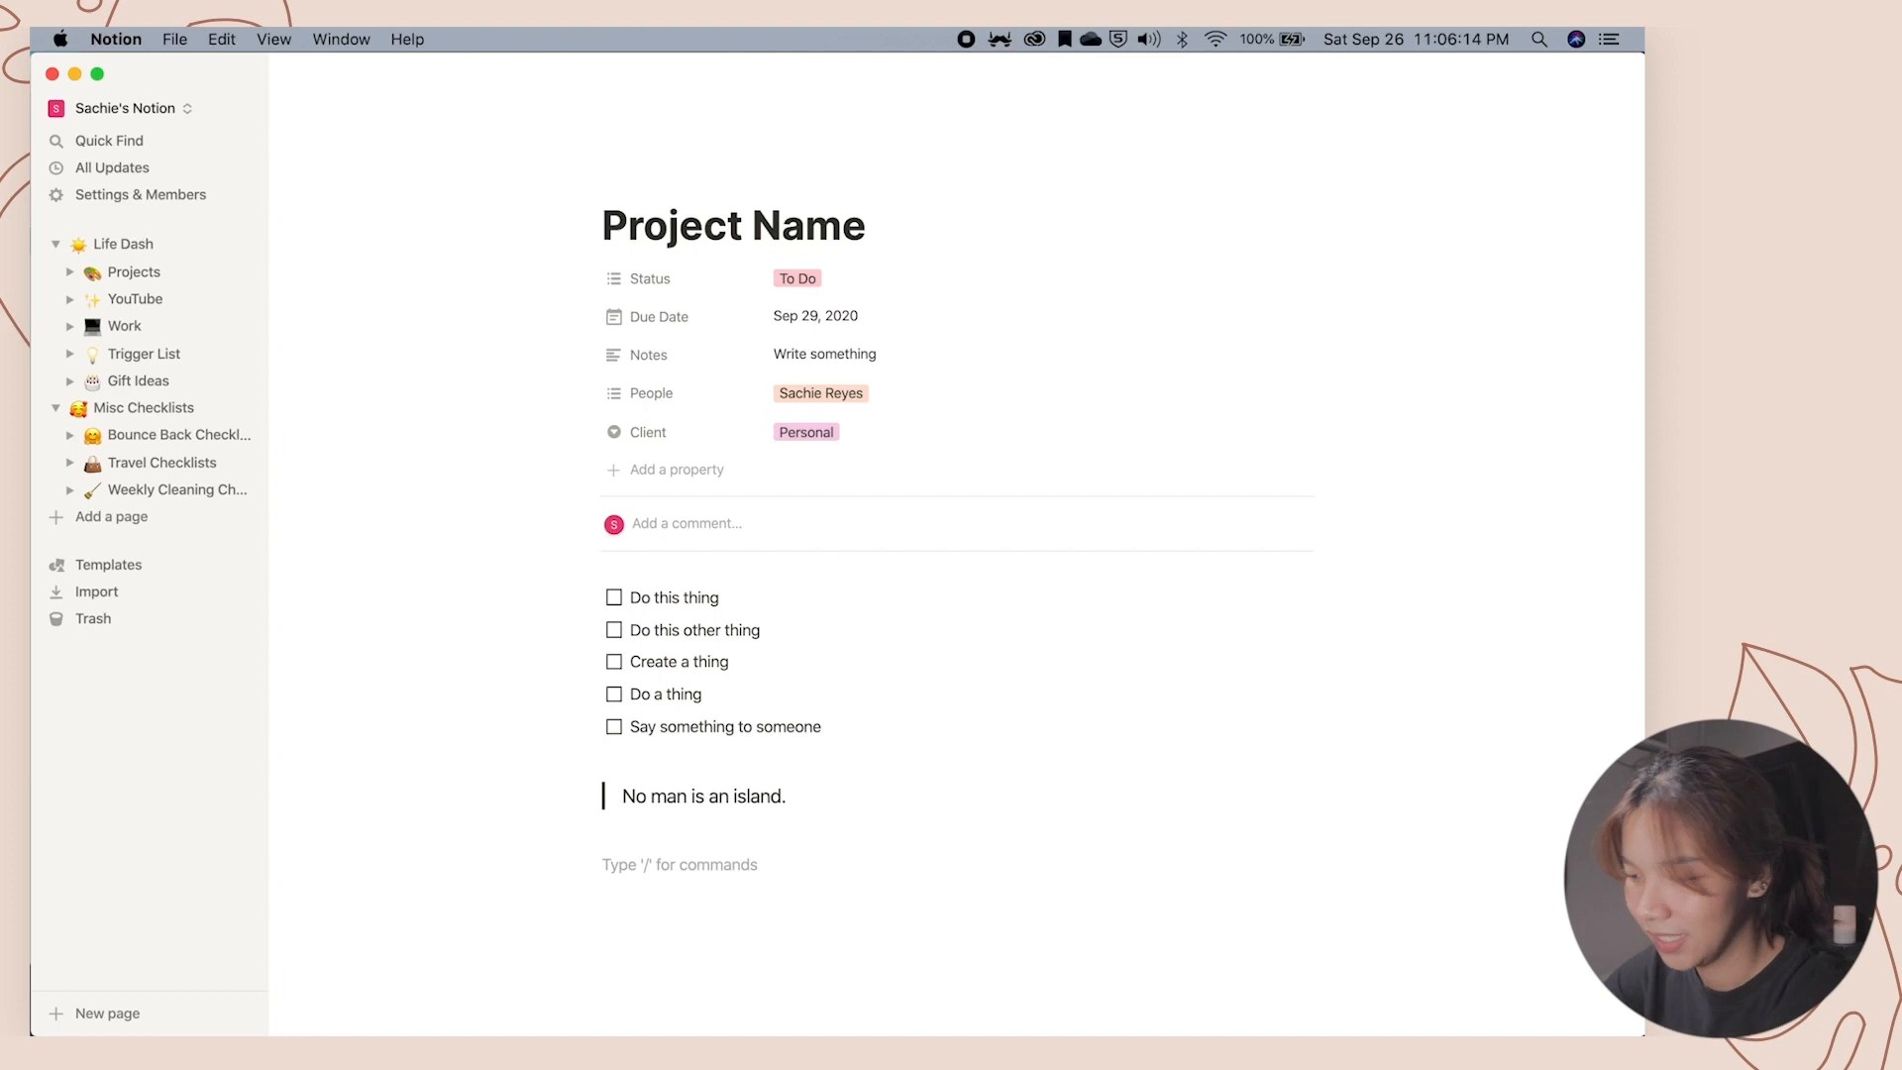
Insert an inline equation reading E = mc^2 below the quote.
text(/)
scroll(759, 688, down, 10)
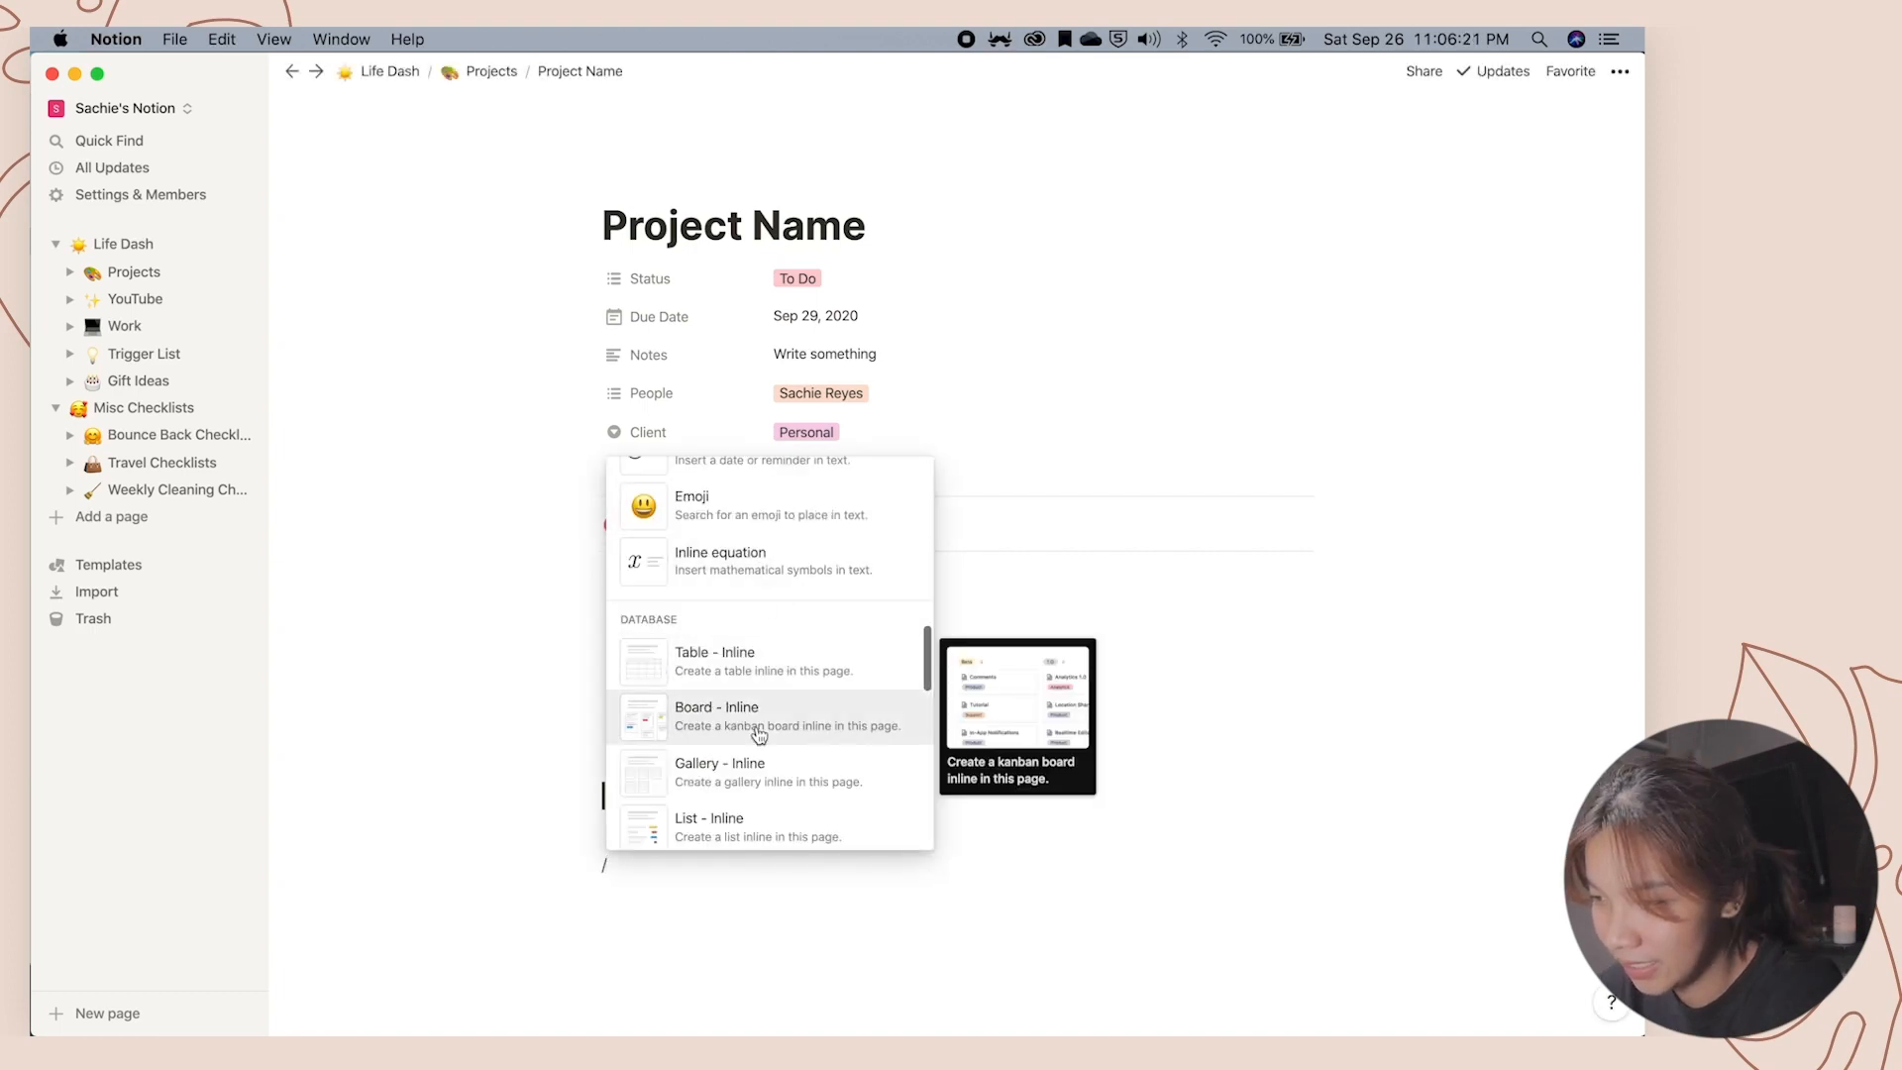
click(790, 560)
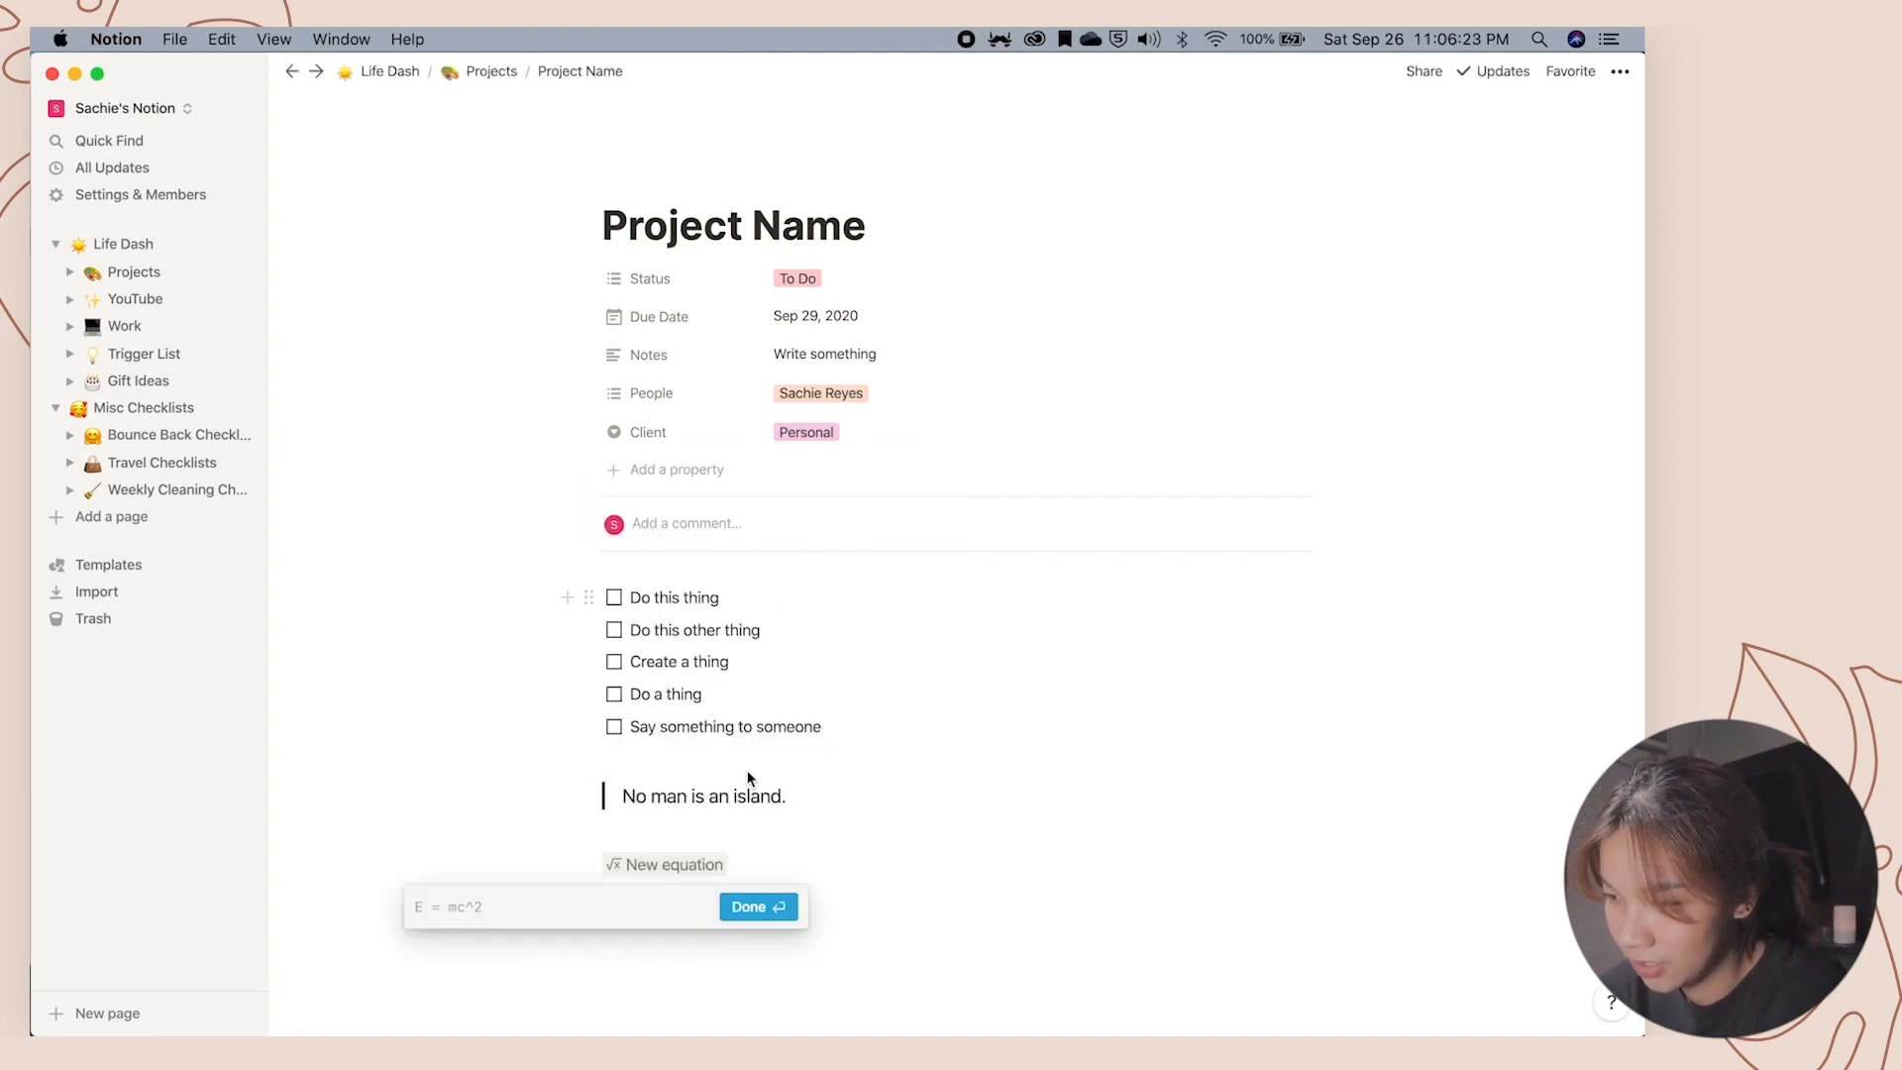
text(E = mc^2)
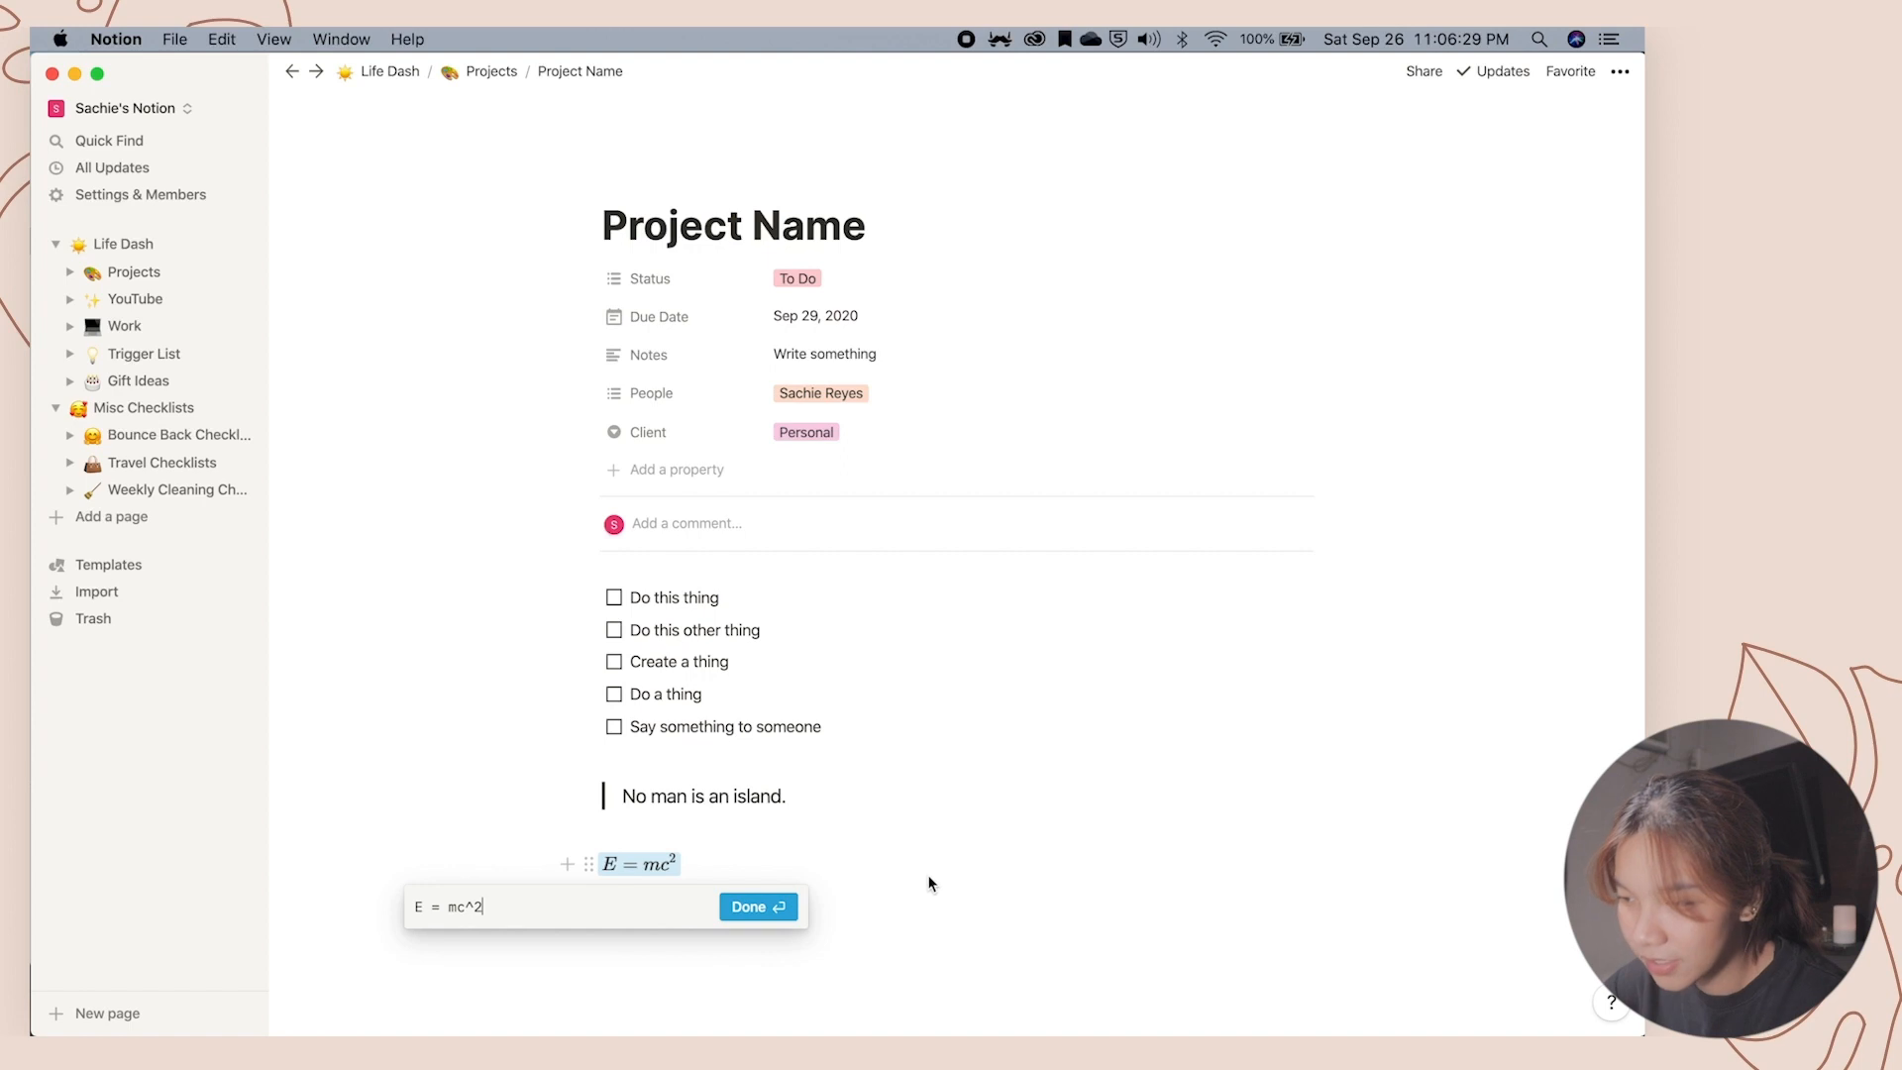
click(743, 906)
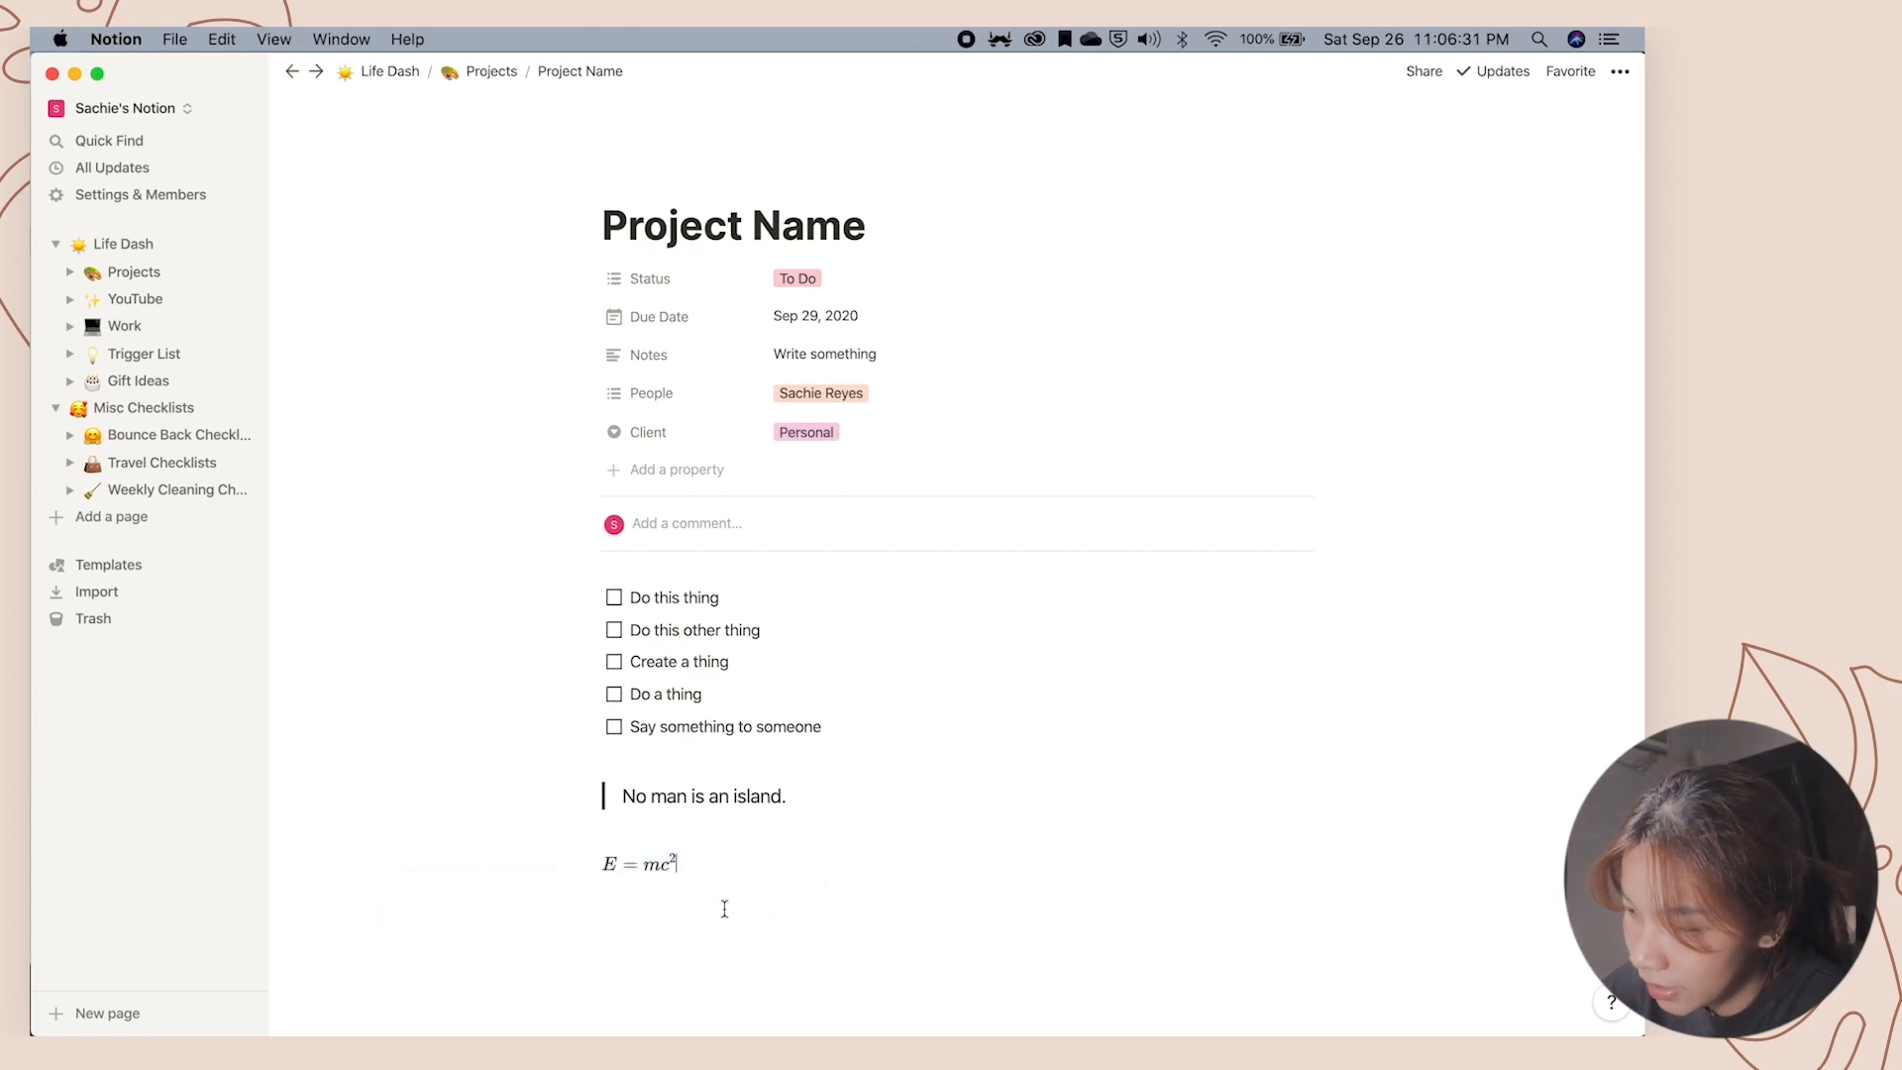
Look through the available basic, inline, database and media block types on a new line below the equation.
click(689, 918)
text(/)
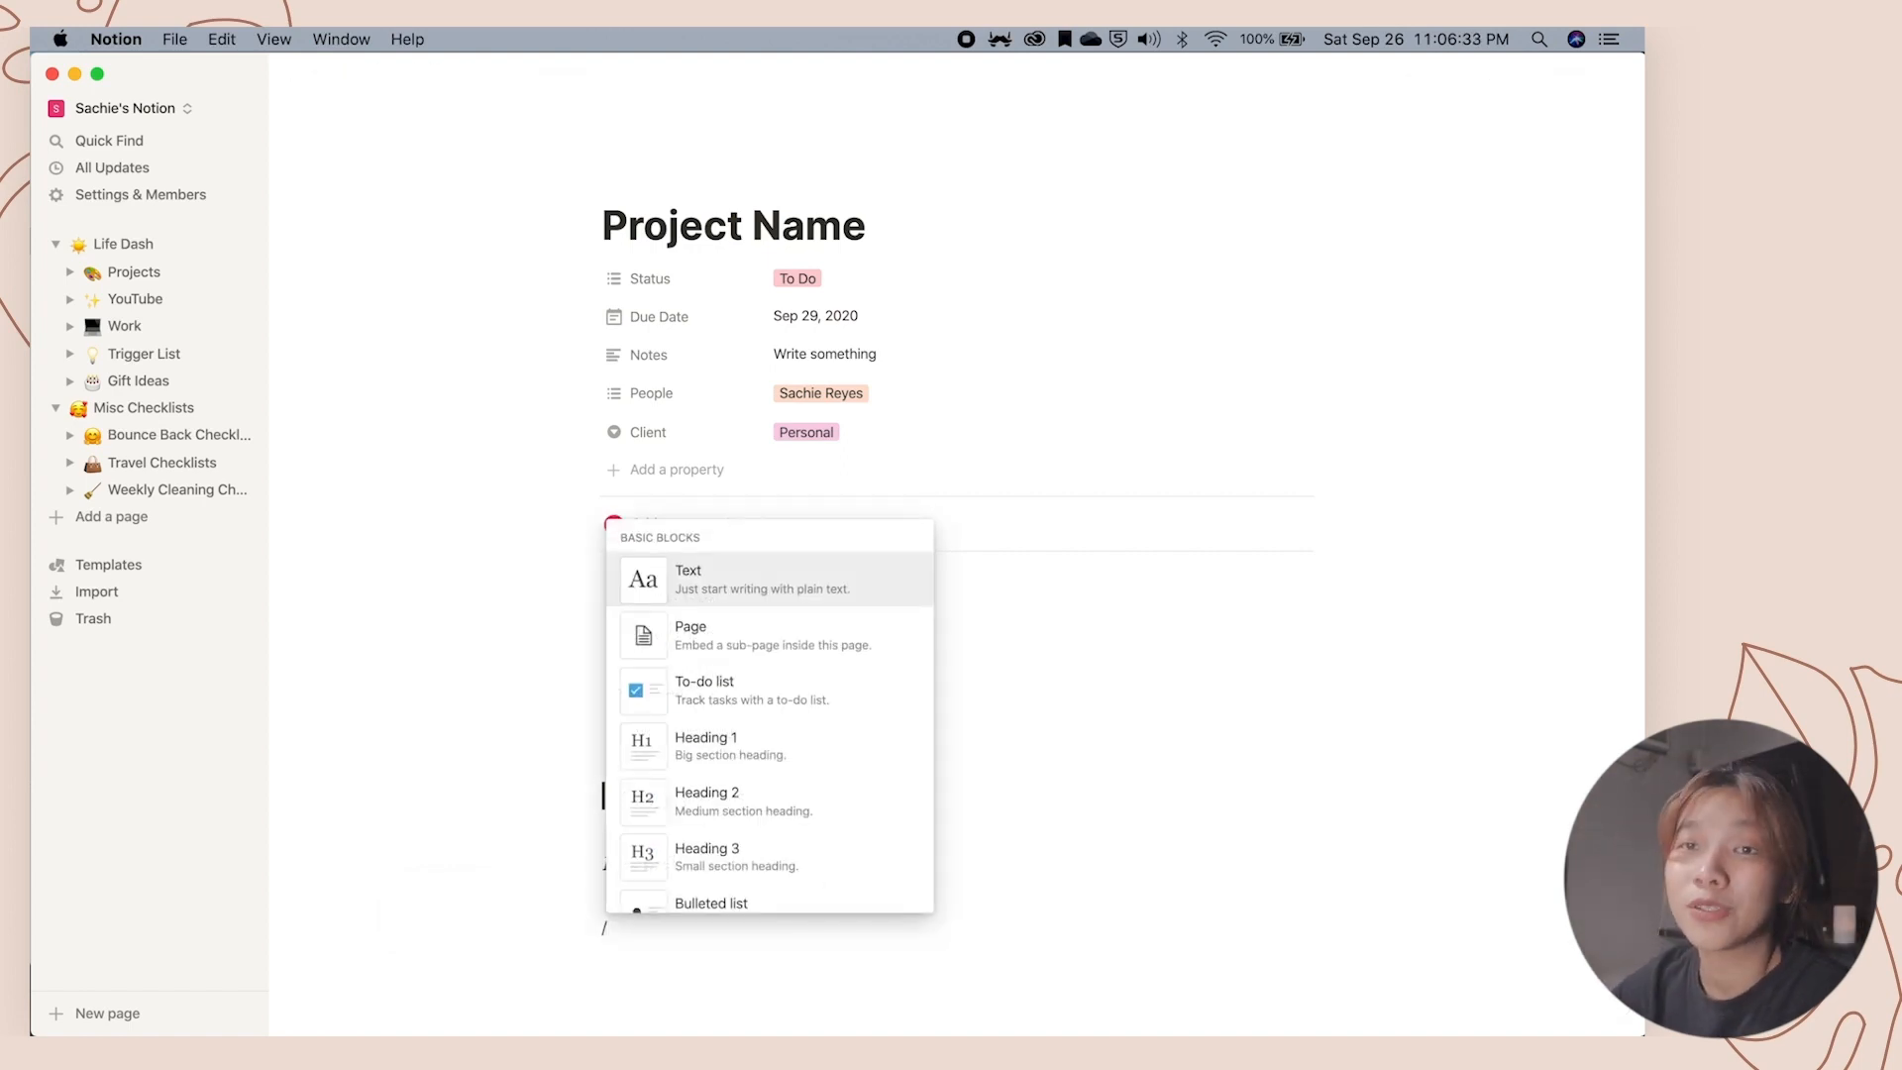
scroll(785, 717, down, 5)
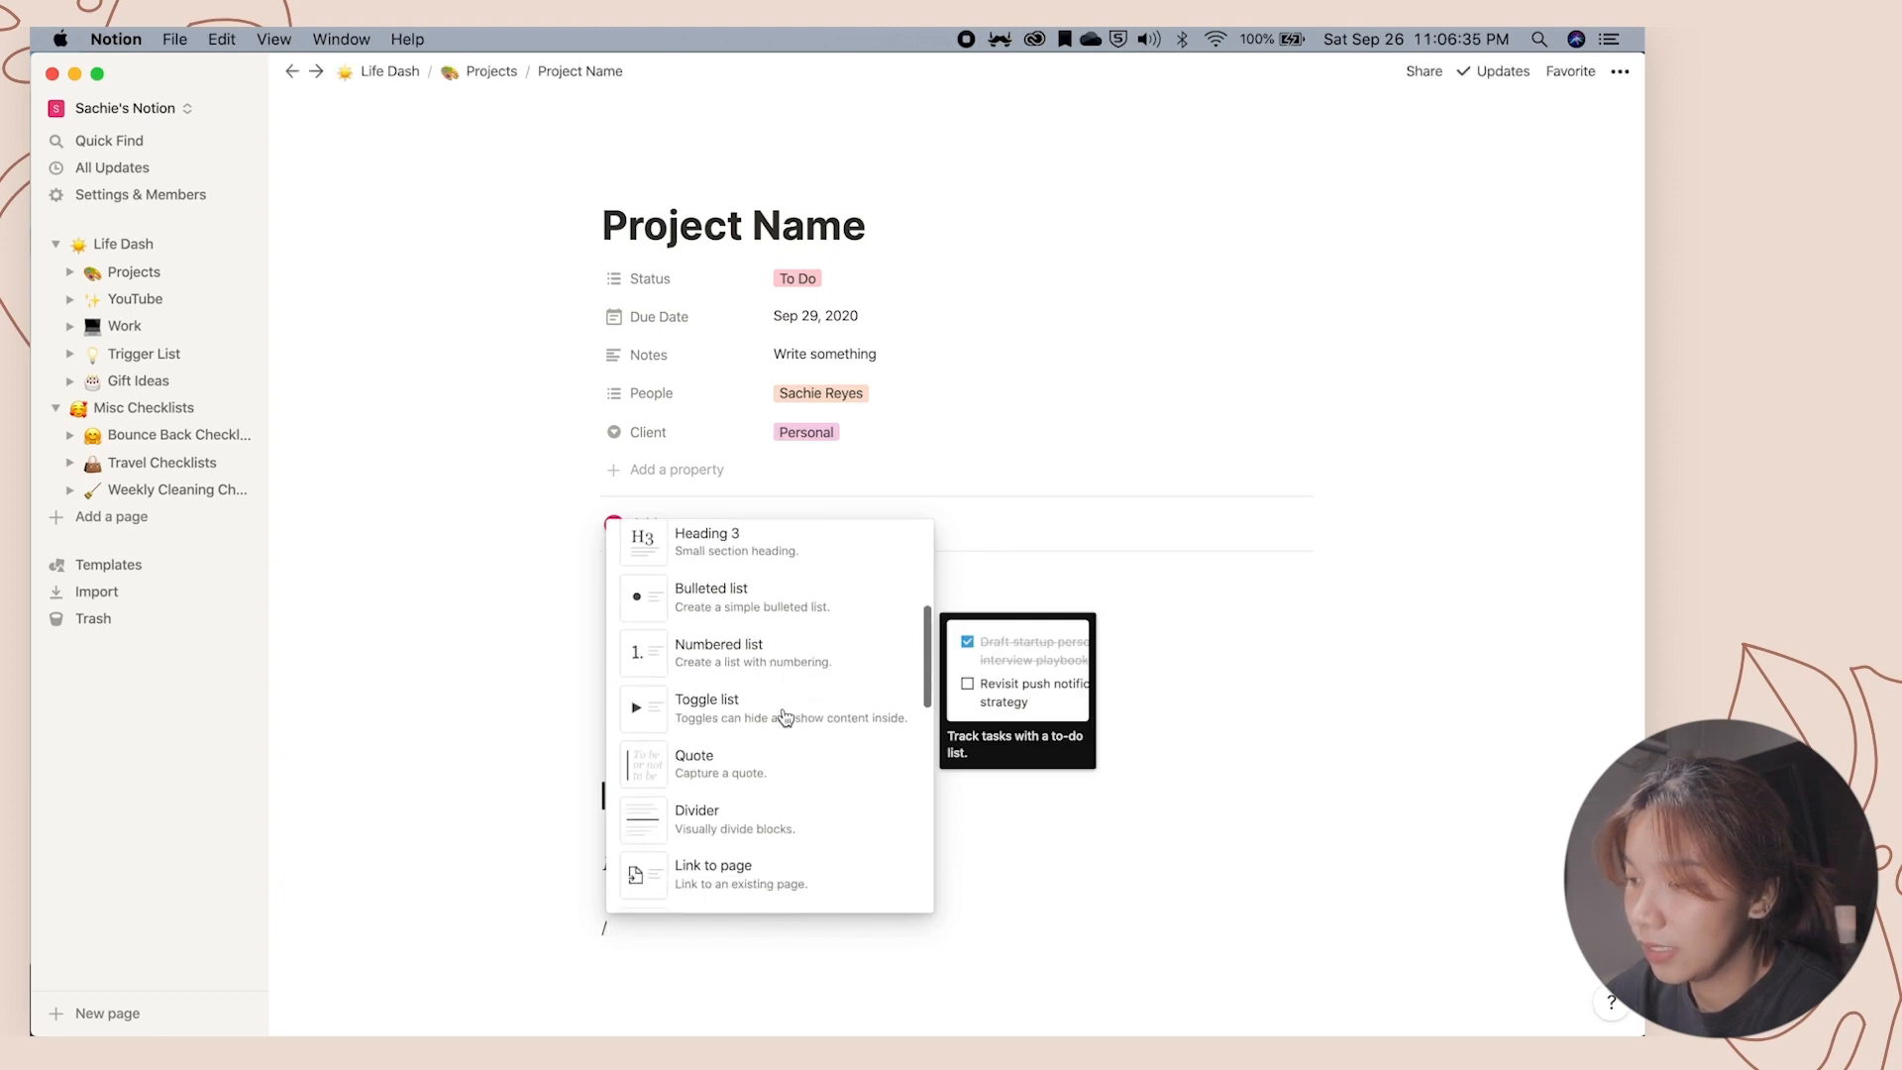
scroll(786, 717, down, 10)
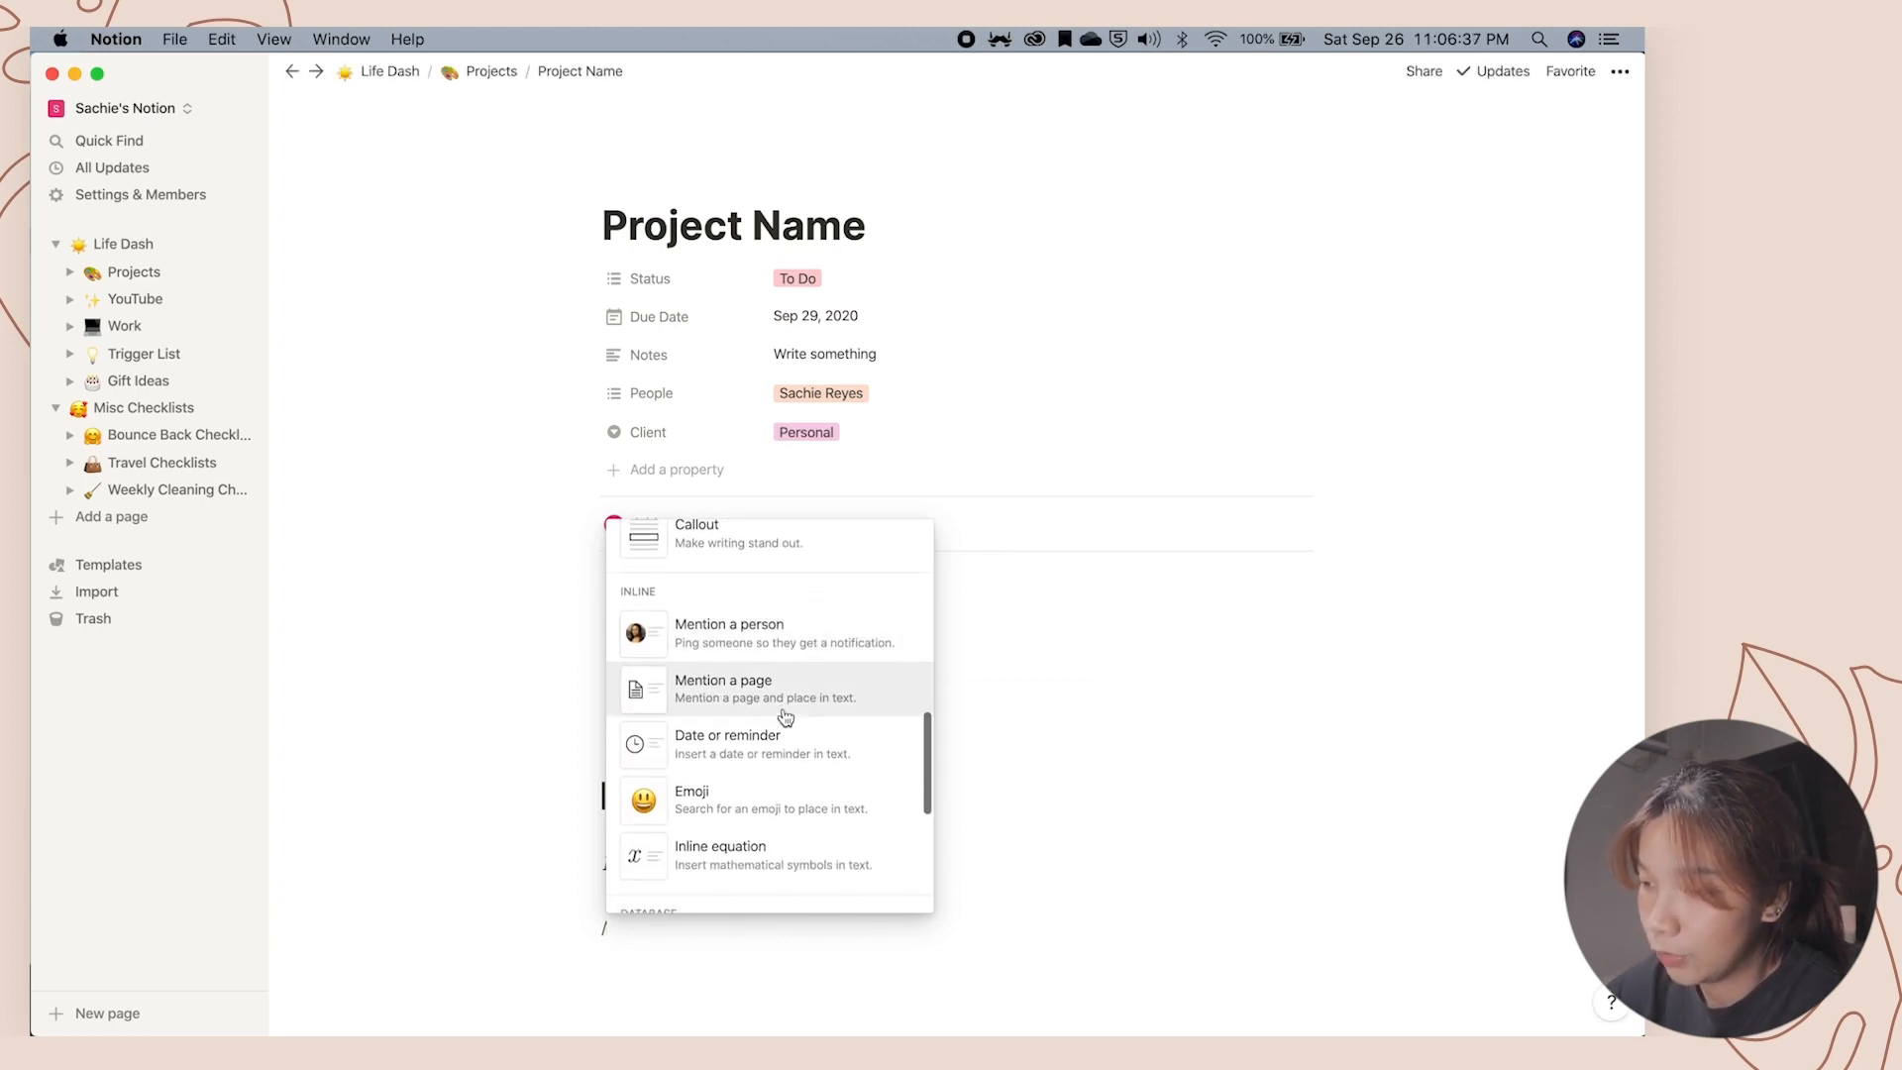
mouse_move(785, 717)
scroll(786, 715, down, 10)
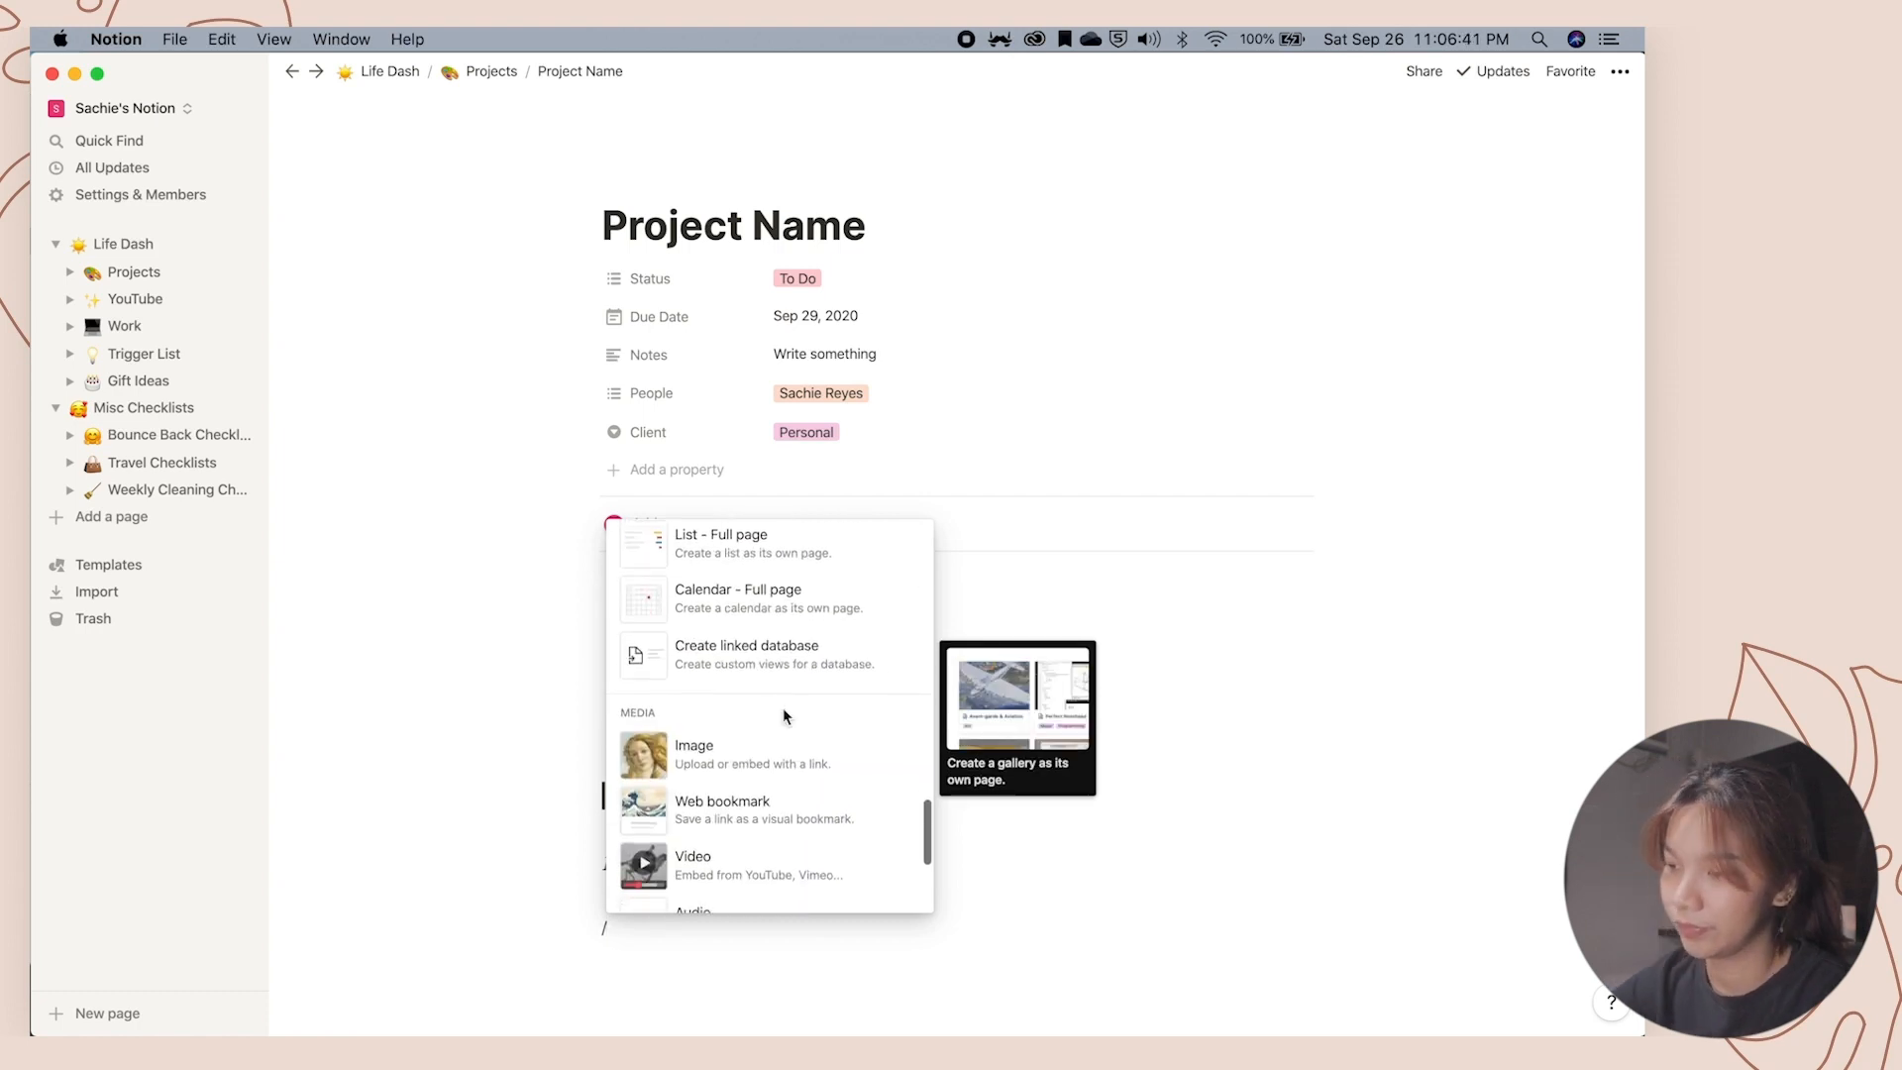
scroll(782, 707, down, 3)
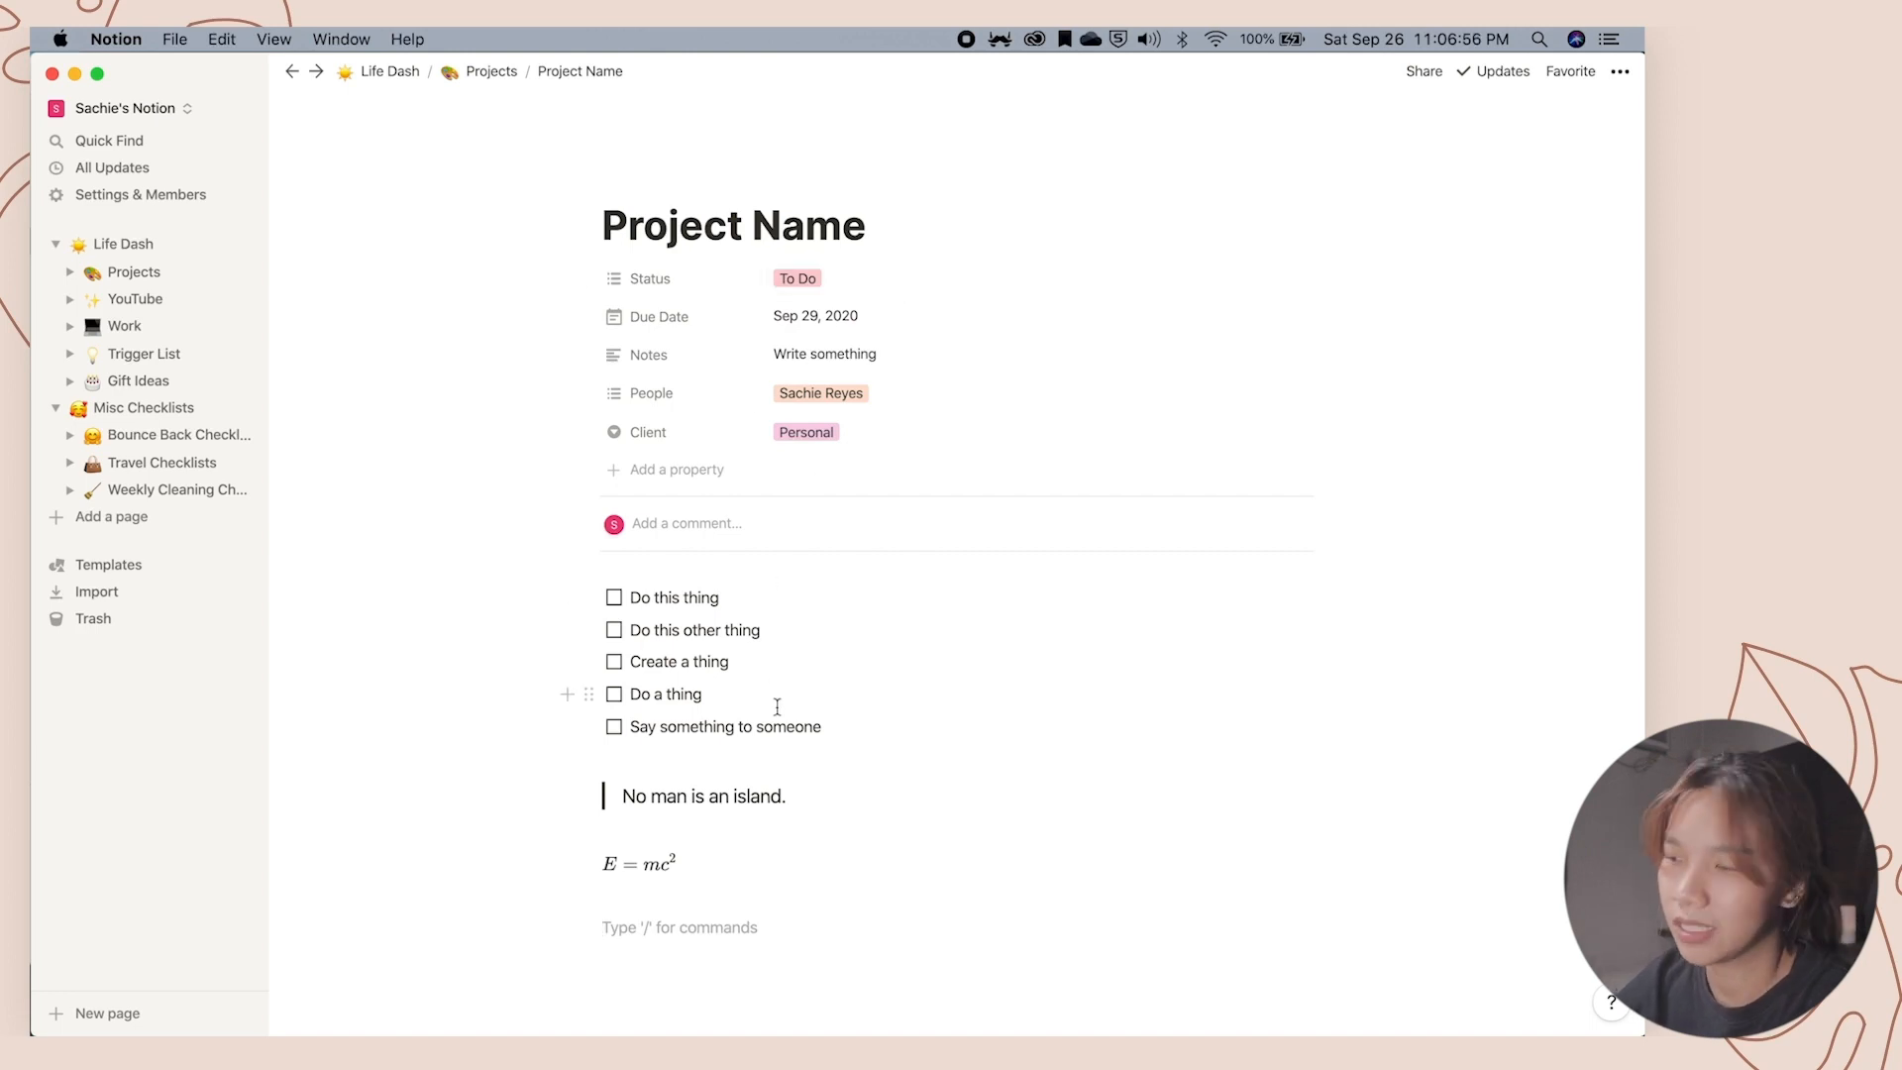
Embed a sub-page below the equation and title it "Sub-Project Name".
text(/)
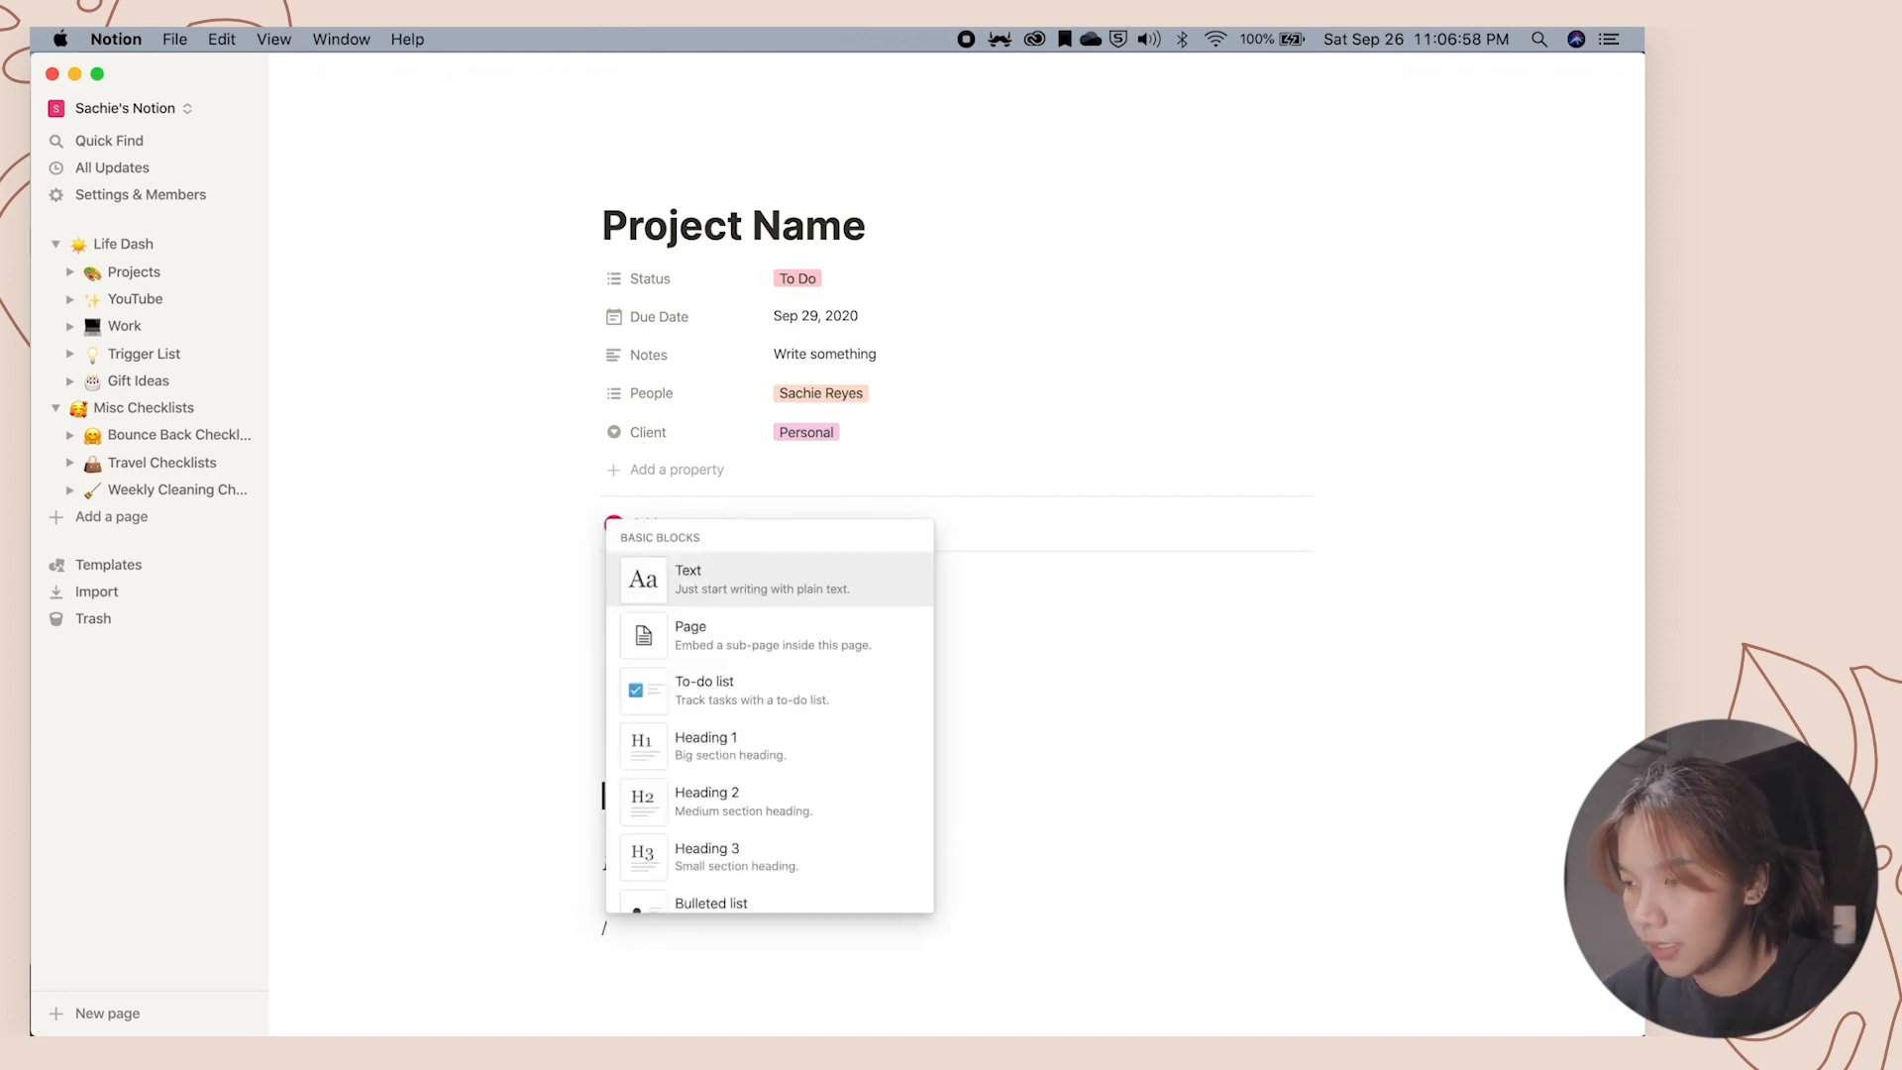
text(page)
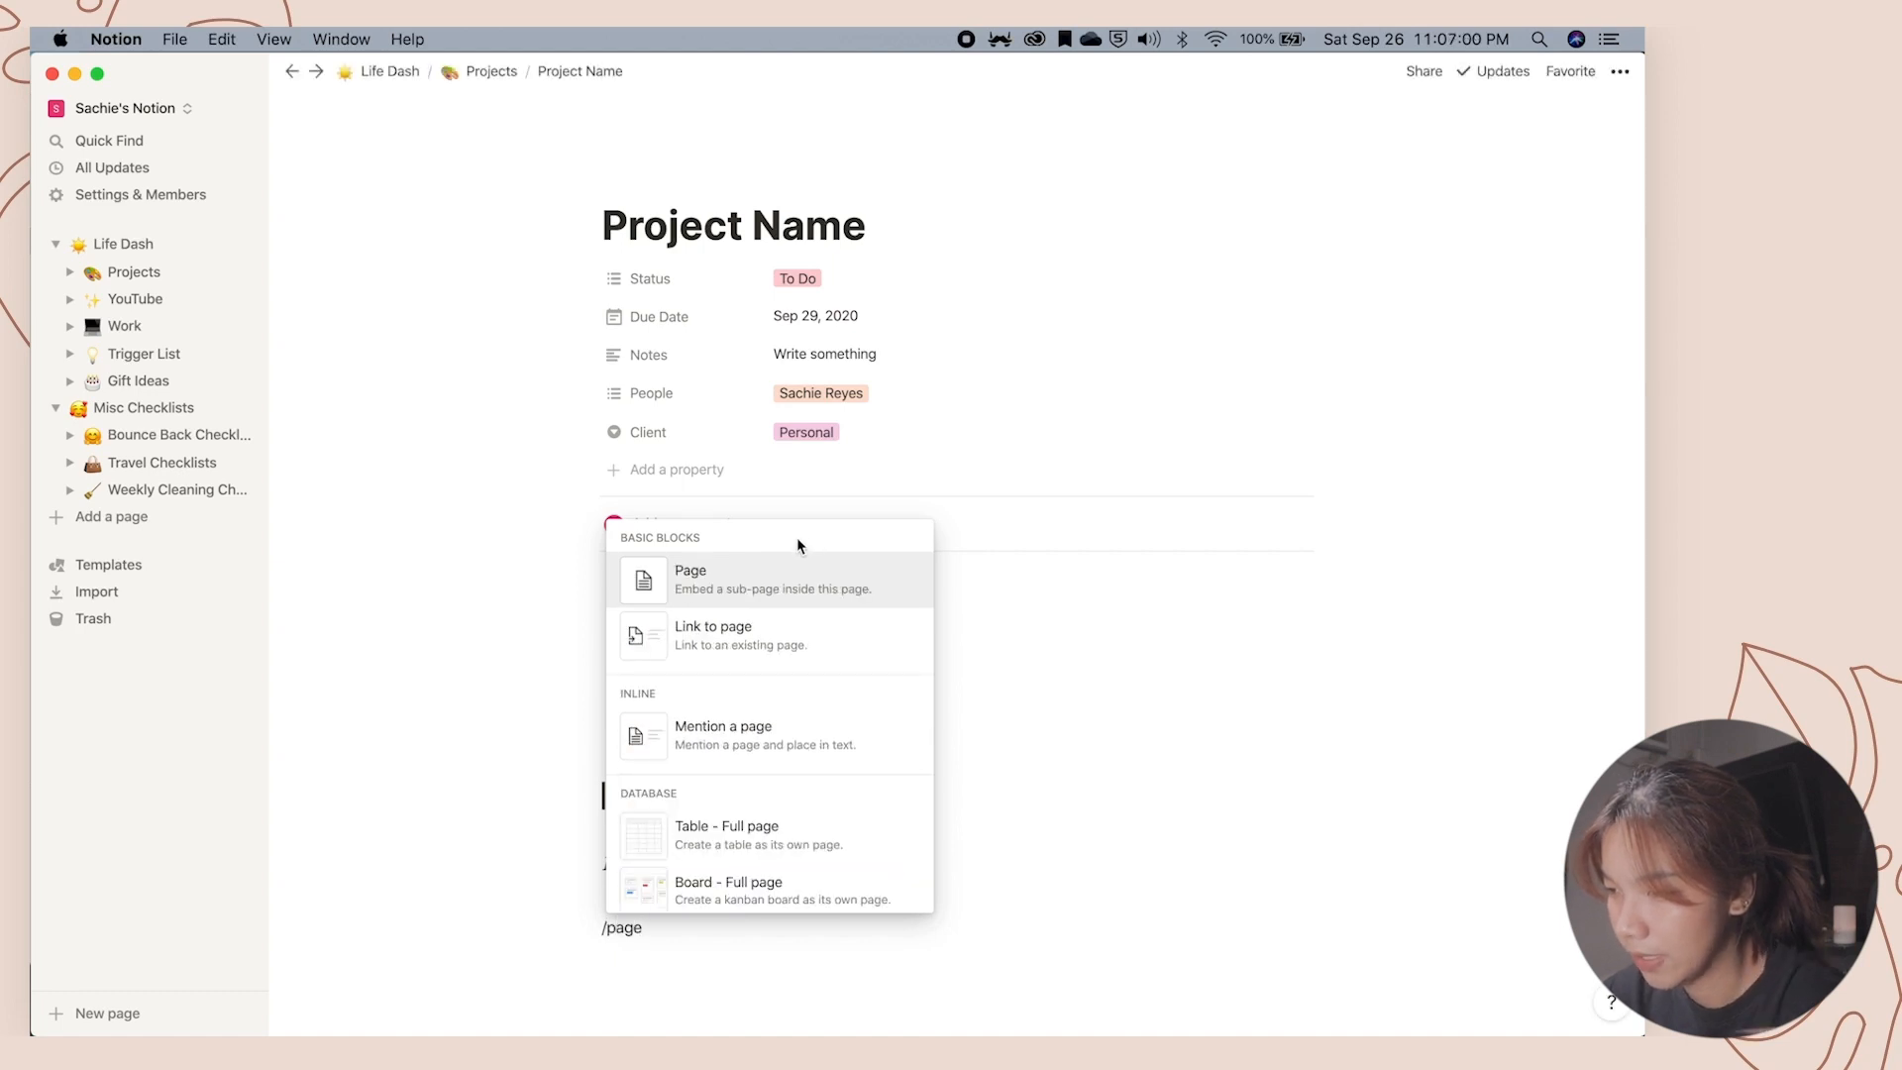
click(769, 582)
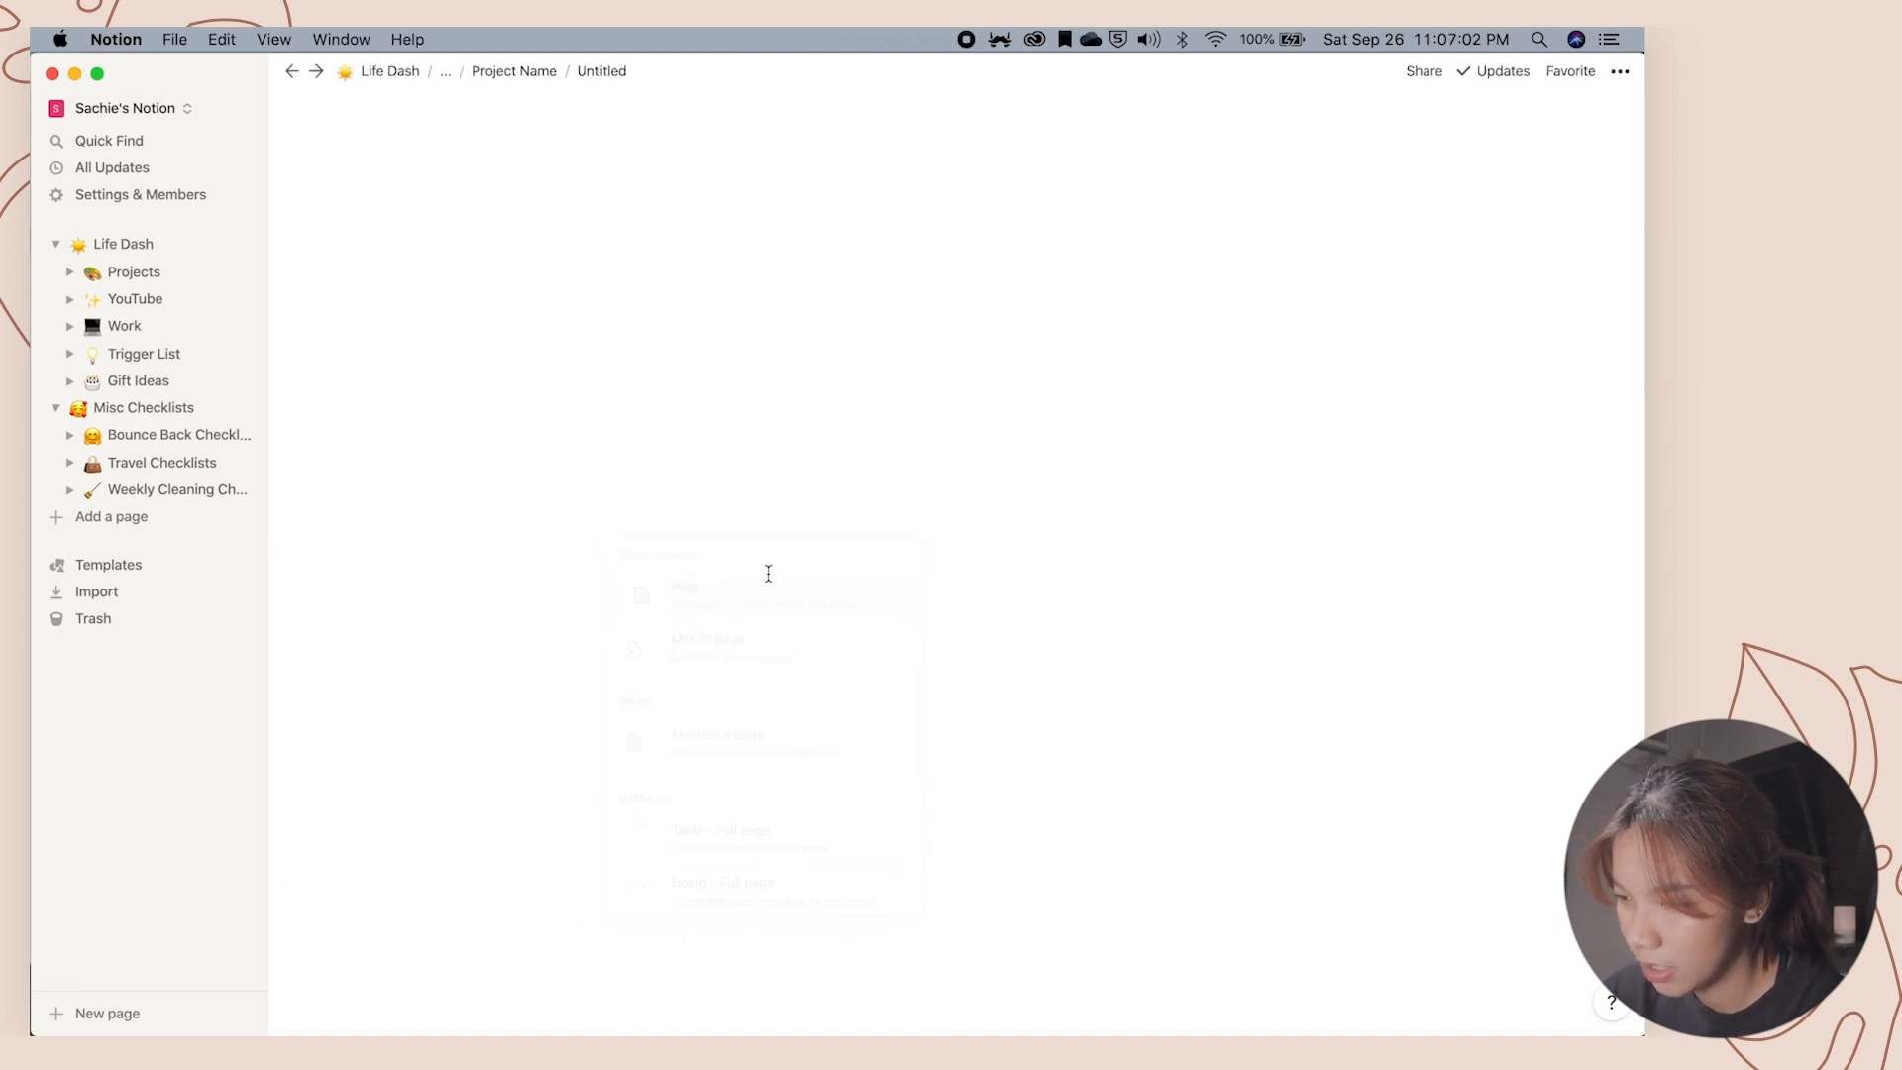
text(Sub-Project Name)
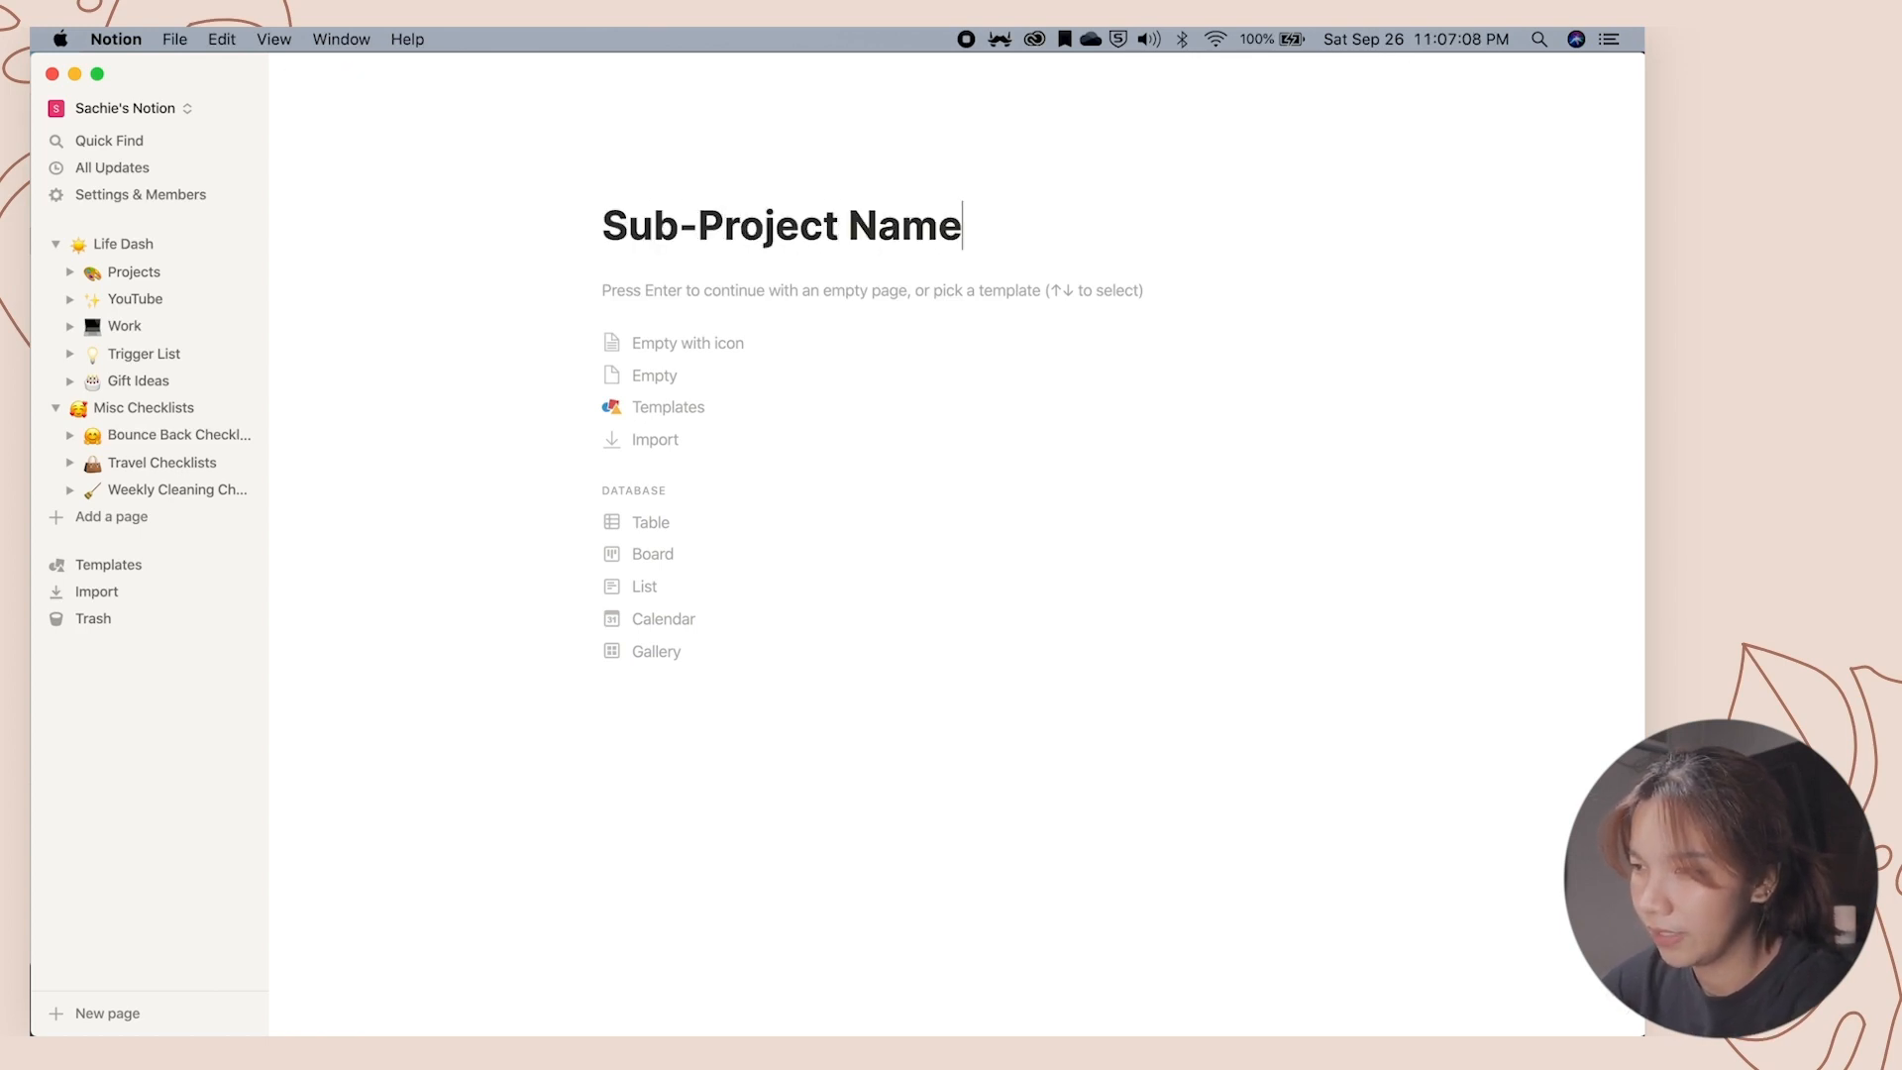
Add a to-do item "fdsfs" to the empty sub-page, end the list and leave a blank line below it.
key(Return)
text(/)
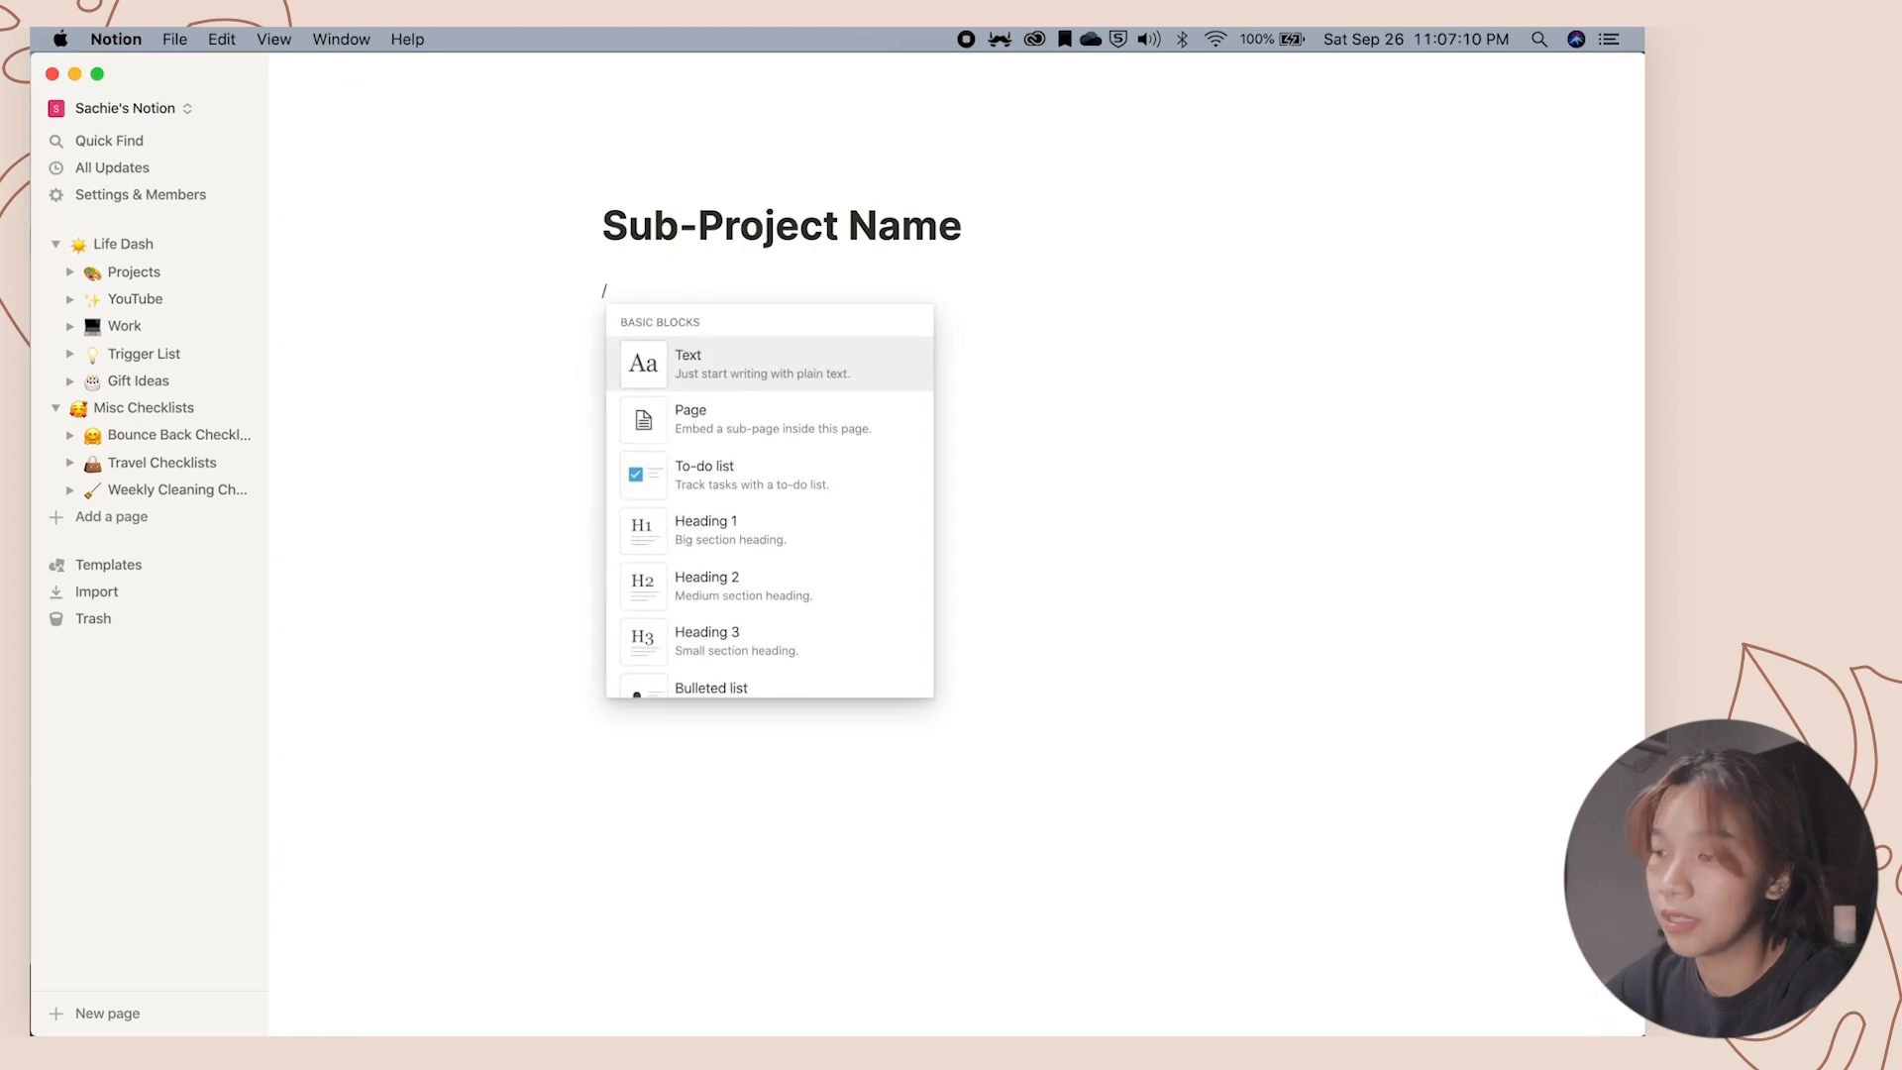
text(todo)
key(Return)
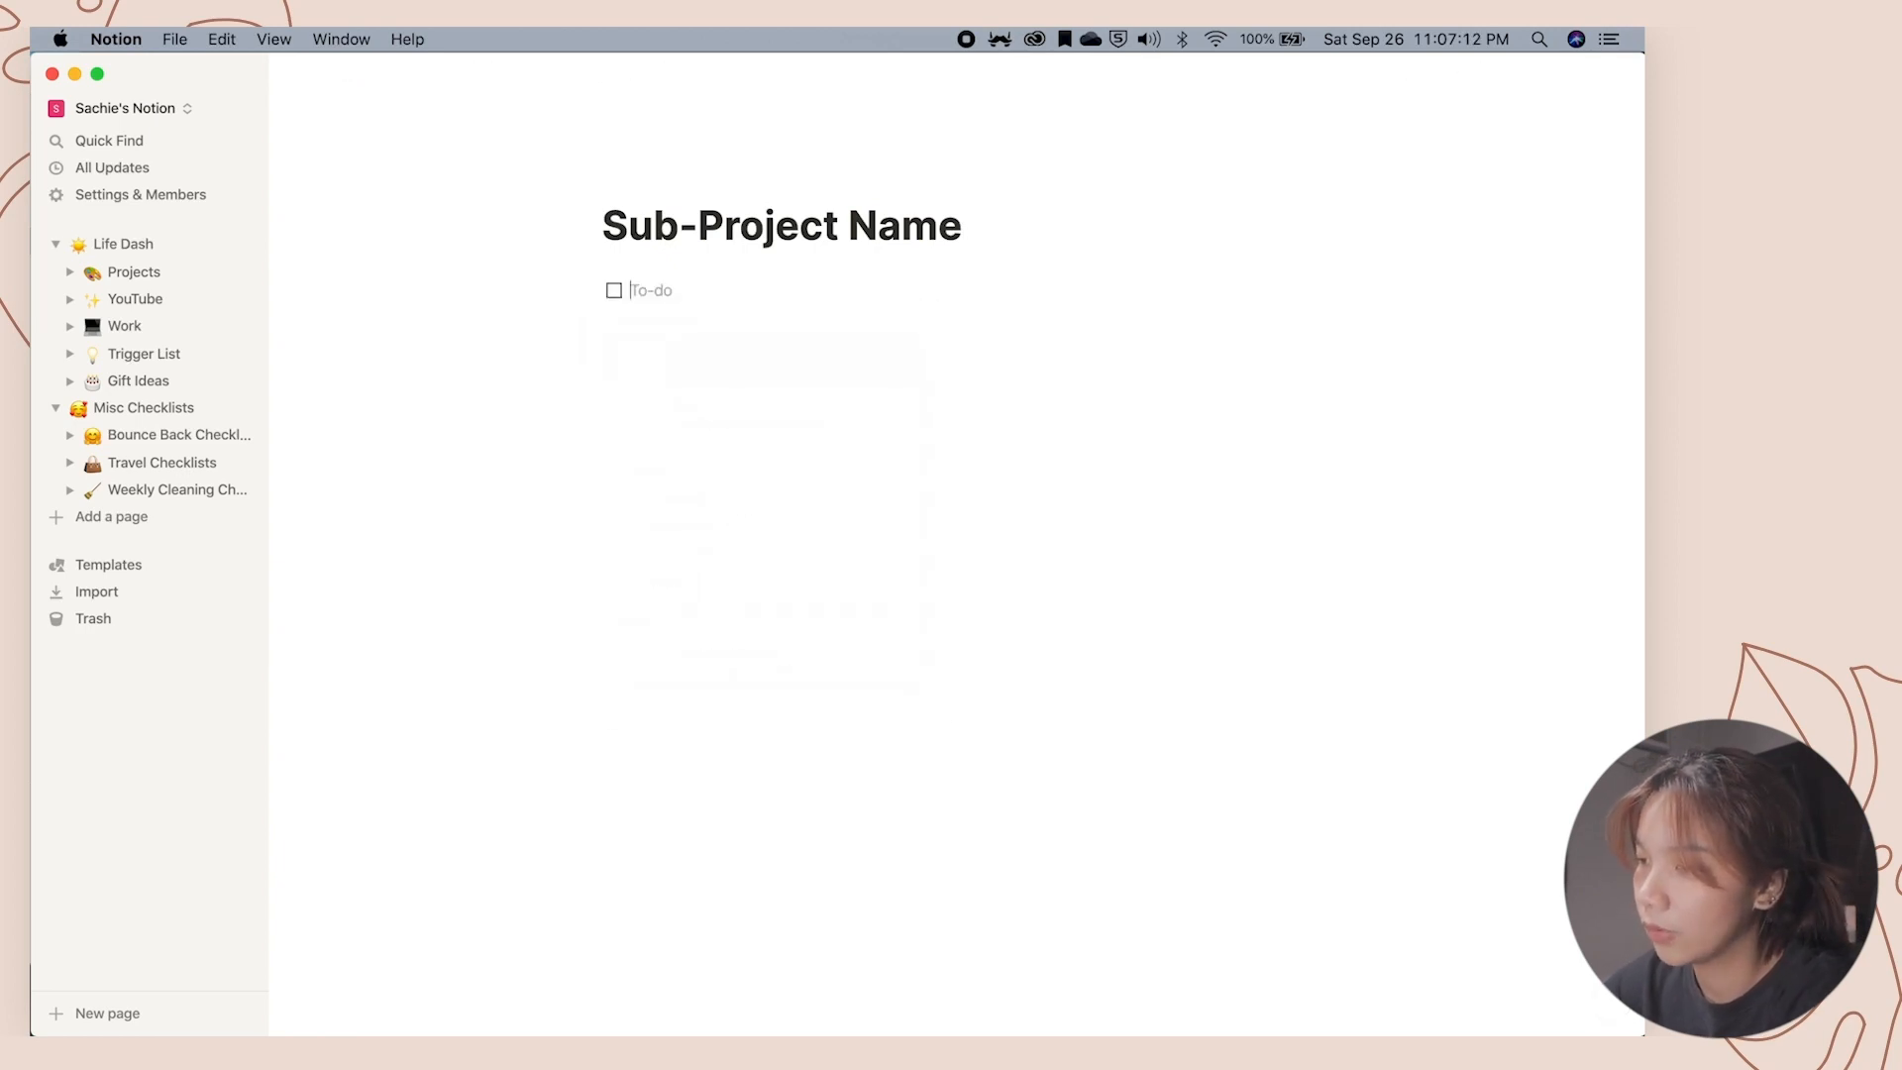
text(fdsfs)
key(Return)
key(Return)
key(Return)
text(-)
key(BackSpace)
key(BackSpace)
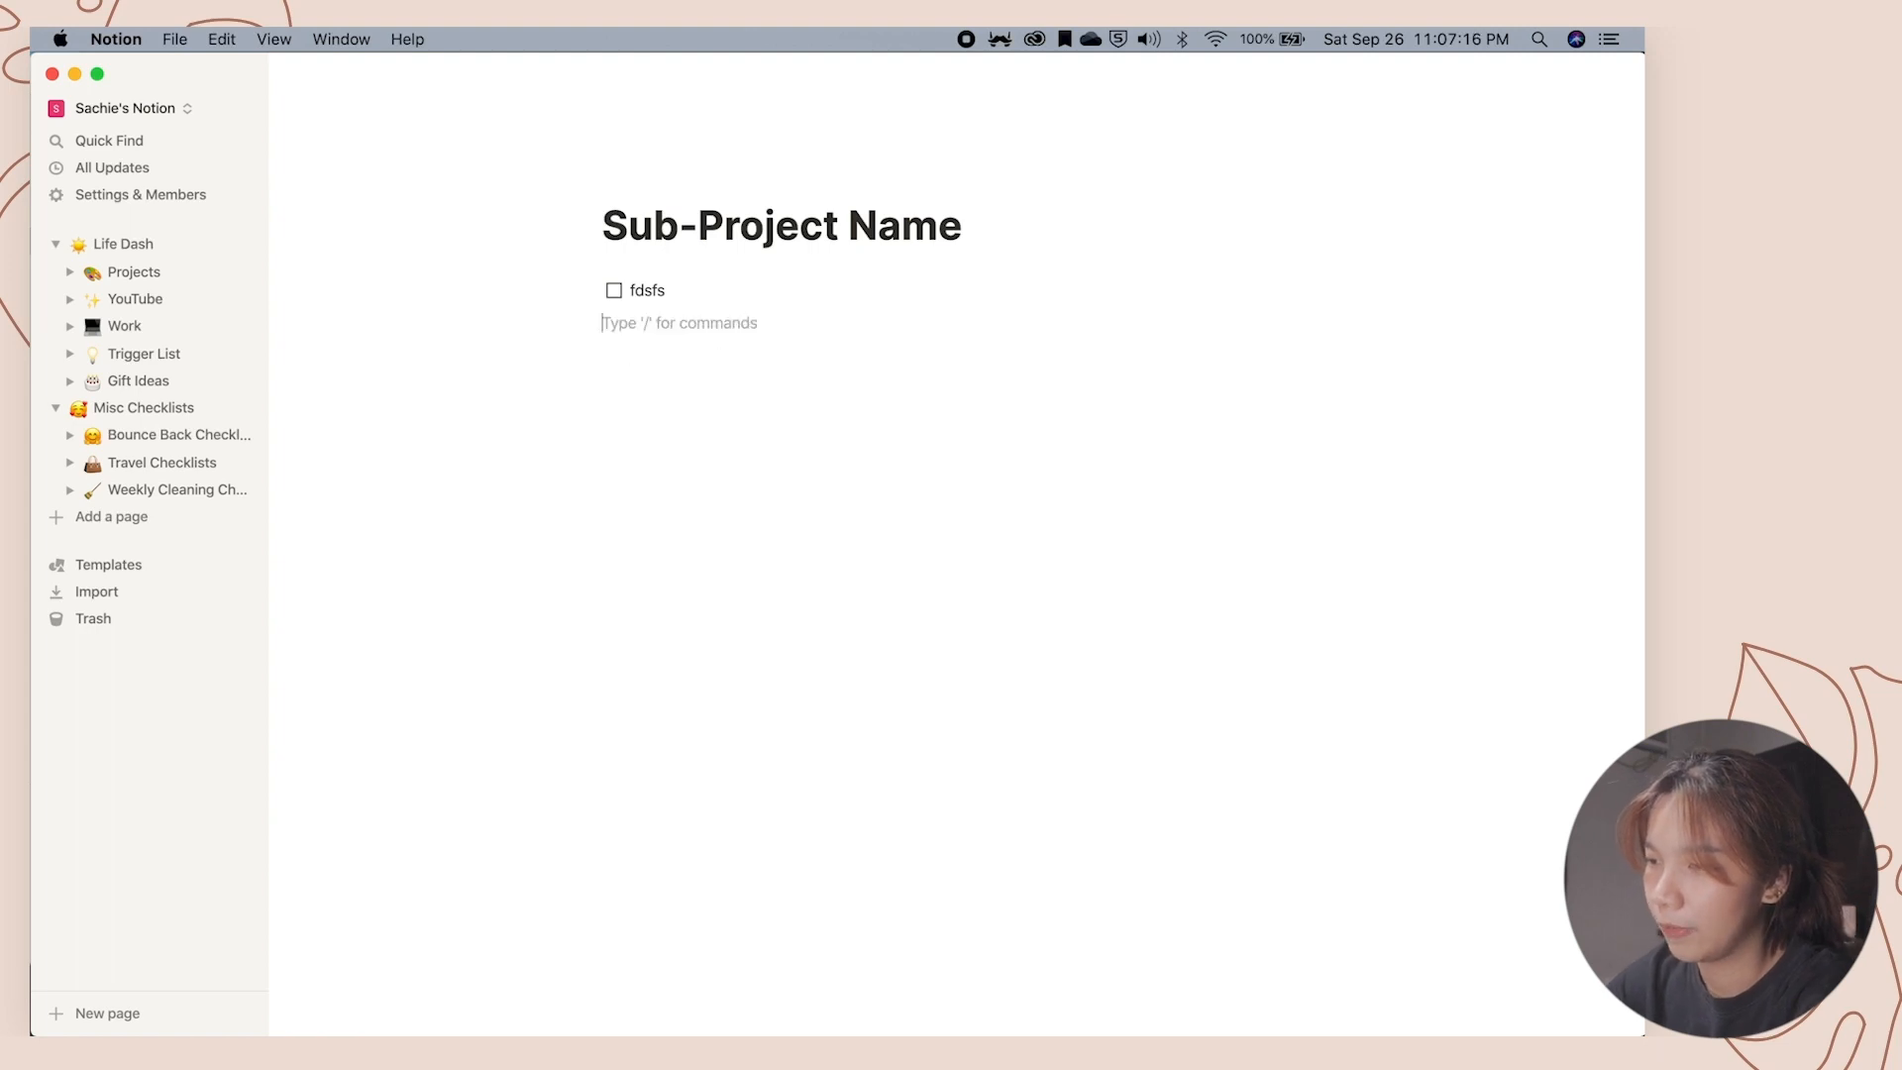
key(Return)
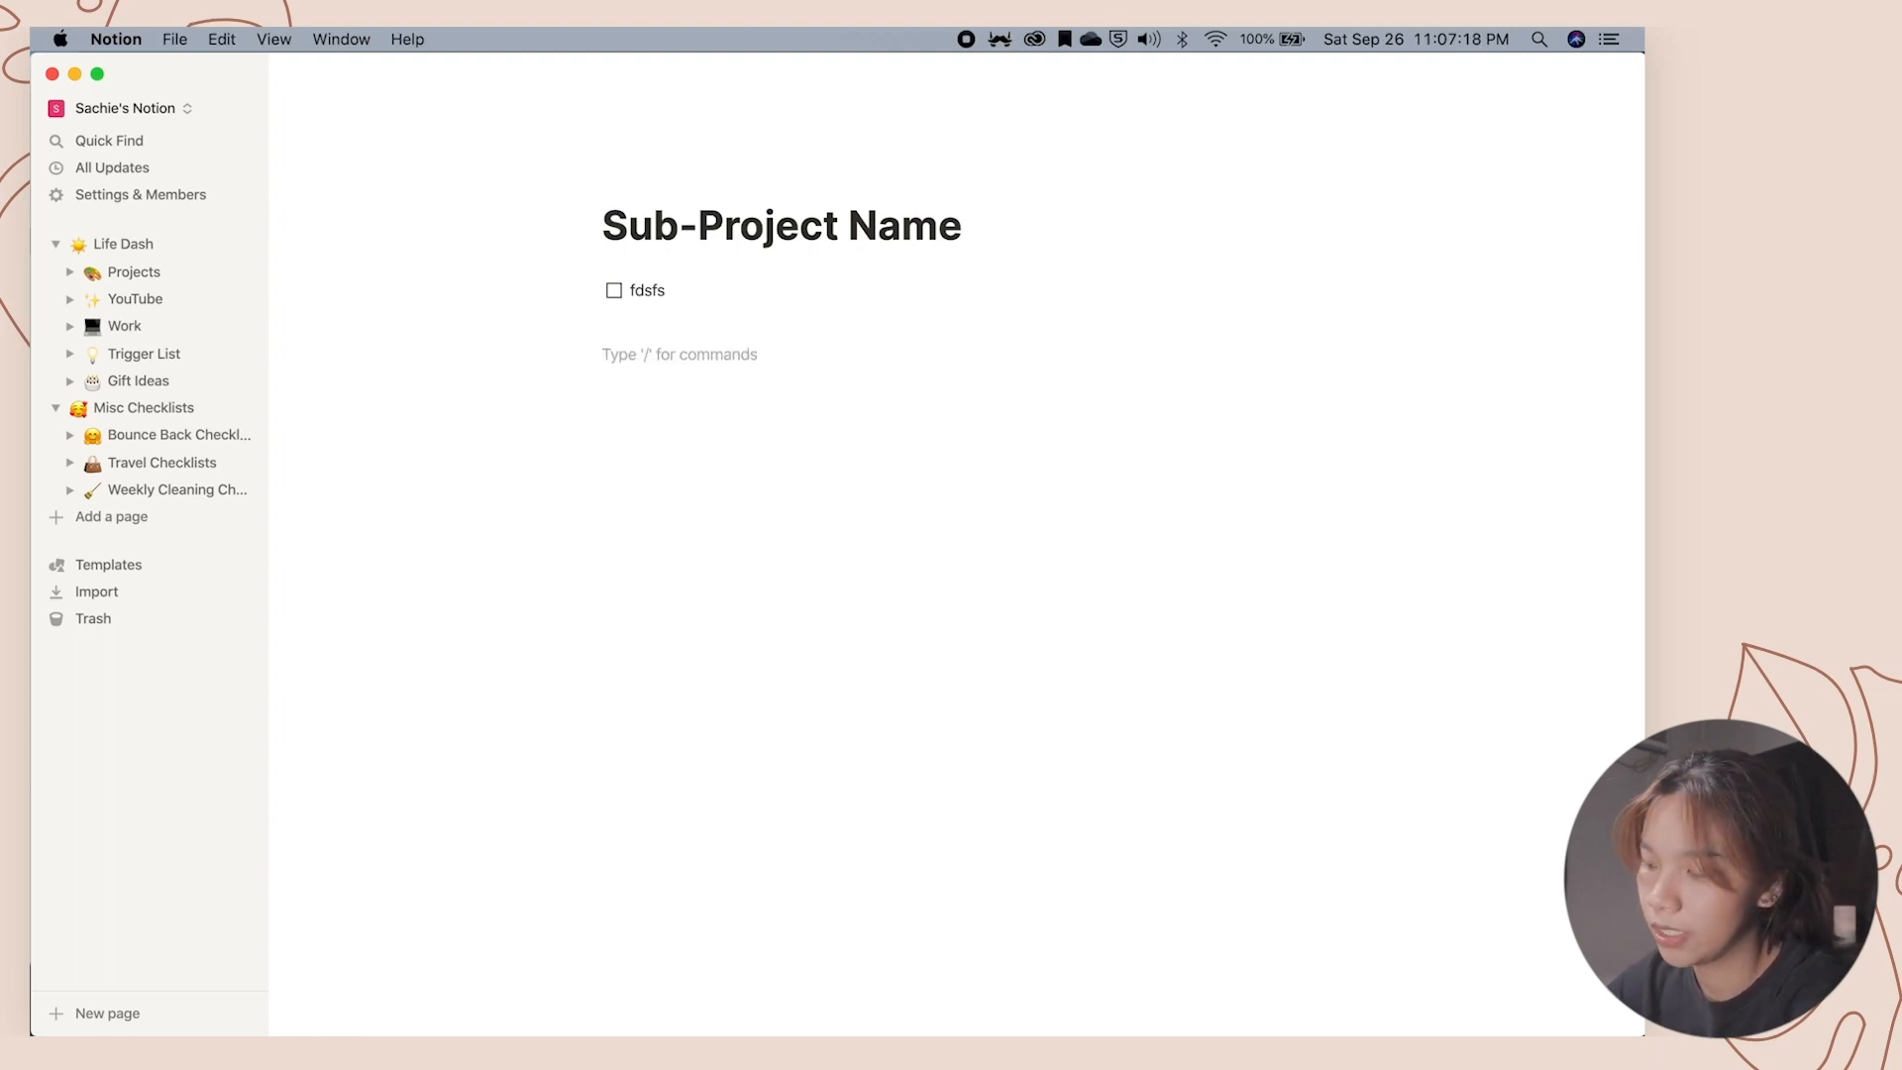
Add the line "Meeting with Sub-Project Colleagues" below the to-do and make it bold.
text(Meeting with Sub-Proje)
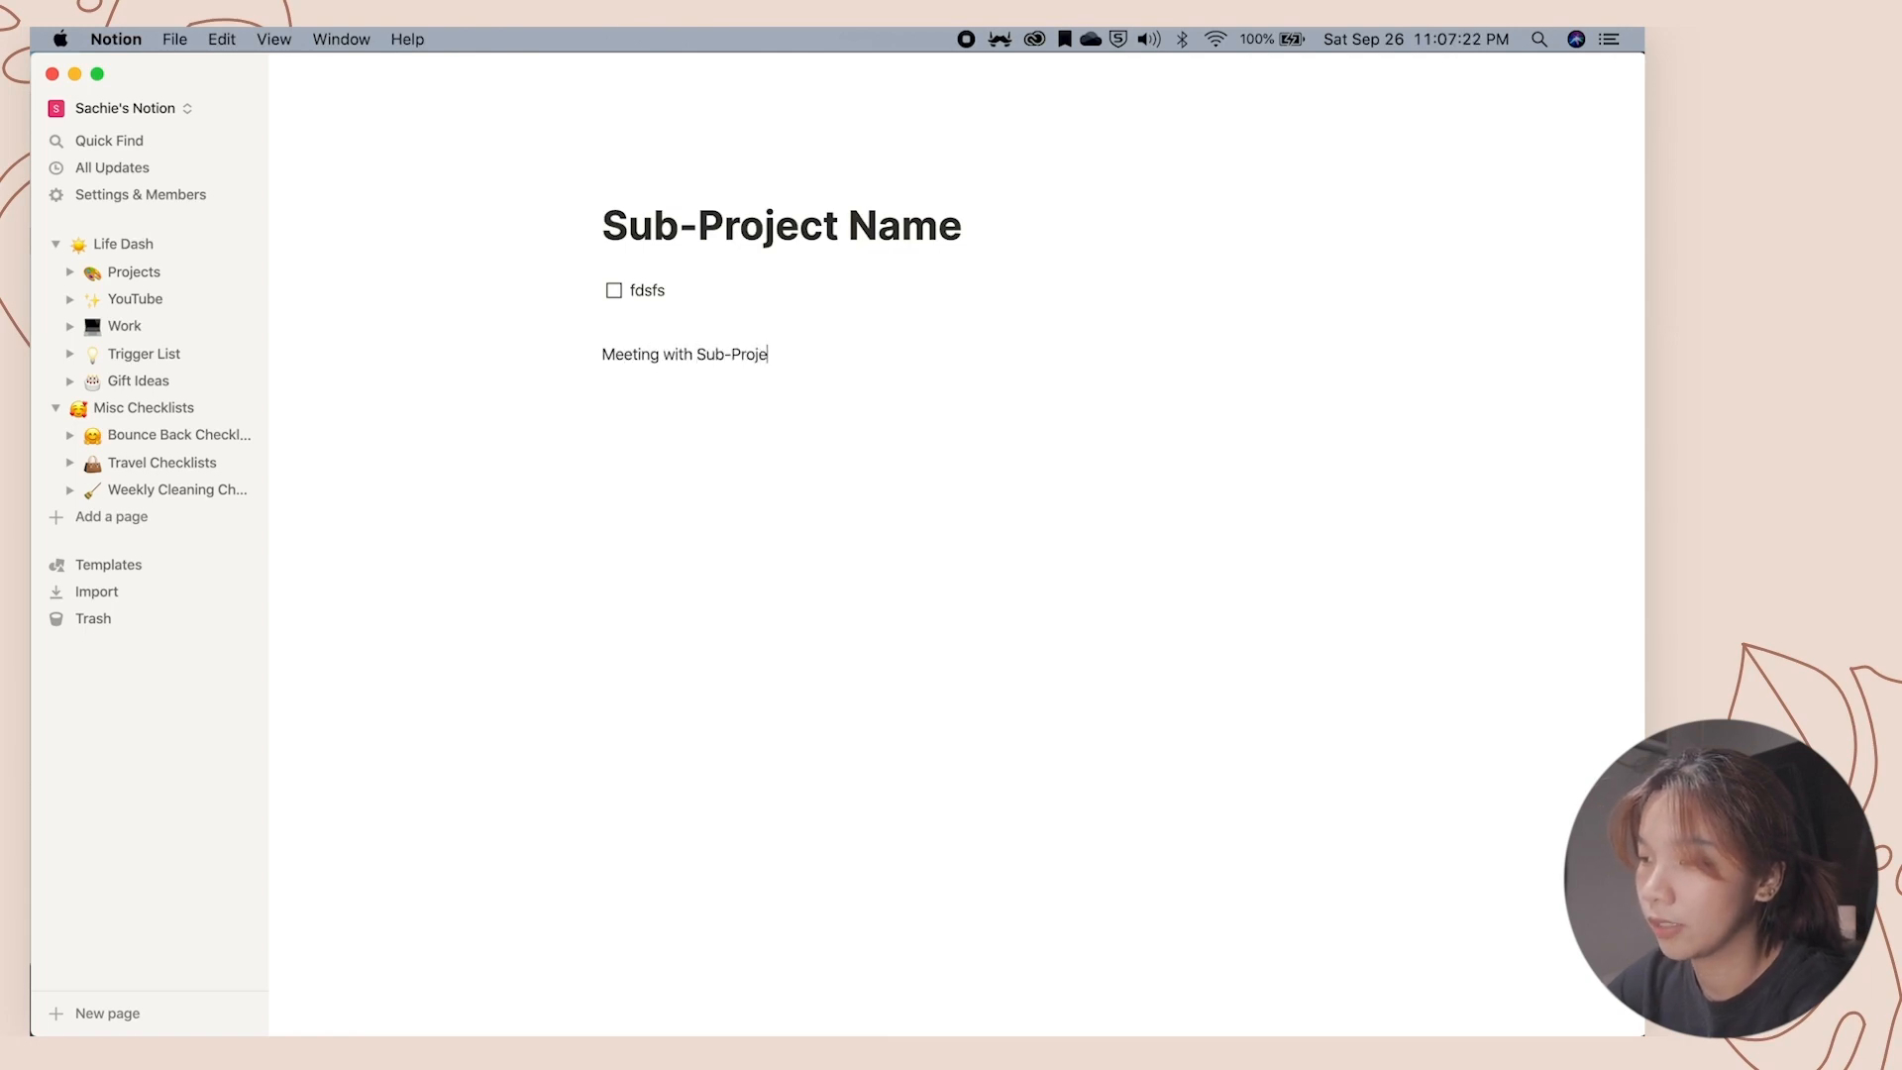
text(ct Colleagues)
key(Return)
key(Up)
key(super+a)
key(super+b)
key(Down)
Create a bulleted list under the meeting line with the items "Note 1", "Note 2" and "Note 3".
key(BackSpace)
text(-)
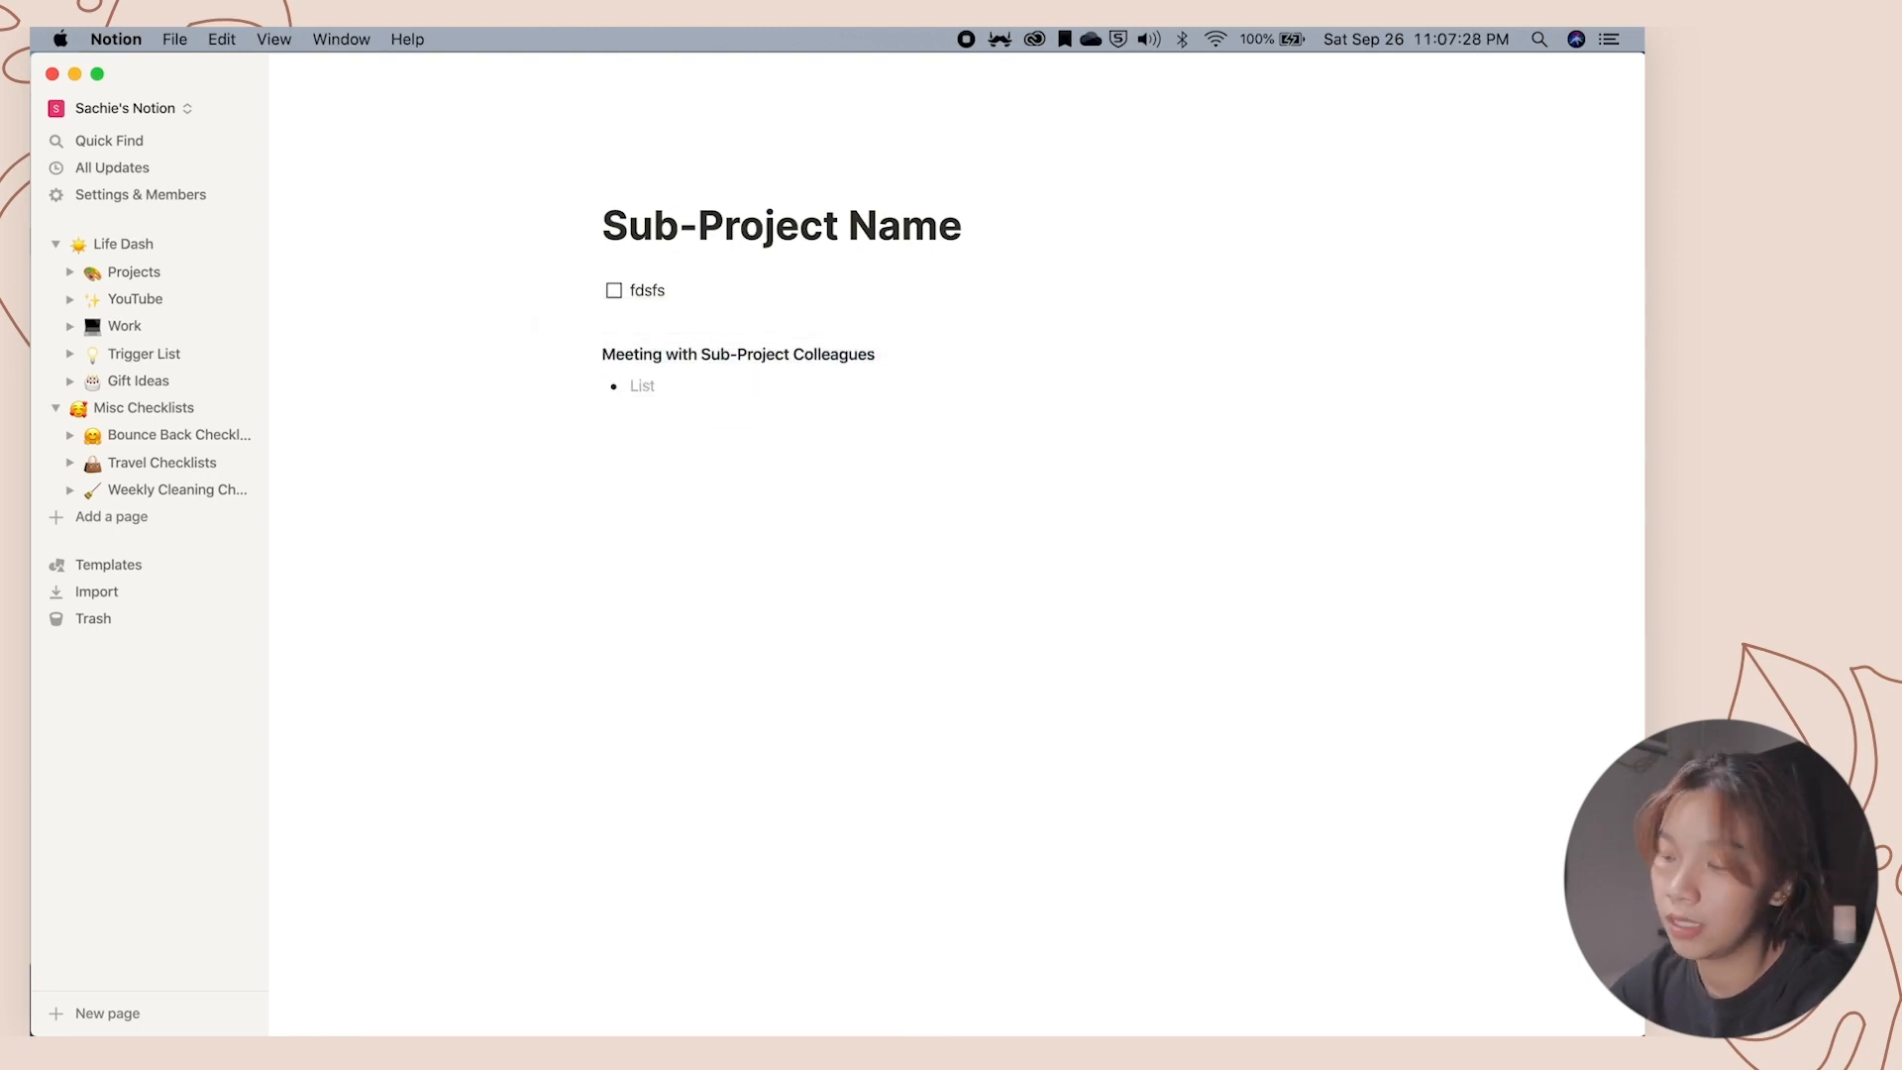
text(Not)
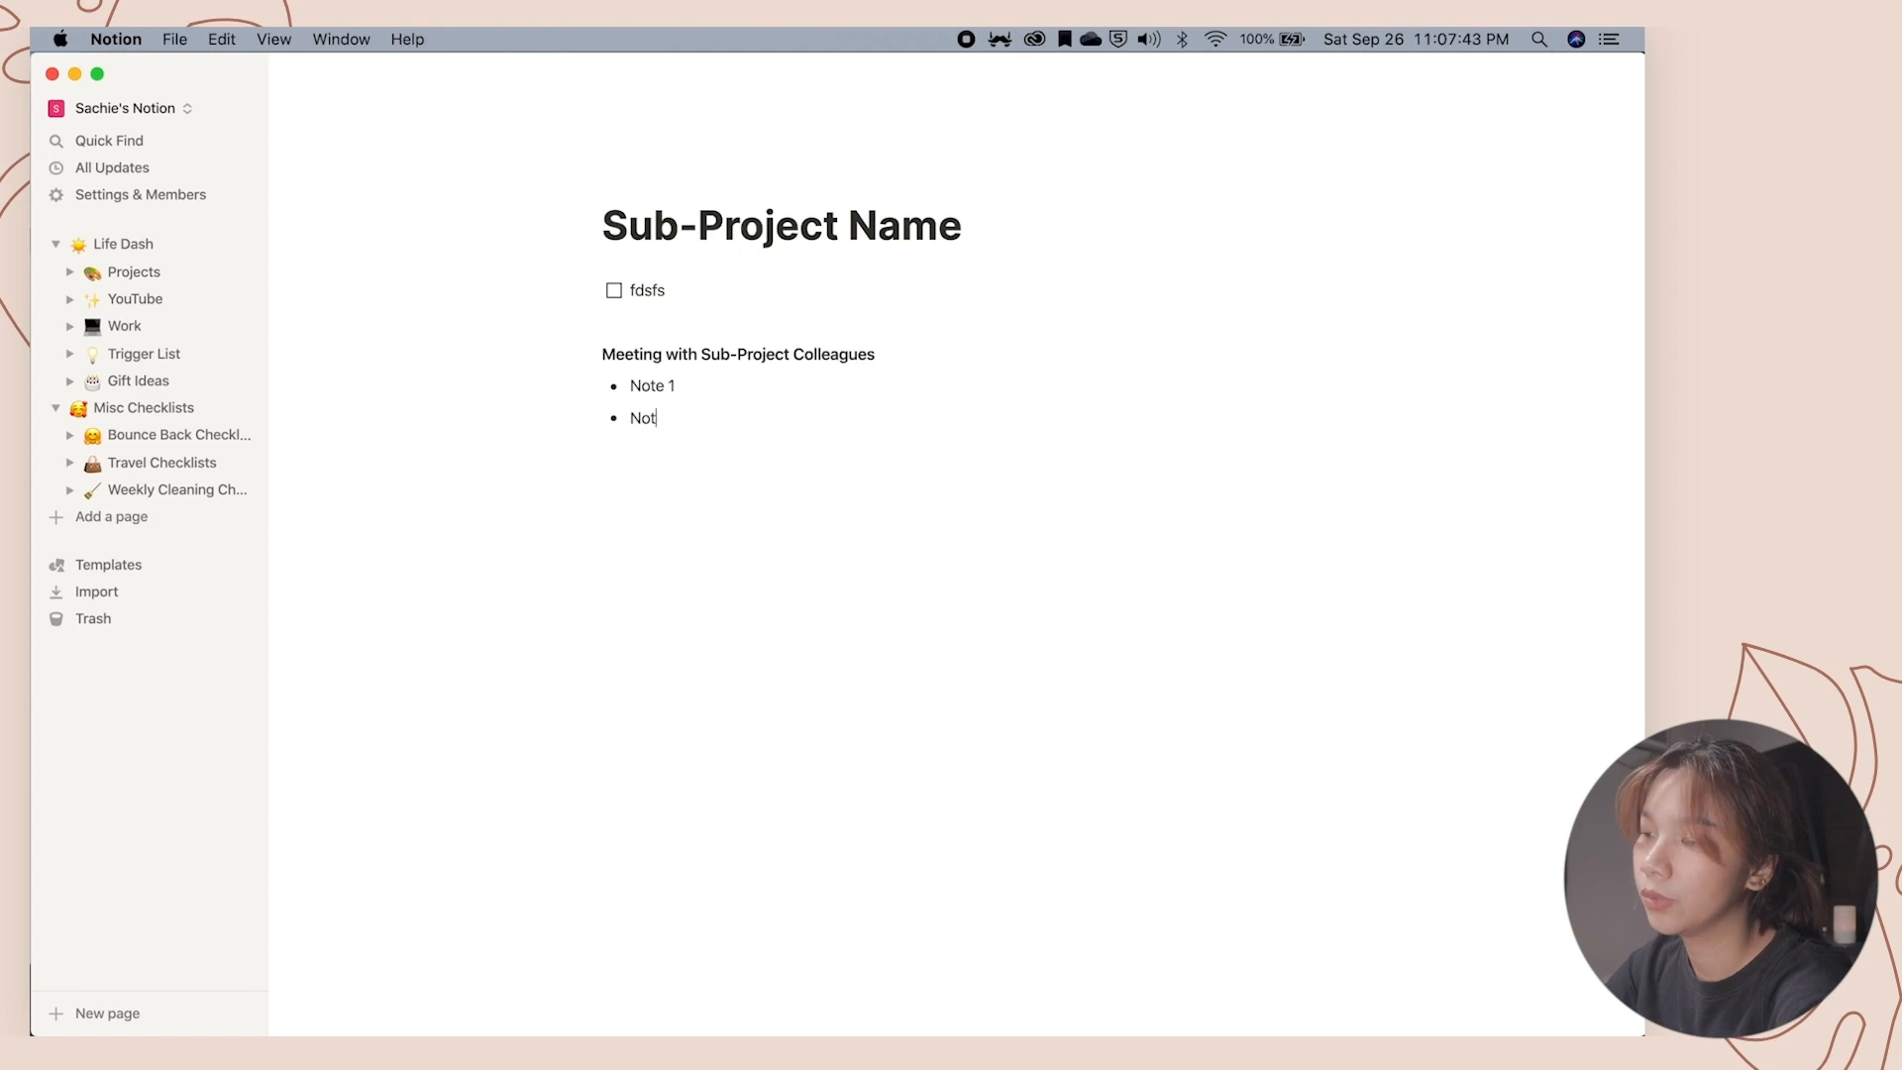
text(e 2)
key(Return)
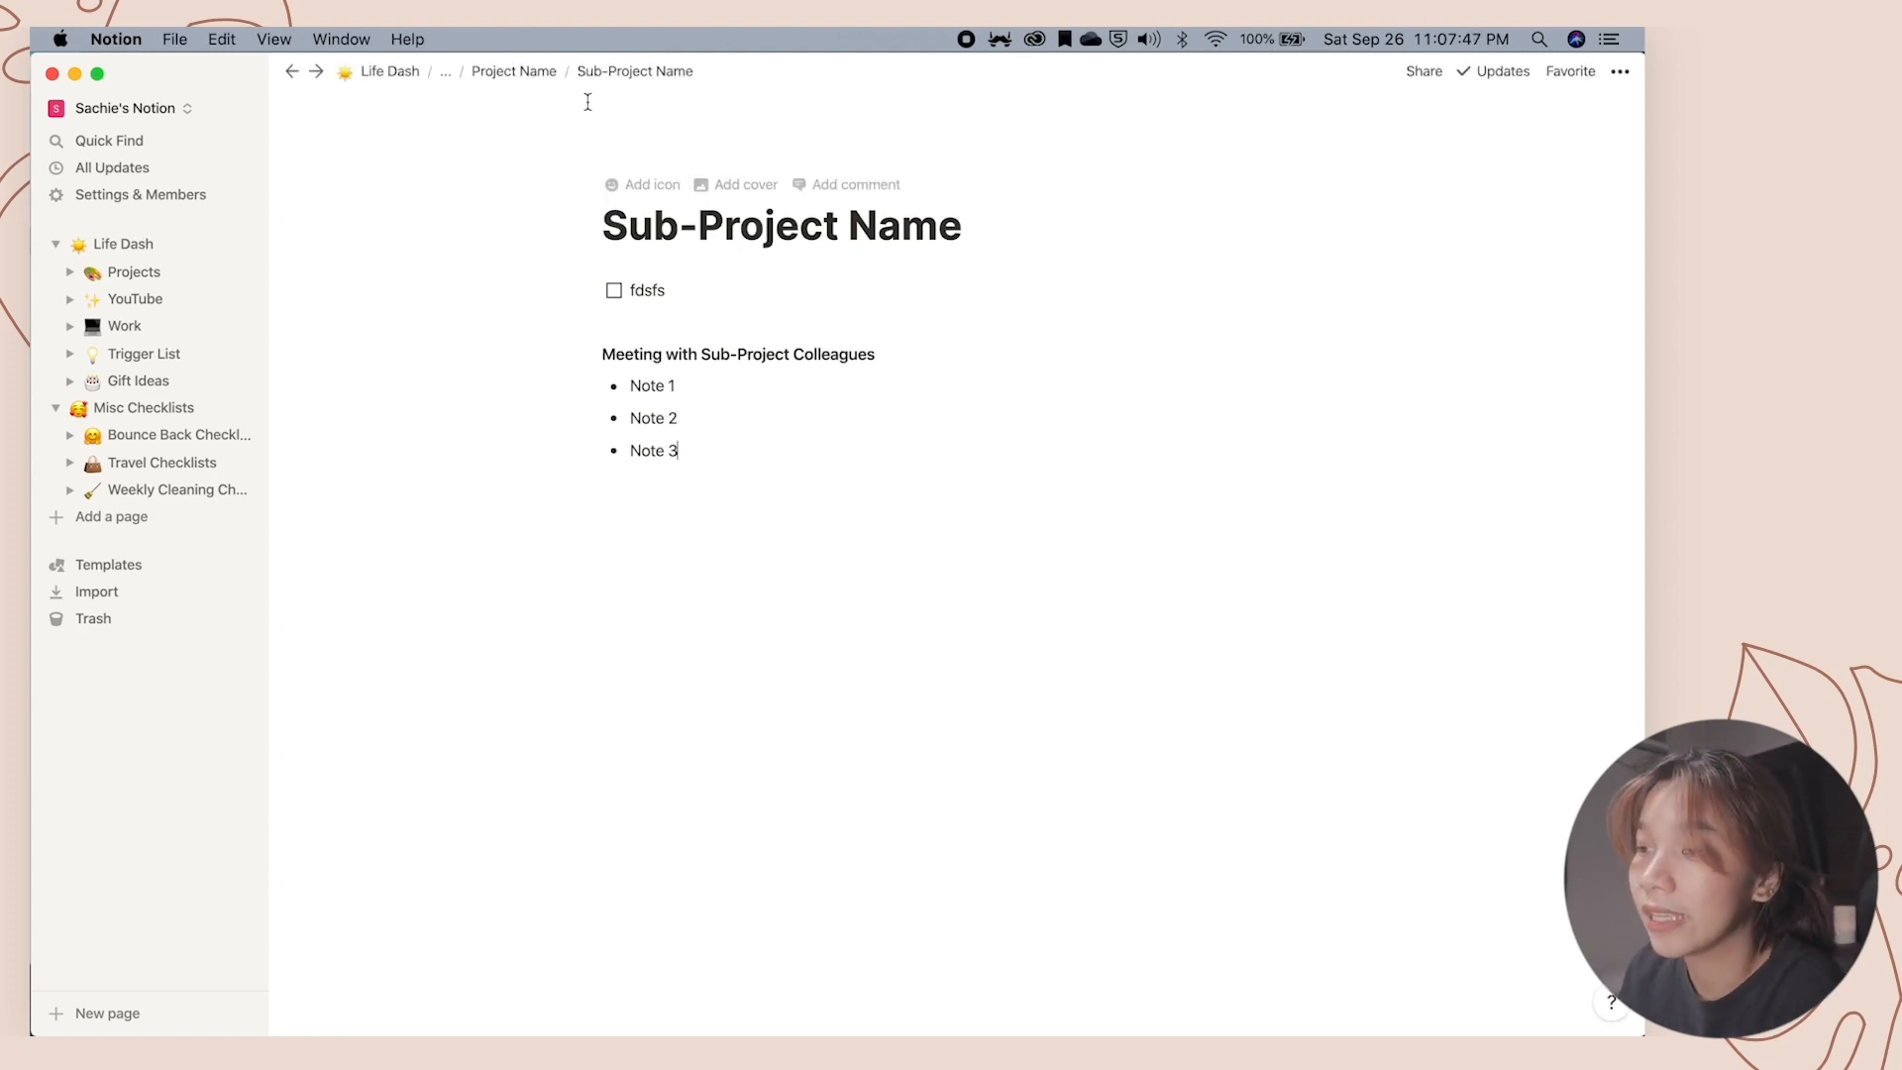
Return to the Projects board and open the Project Name card to review its properties and content blocks.
click(510, 72)
click(491, 74)
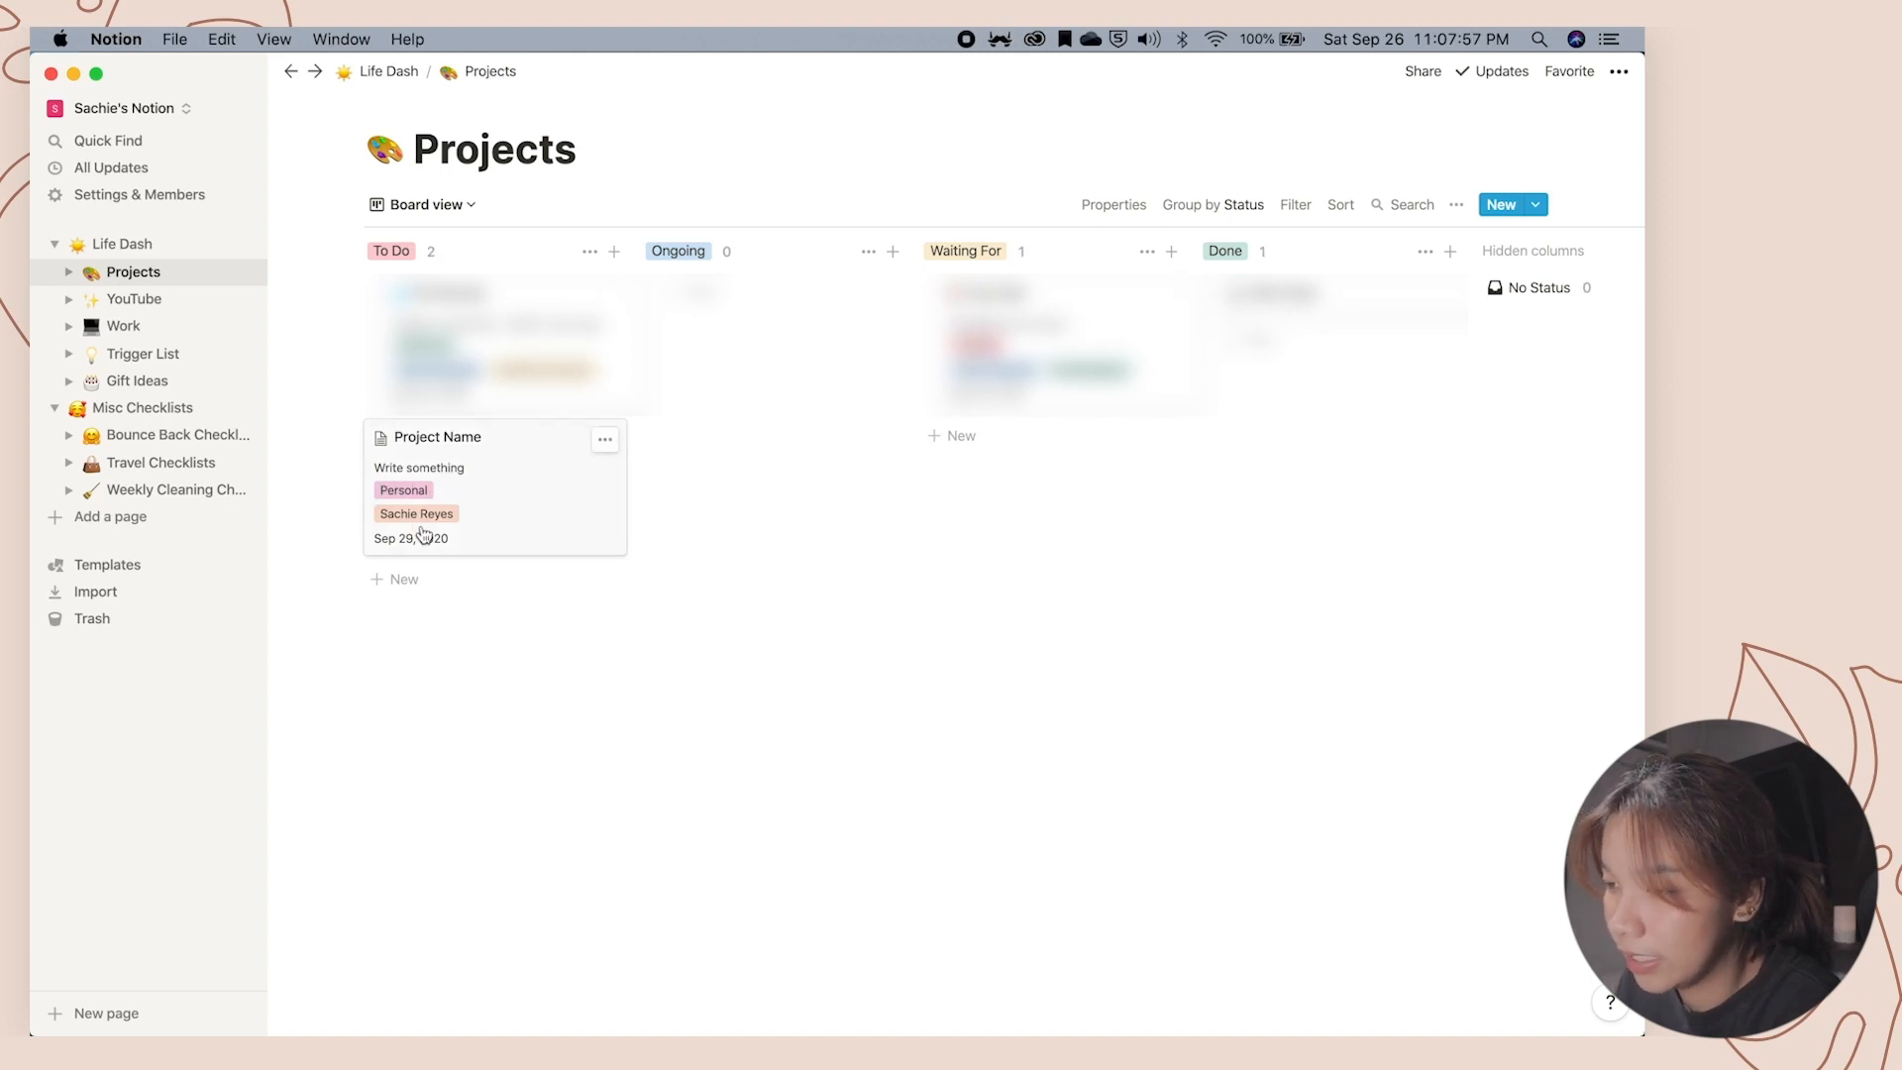
click(549, 451)
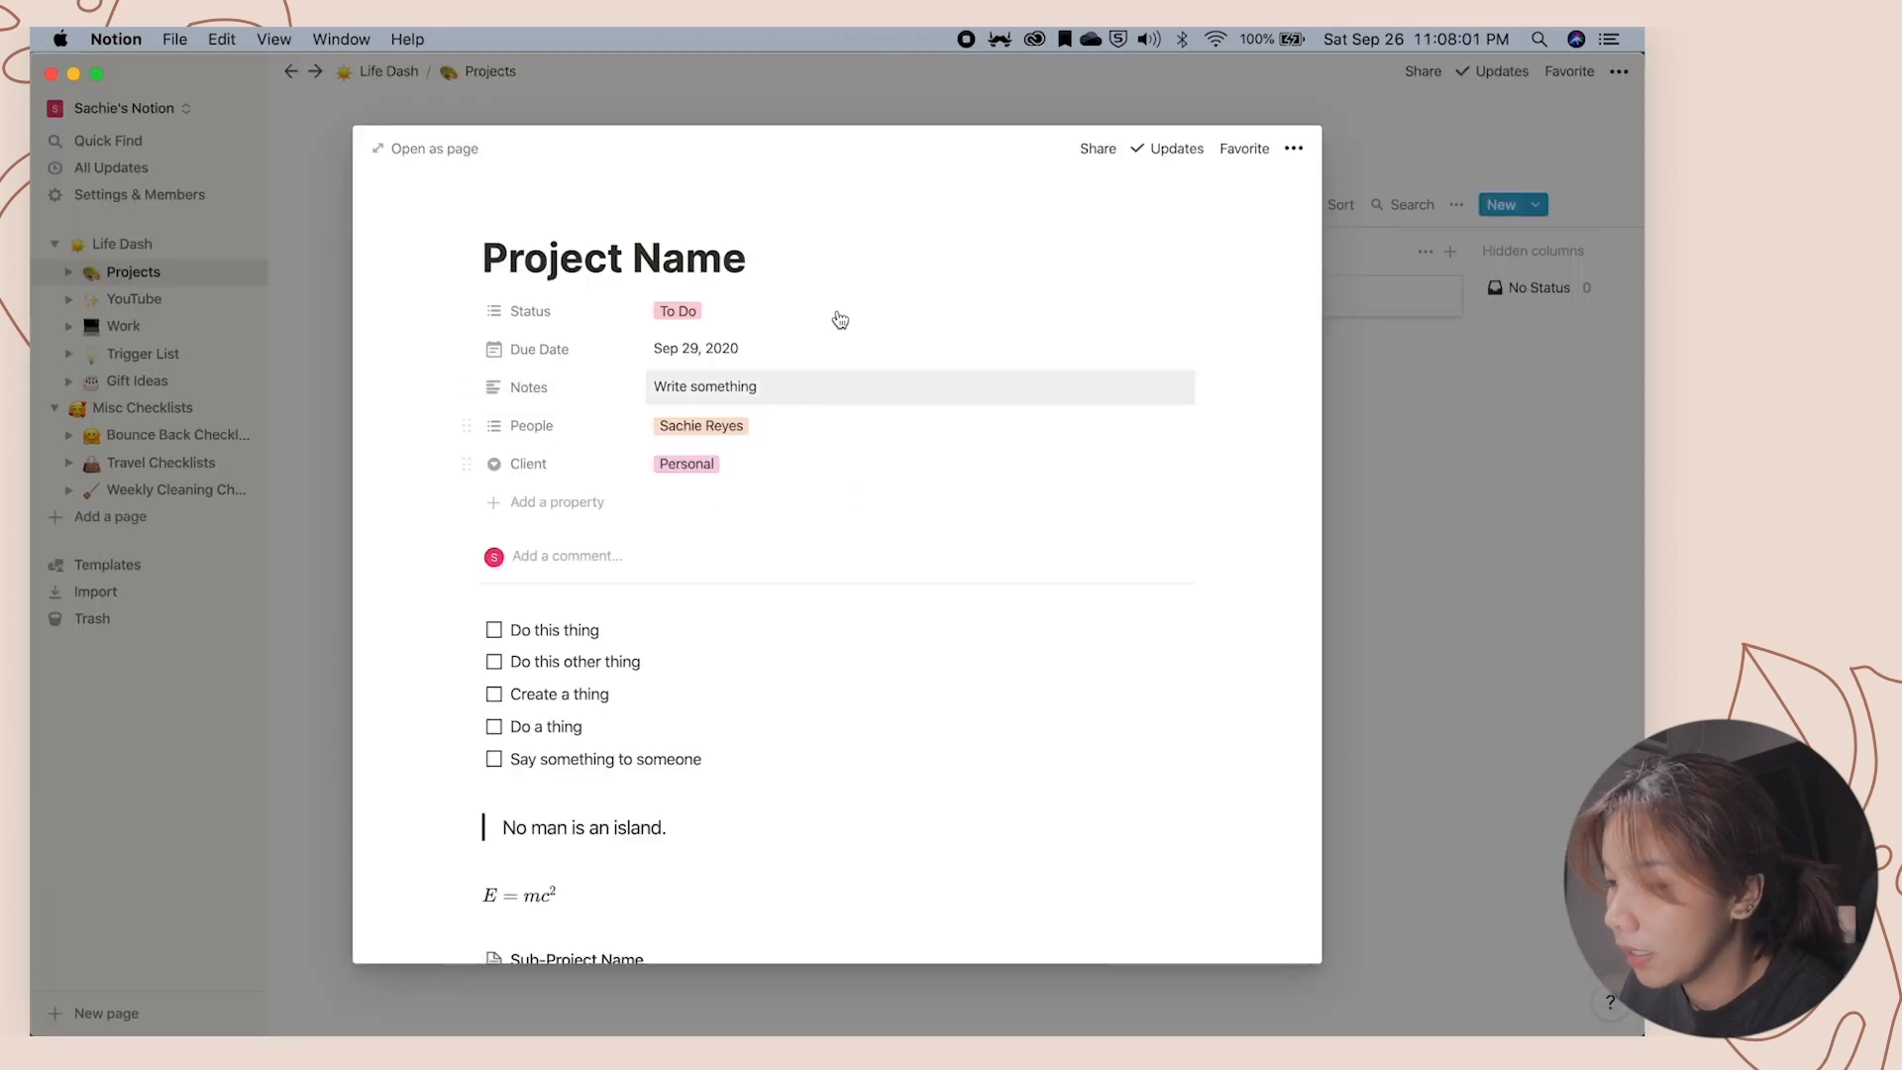
scroll(880, 722, down, 2)
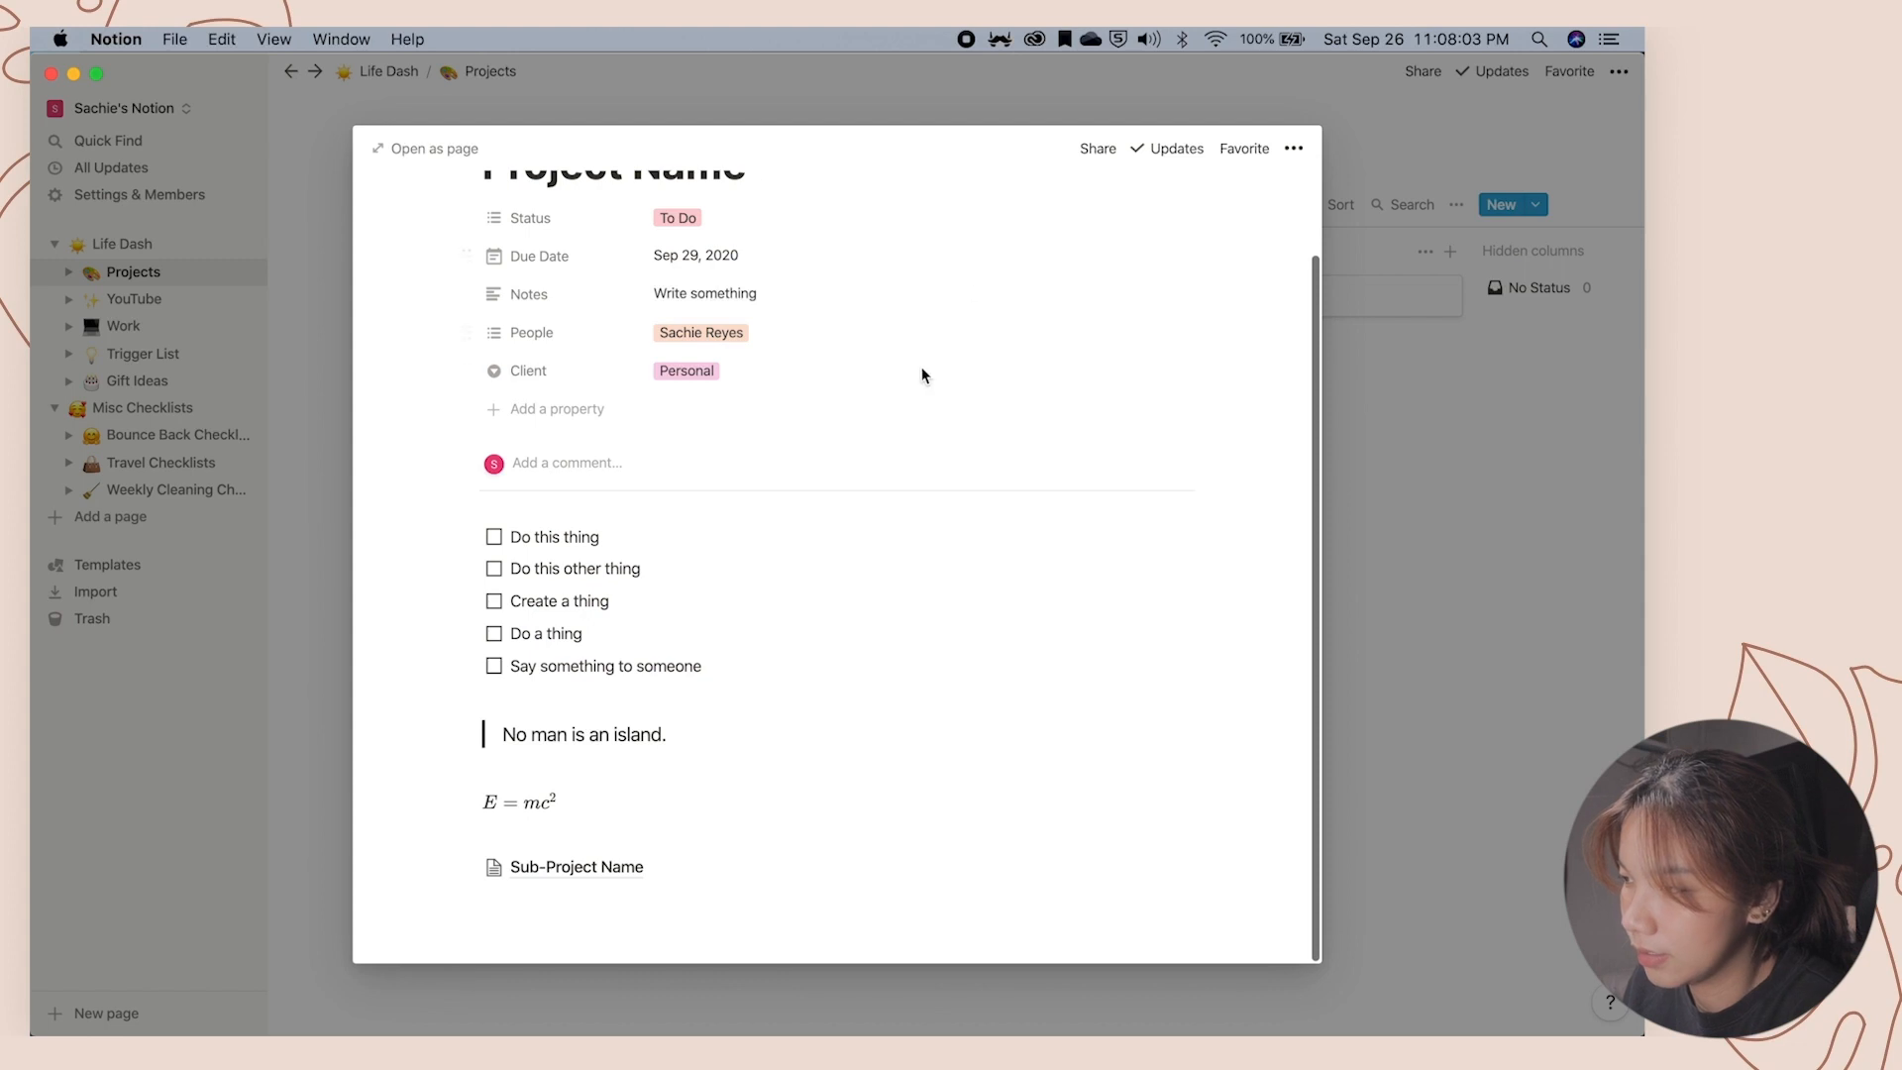
scroll(941, 327, up, 3)
scroll(975, 432, down, 3)
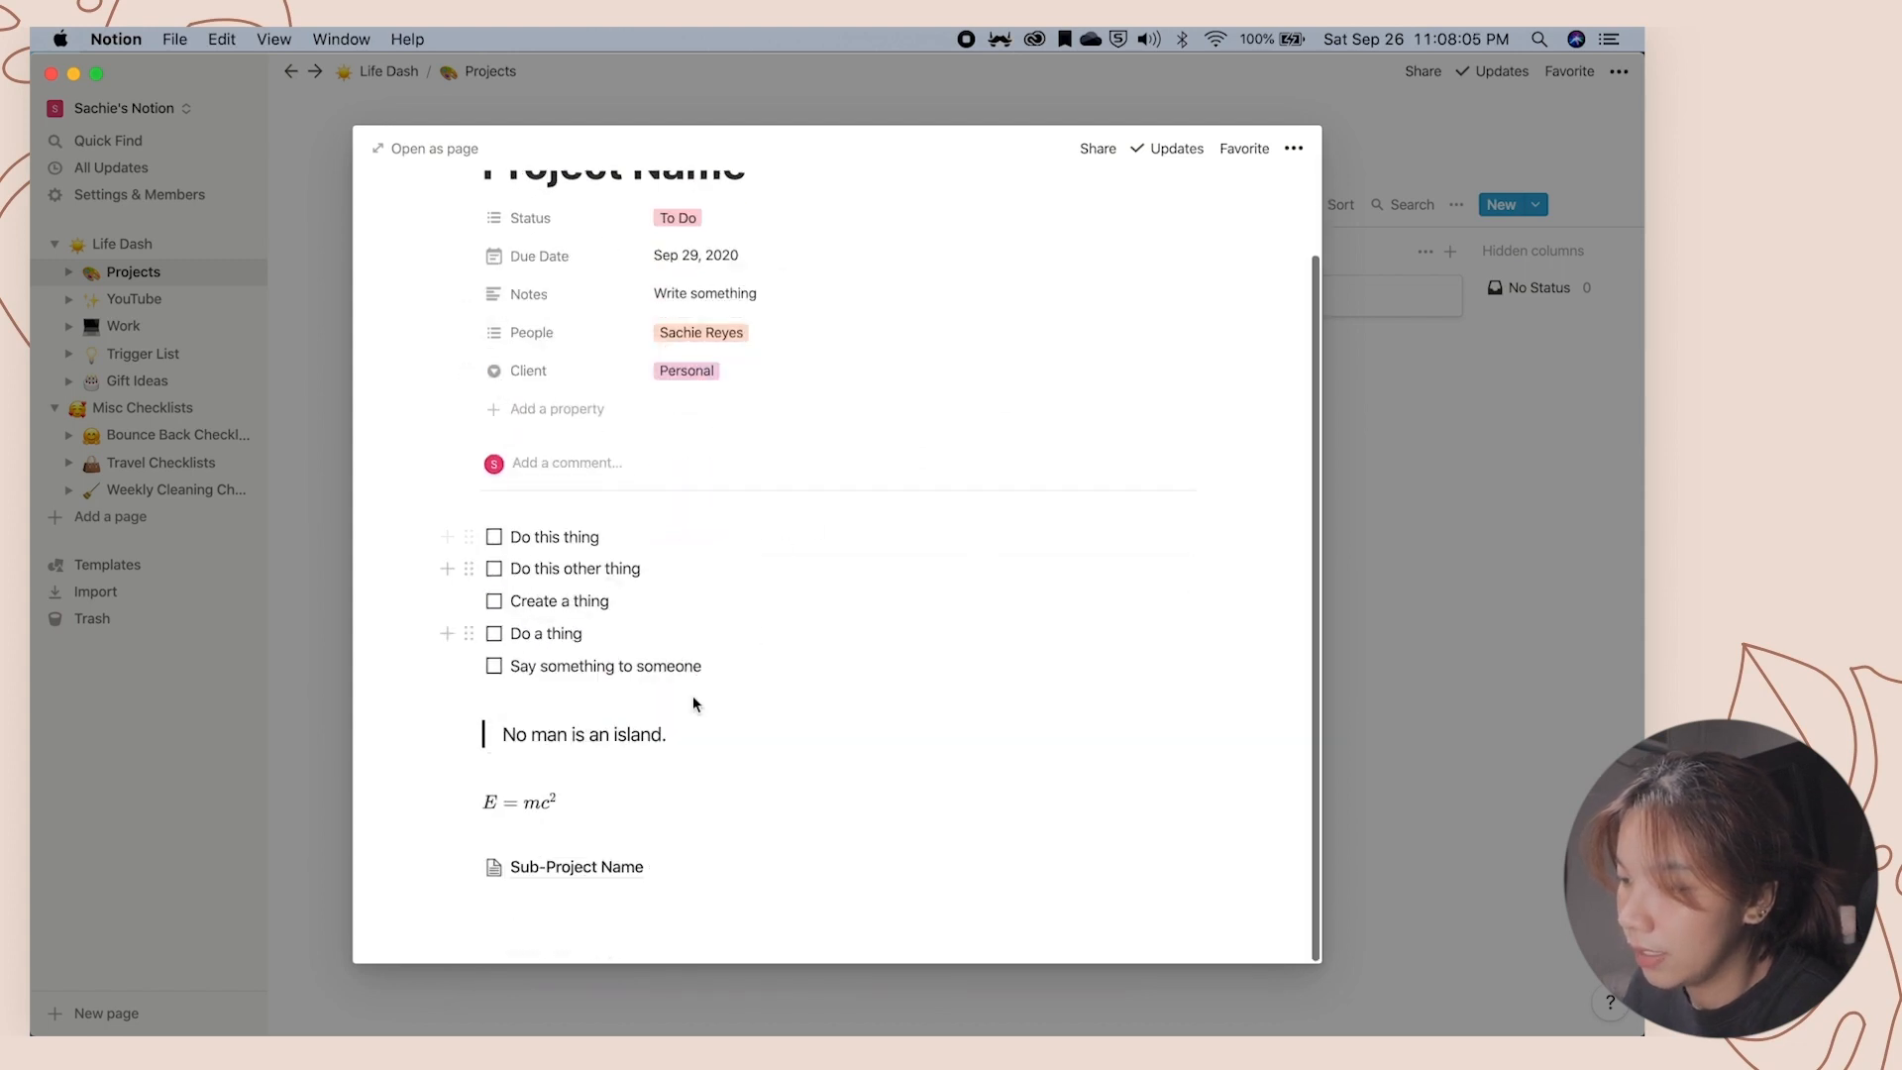
View the Sub-Project Name page from within the project, and go back up through the project page to the Projects board.
click(556, 877)
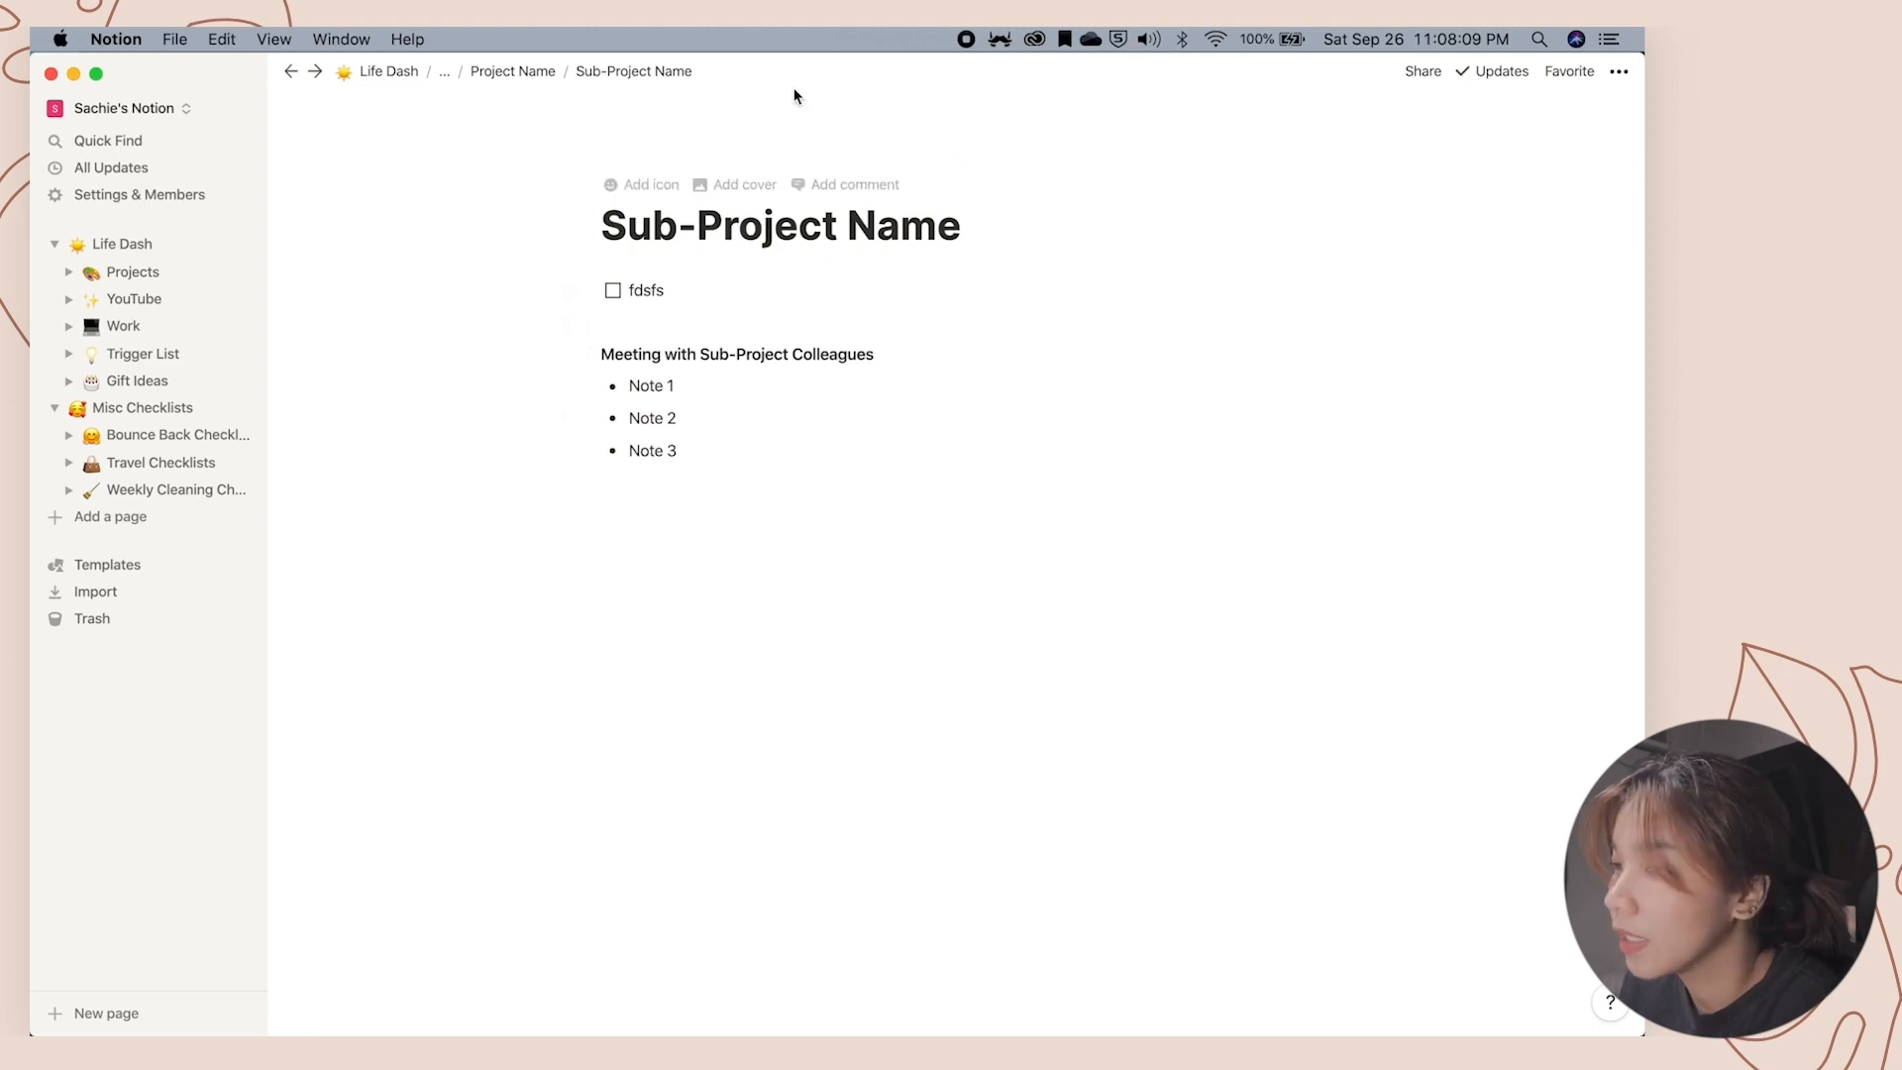
scroll(1235, 684, down, 3)
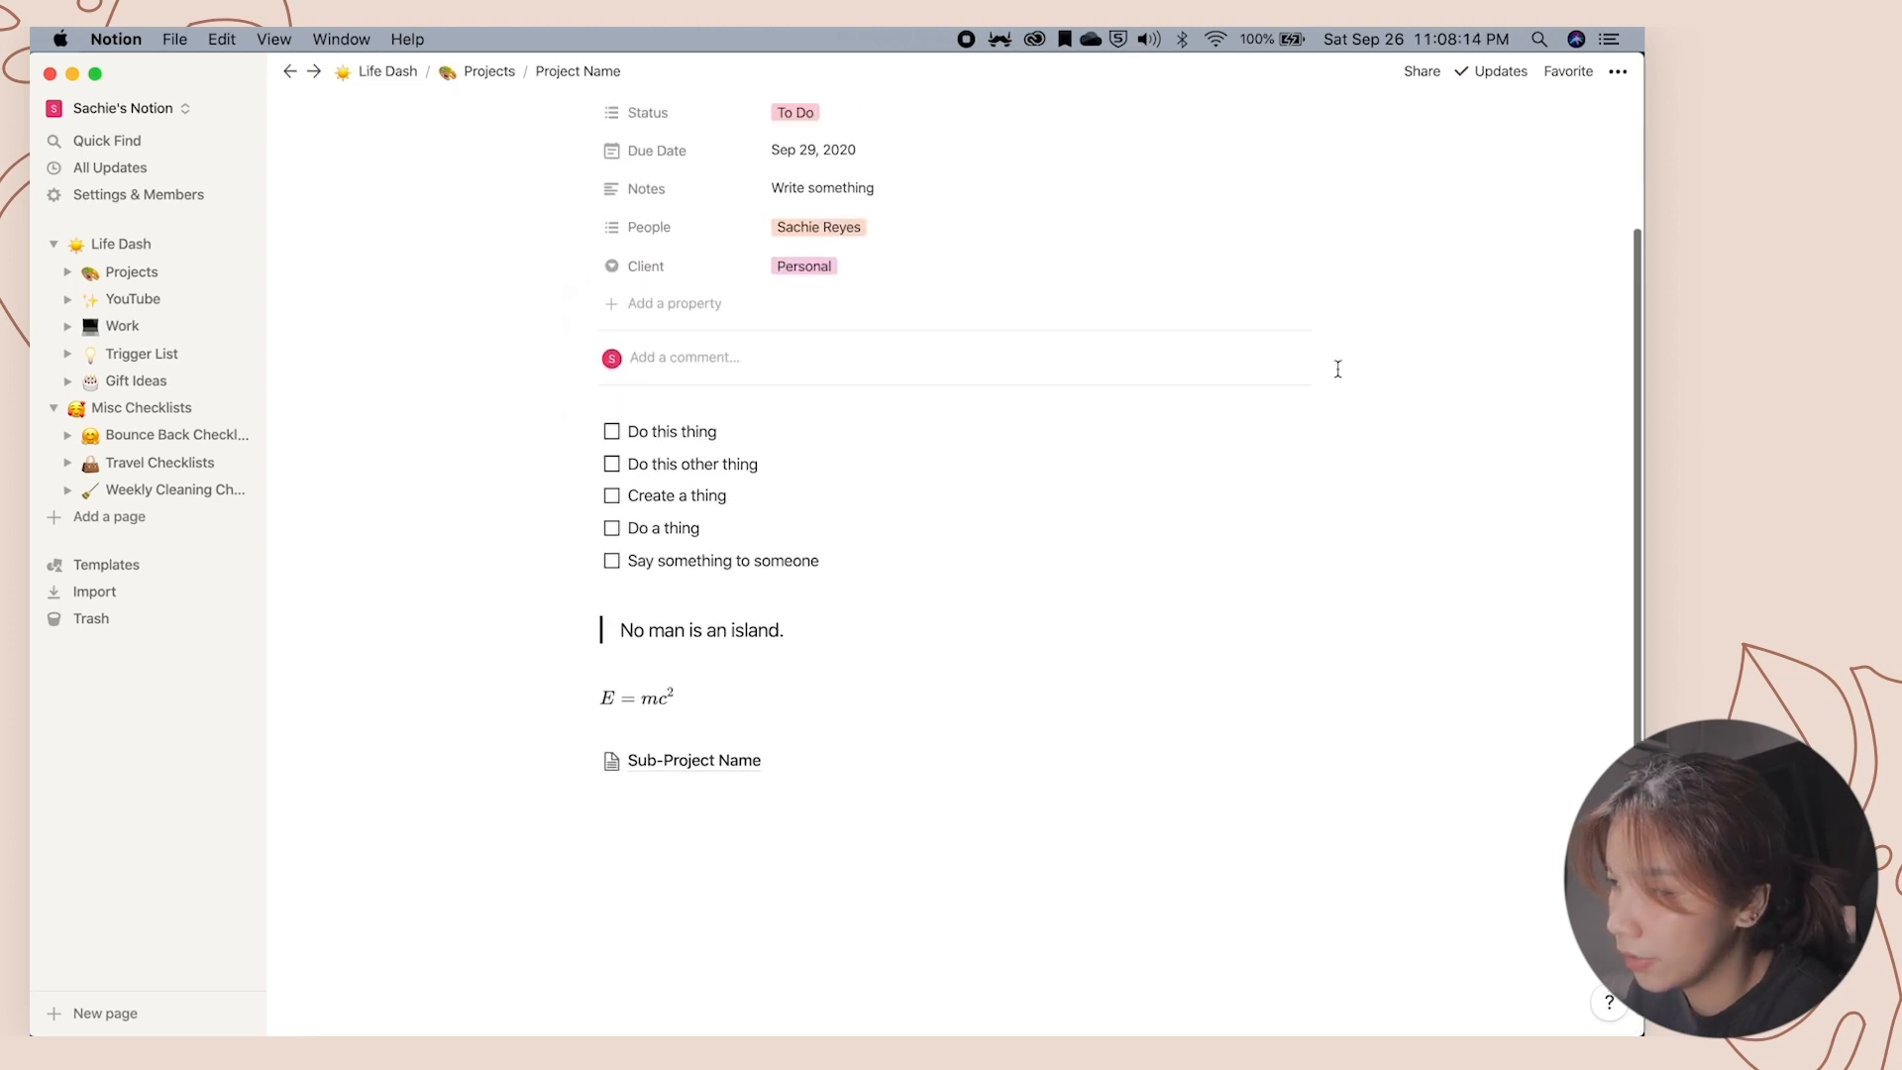
scroll(1297, 356, up, 3)
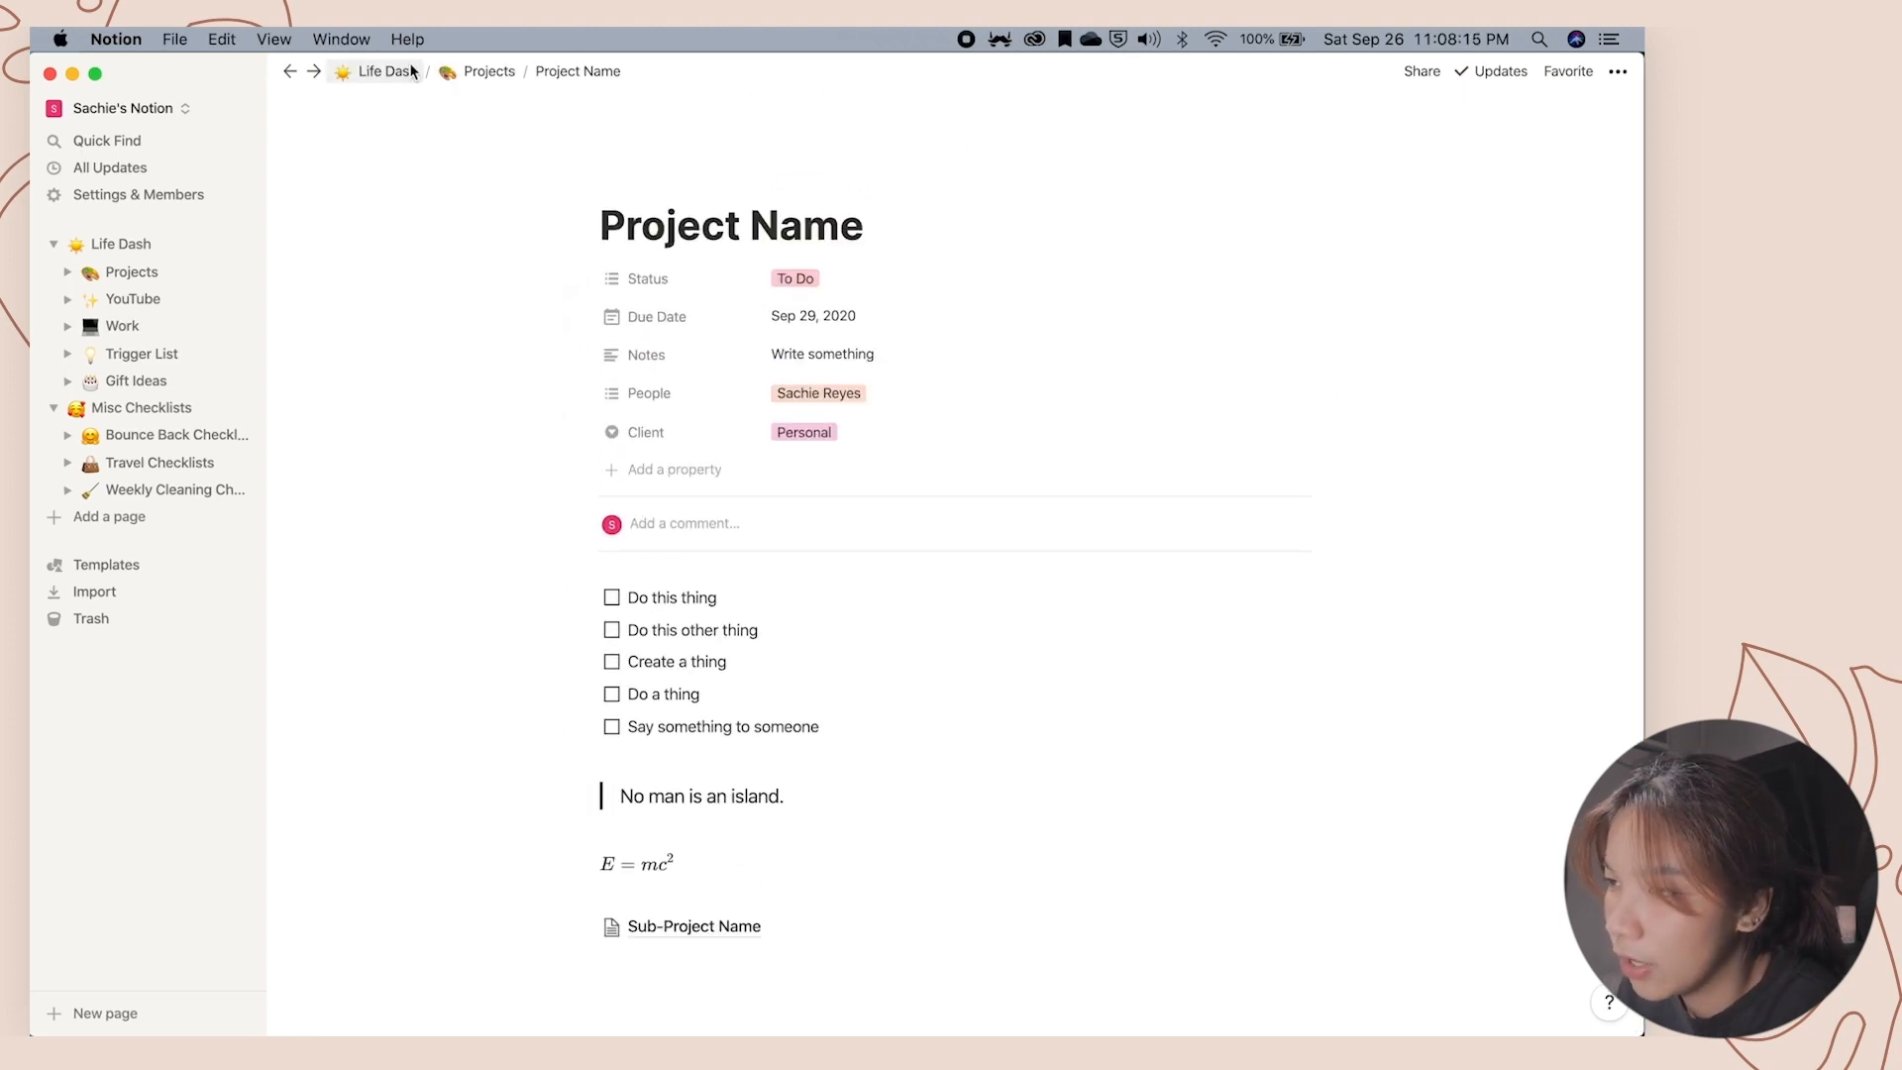
click(490, 71)
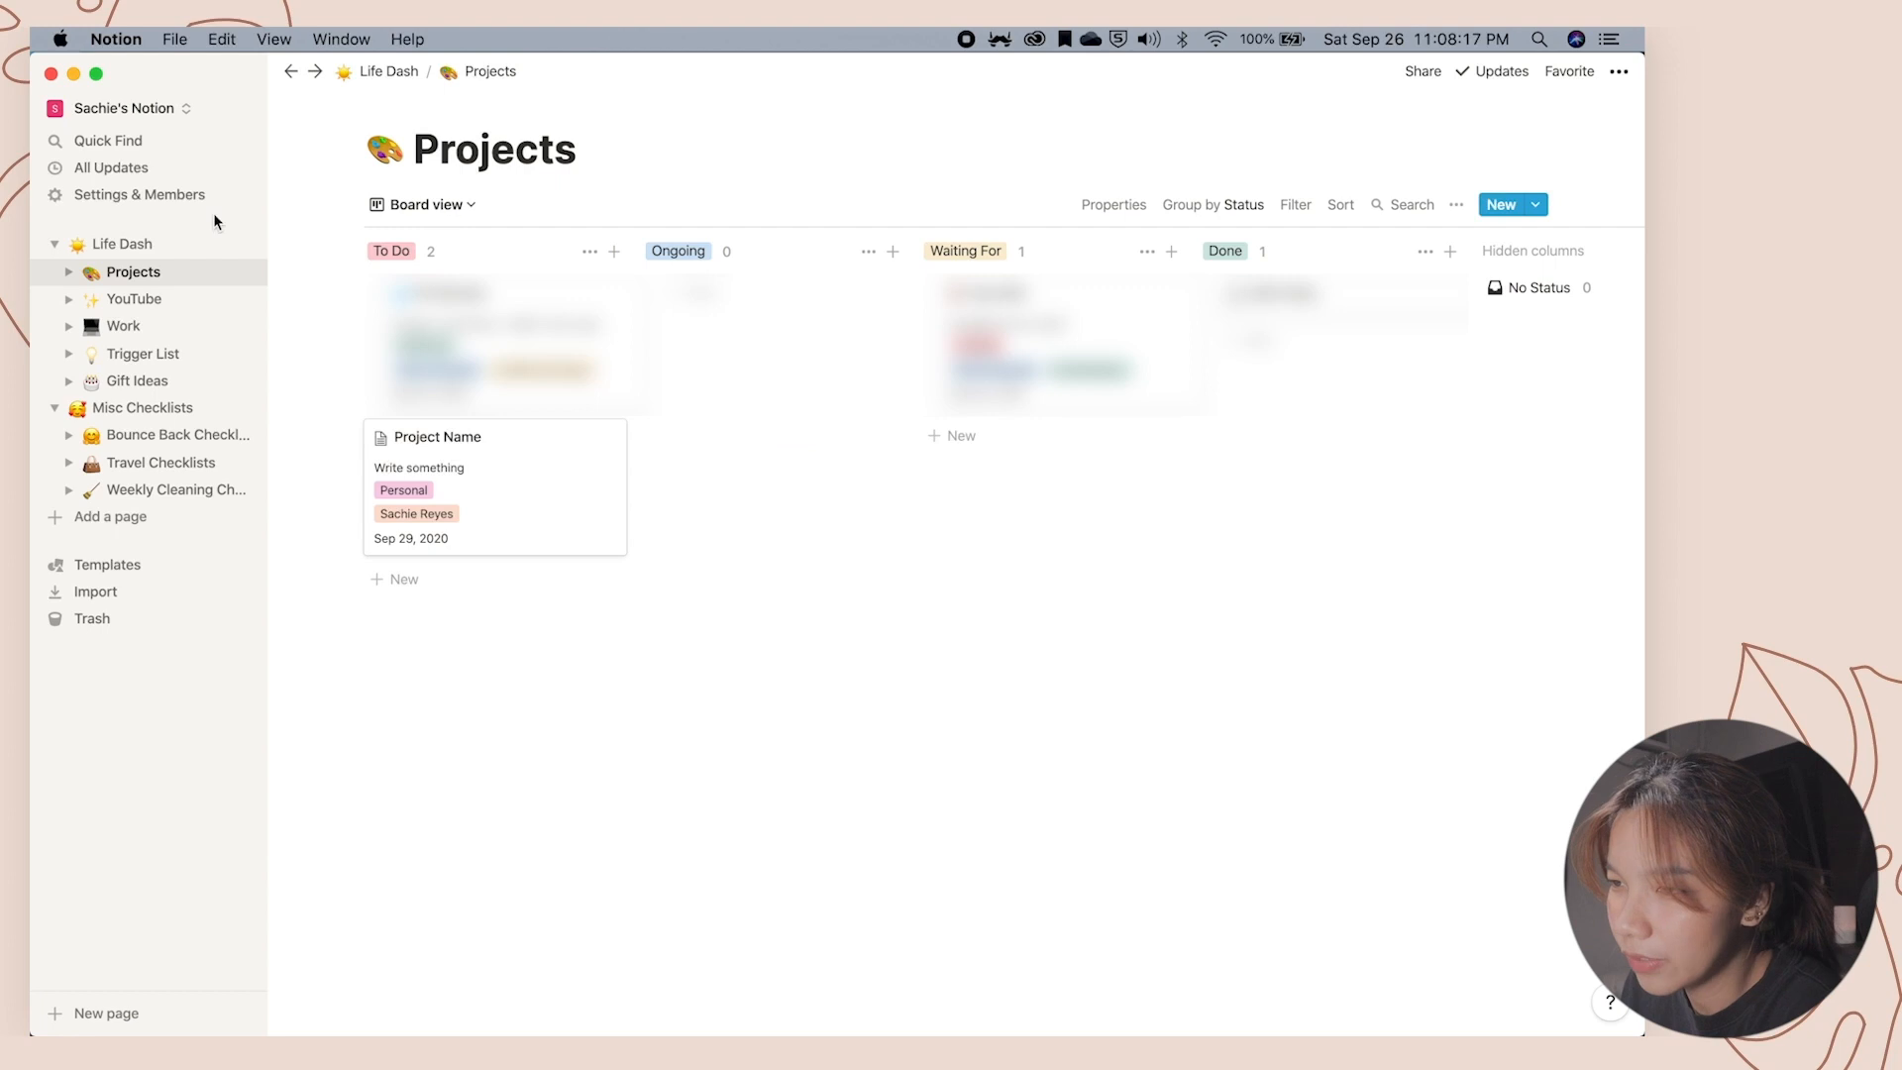
Add a new entry named "YouTube video idea" to the YouTube database on the Life Dash page.
click(121, 244)
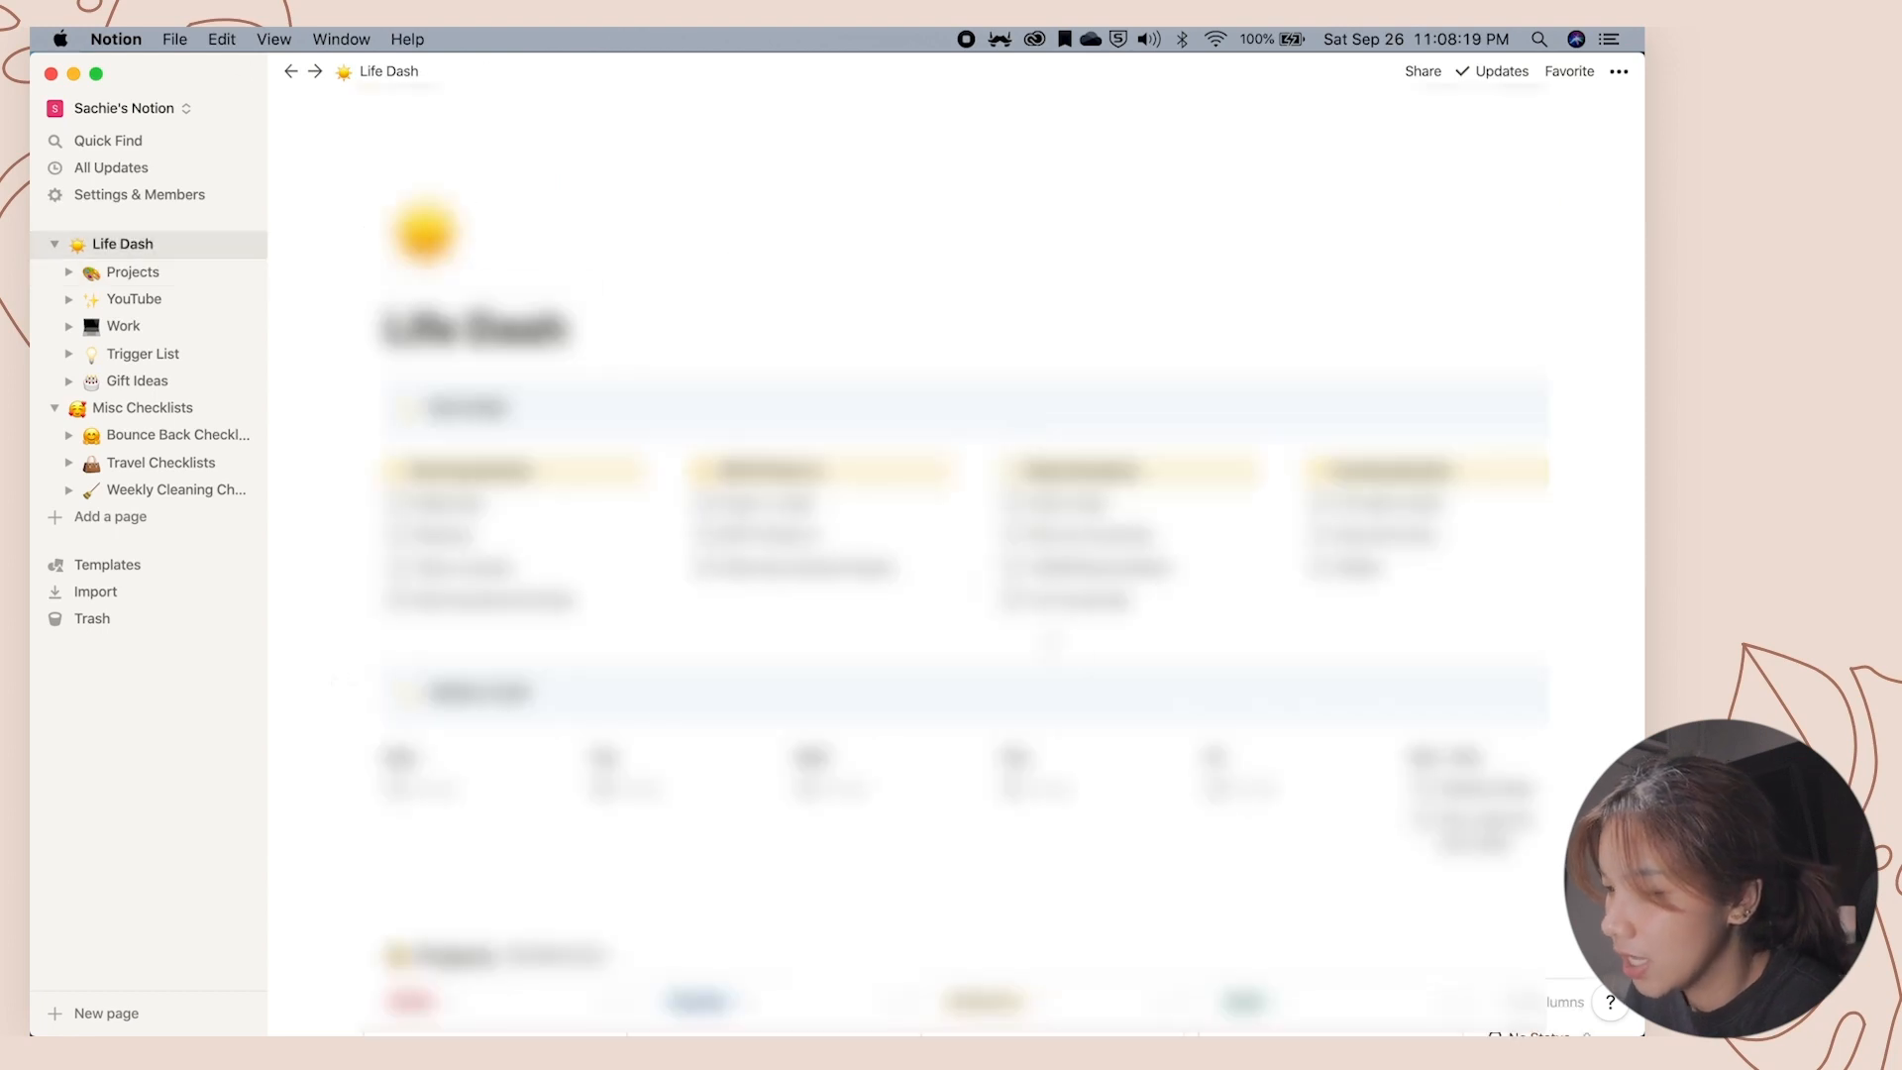
scroll(1382, 280, down, 15)
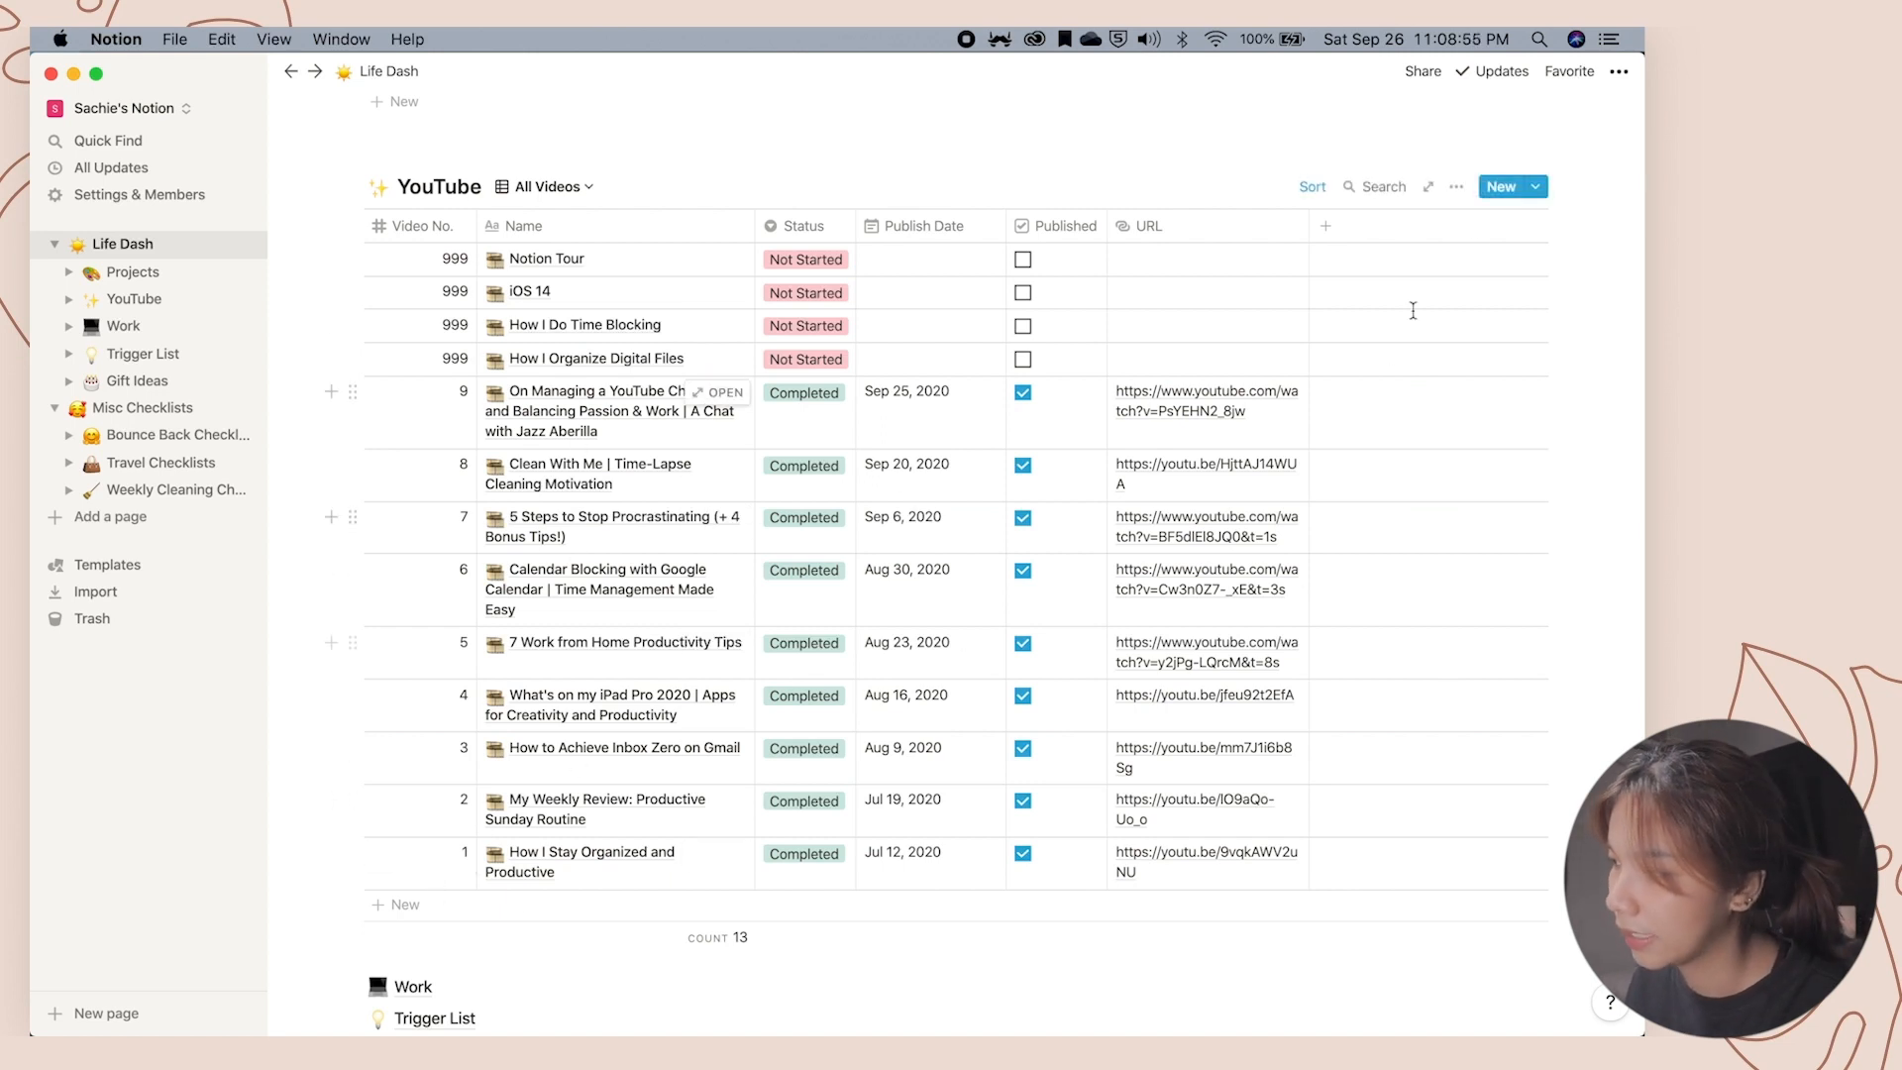
click(405, 906)
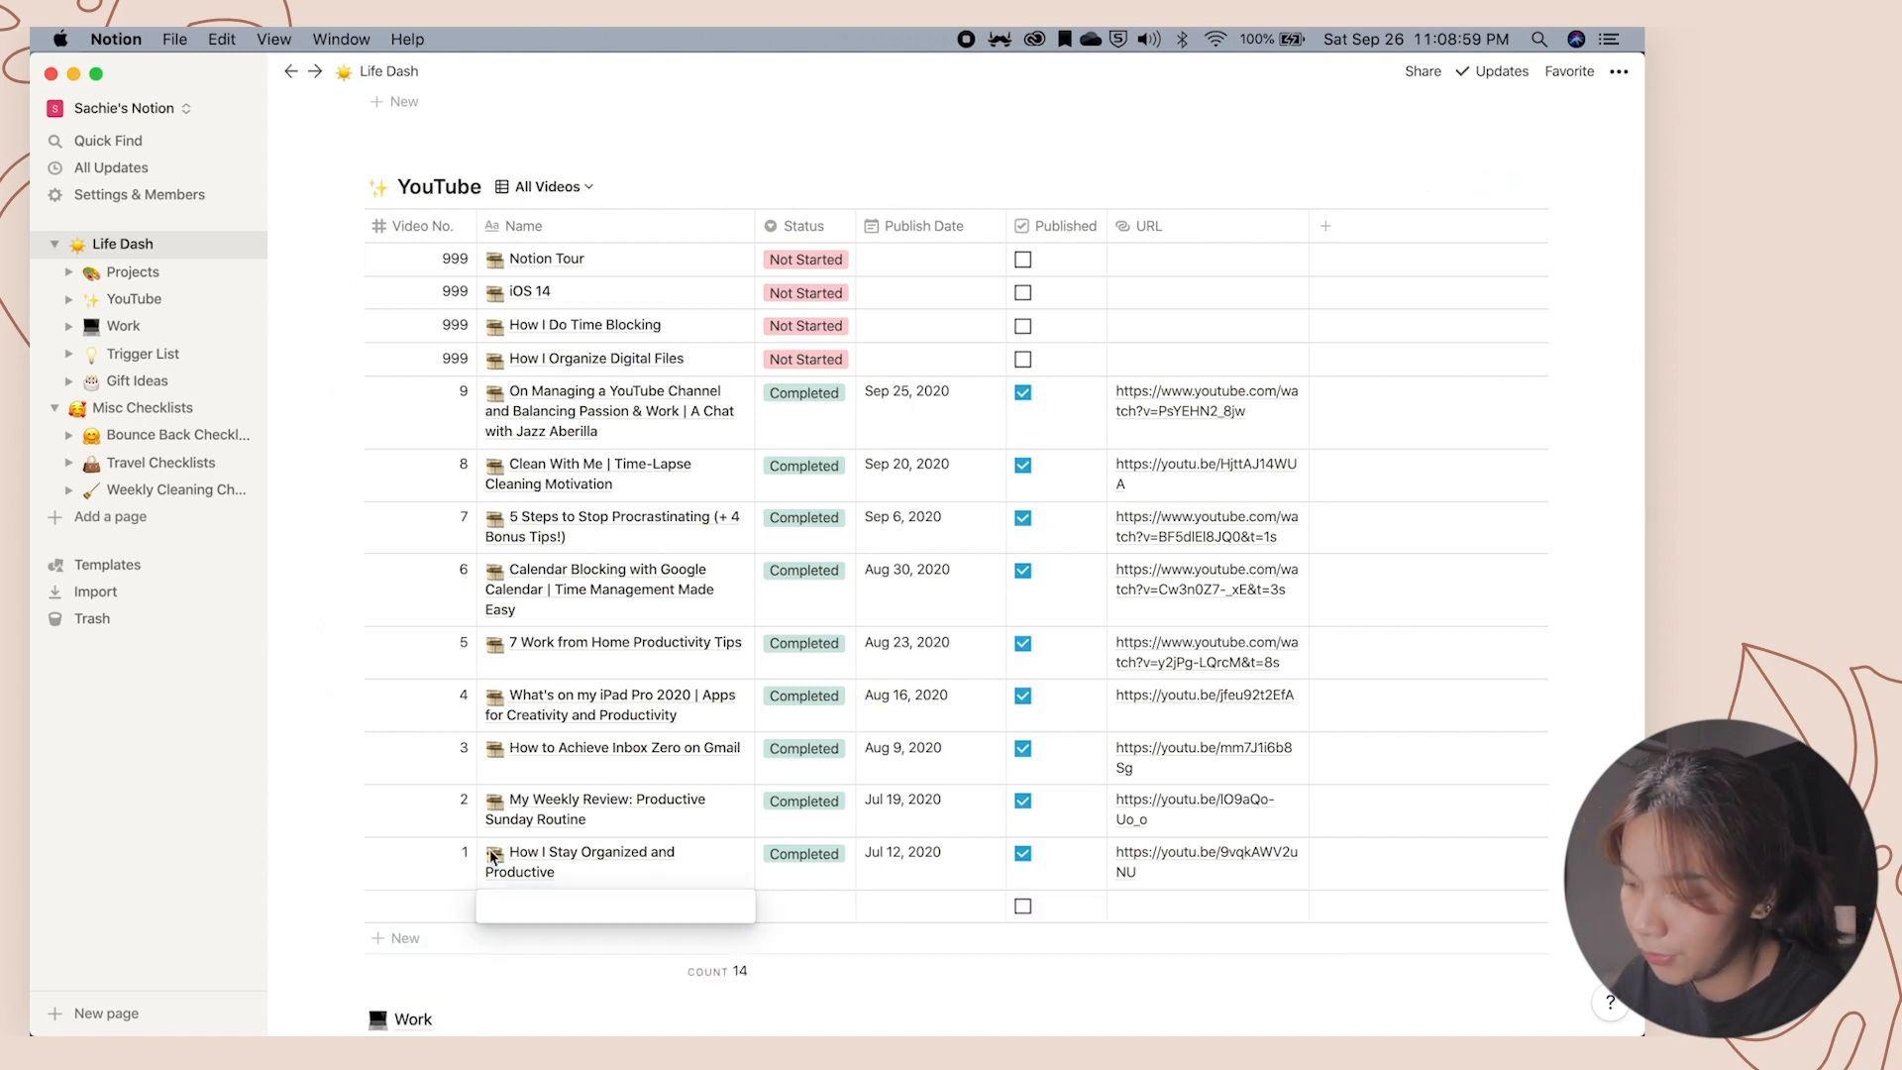
text(YouT)
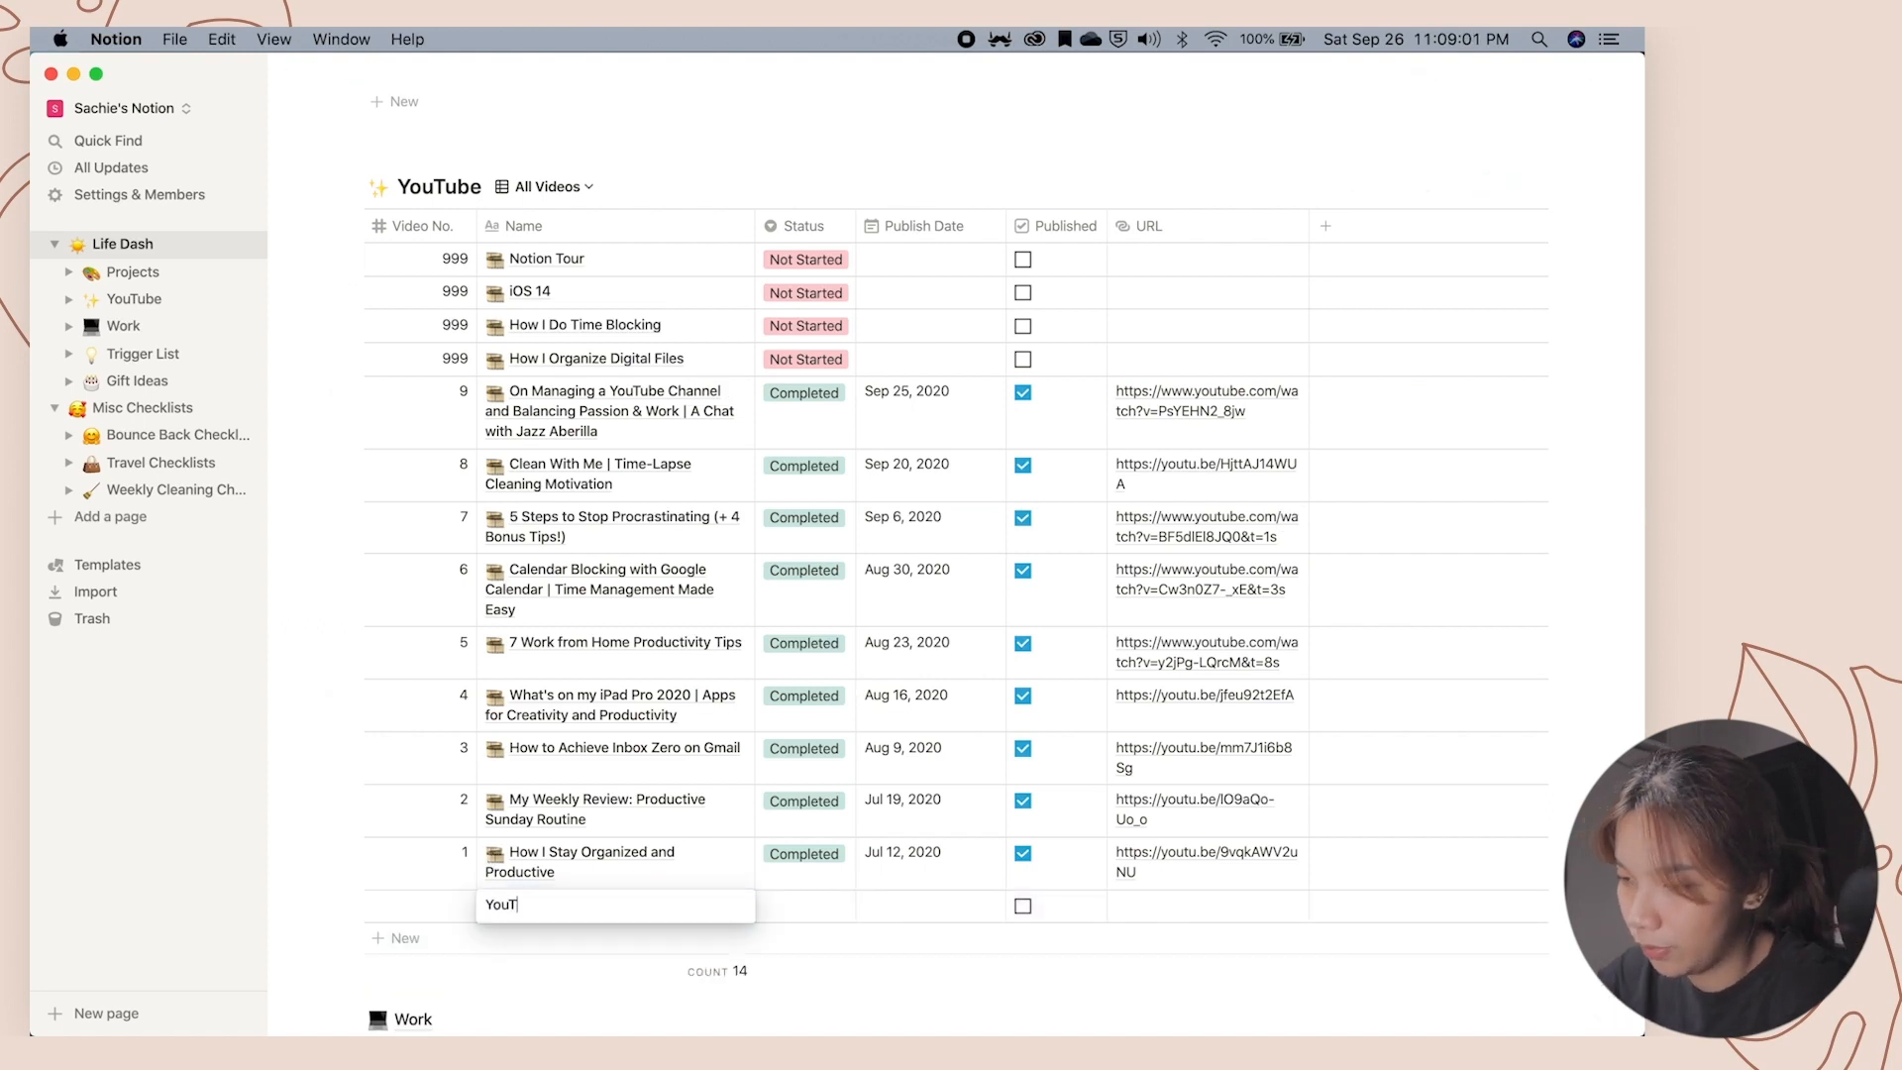
text(ube video idea)
key(Tab)
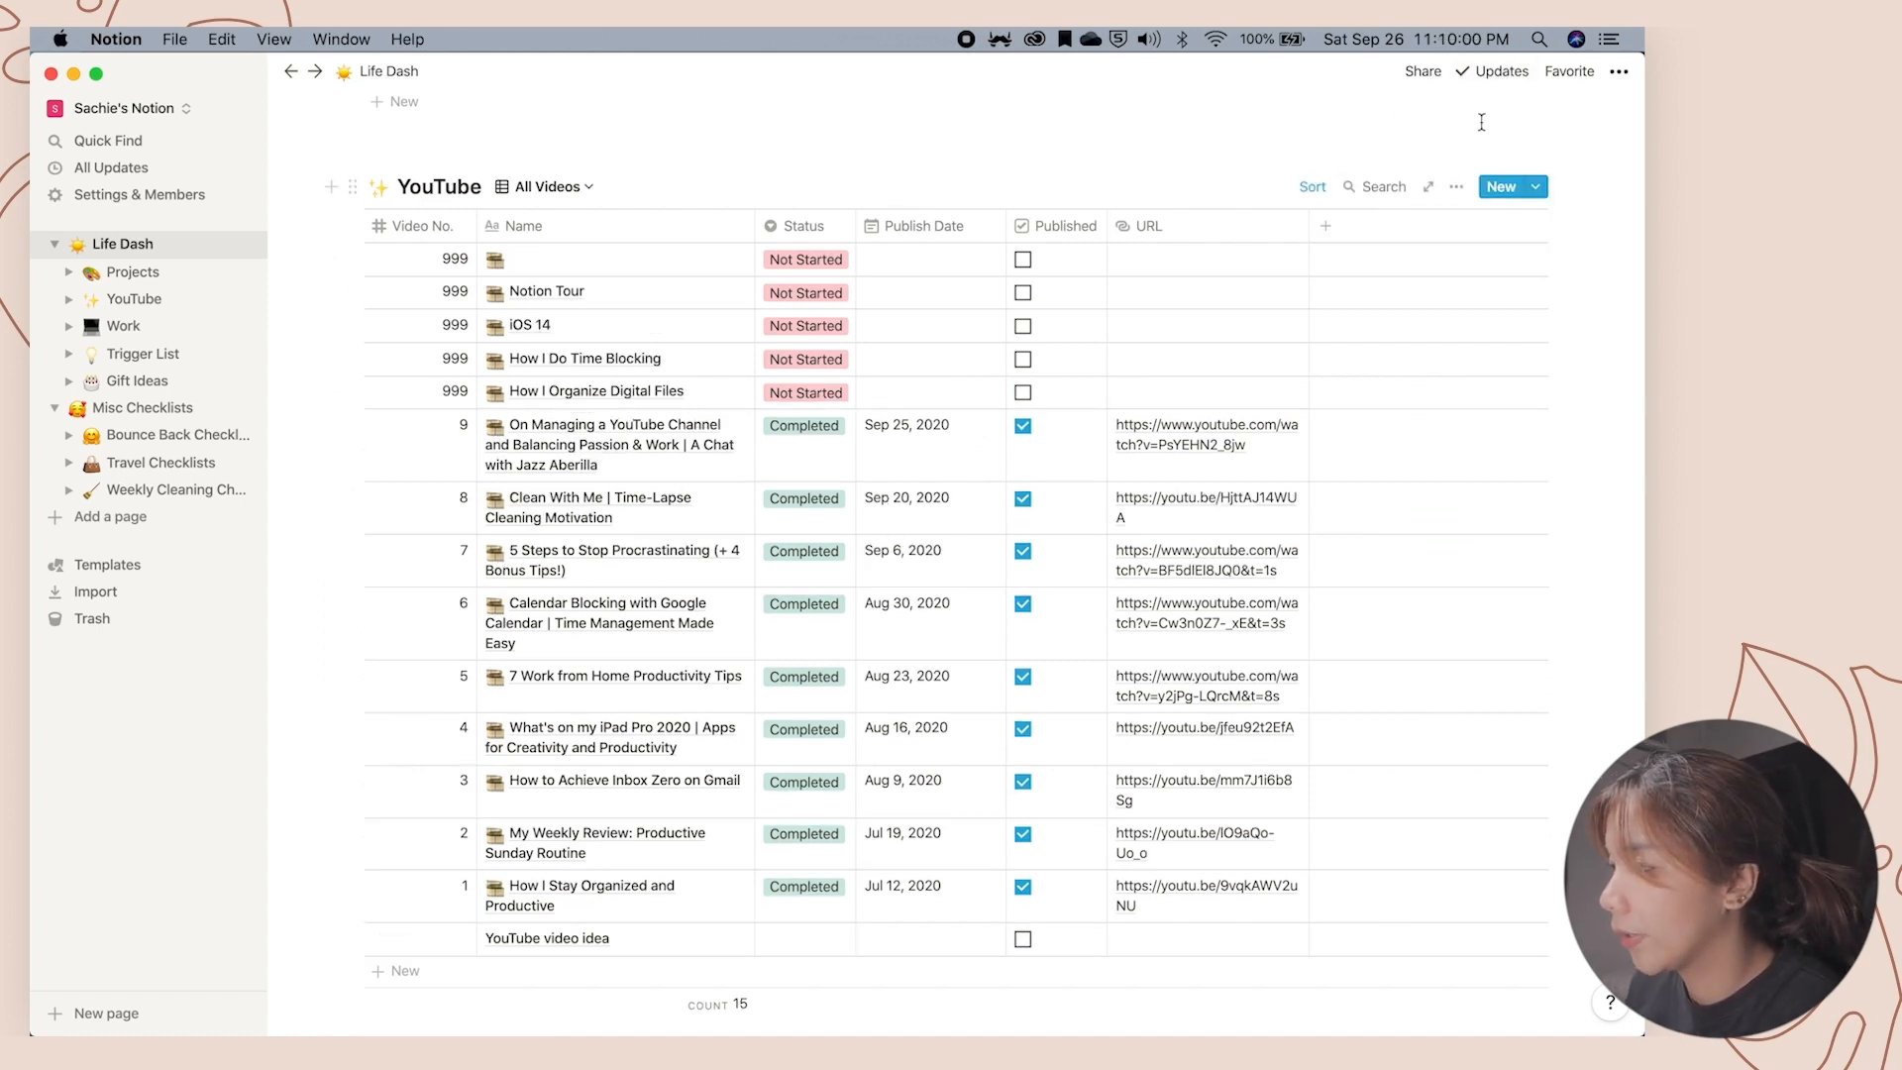
Create another YouTube database entry from the Project Template and review its properties and content sections.
click(1538, 188)
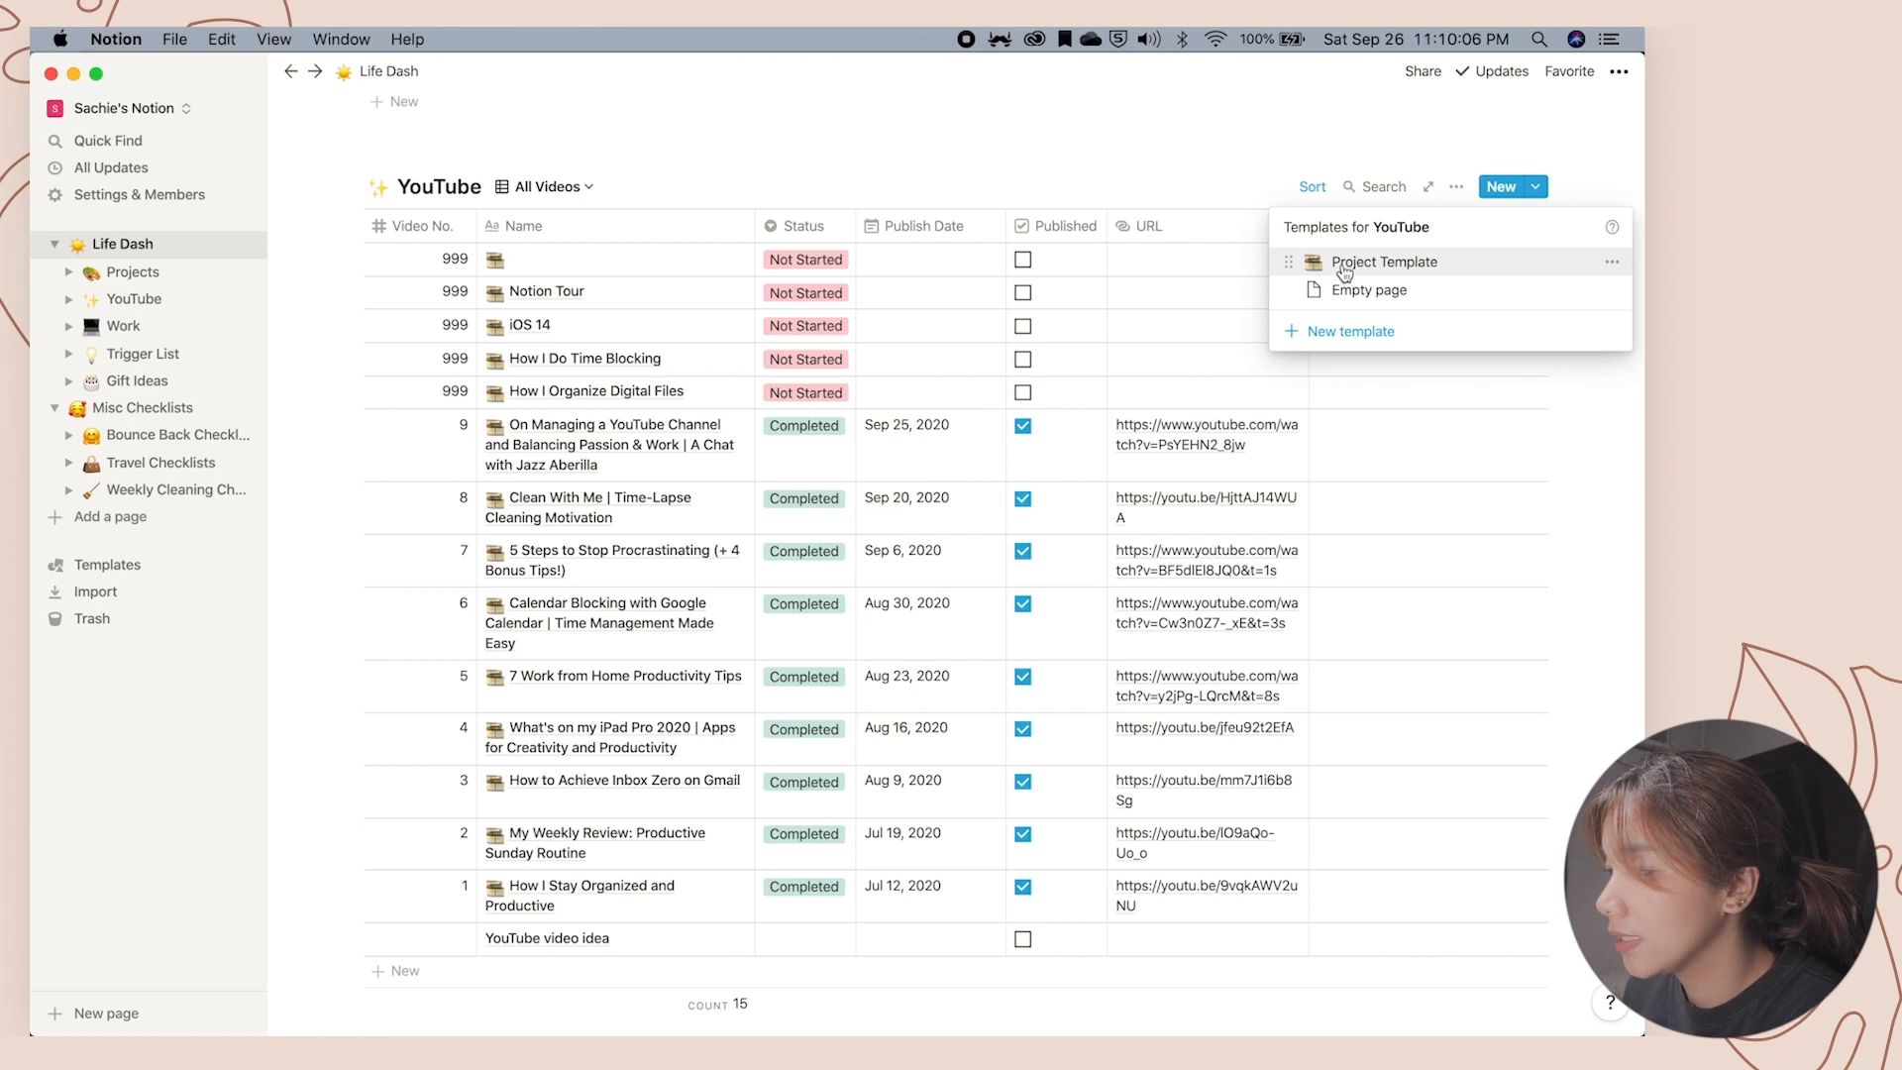
click(1438, 261)
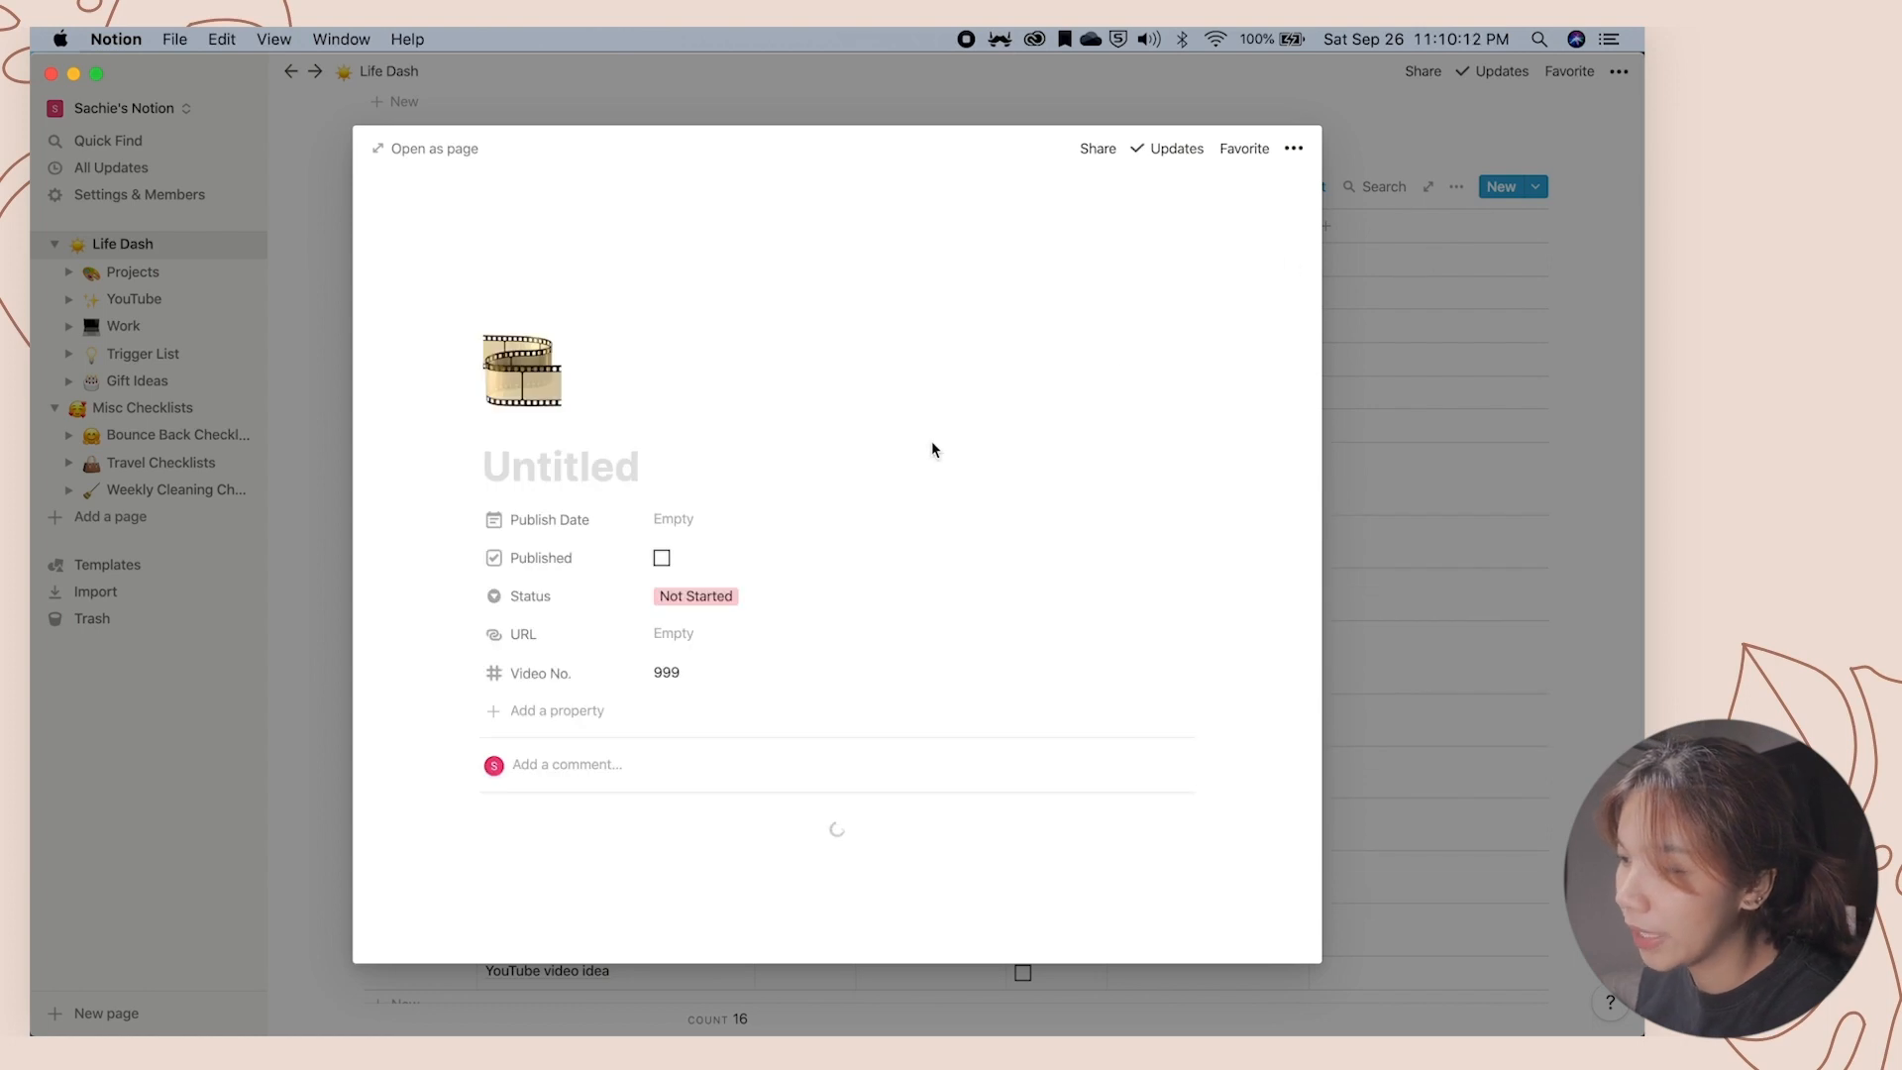
scroll(953, 660, down, 1)
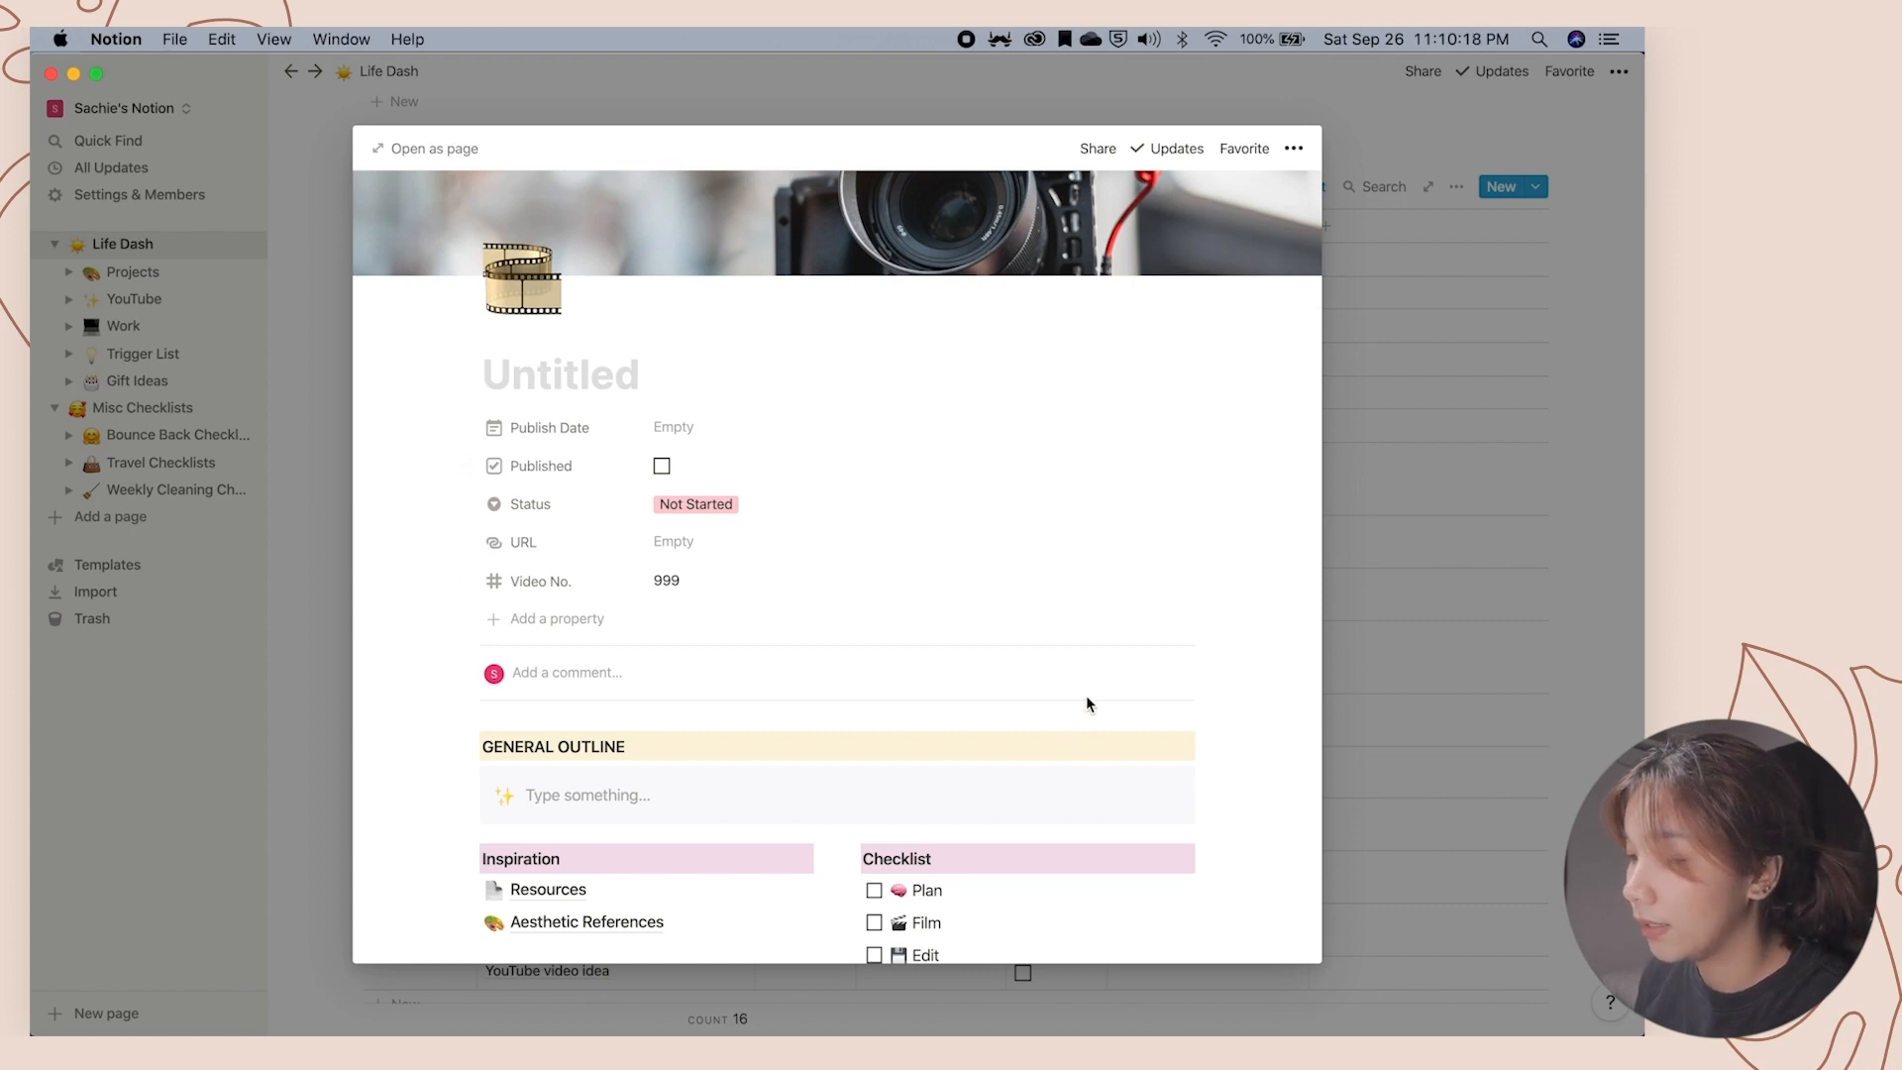
scroll(1085, 699, down, 2)
scroll(1086, 696, down, 2)
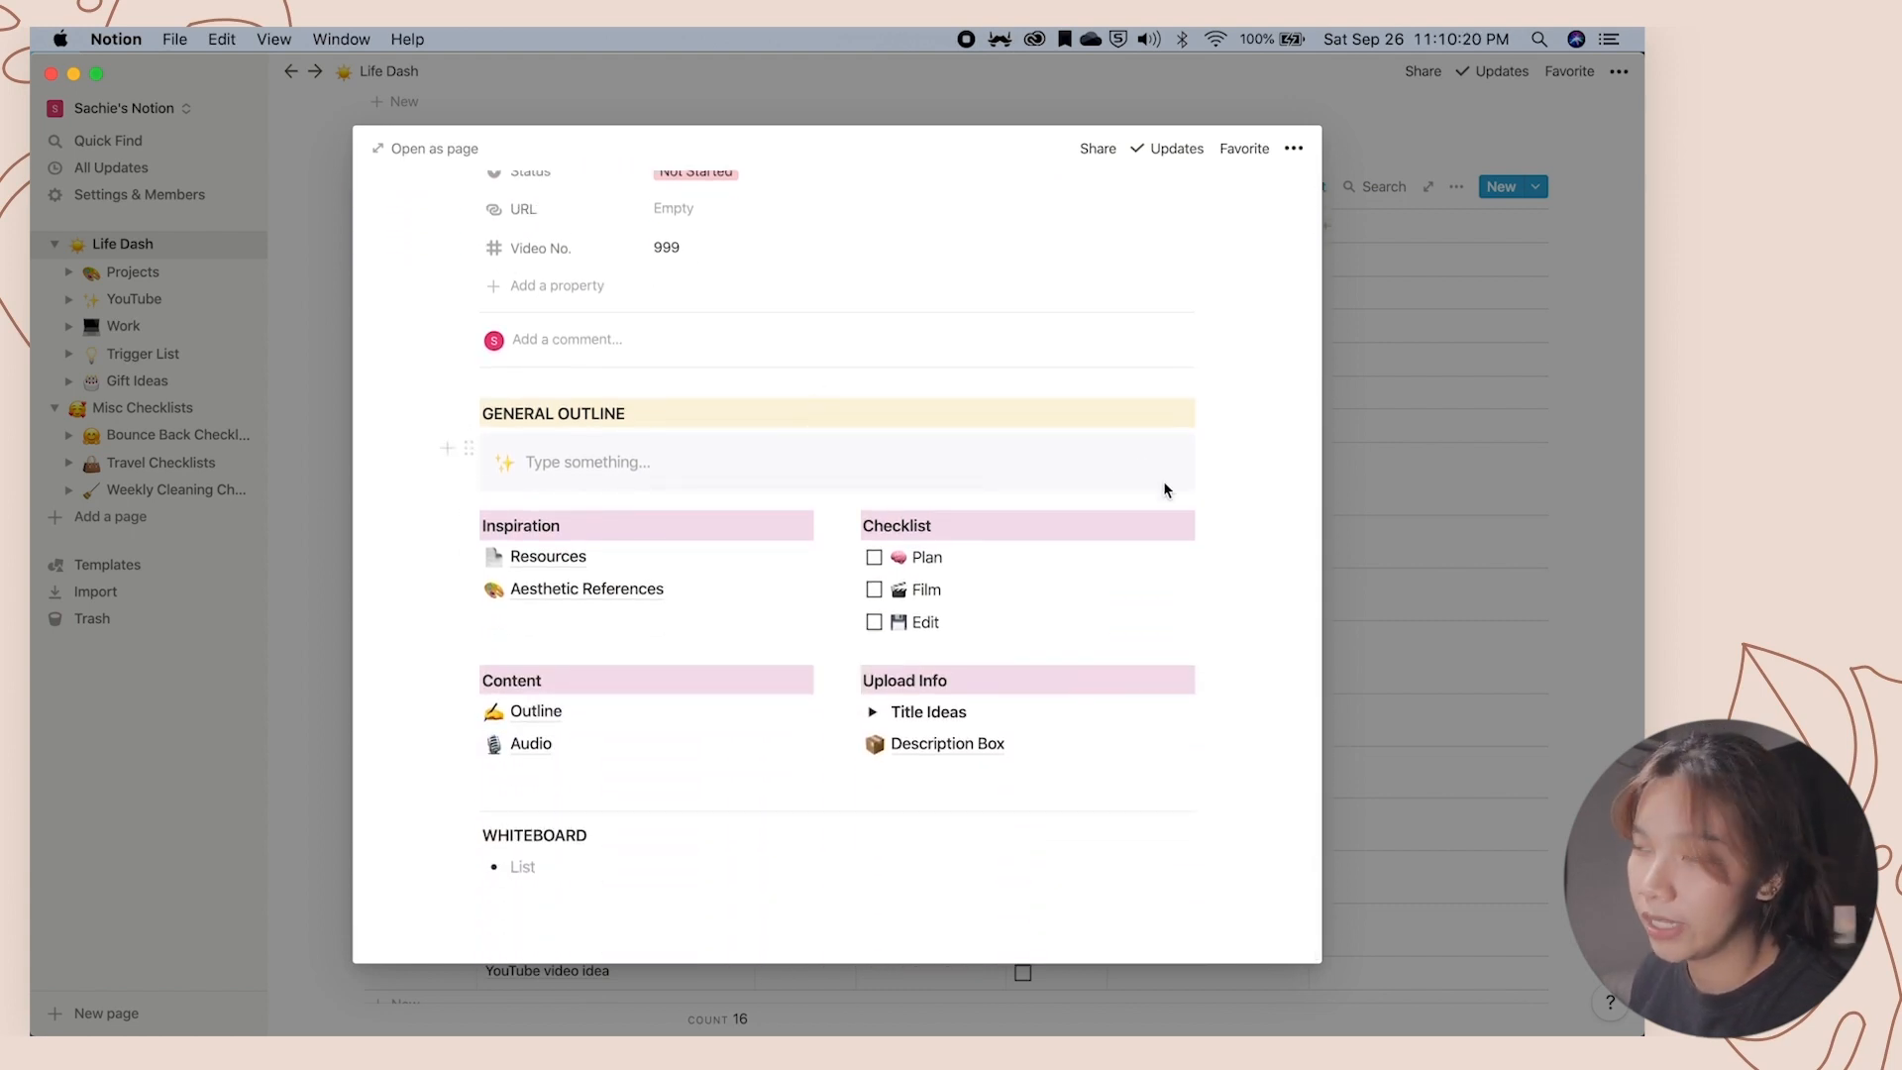
scroll(1264, 366, up, 5)
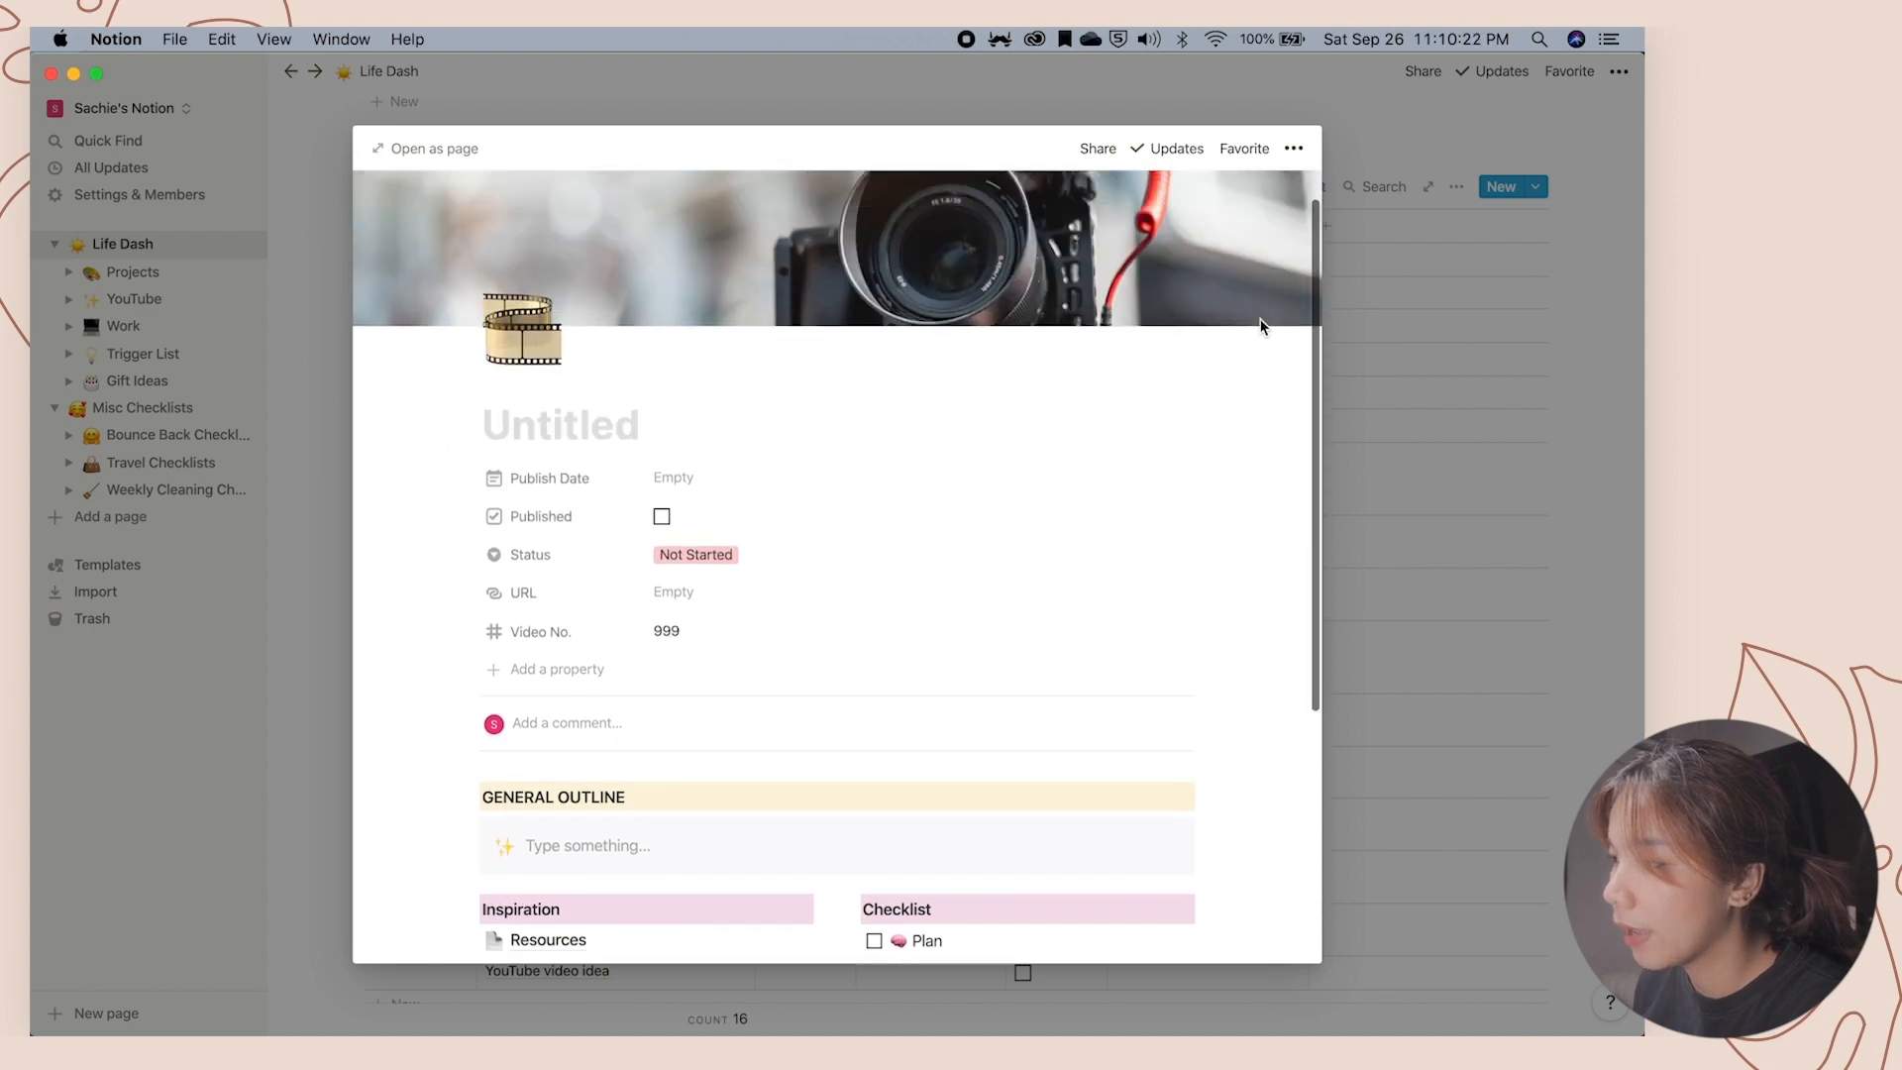
drag(1317, 471, 1315, 627)
scroll(1300, 609, down, 3)
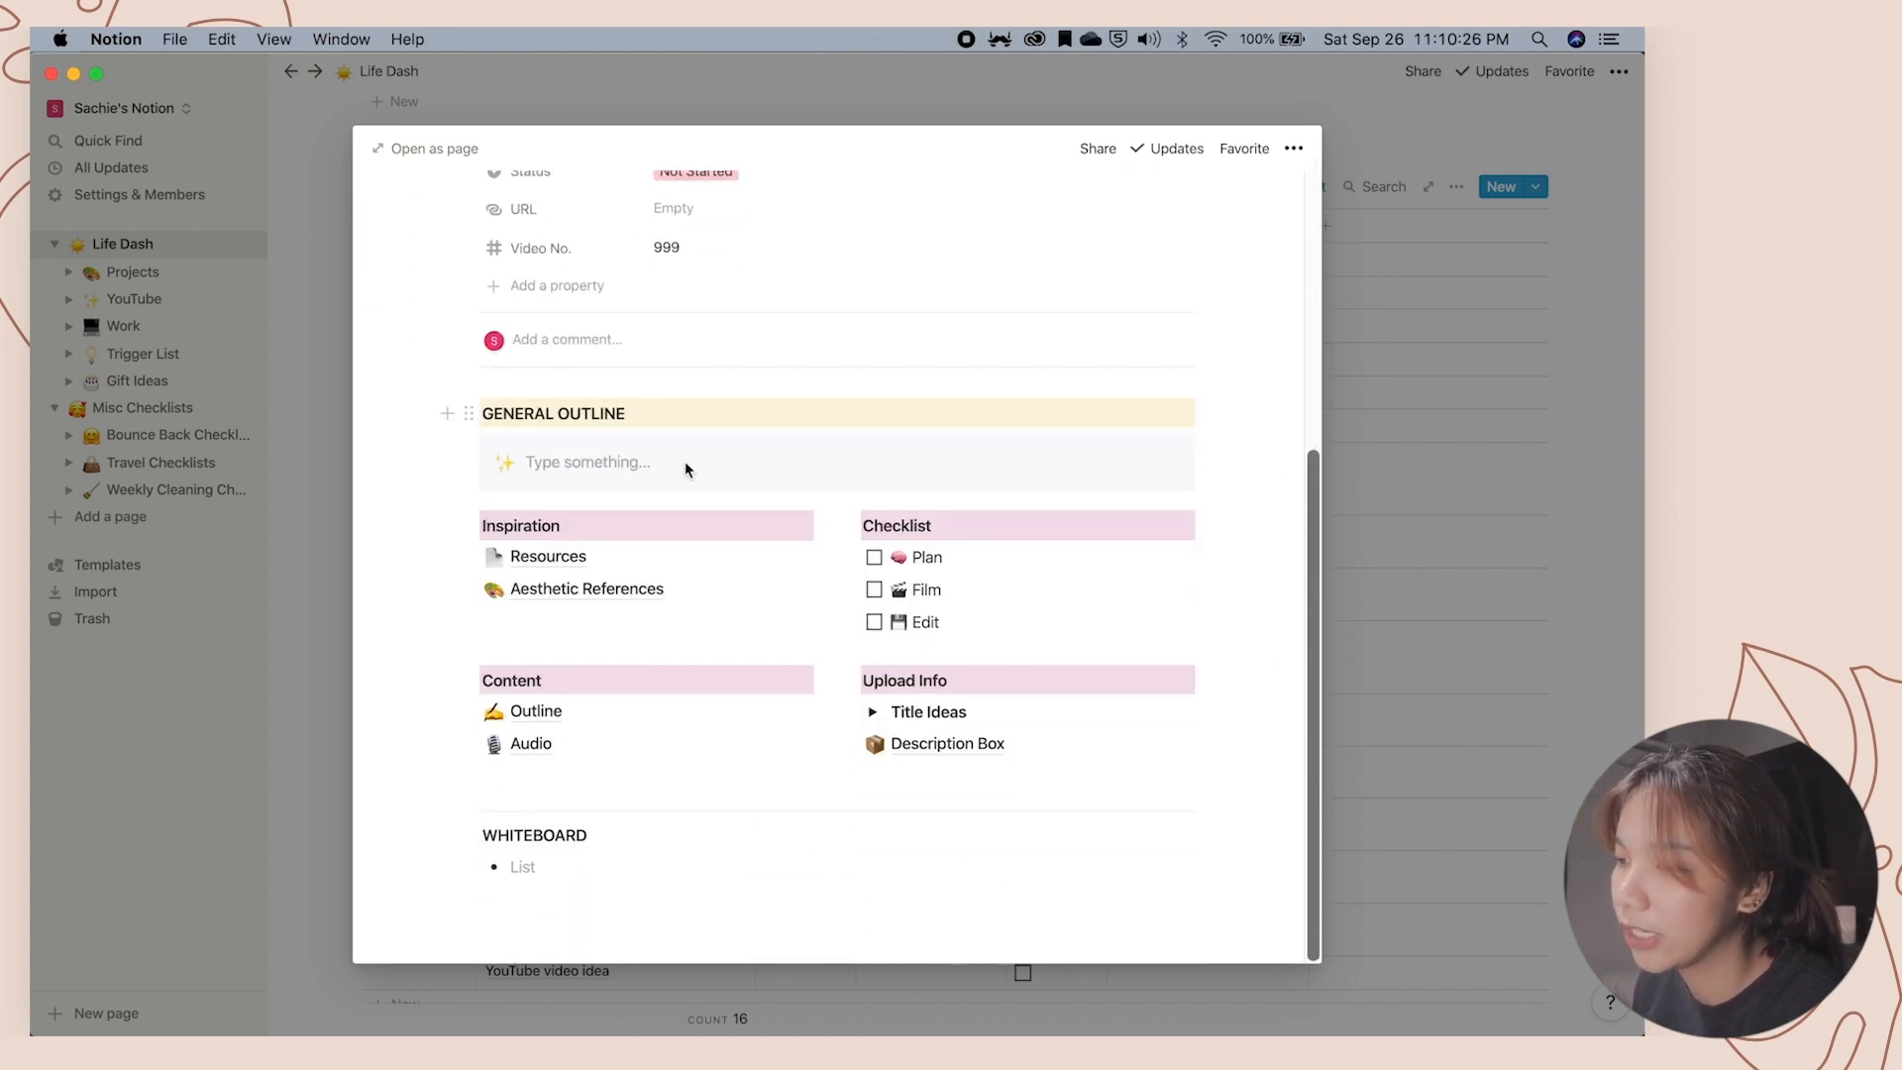
Show the General Outline callout, and expand and collapse the Title Ideas toggle under Upload Info.
click(644, 462)
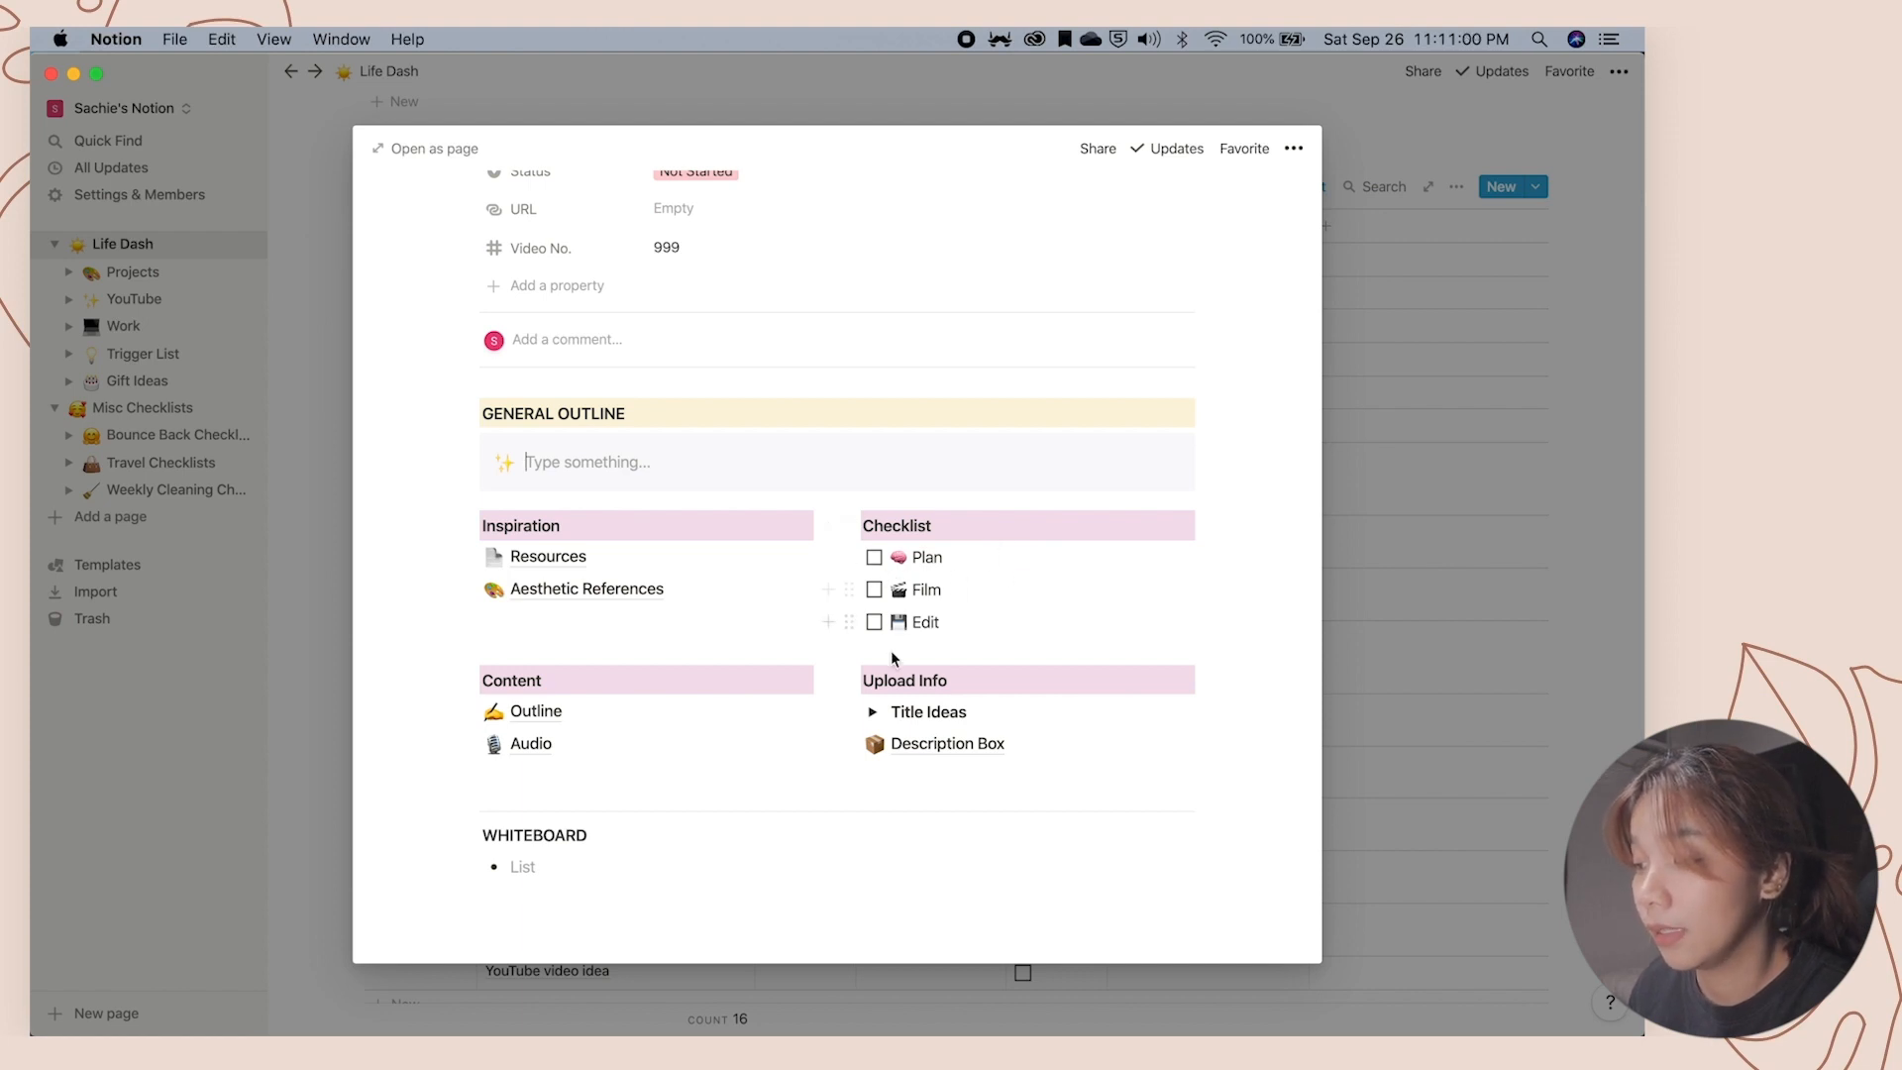
click(873, 711)
click(873, 712)
click(873, 712)
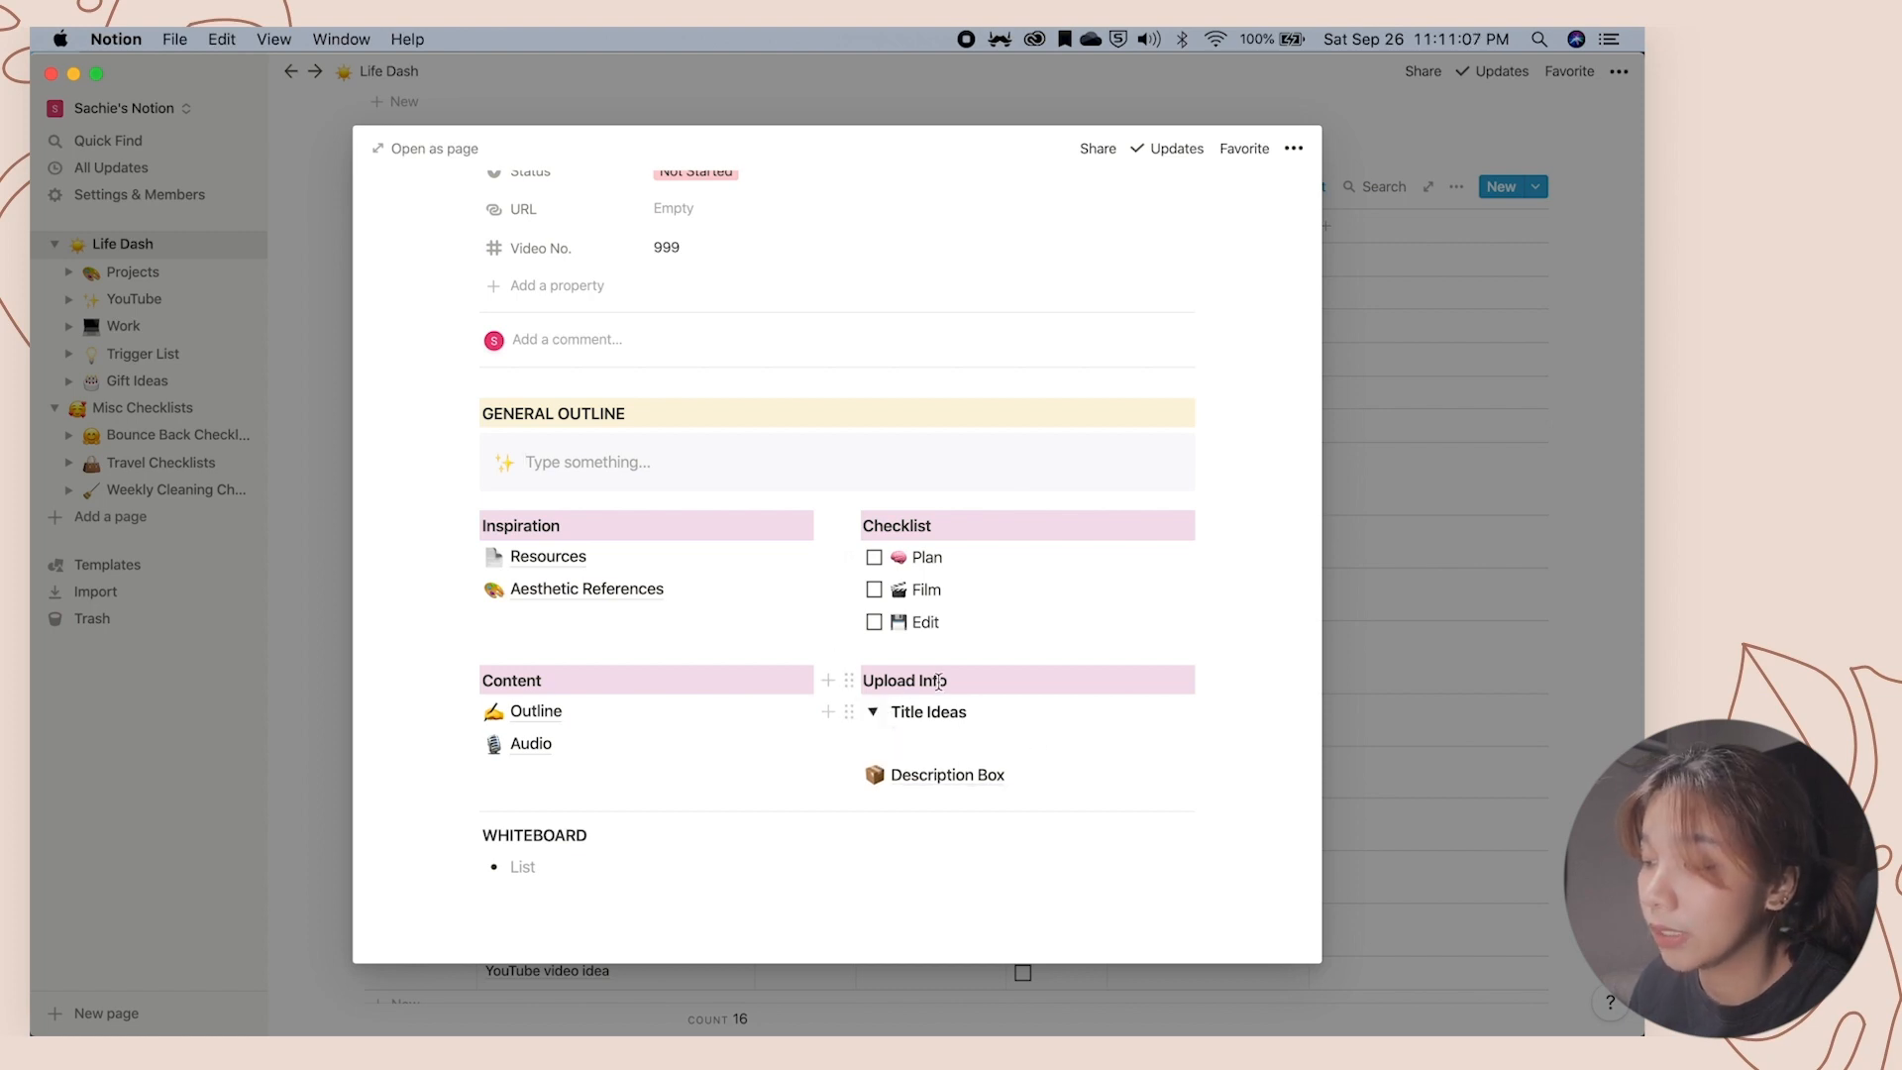
click(873, 713)
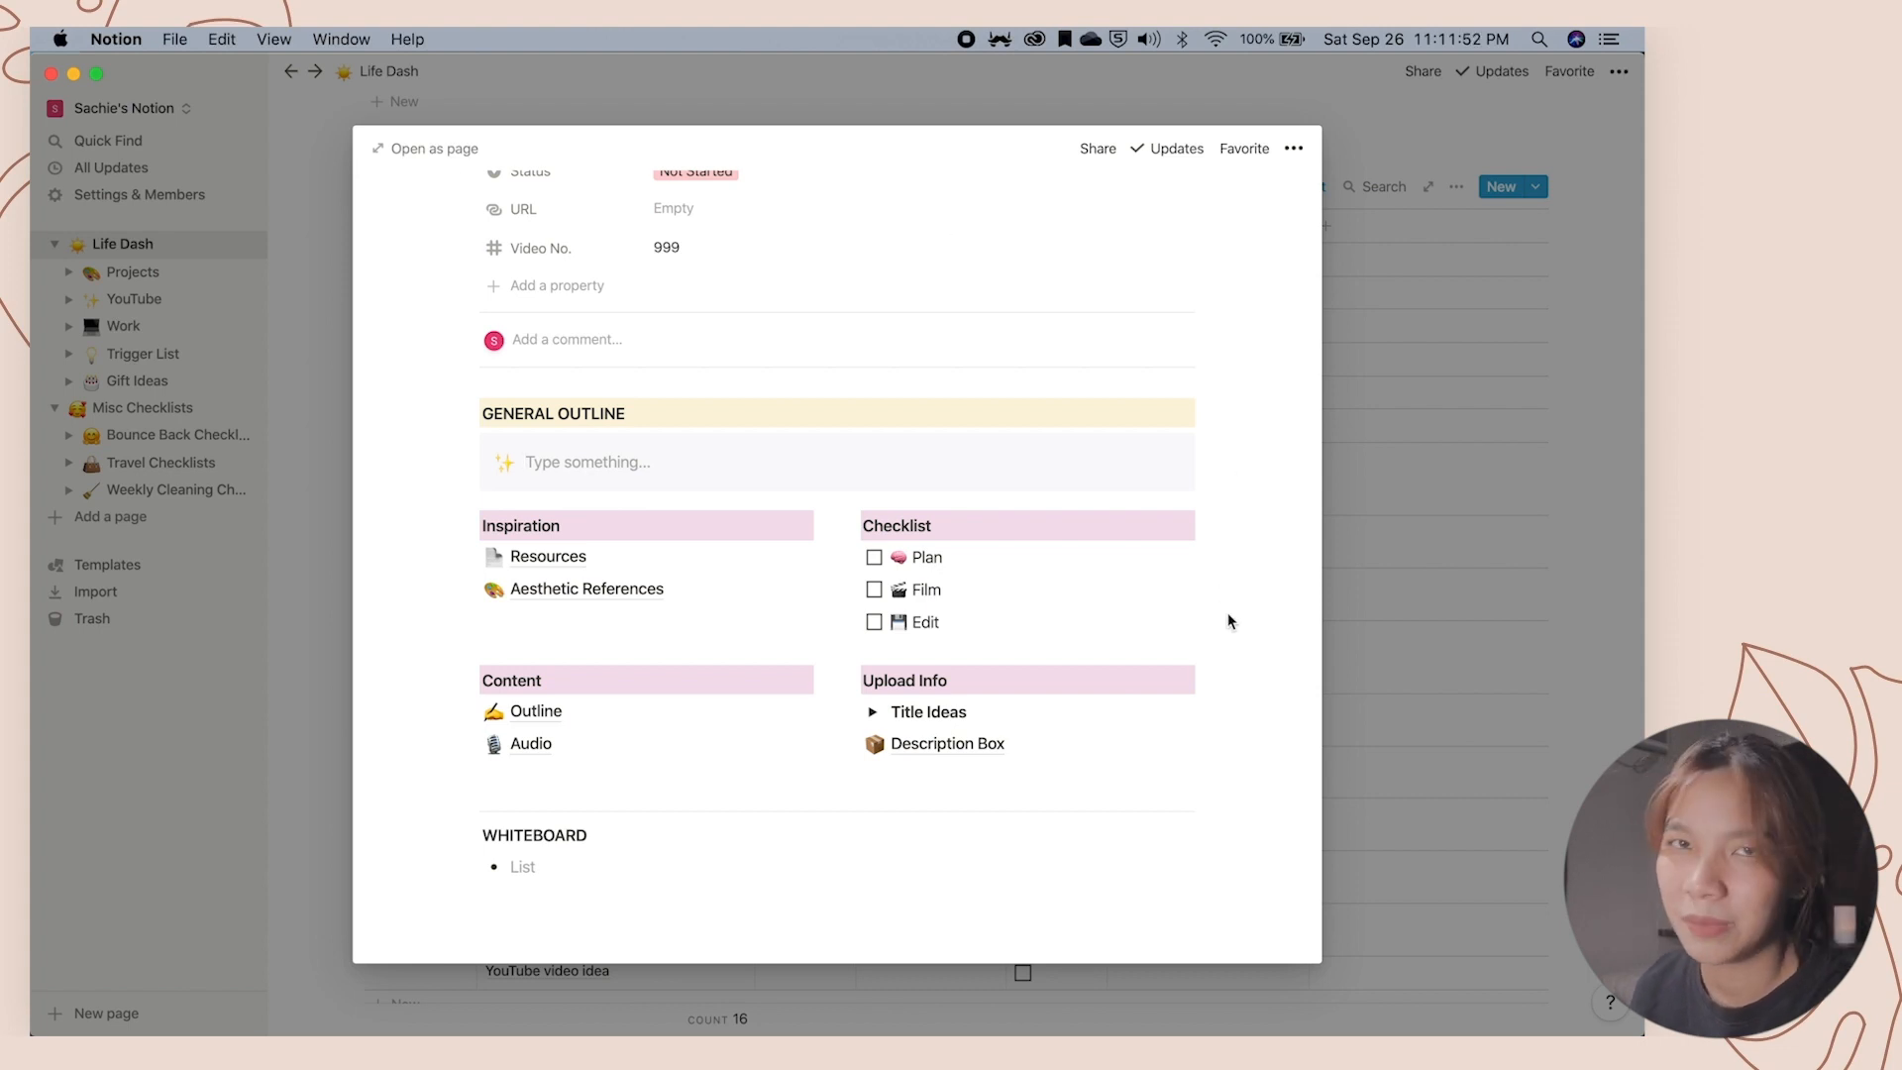
Title the new template-based entry "Test" and close it to return to the YouTube table.
scroll(1228, 616, up, 3)
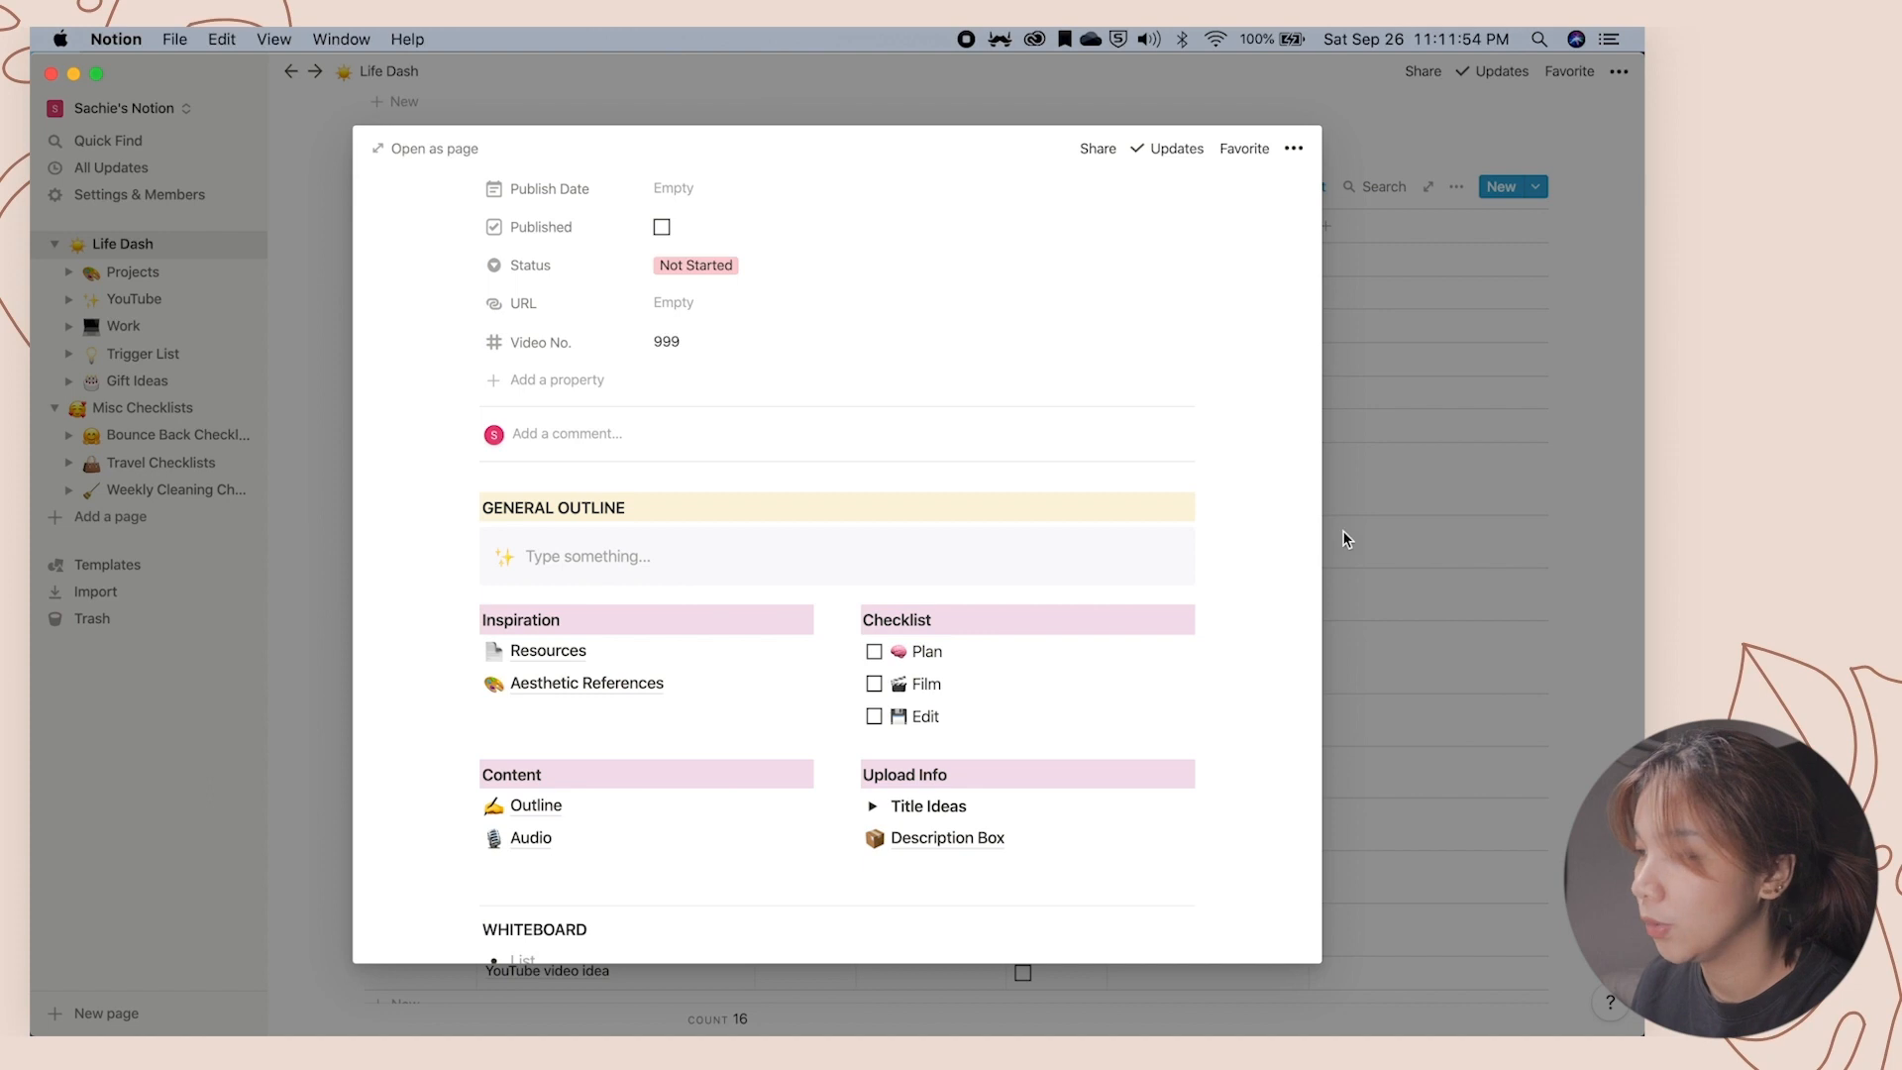
scroll(1262, 331, up, 5)
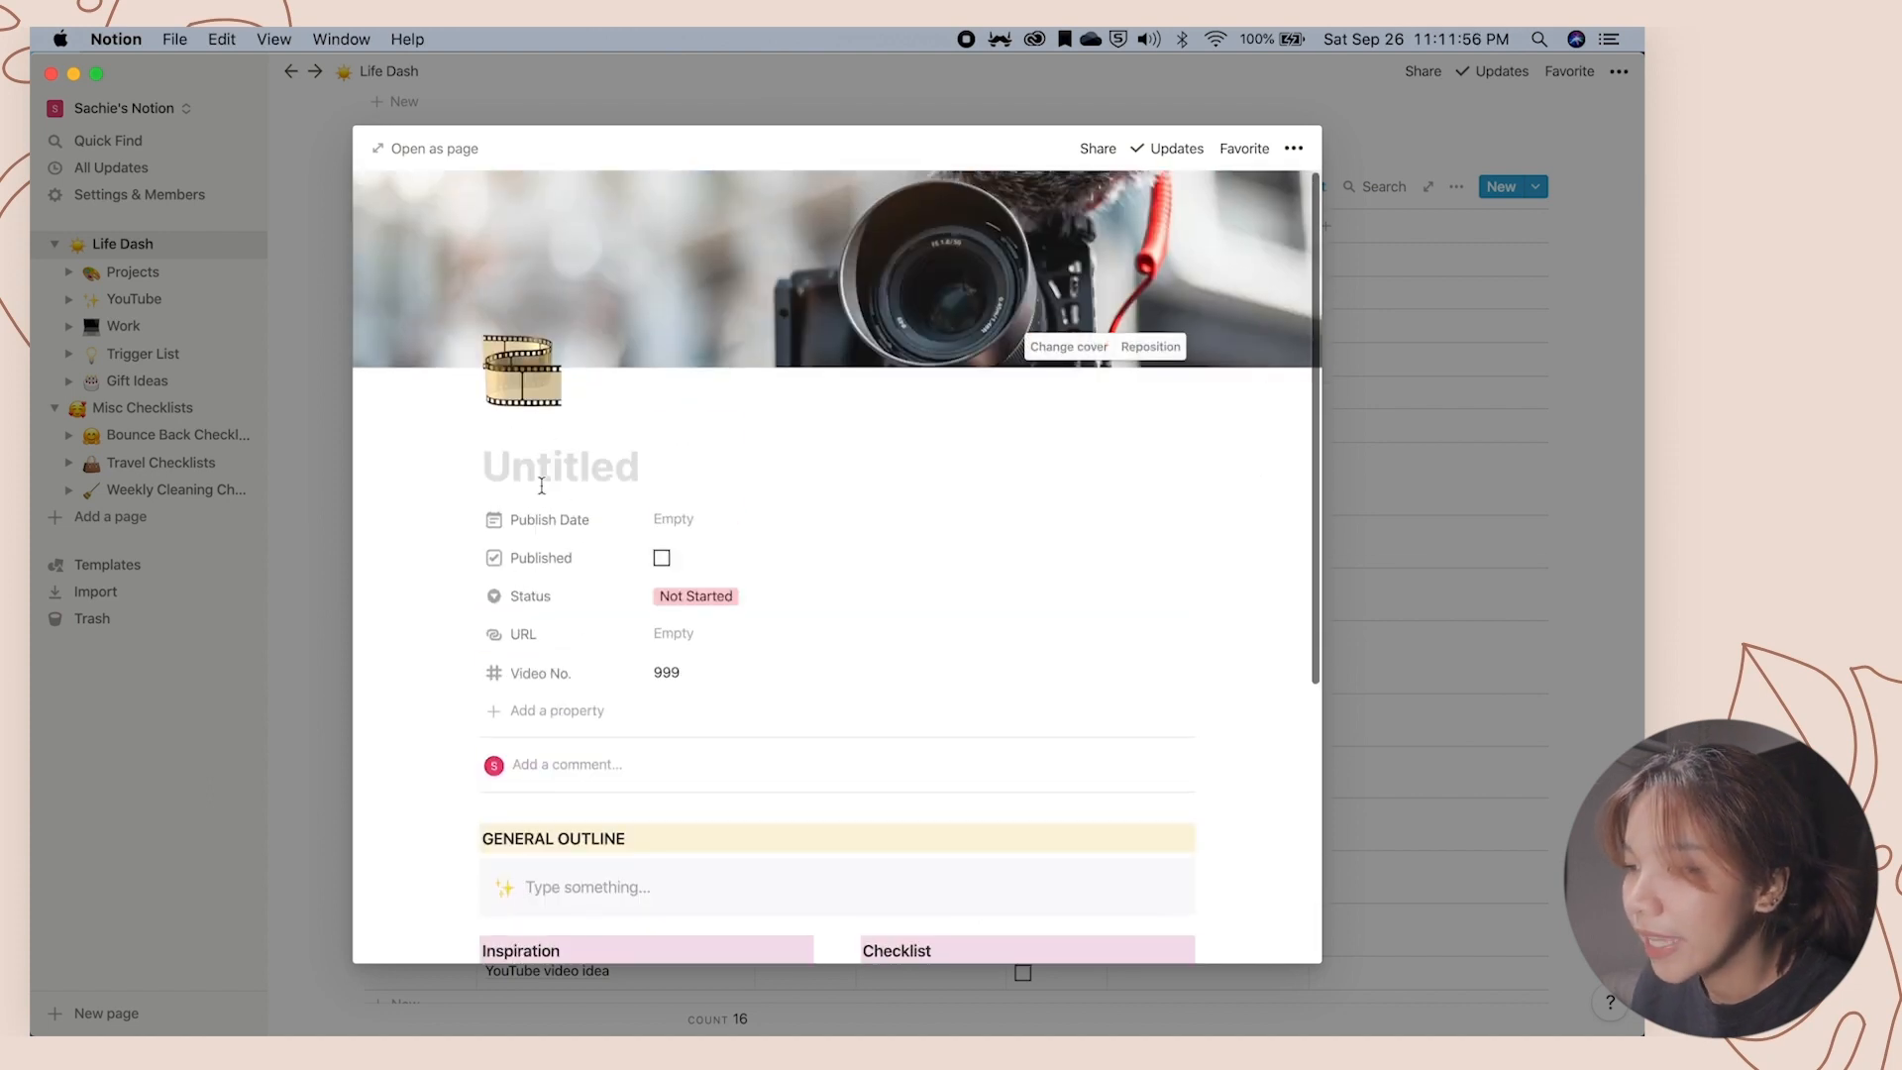
scroll(899, 705, down, 2)
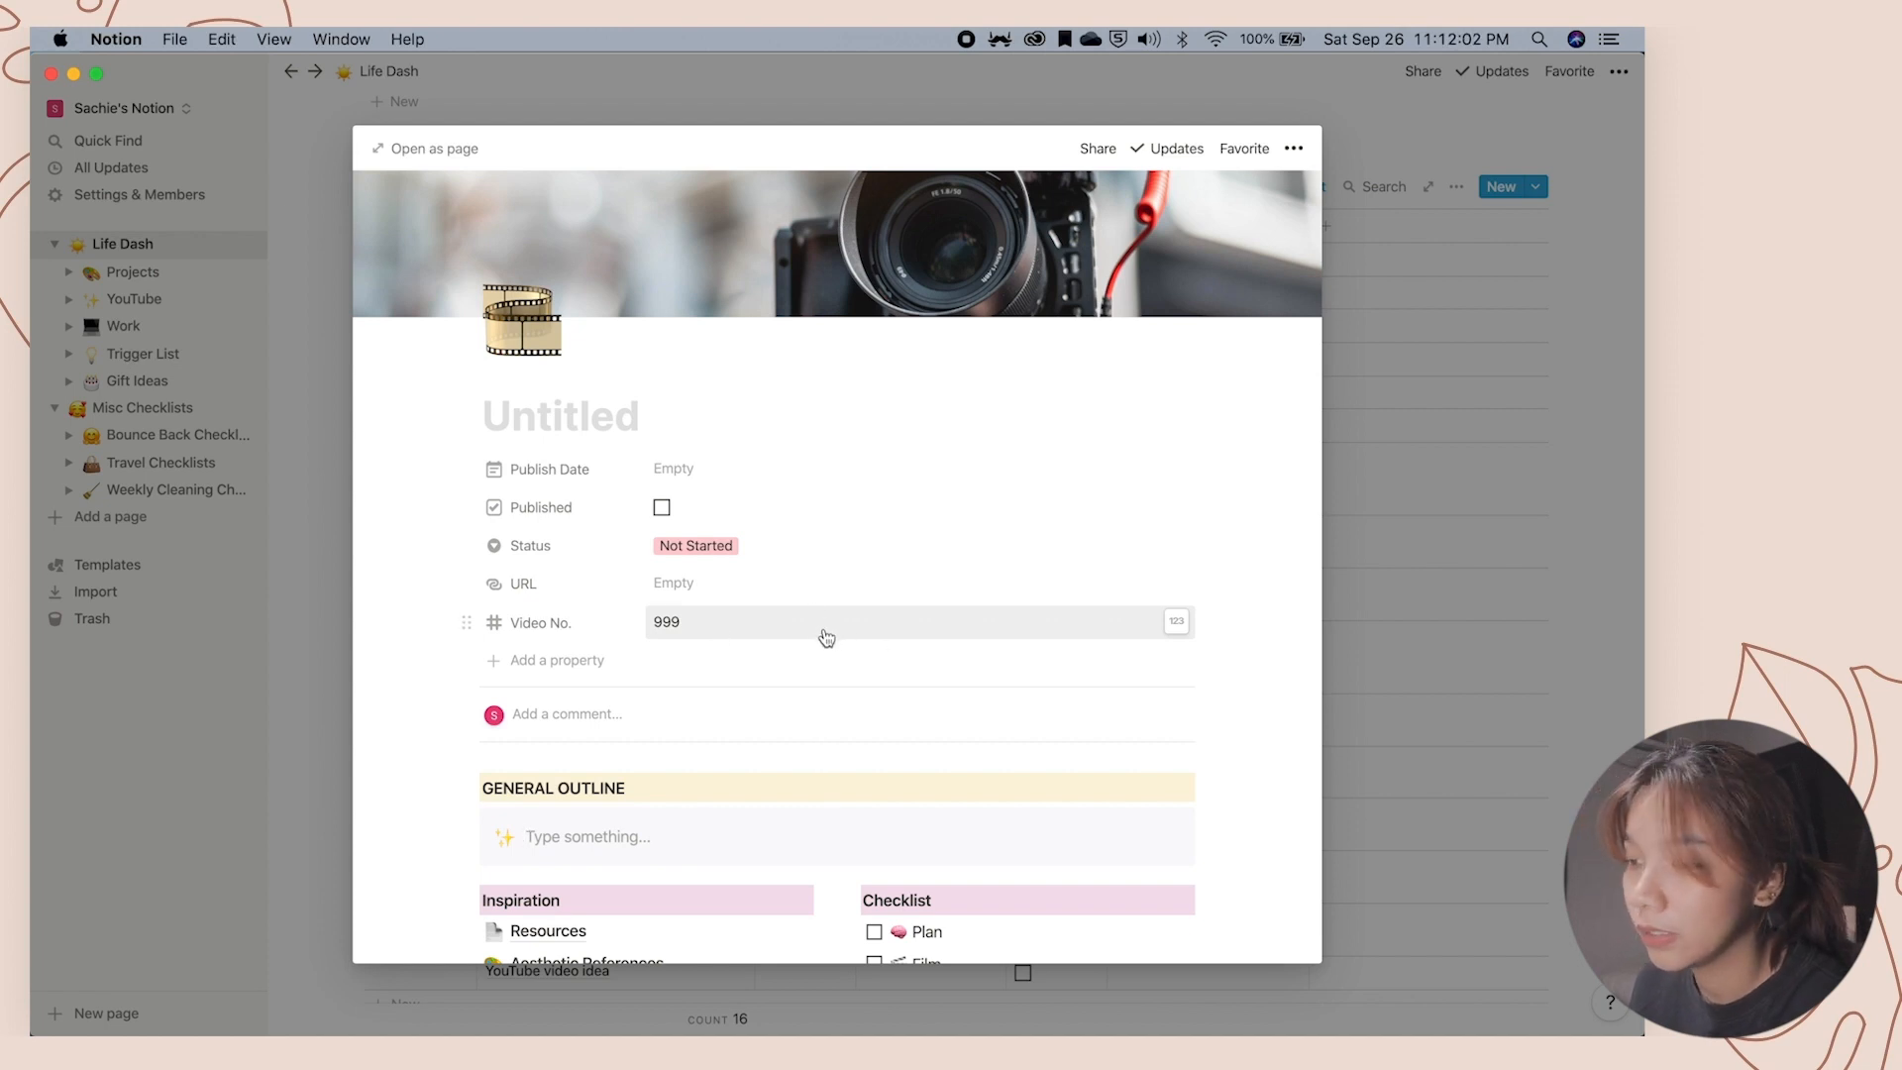
click(741, 423)
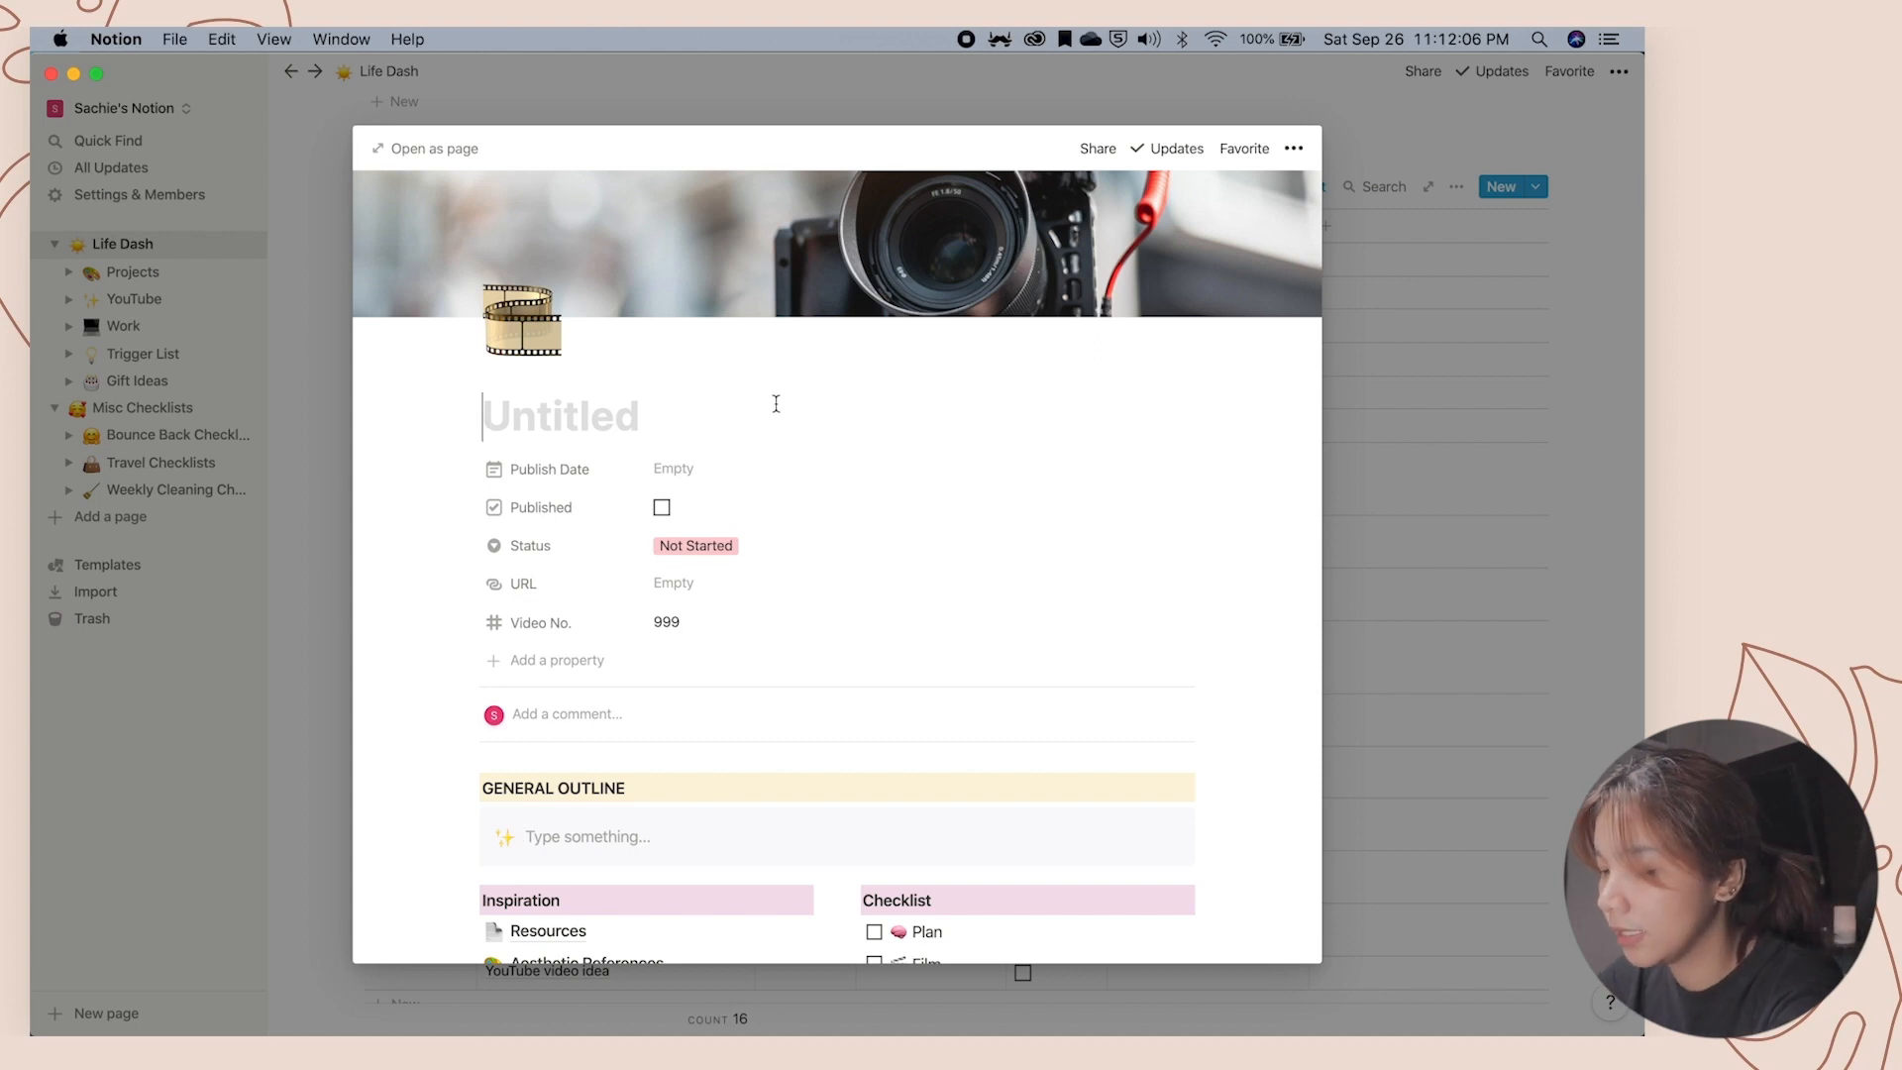
text(Test)
key(Return)
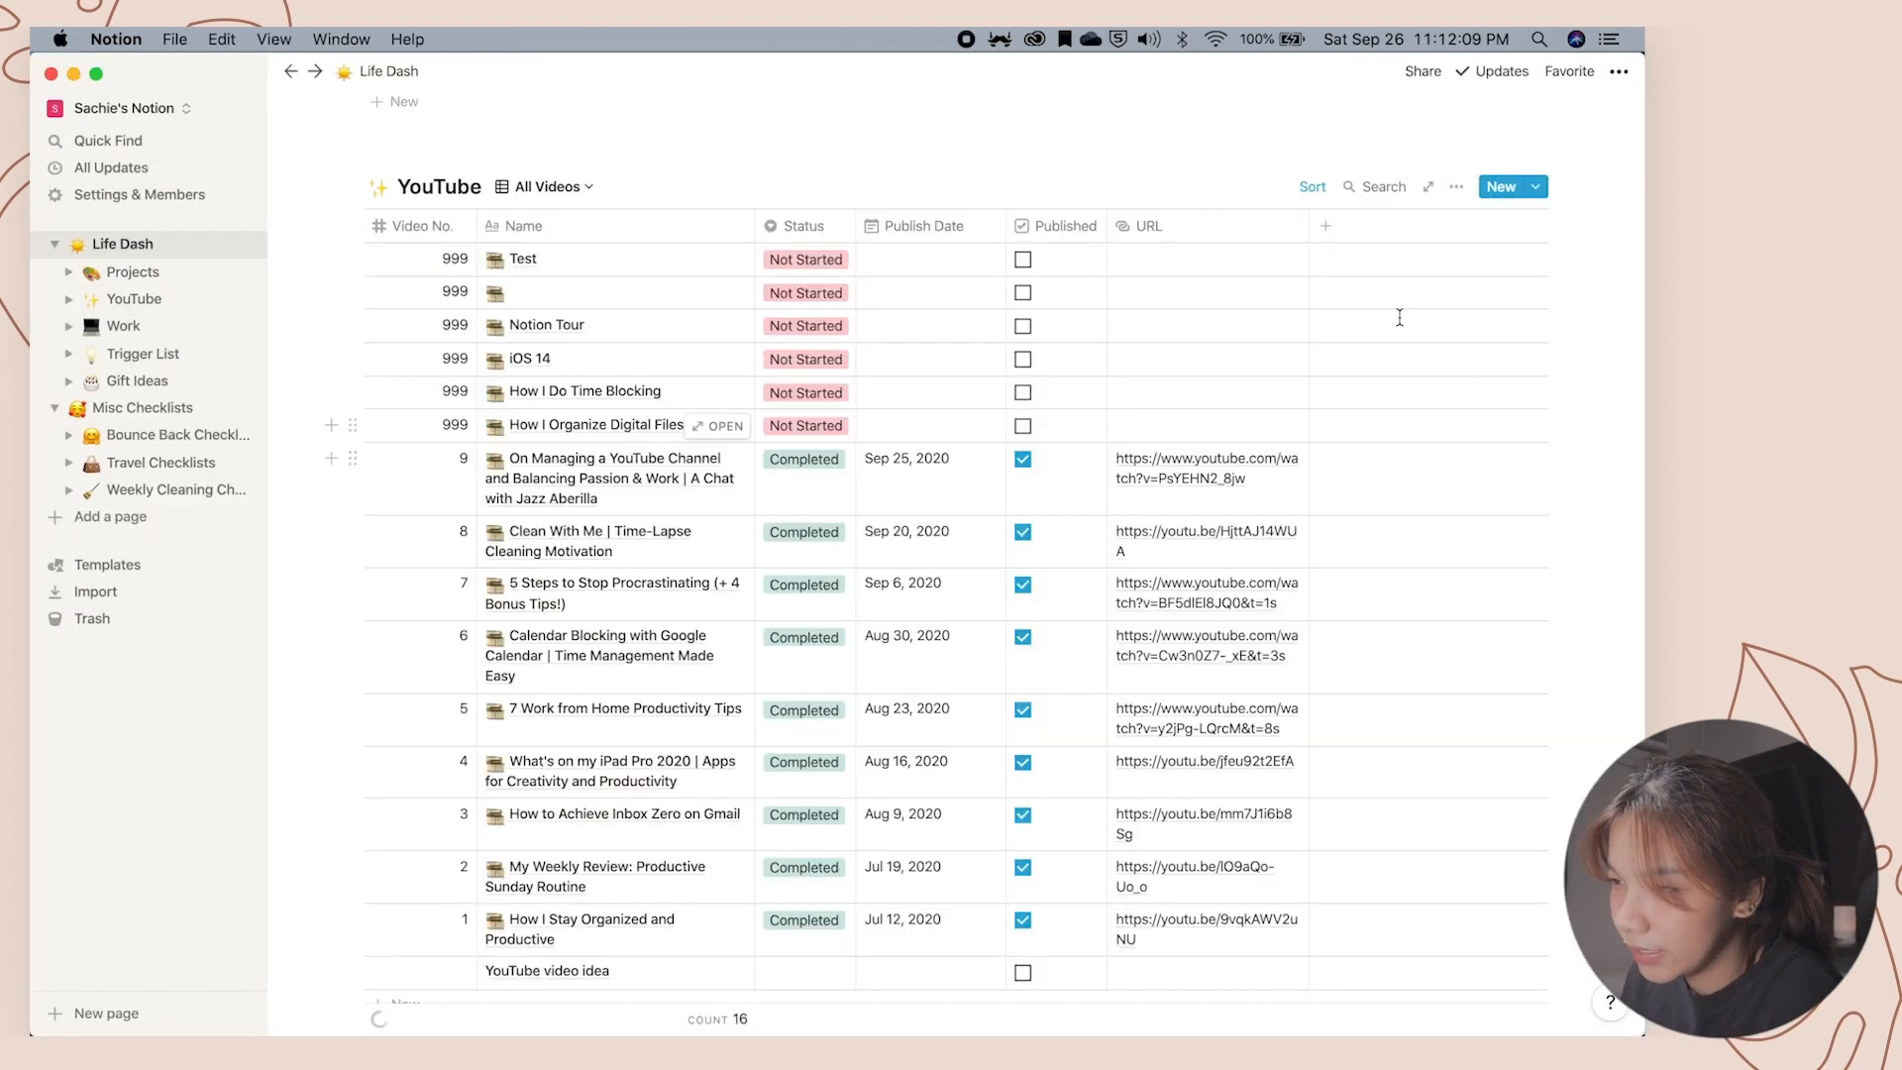
click(1465, 585)
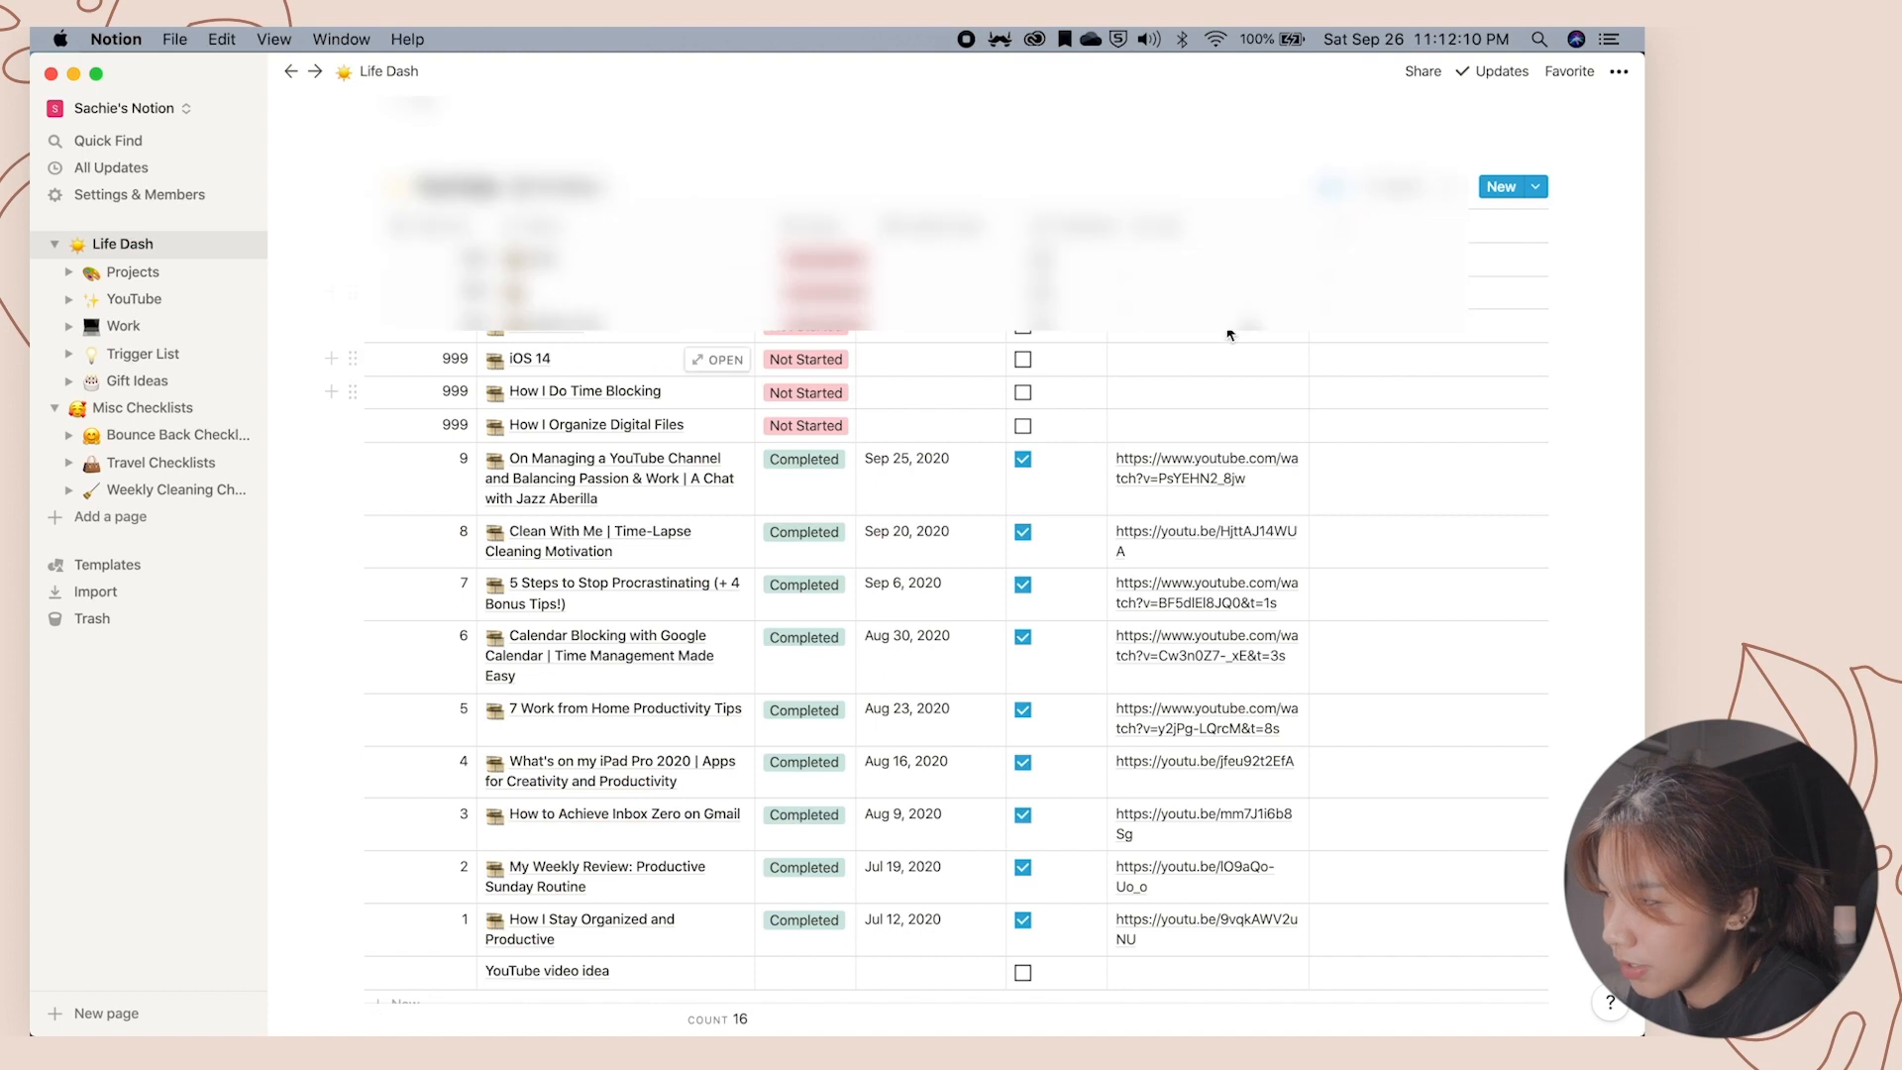
Check the sort settings of the YouTube database's All Videos view without changing them.
scroll(1228, 335, up, 5)
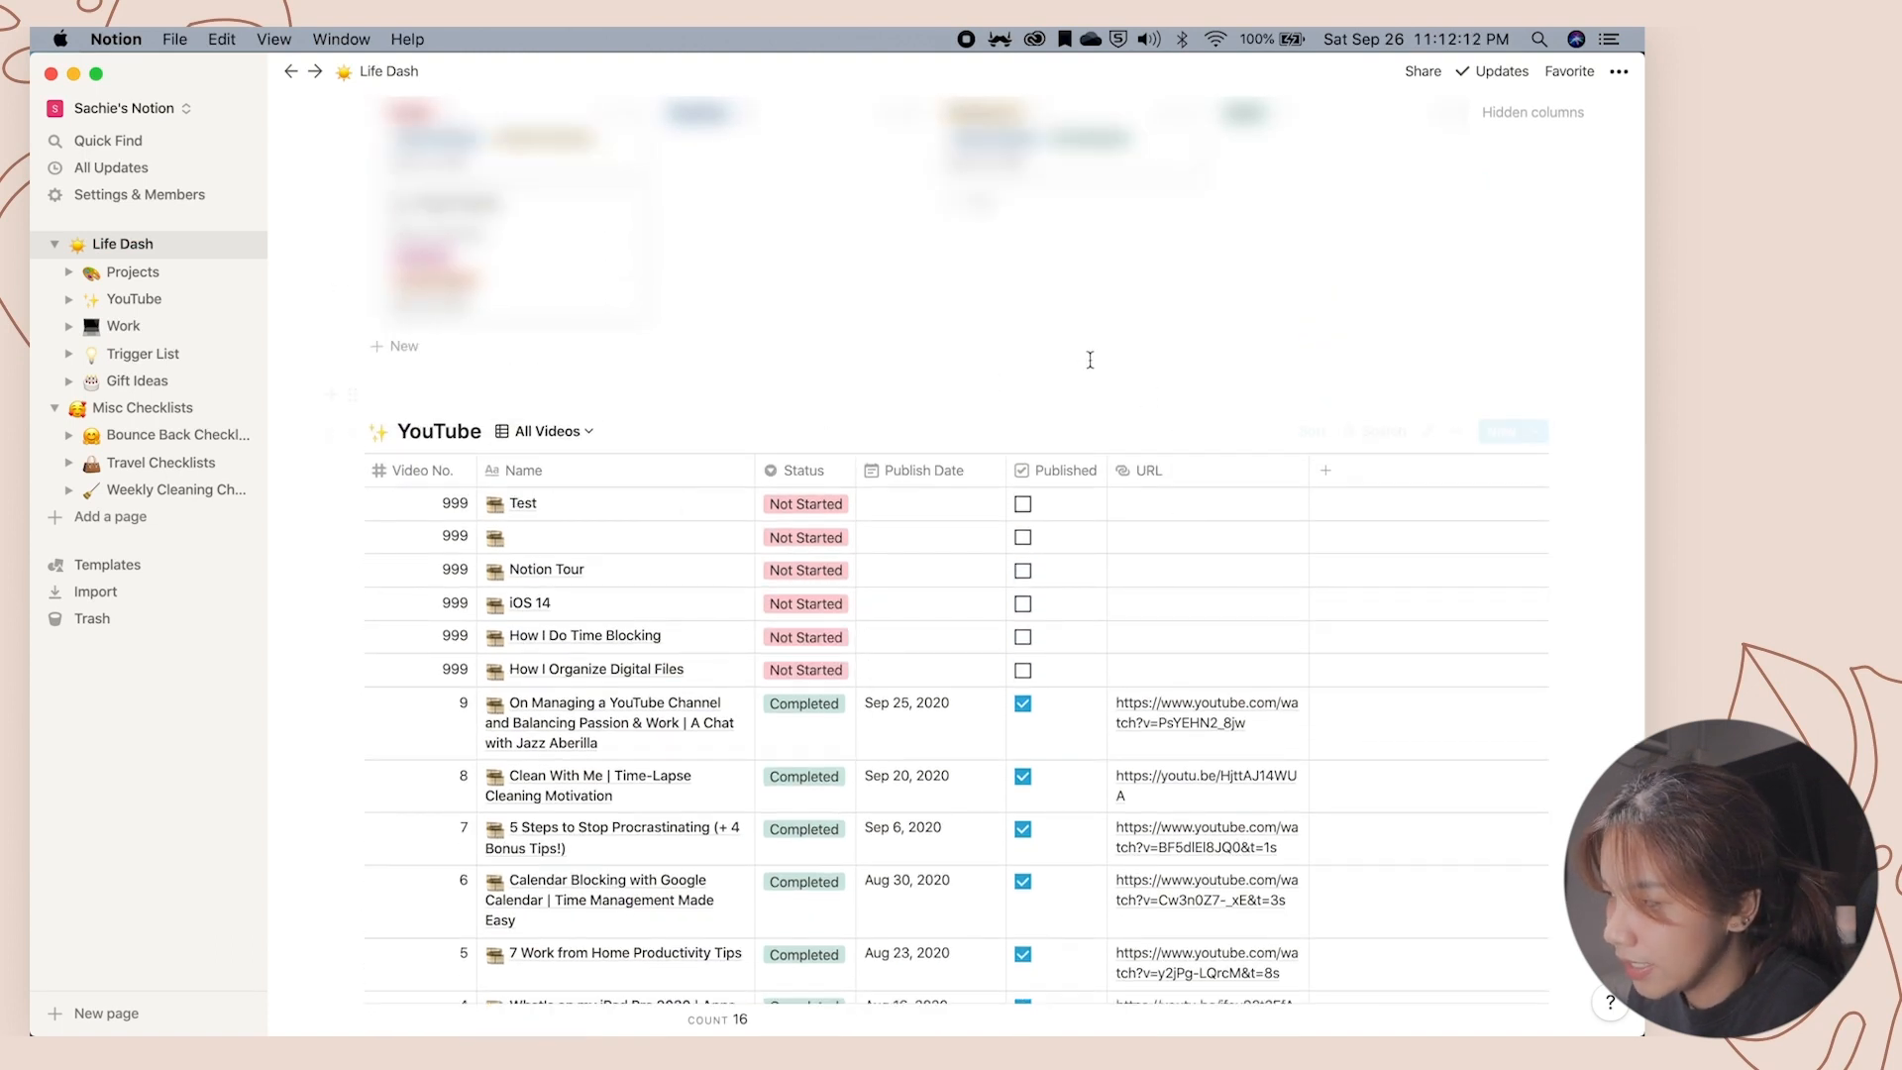
scroll(1090, 359, down, 2)
click(1322, 340)
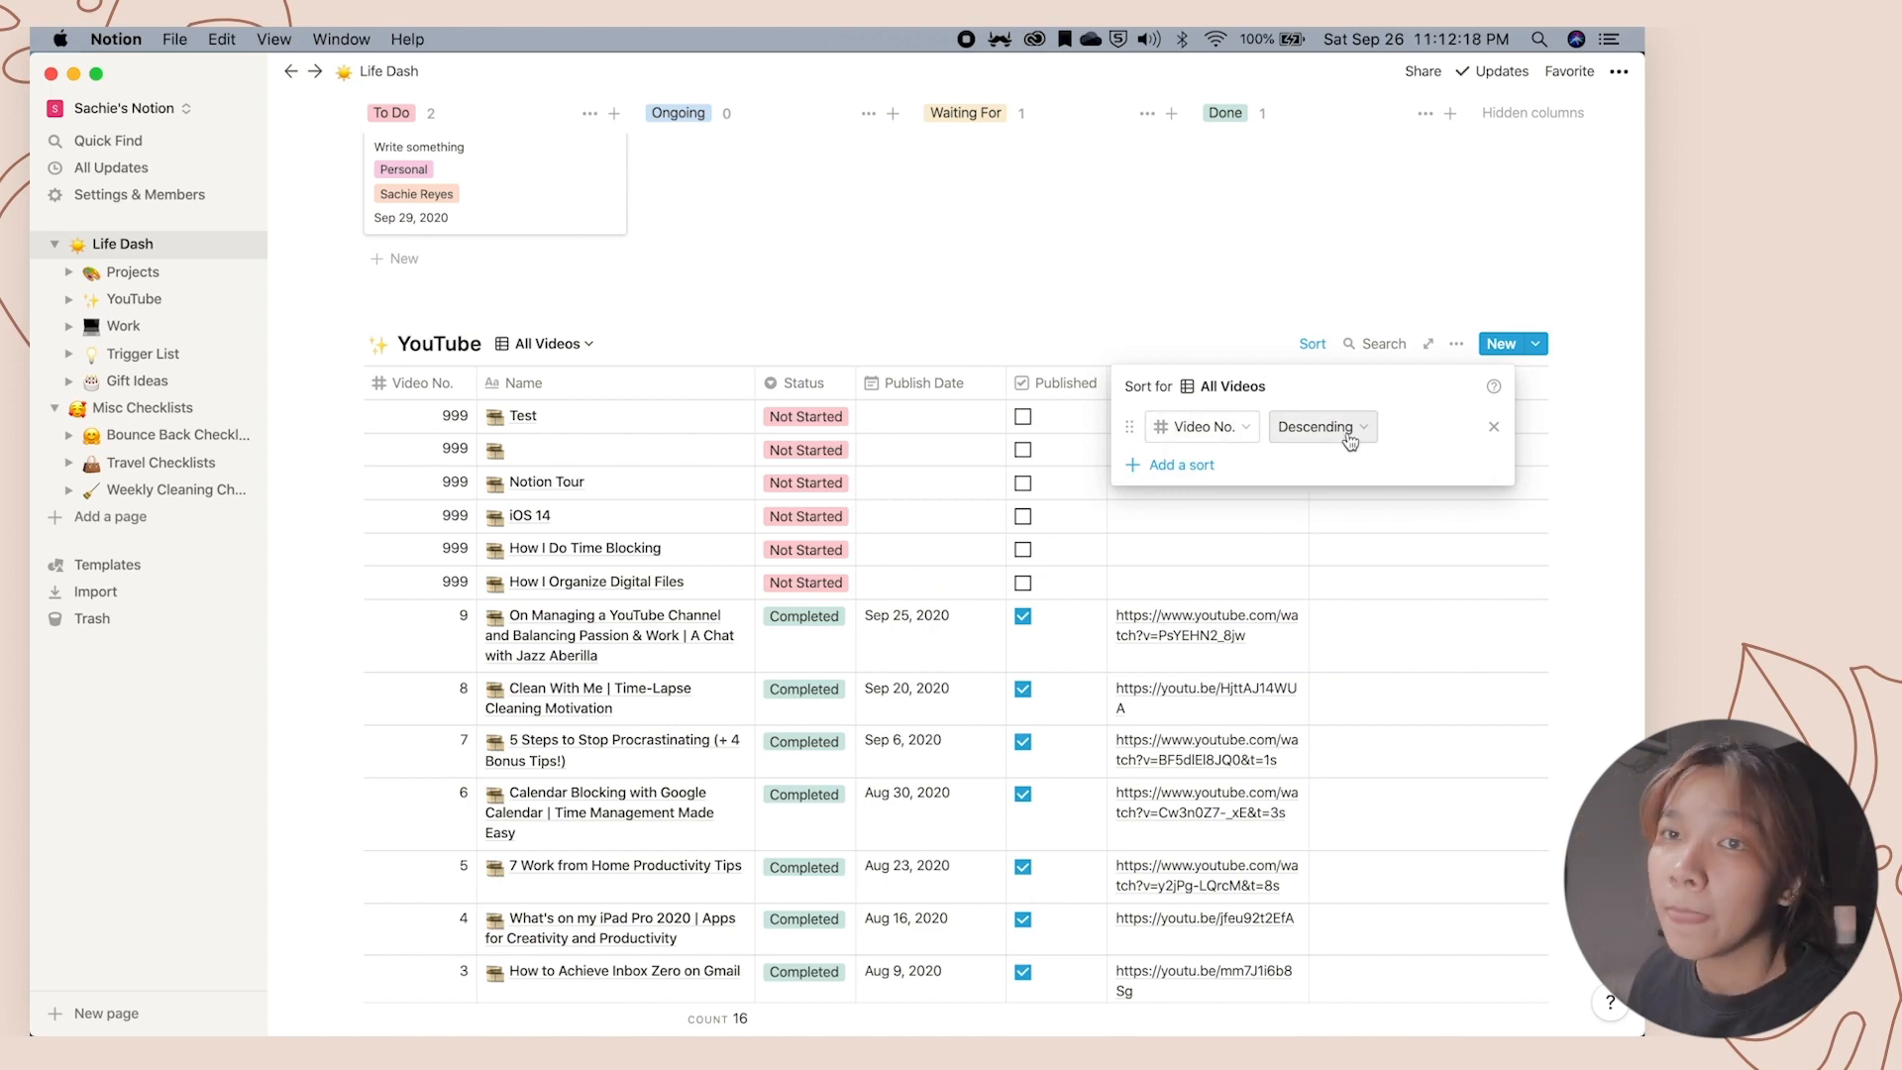
click(701, 305)
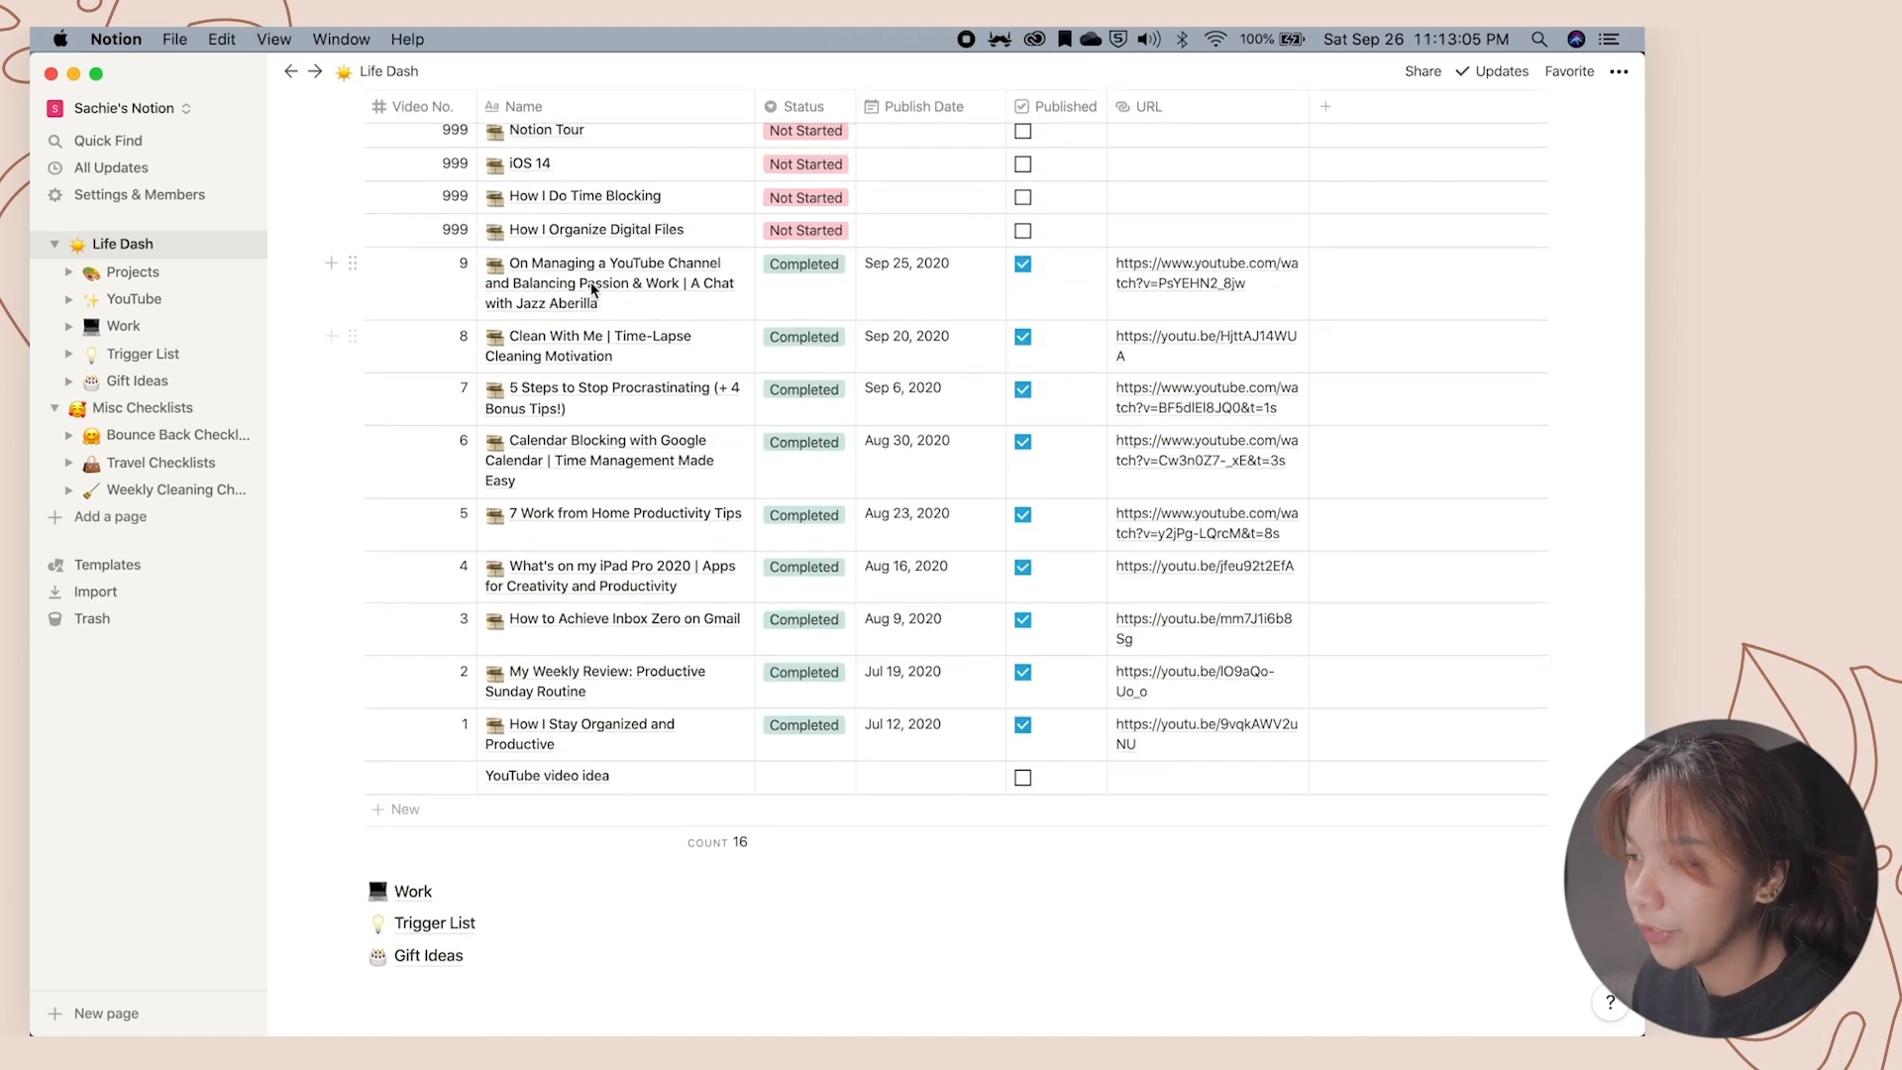
Look over the YouTube table on the dashboard, and open the YouTube database as its own page.
scroll(700, 99, up, 3)
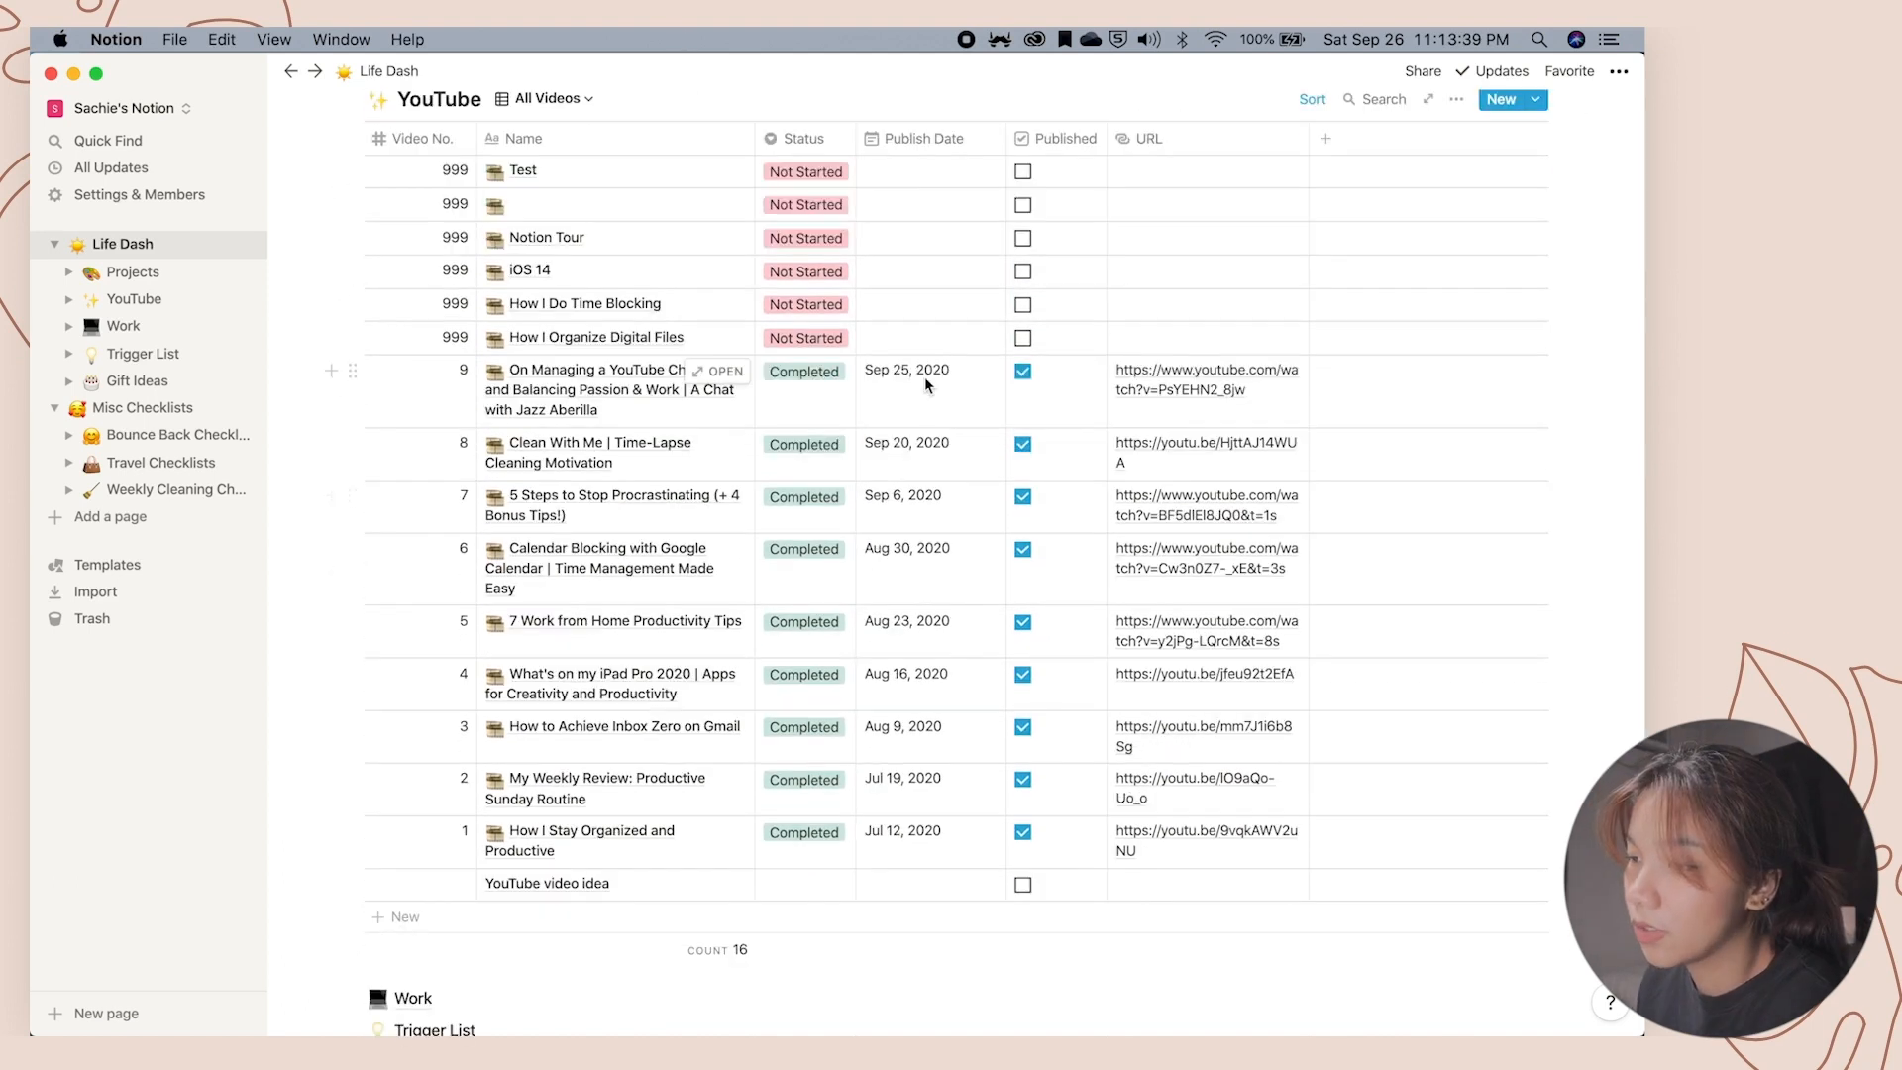
scroll(924, 377, up, 5)
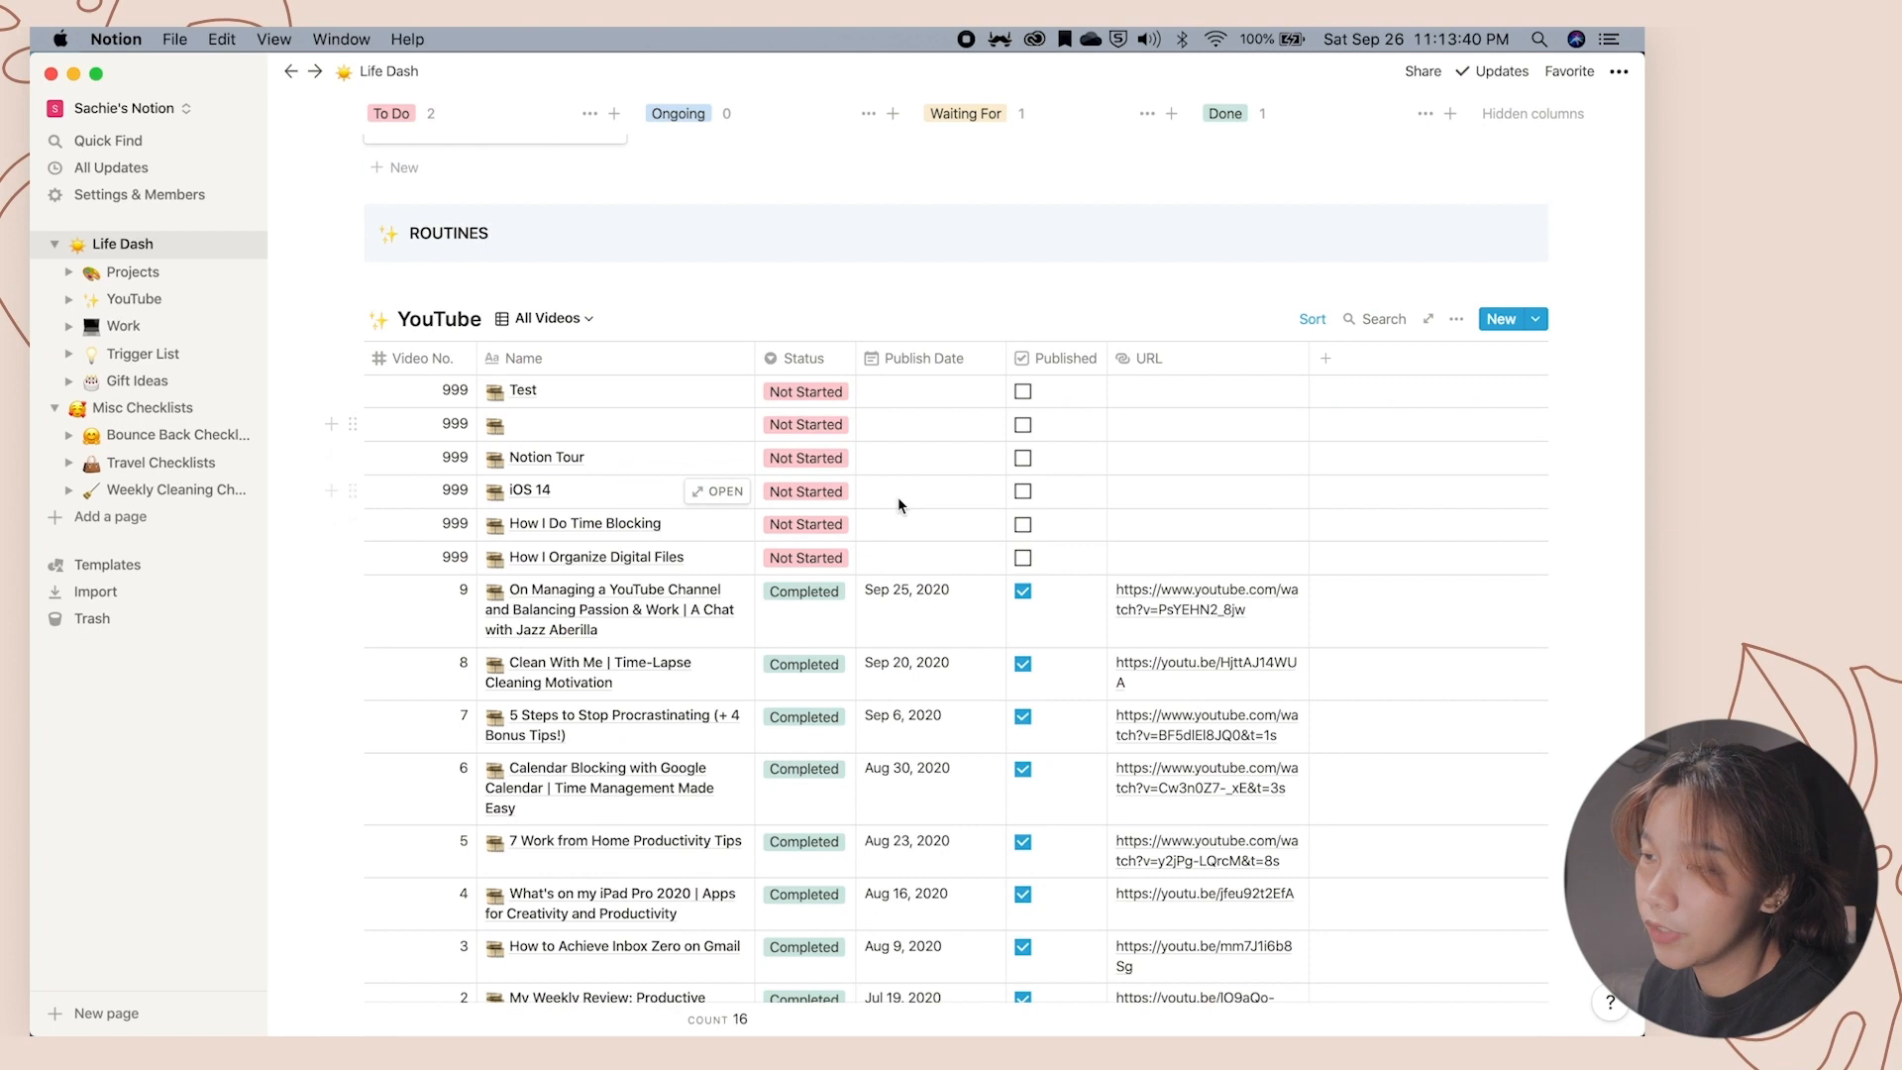
scroll(898, 496, down, 2)
click(134, 298)
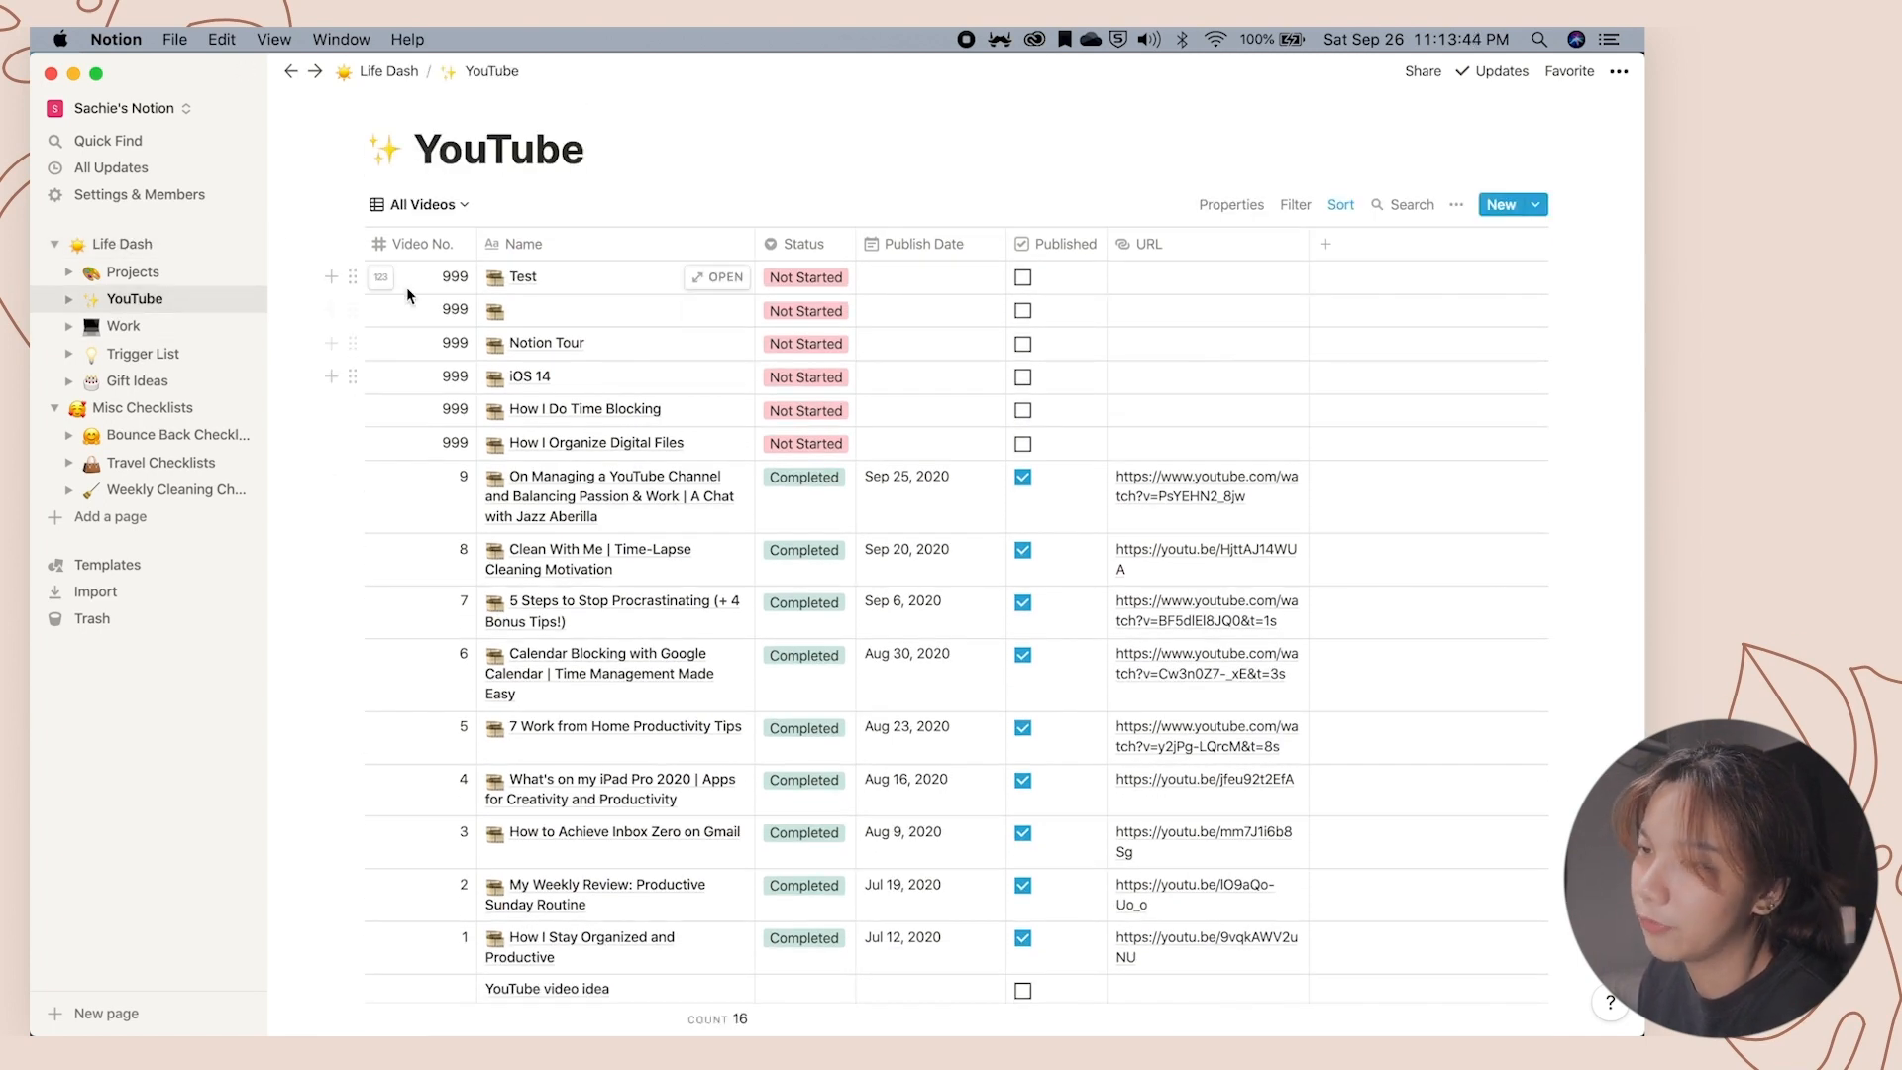
Return to the Life Dash page and open the Gift Ideas page linked below the YouTube table.
click(185, 243)
scroll(654, 673, down, 1)
scroll(654, 673, down, 15)
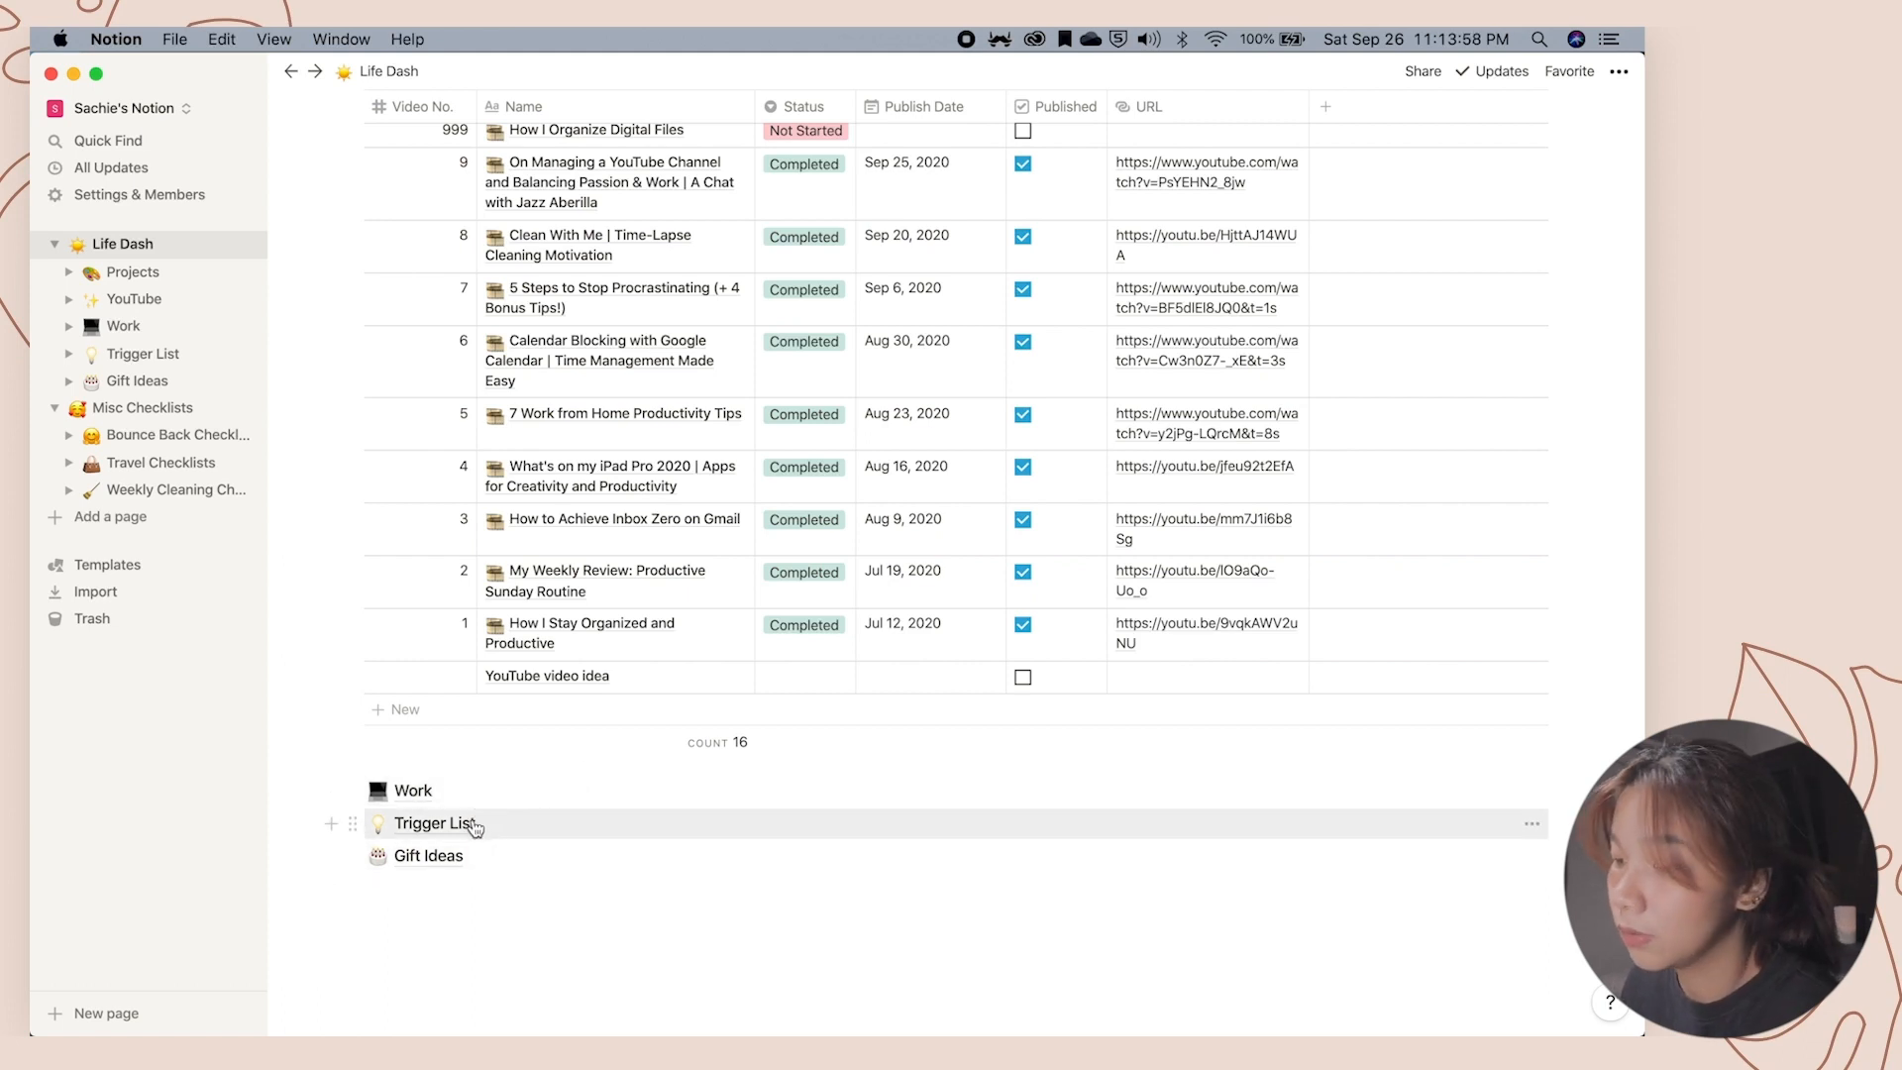
click(441, 859)
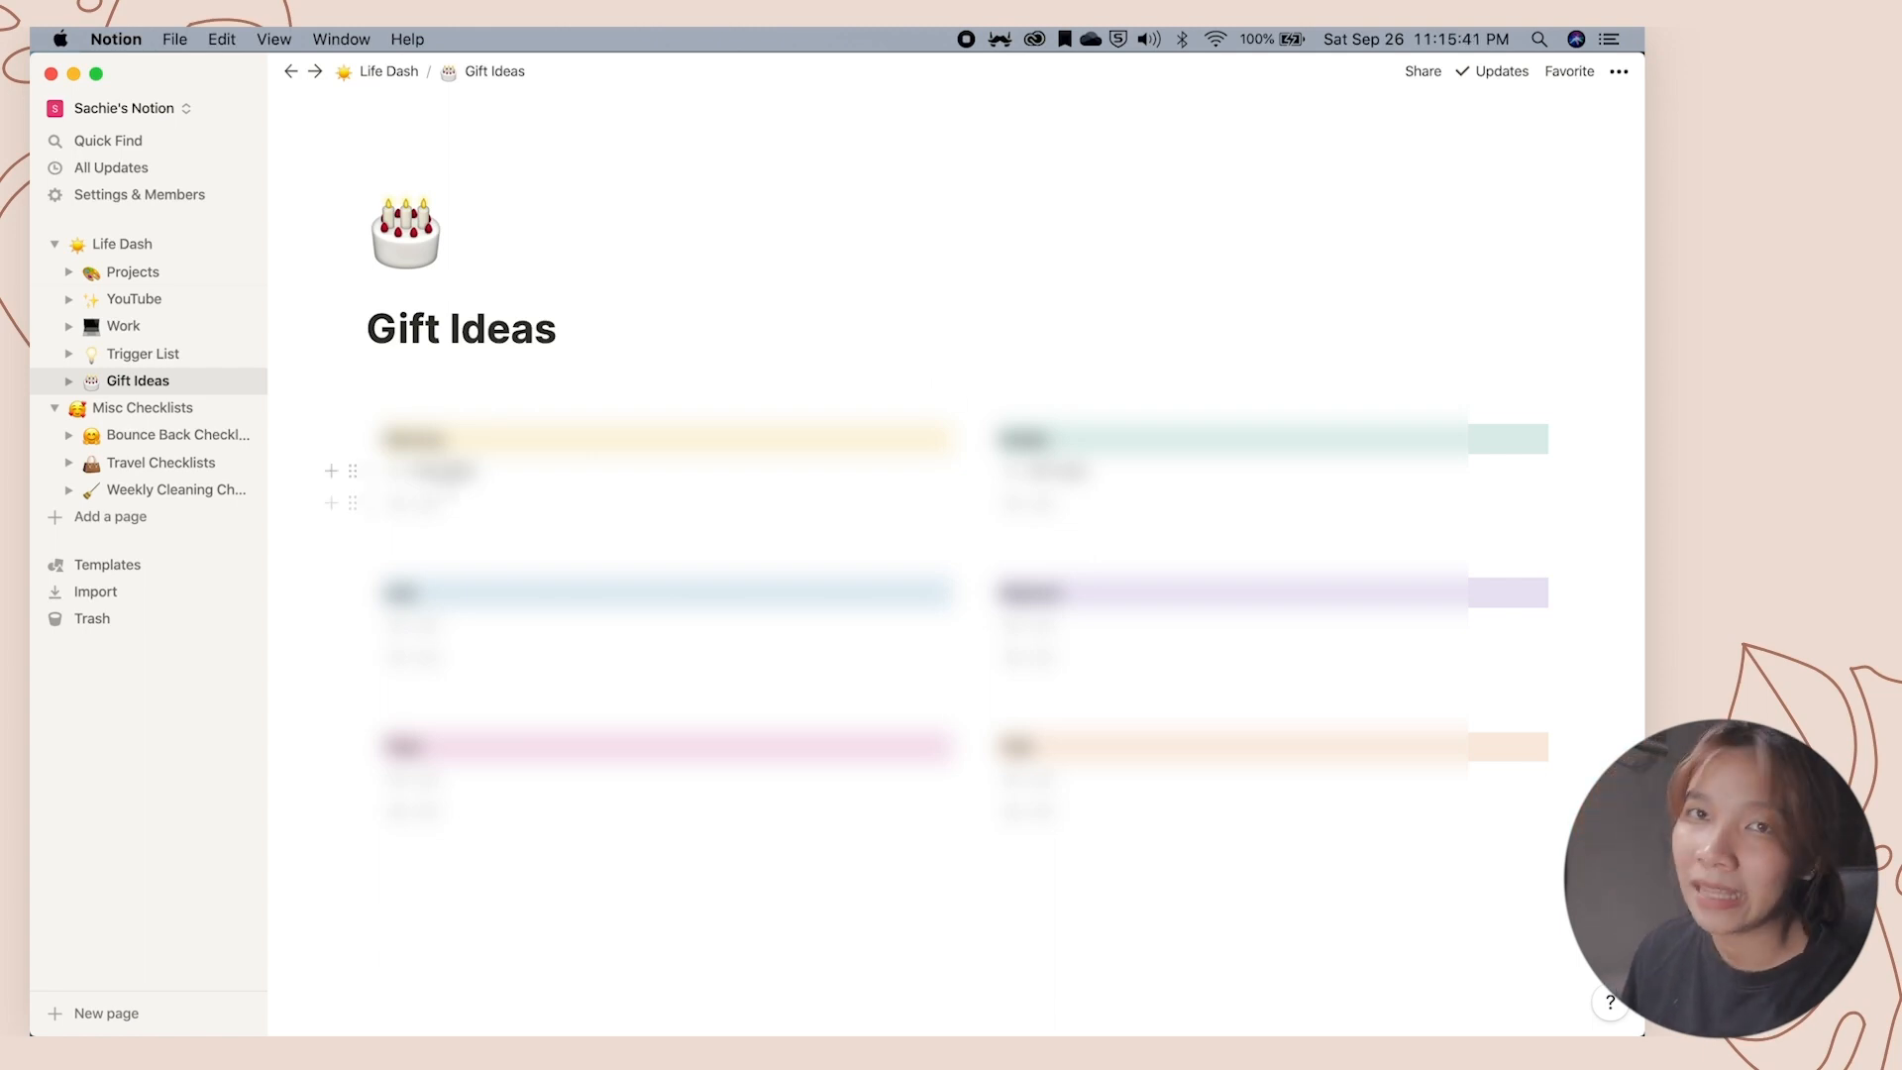
View the "If you're feeling off" and "If you're feeling overwhelmed" checklists within Bounce Back Checklists under Misc Checklists.
click(148, 408)
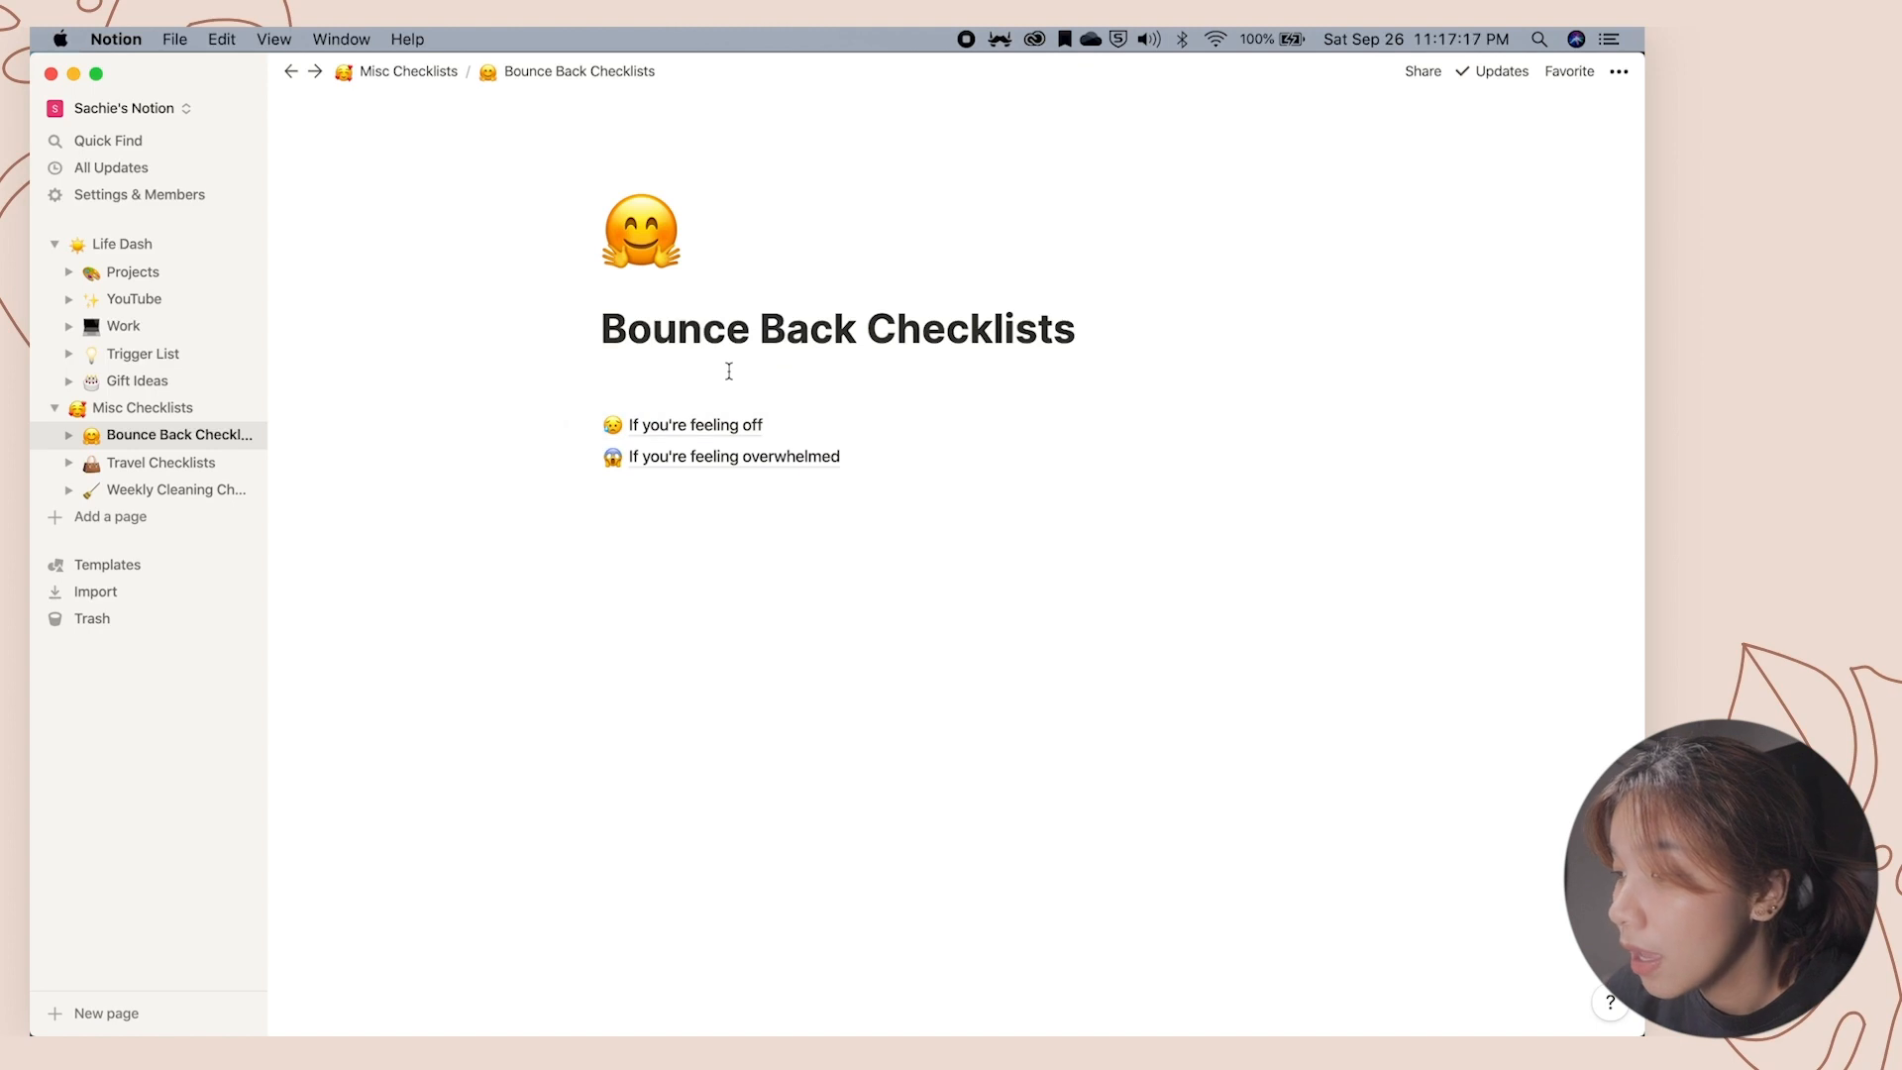
click(694, 425)
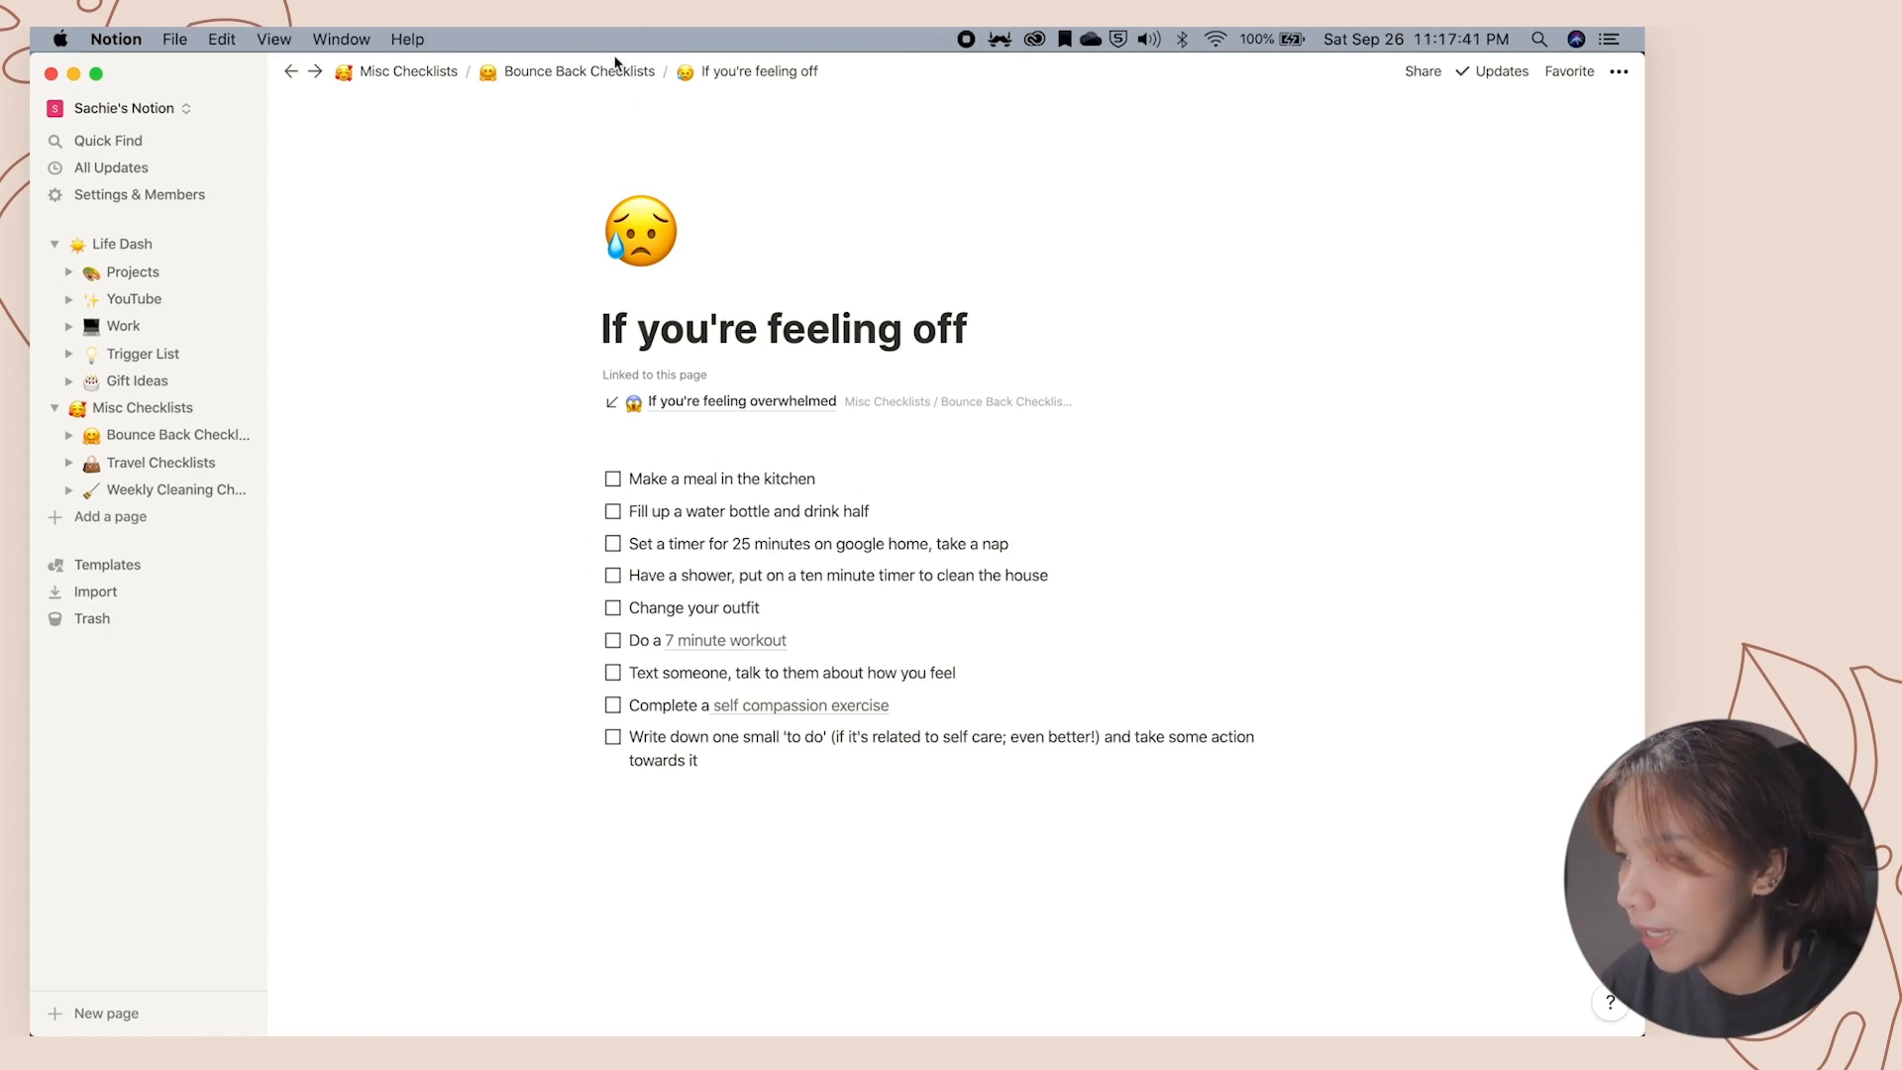
click(586, 72)
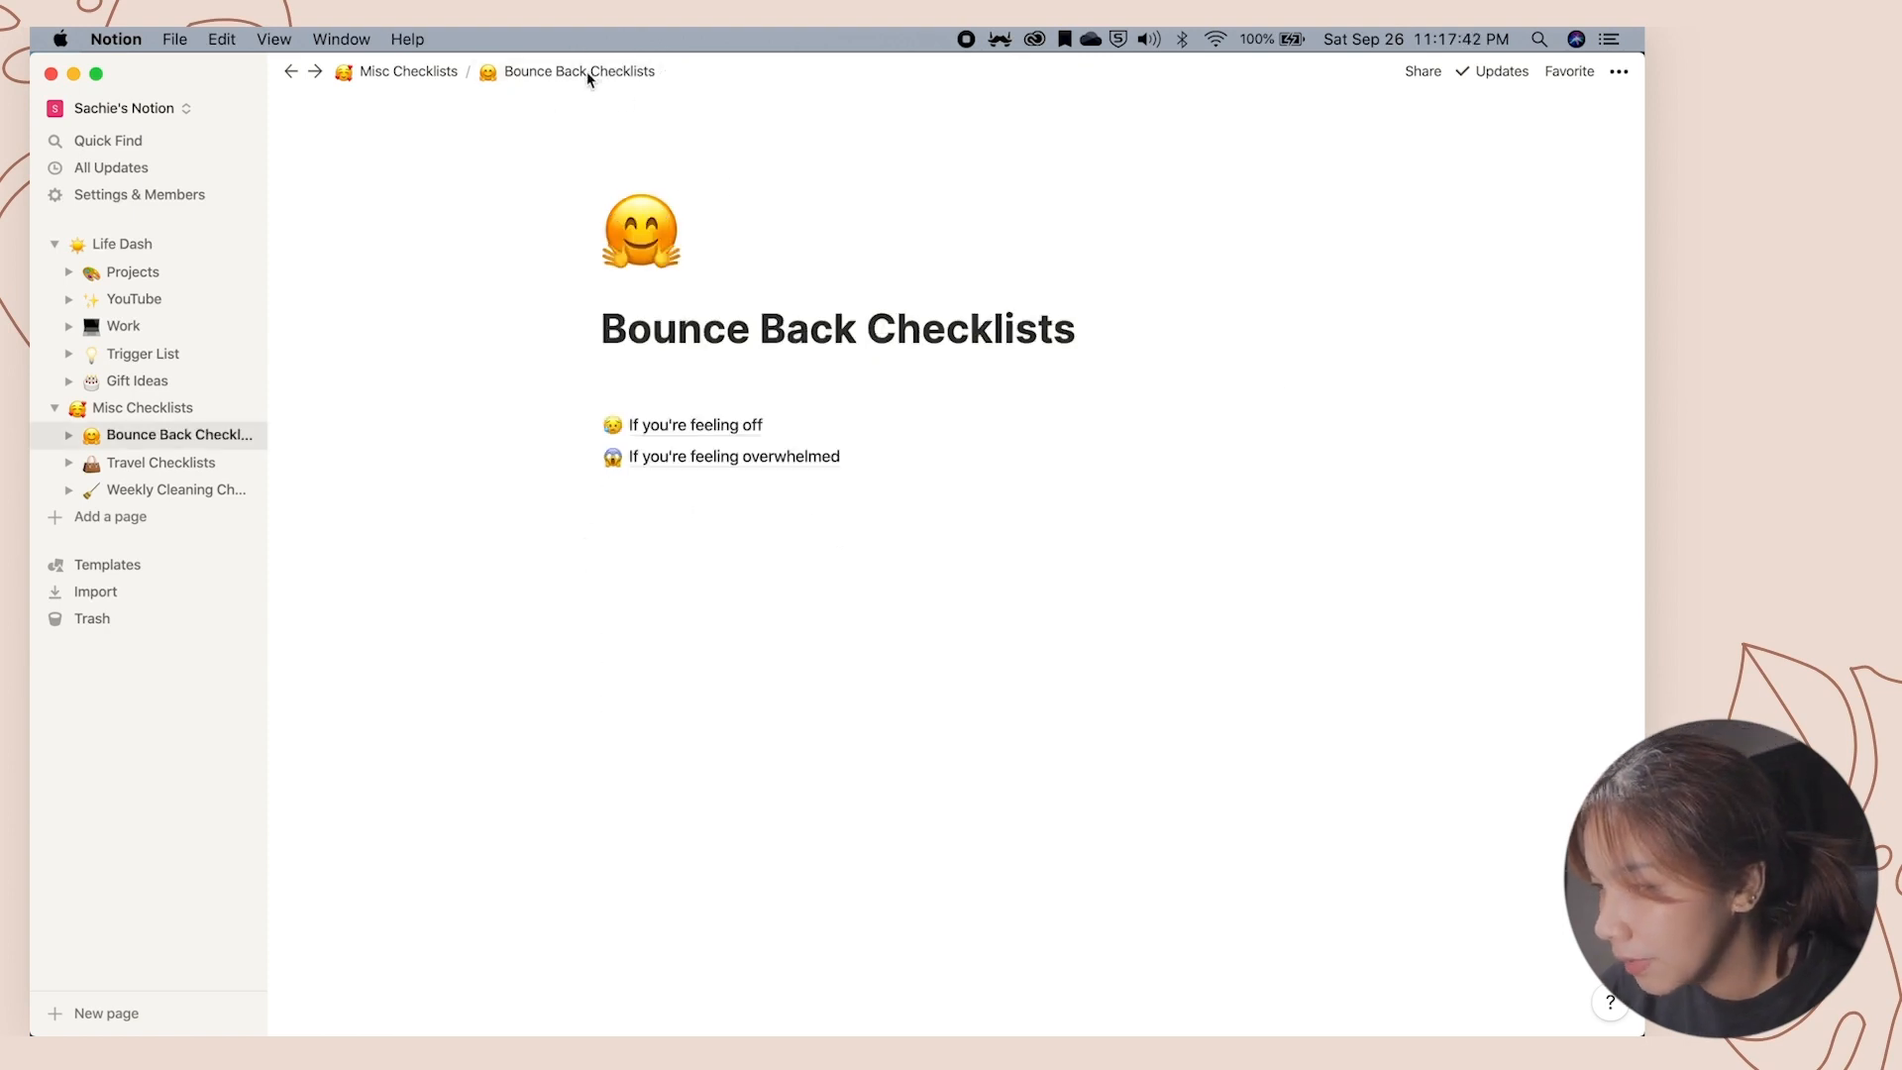
click(754, 463)
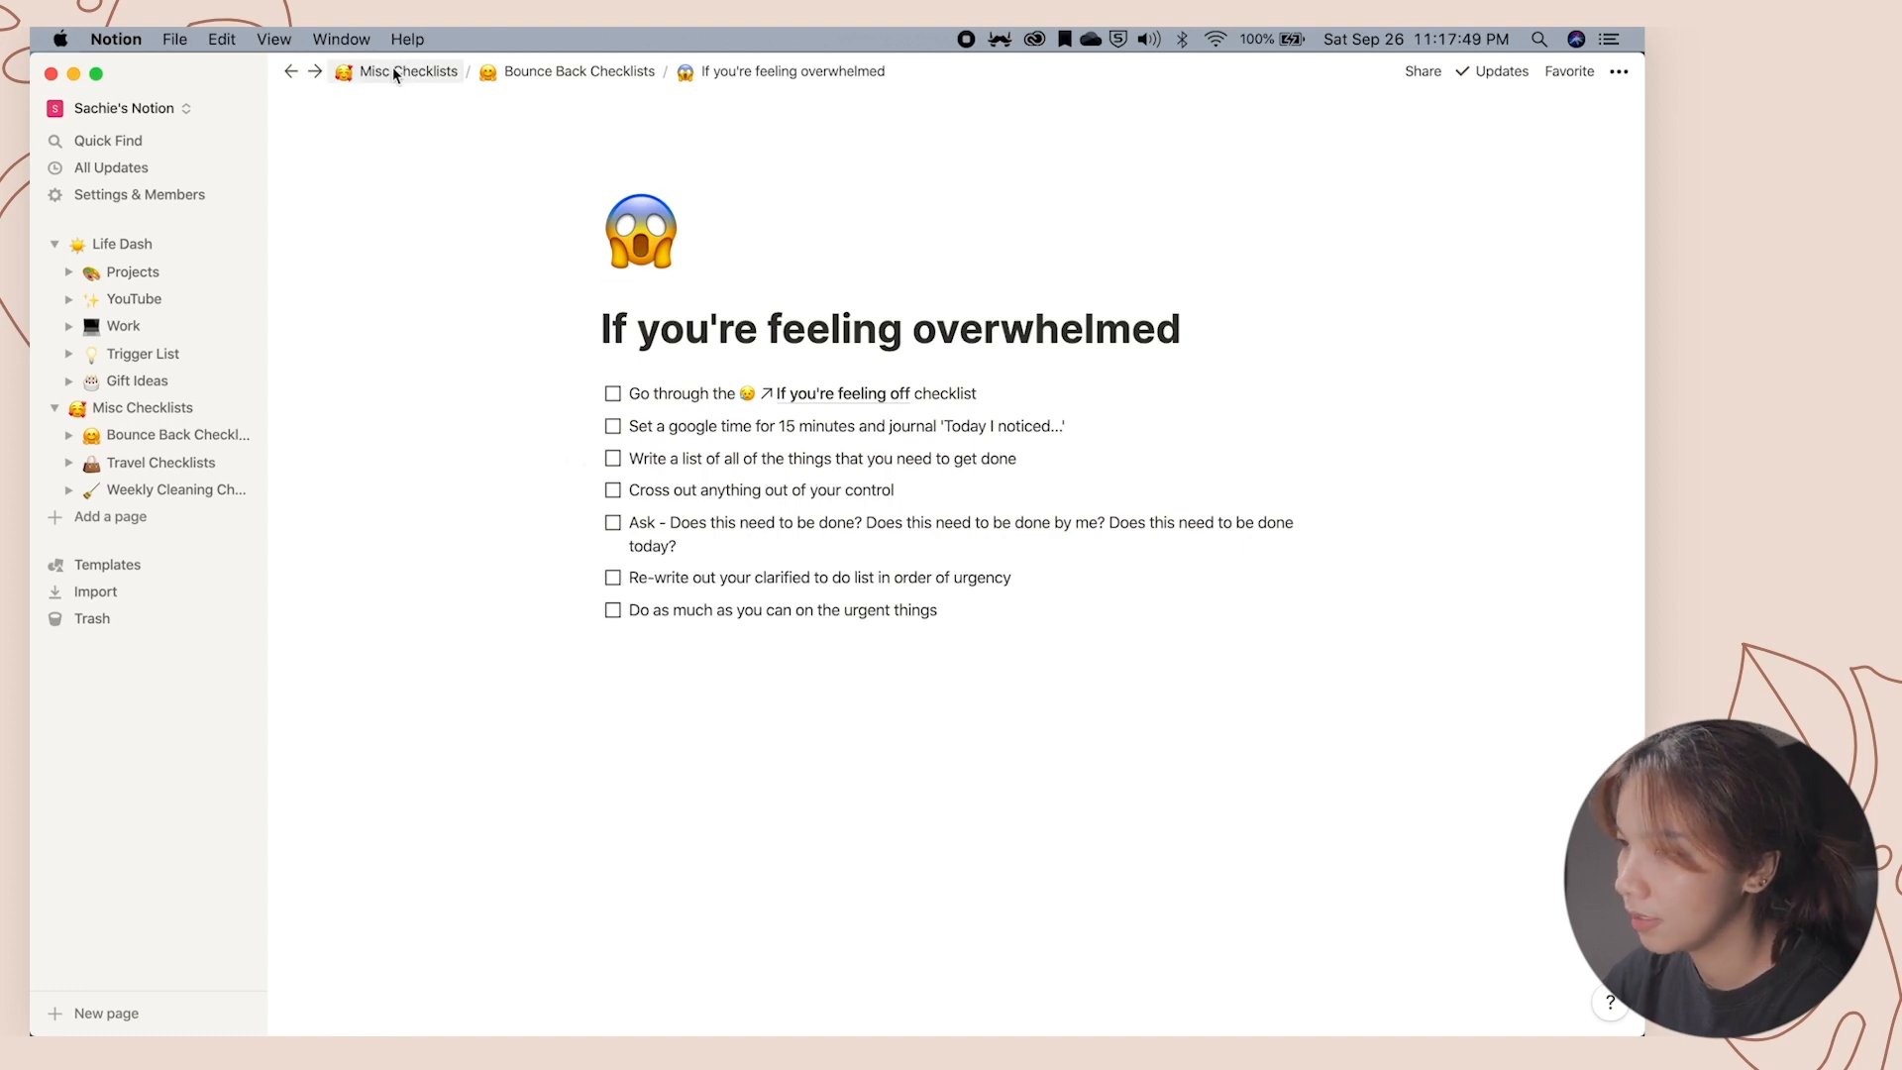
Go back to the Misc Checklists page and look through the Travel Checklists page.
click(454, 74)
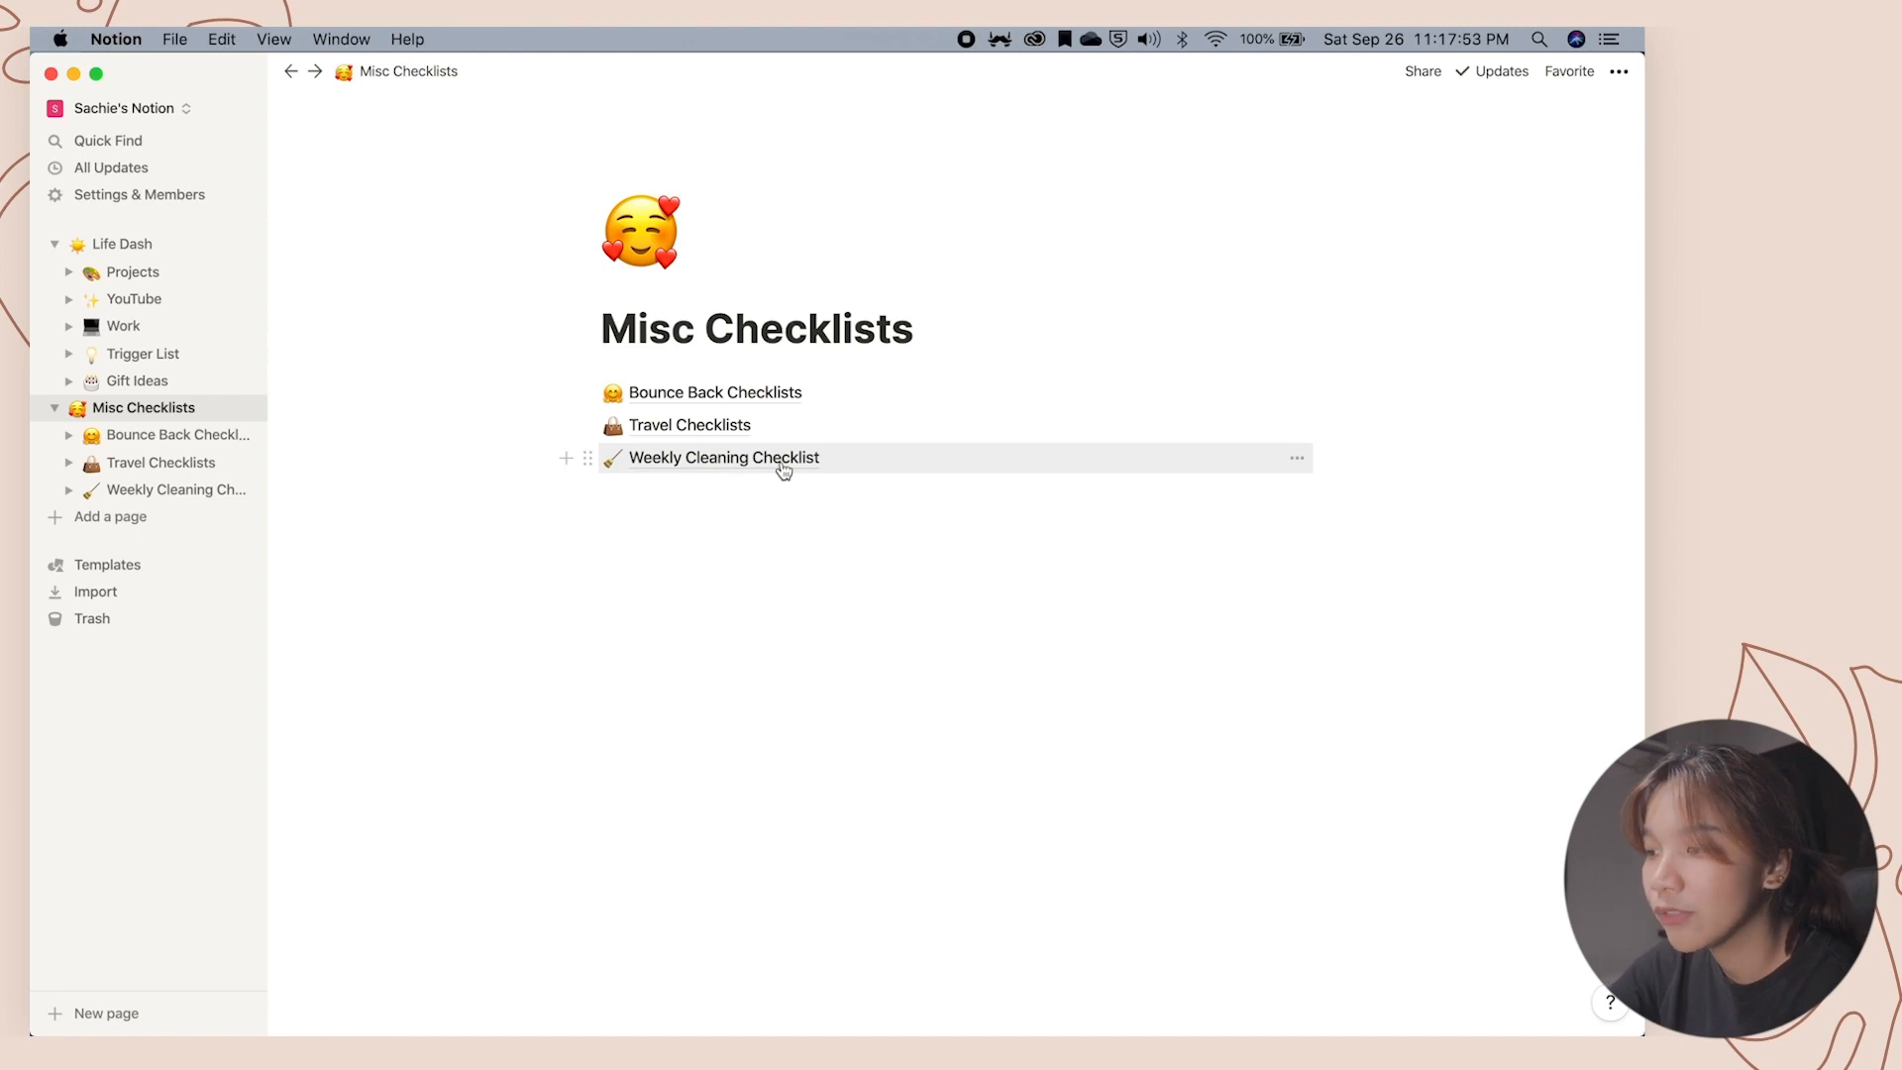
click(708, 424)
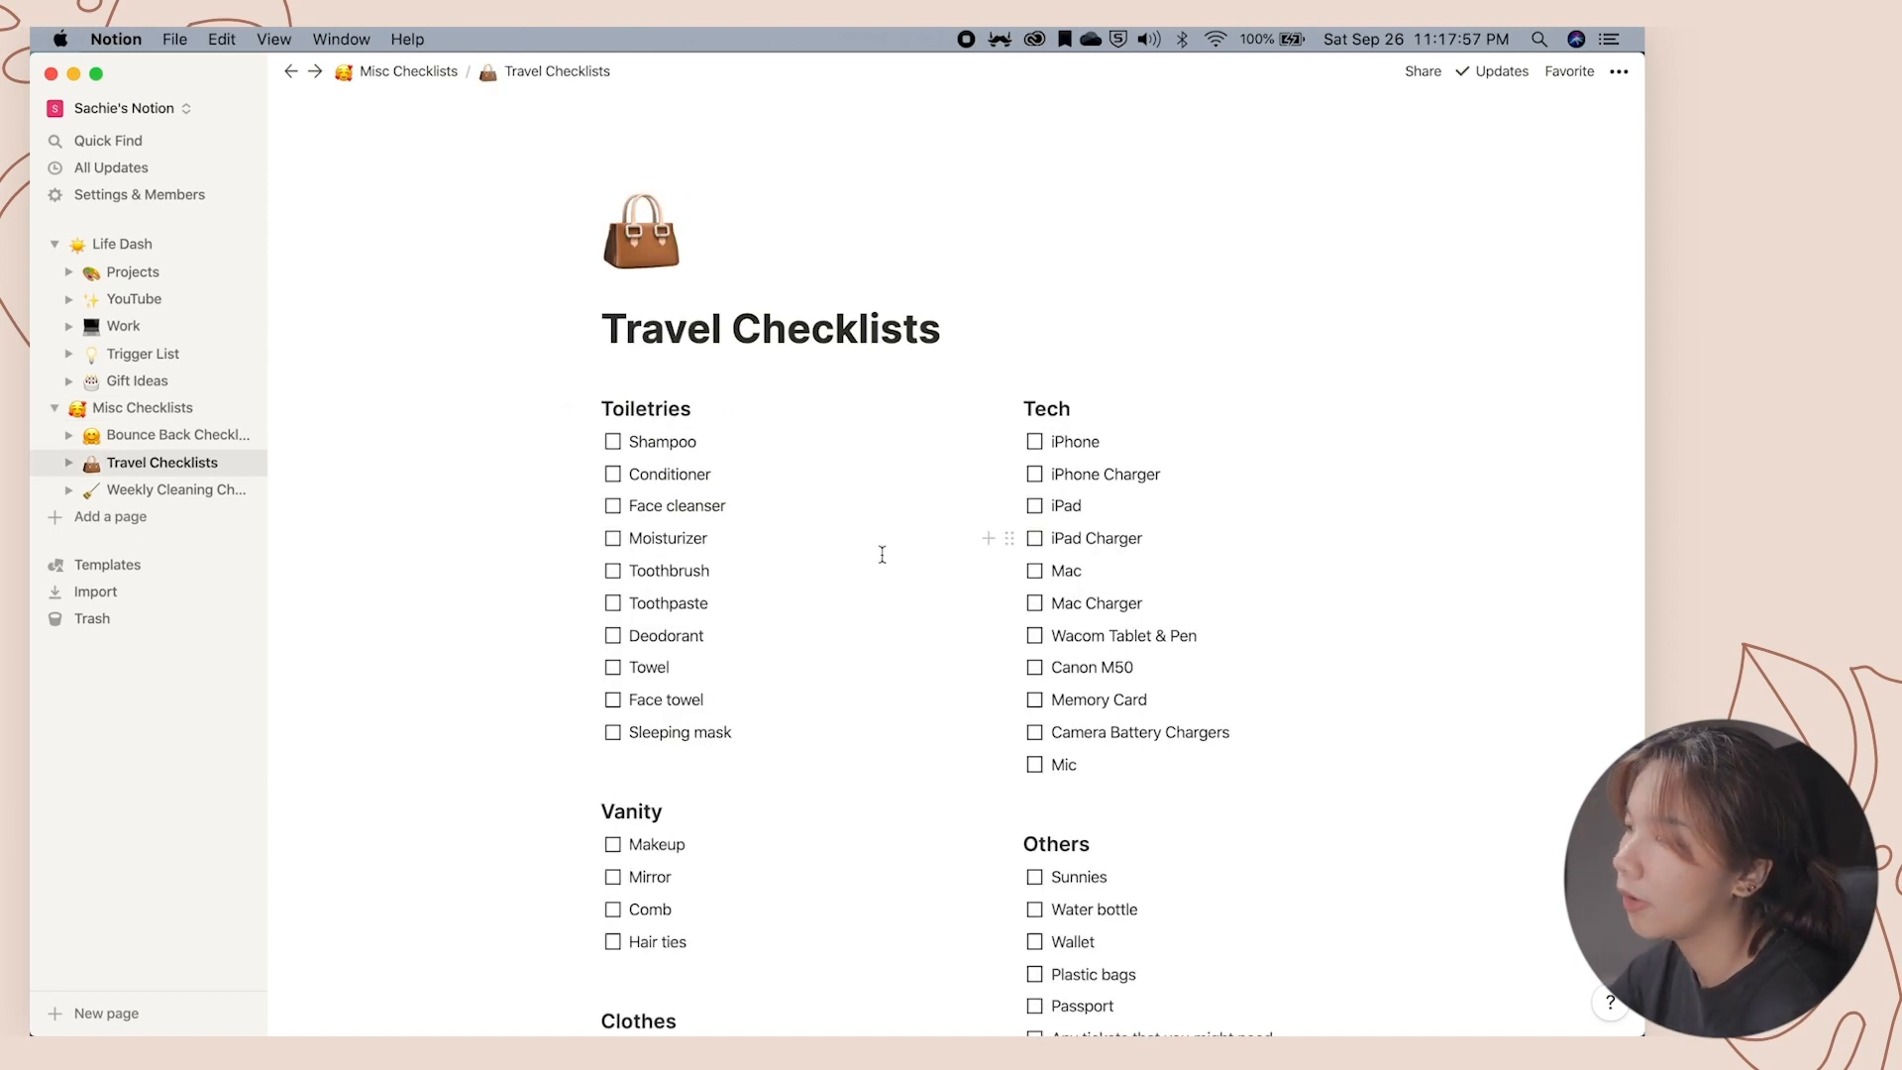
scroll(882, 555, down, 3)
scroll(882, 555, up, 3)
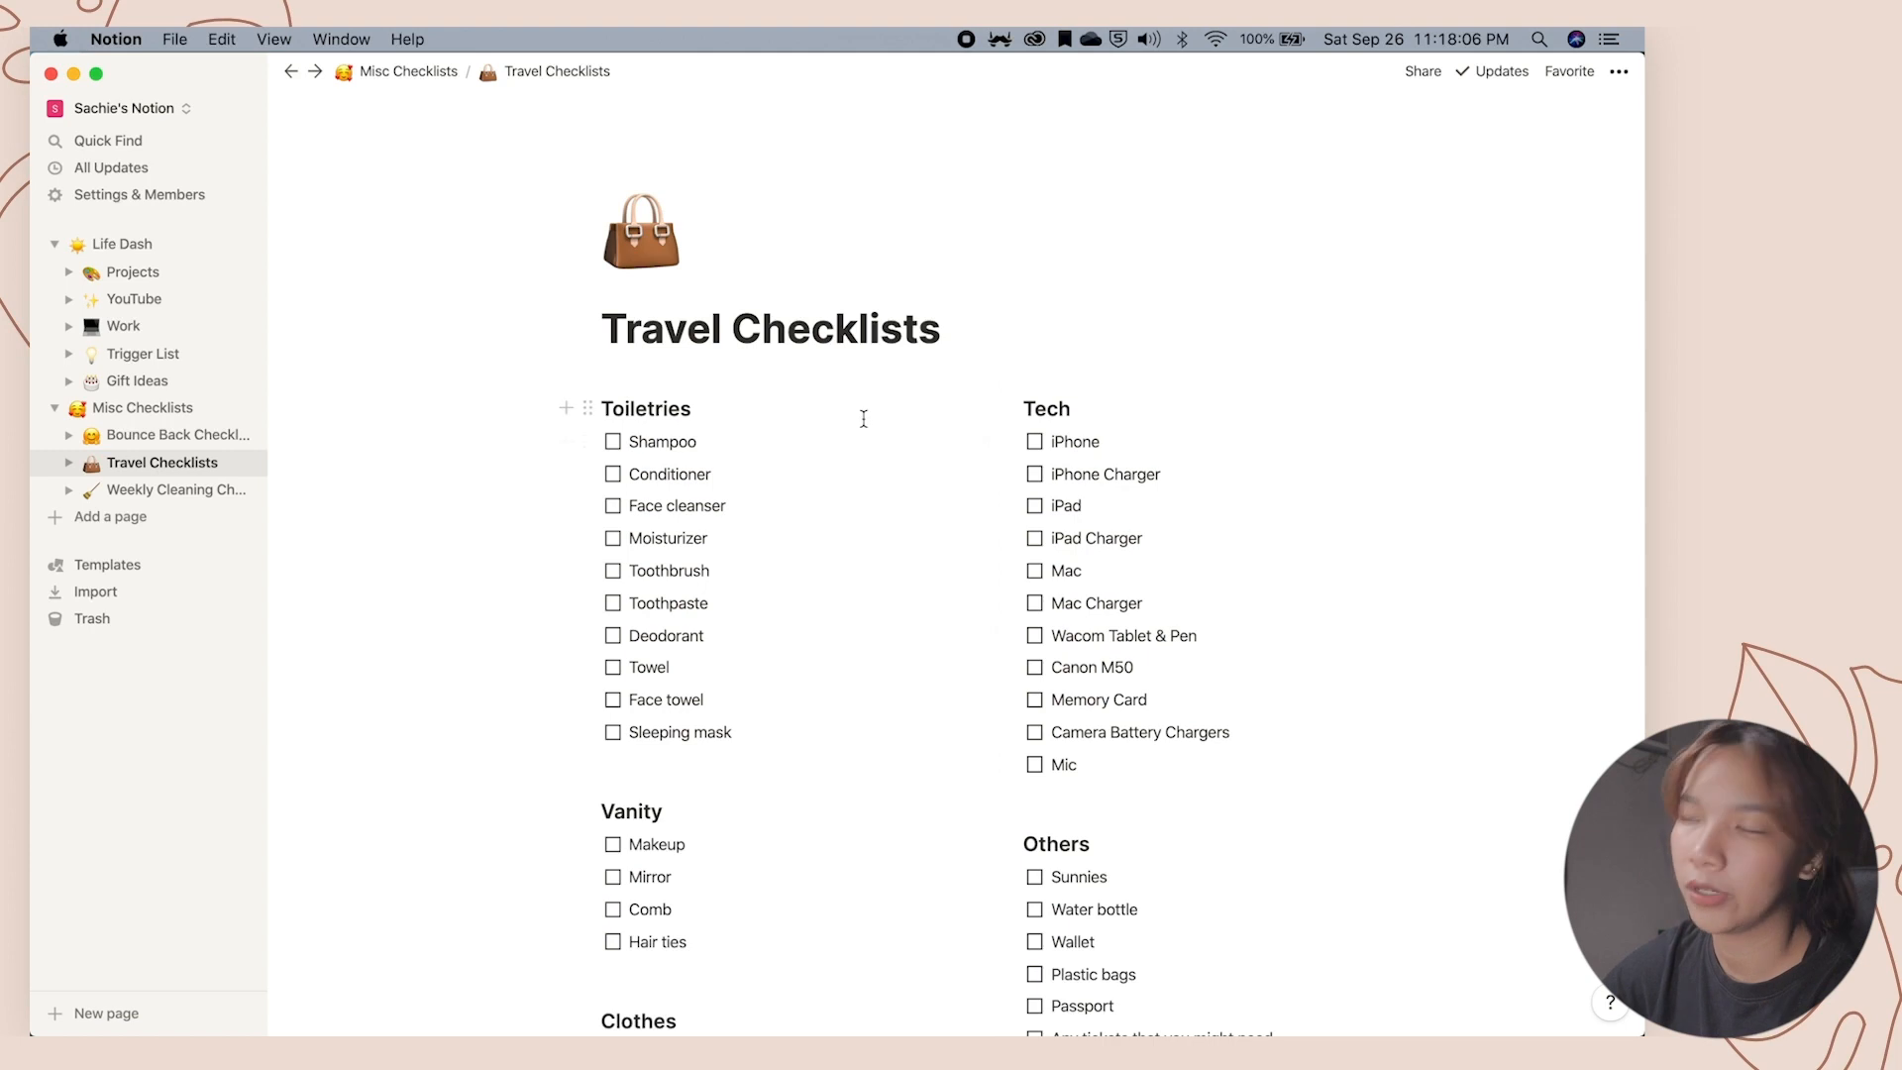
Review the packing sections on the Travel Checklists page down to the end of the Going Home List.
scroll(754, 644, down, 5)
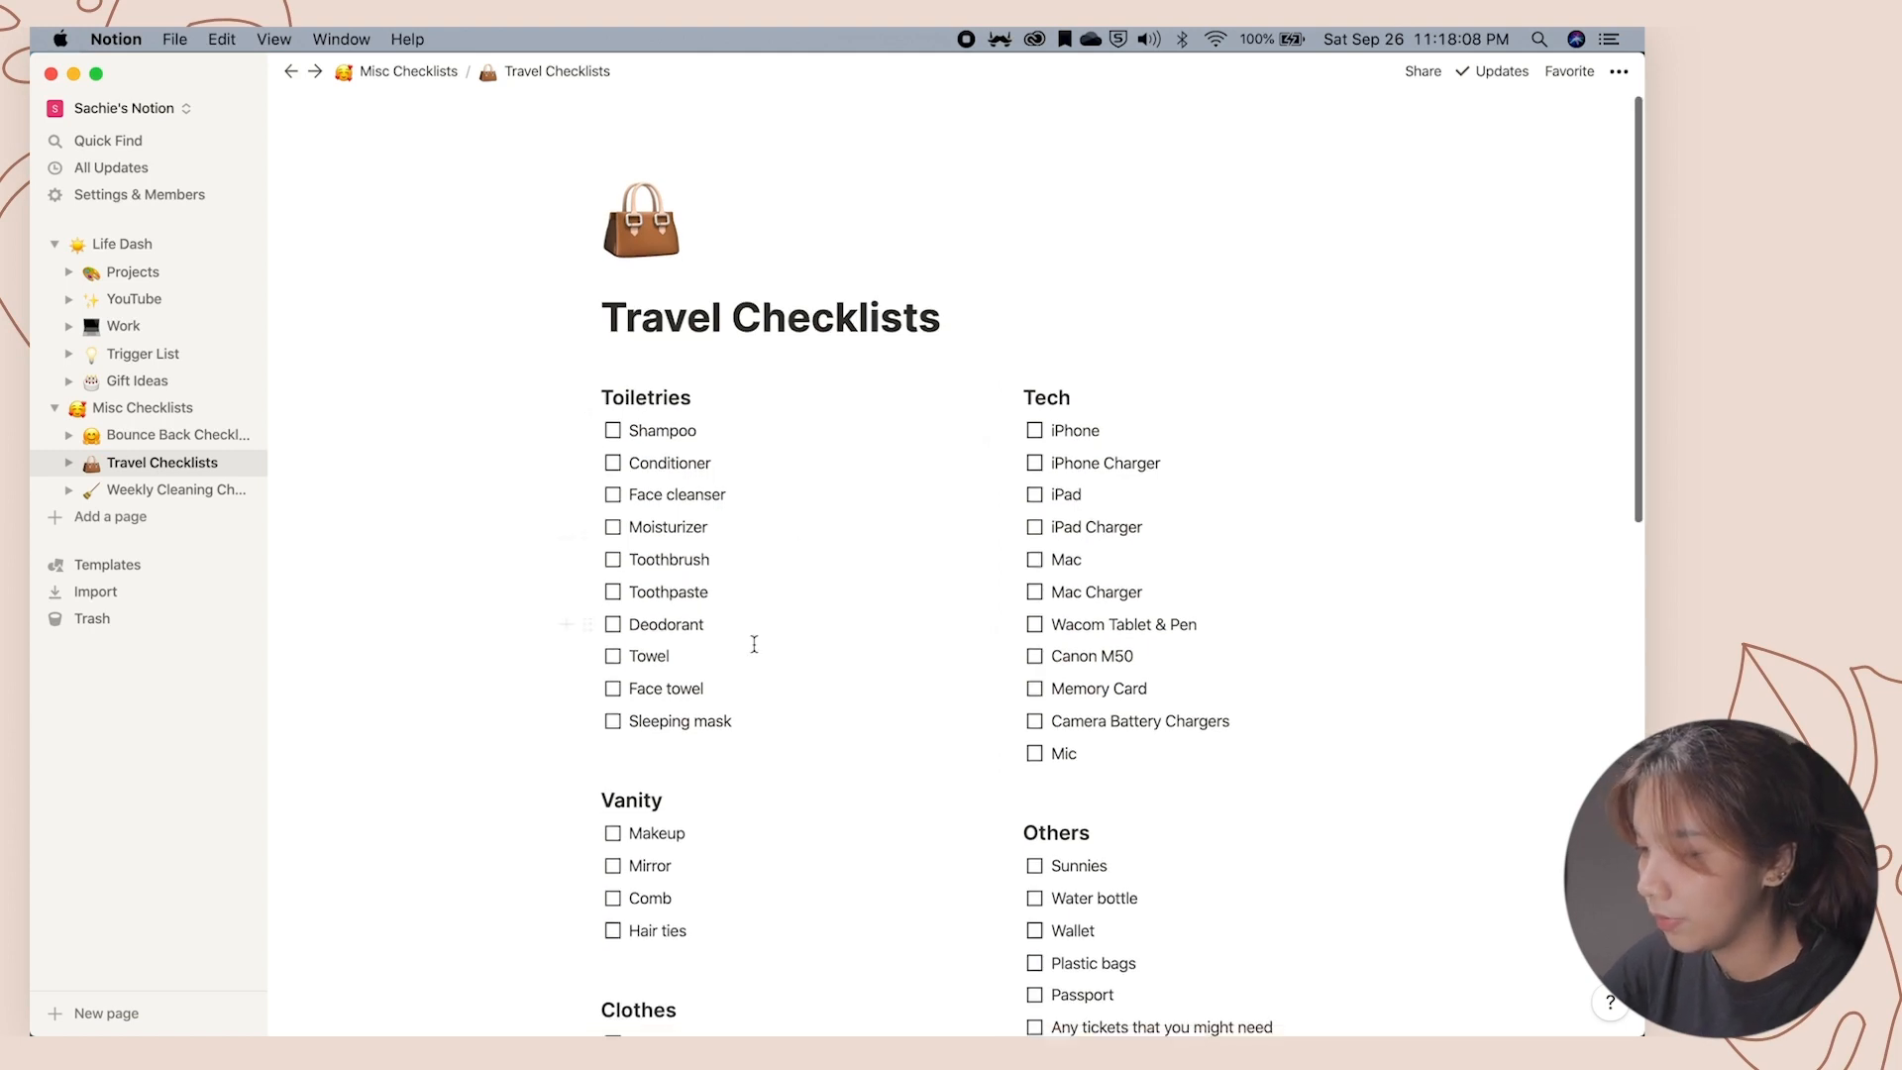
scroll(754, 644, down, 3)
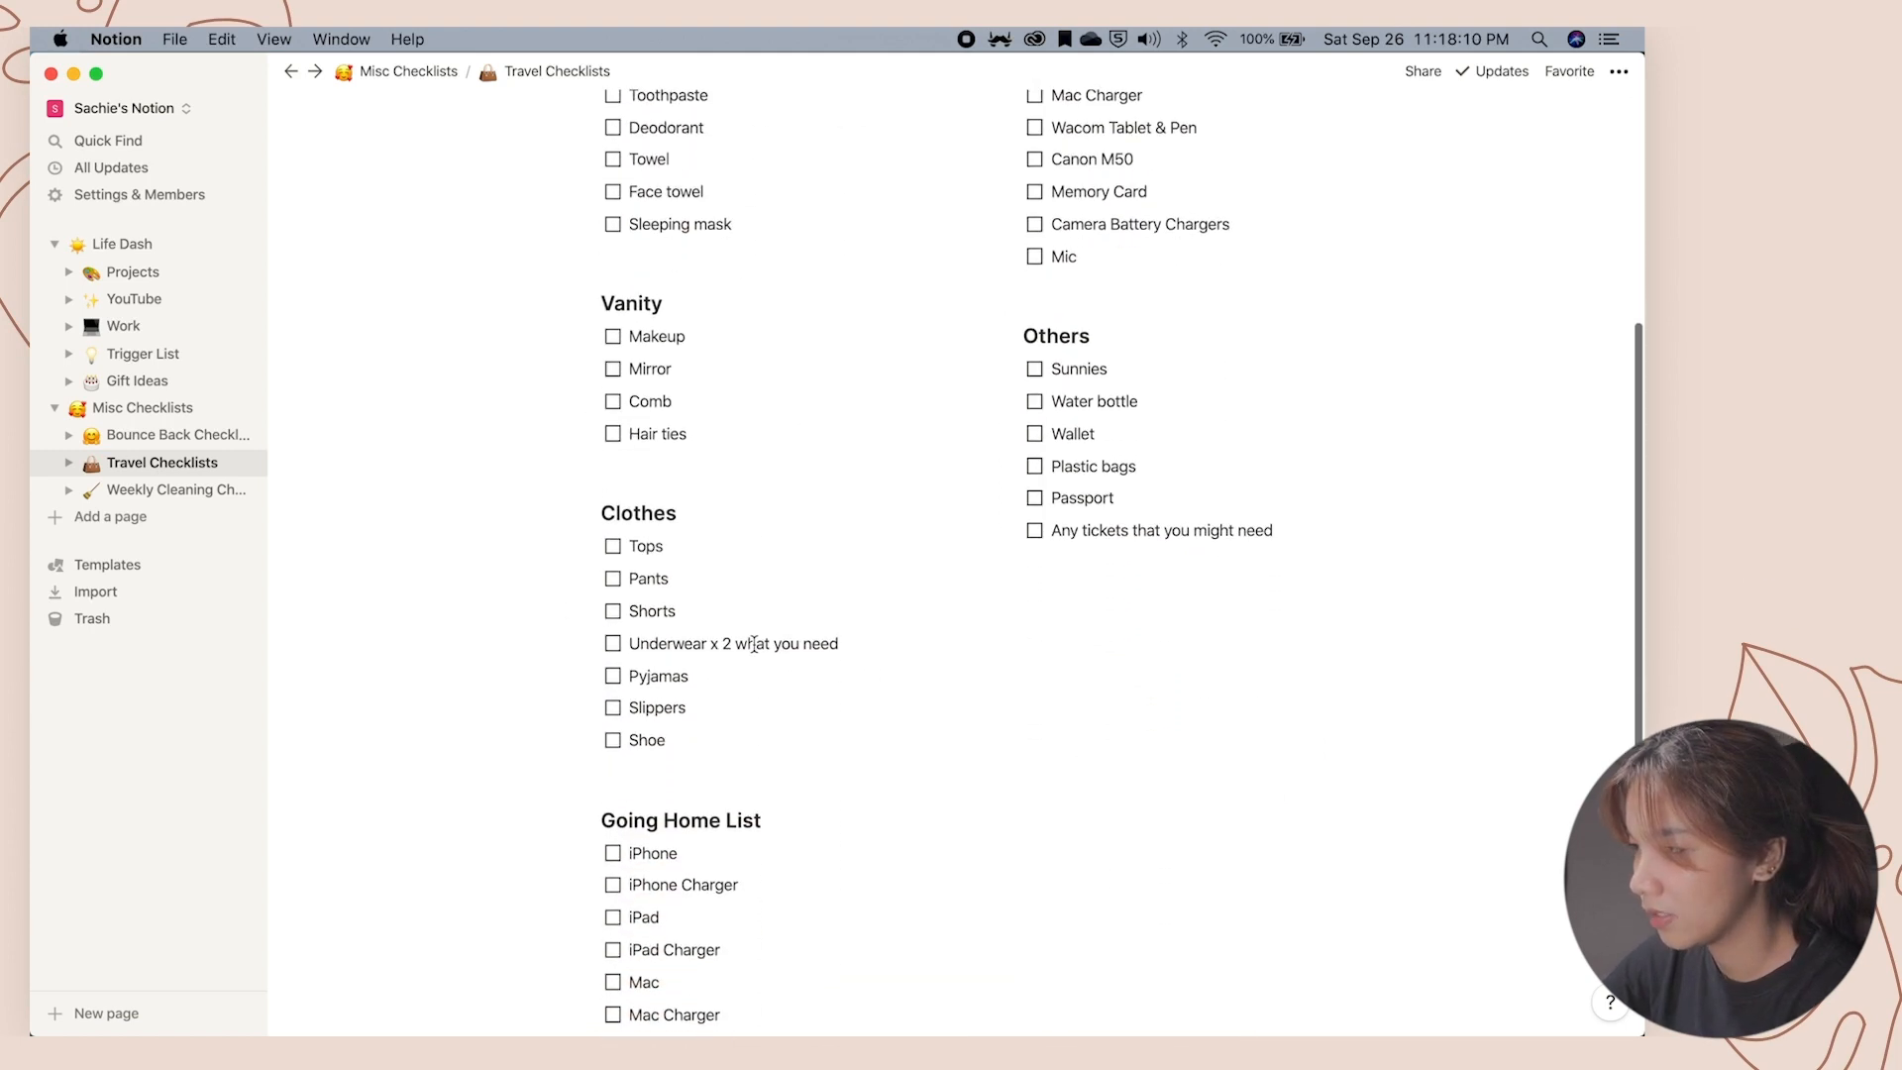
scroll(754, 643, up, 1)
scroll(754, 643, down, 3)
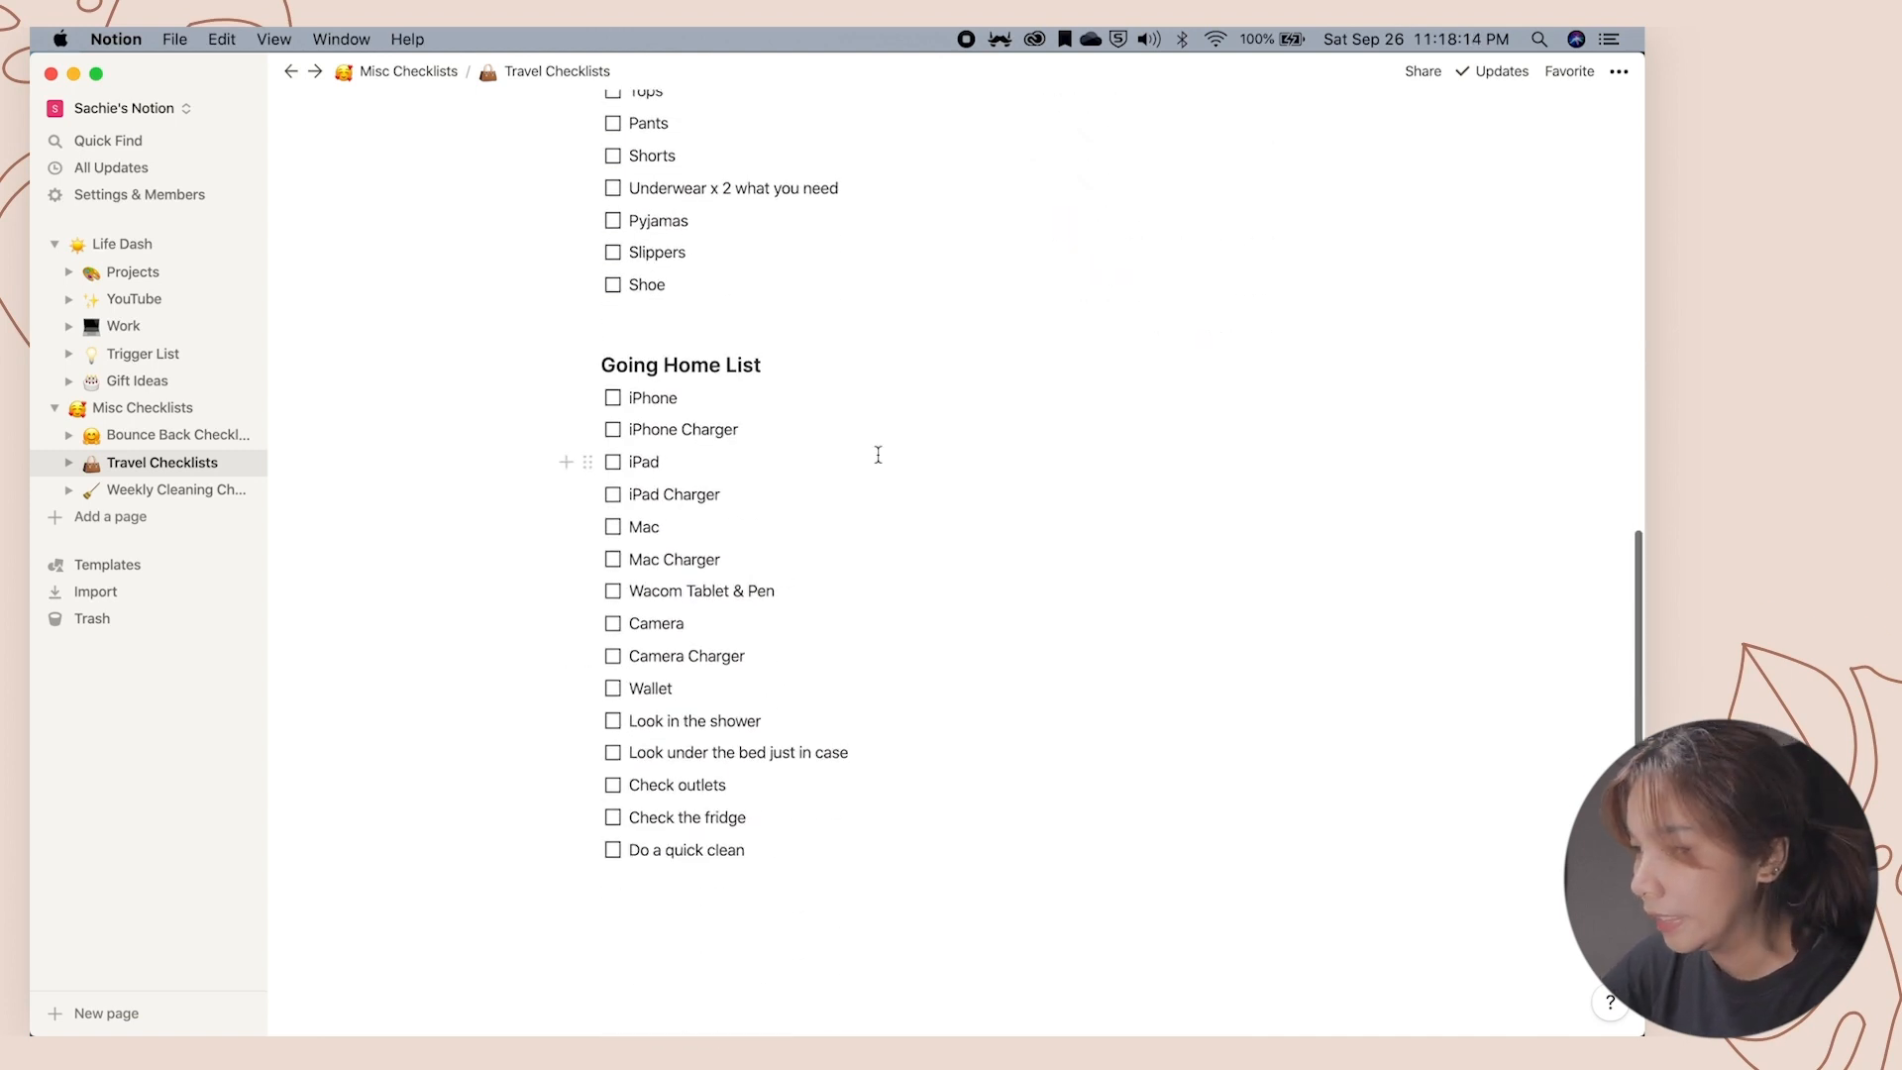
scroll(877, 453, down, 1)
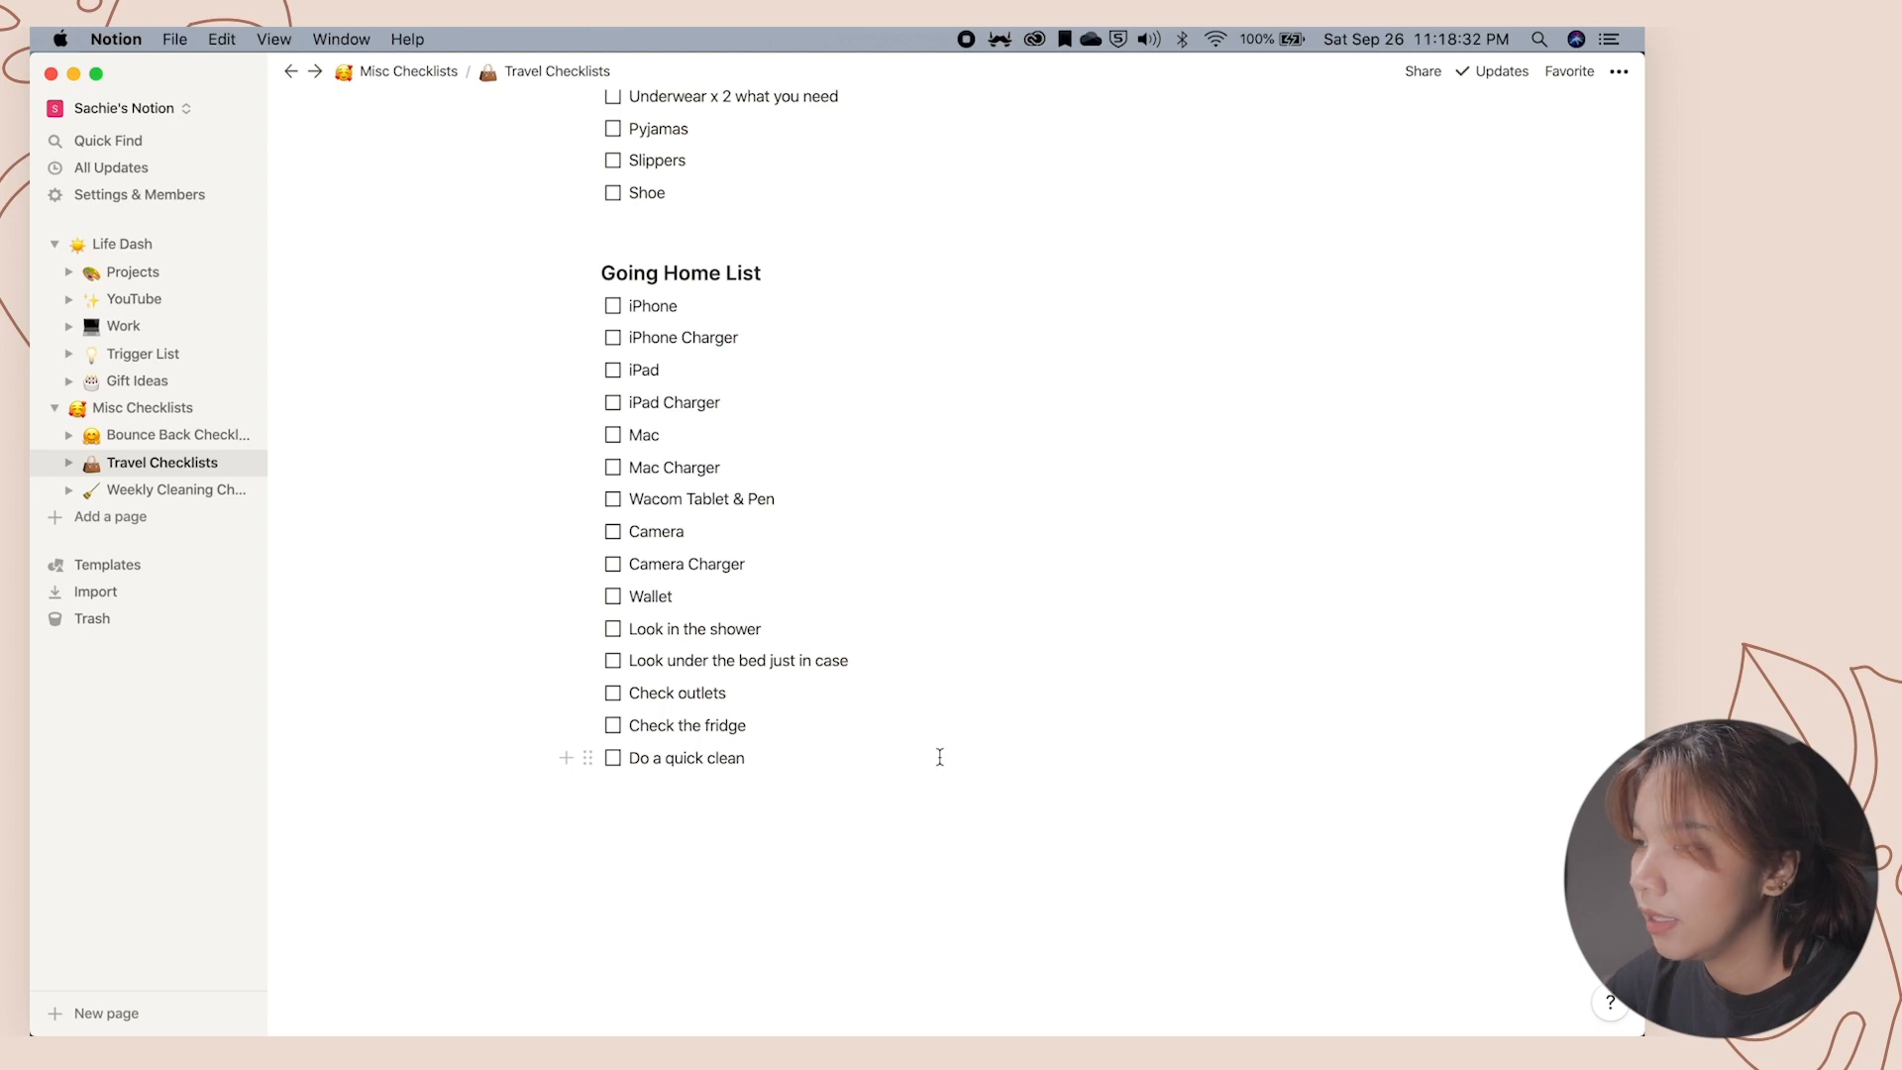
View the Weekly Cleaning Checklist from the Misc Checklists page, and return to Misc Checklists.
click(410, 71)
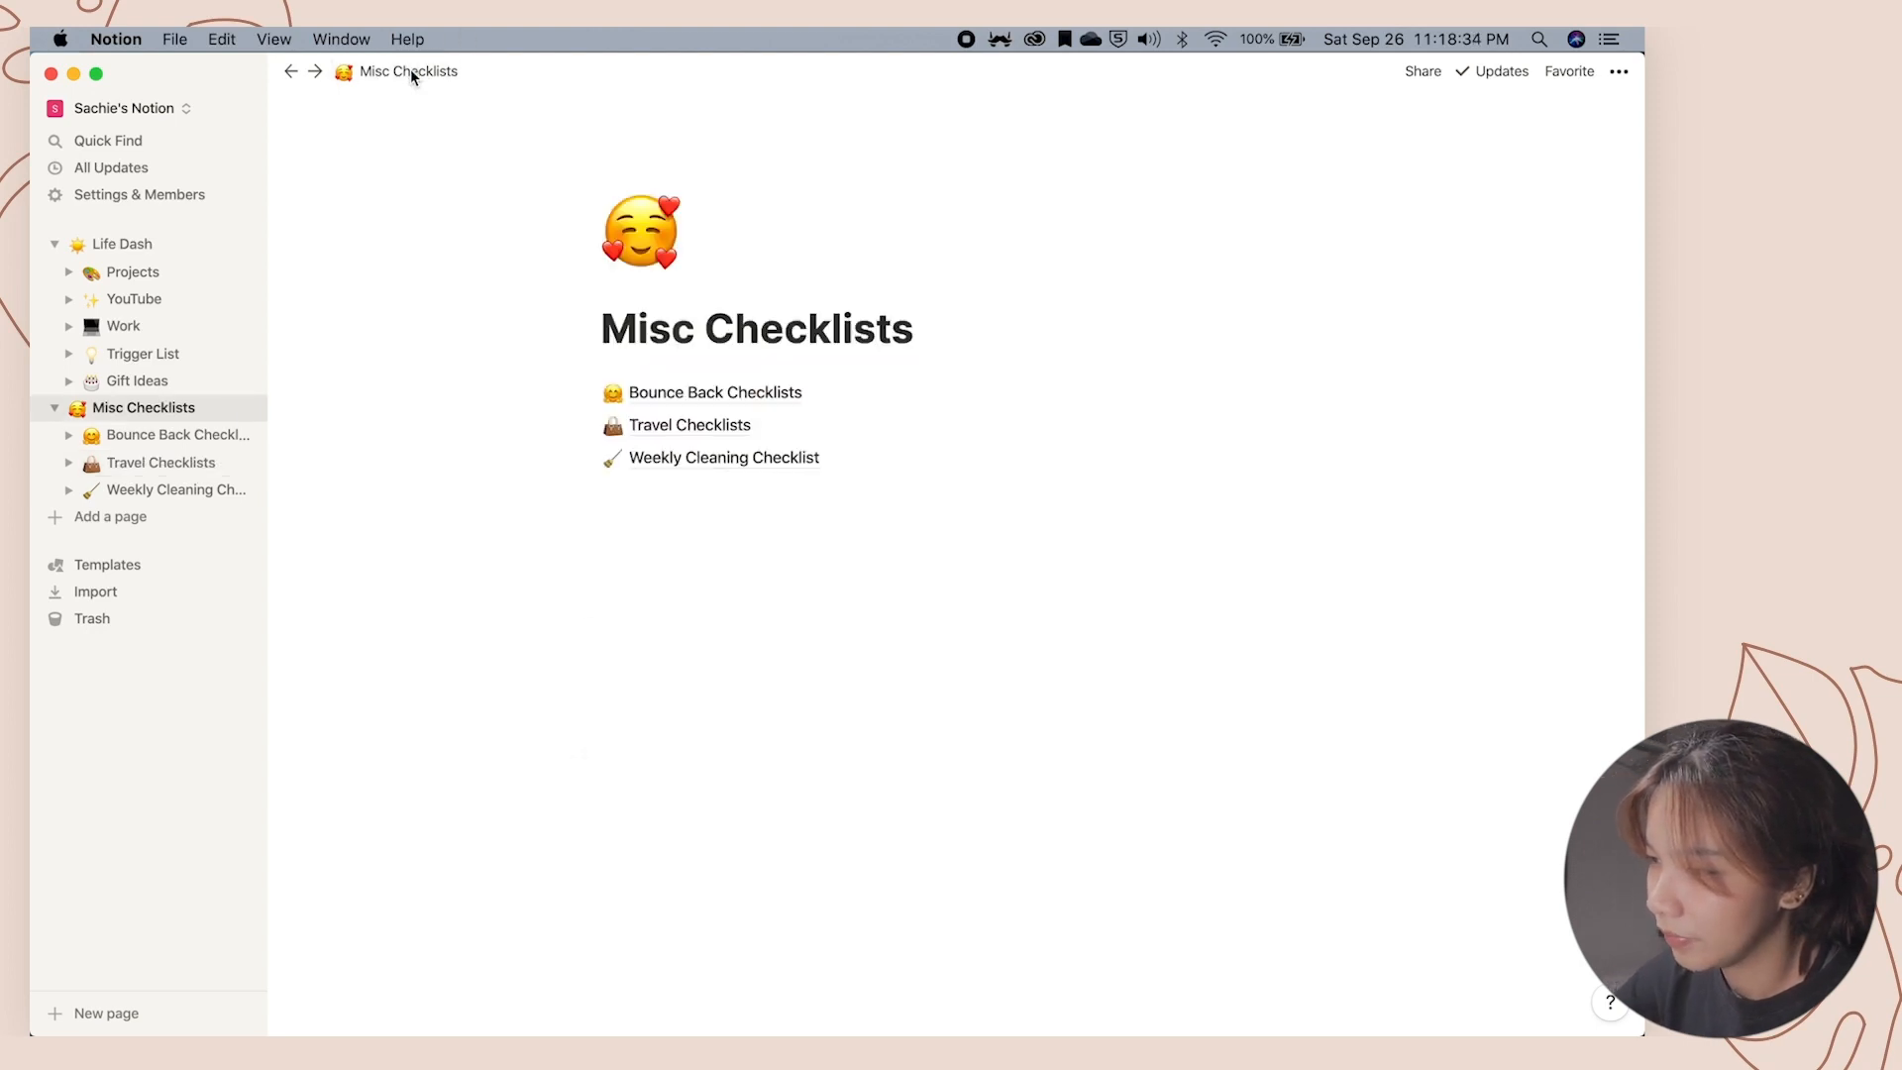
click(636, 455)
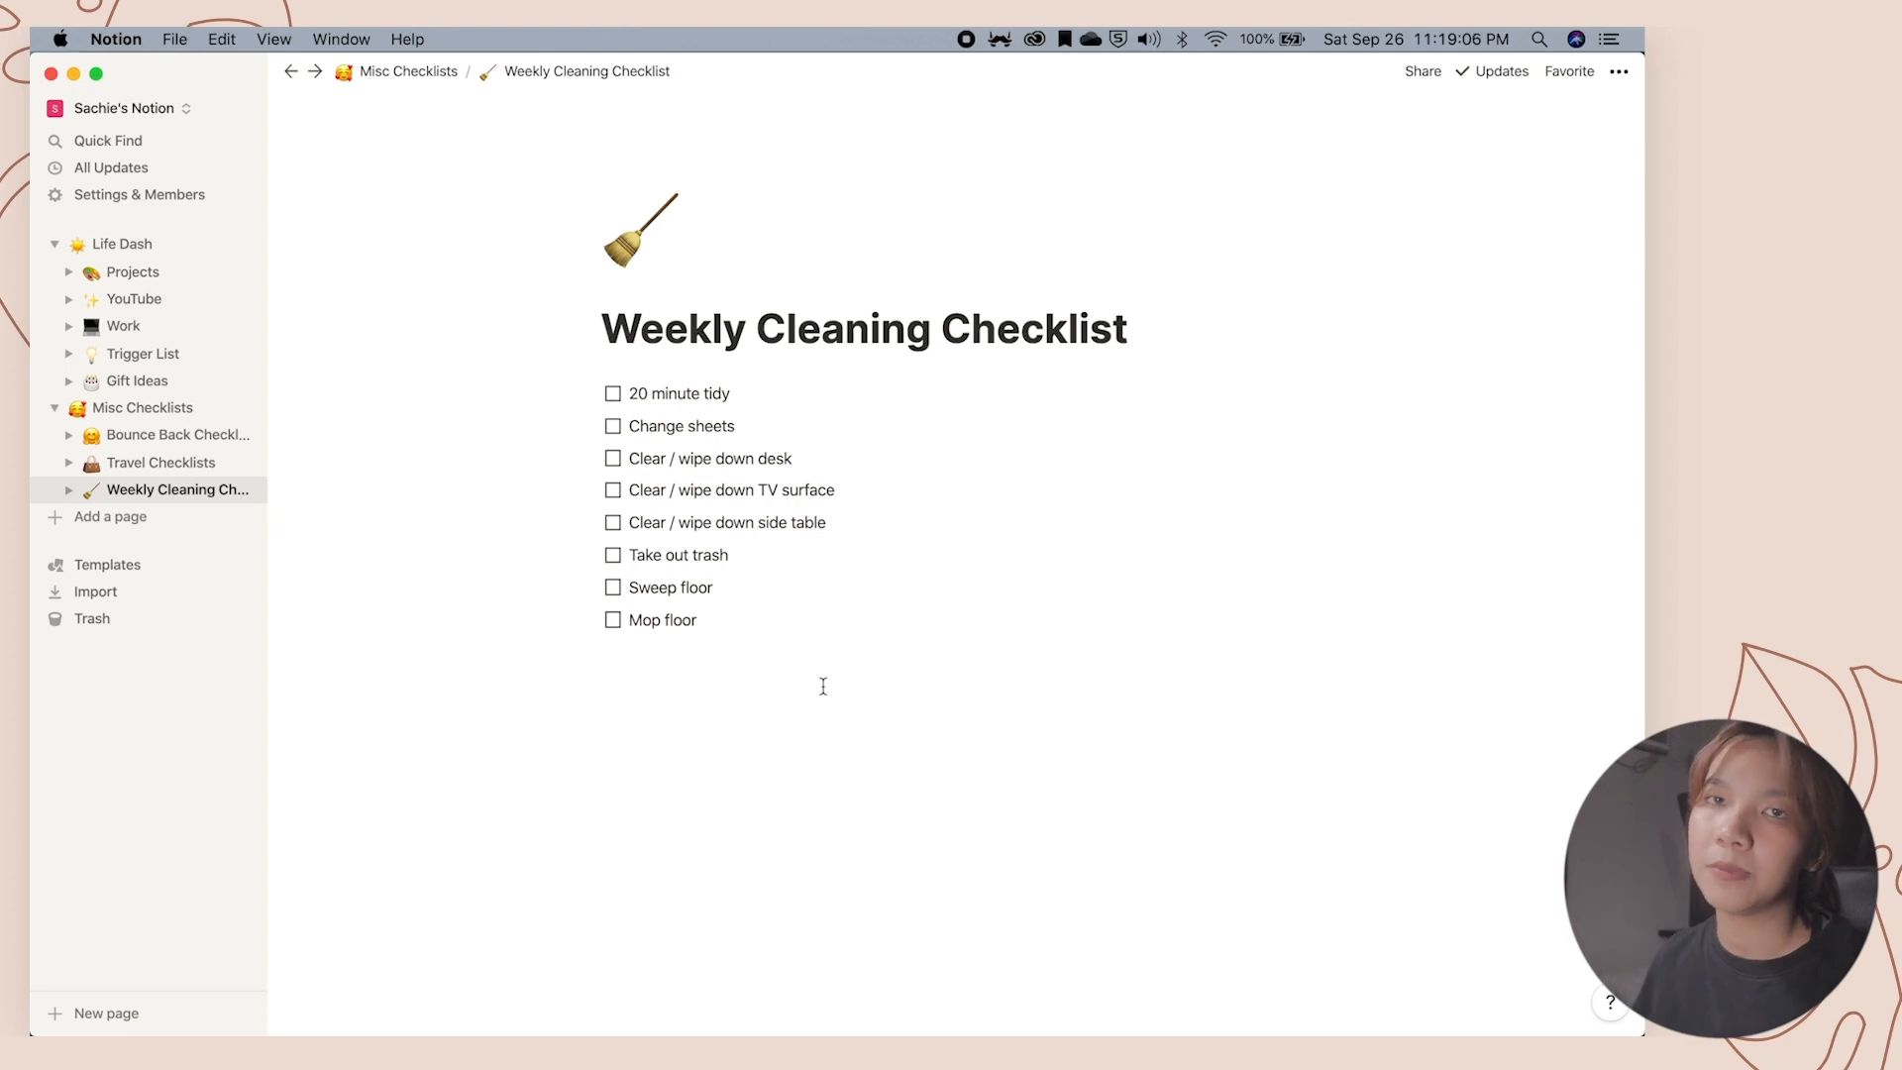
click(423, 72)
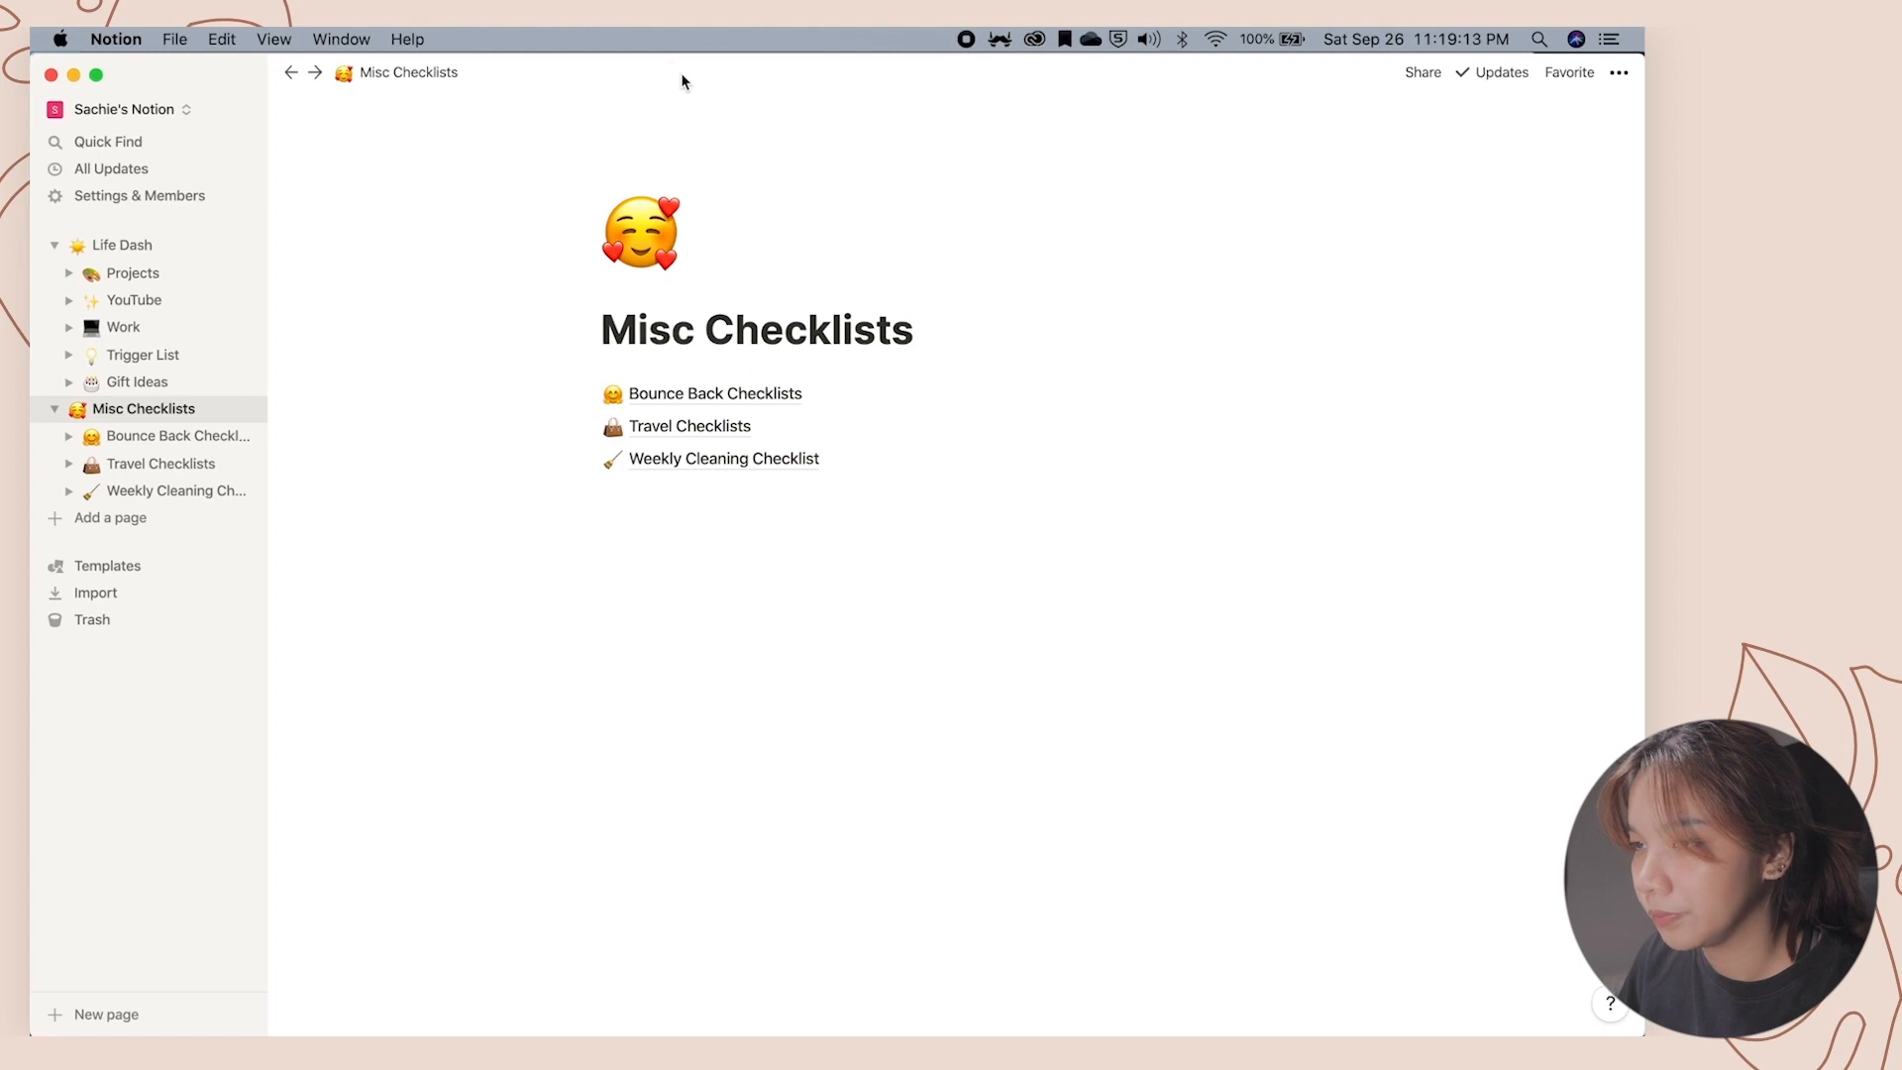